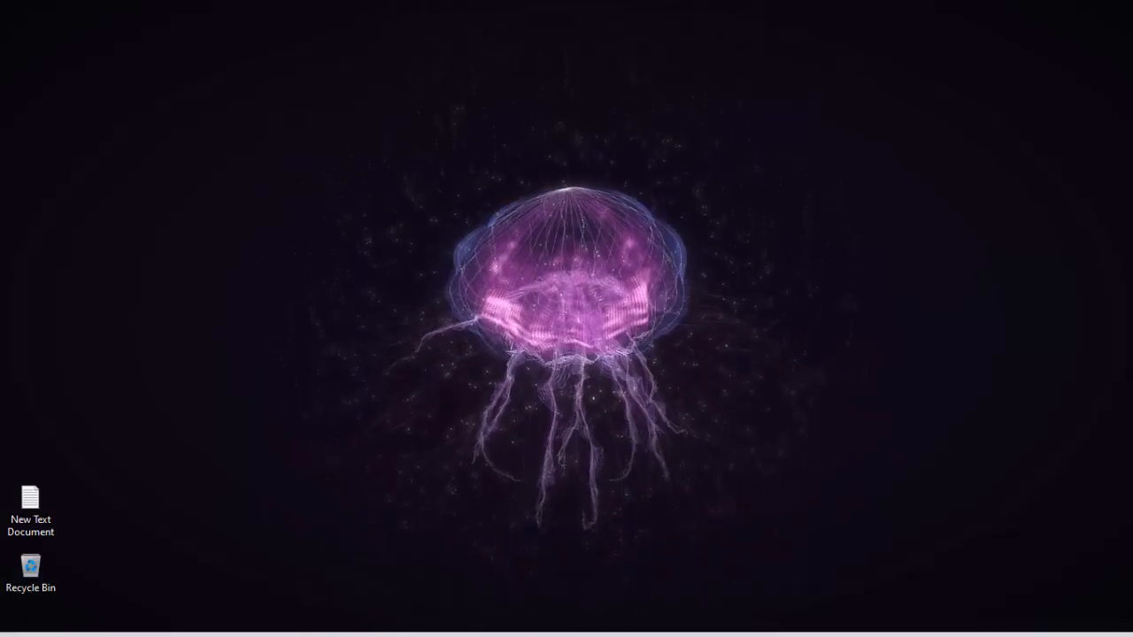
# Step: Switch to Adobe Illustrator and close the floating panel over the canvas
pyautogui.click(455, 621)
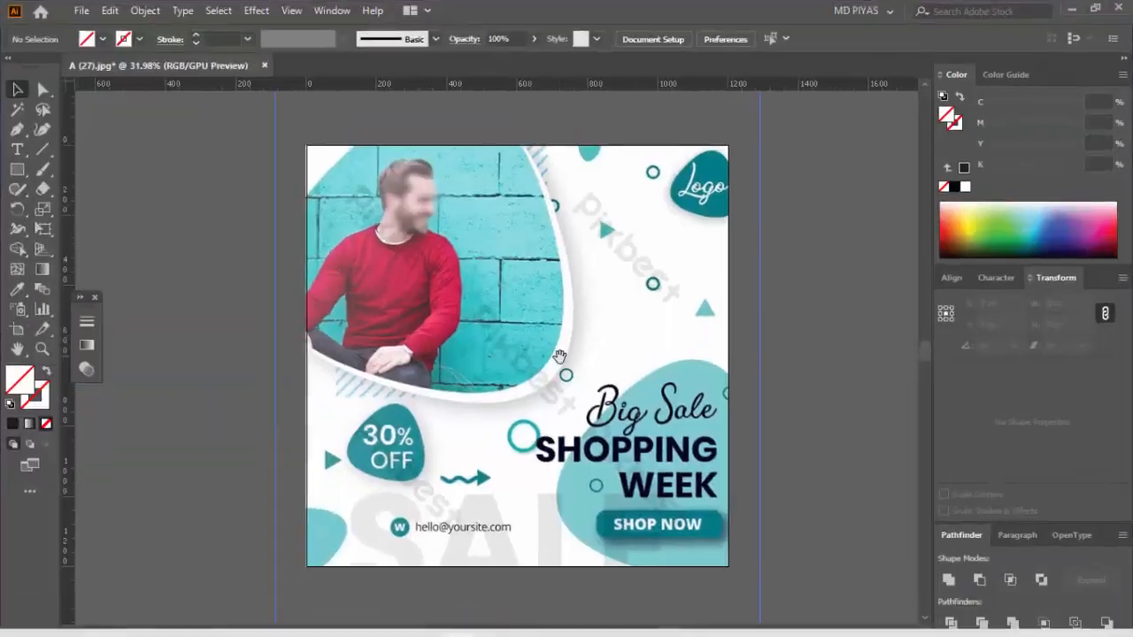
pyautogui.click(96, 298)
# Step: Examine the Big Sale Shopping Week reference design up close, from the photo frame to the badge and contact line
pyautogui.scroll(2, 498, 285)
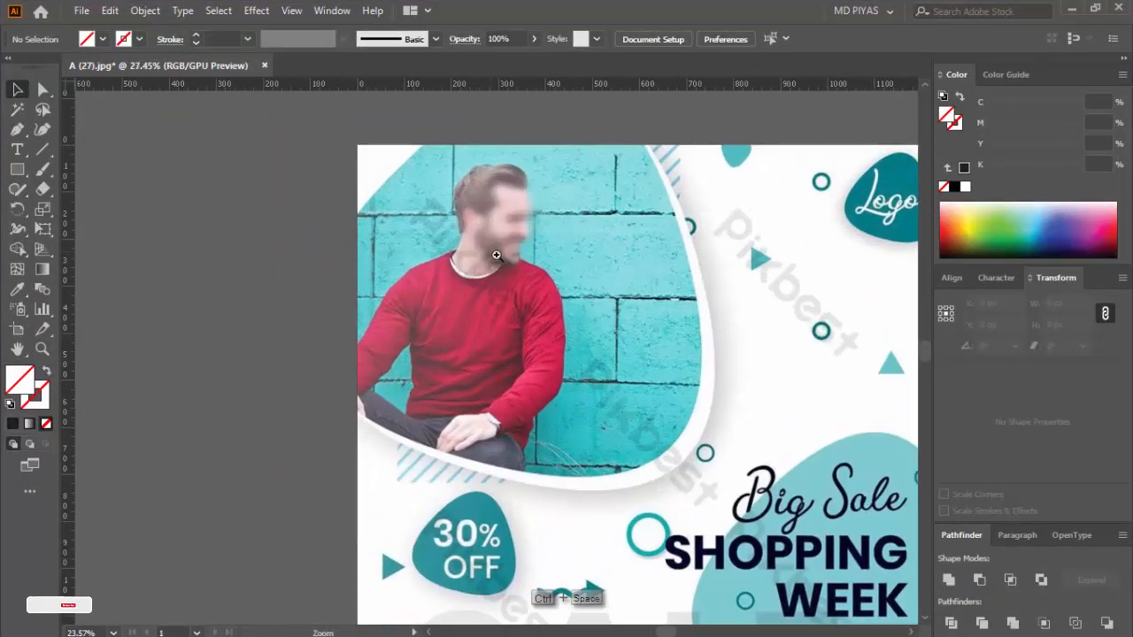
pyautogui.moveTo(496, 255); pyautogui.dragTo(714, 343)
pyautogui.moveTo(695, 562); pyautogui.dragTo(713, 372)
pyautogui.moveTo(345, 429); pyautogui.dragTo(414, 429)
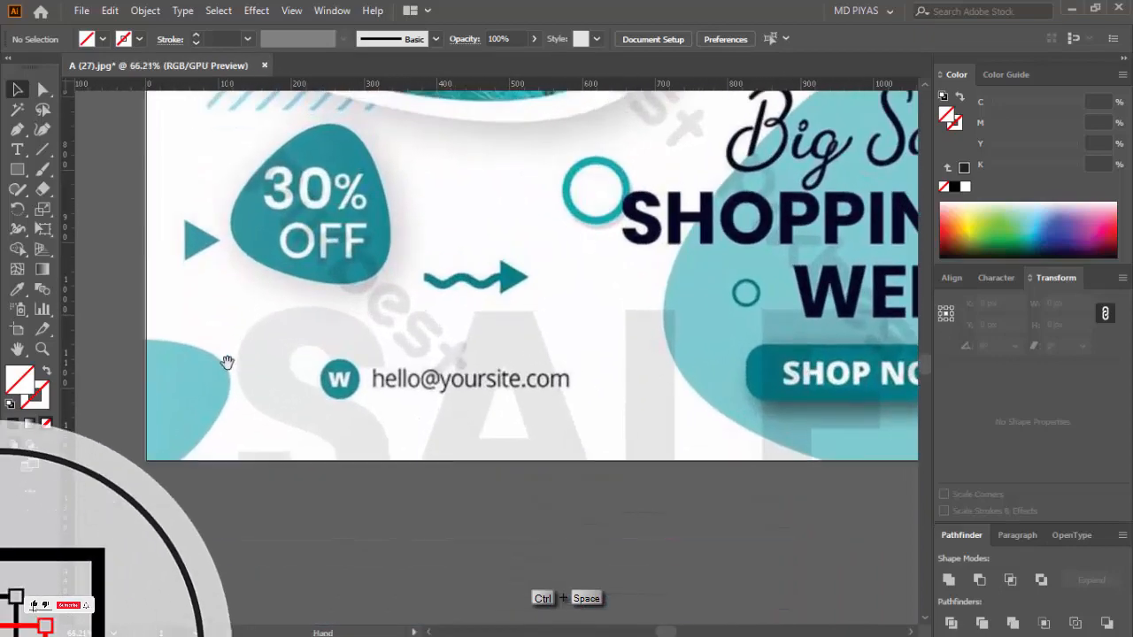
pyautogui.moveTo(225, 361); pyautogui.dragTo(341, 526)
pyautogui.moveTo(420, 336); pyautogui.dragTo(306, 338)
pyautogui.moveTo(534, 473); pyautogui.dragTo(531, 367)
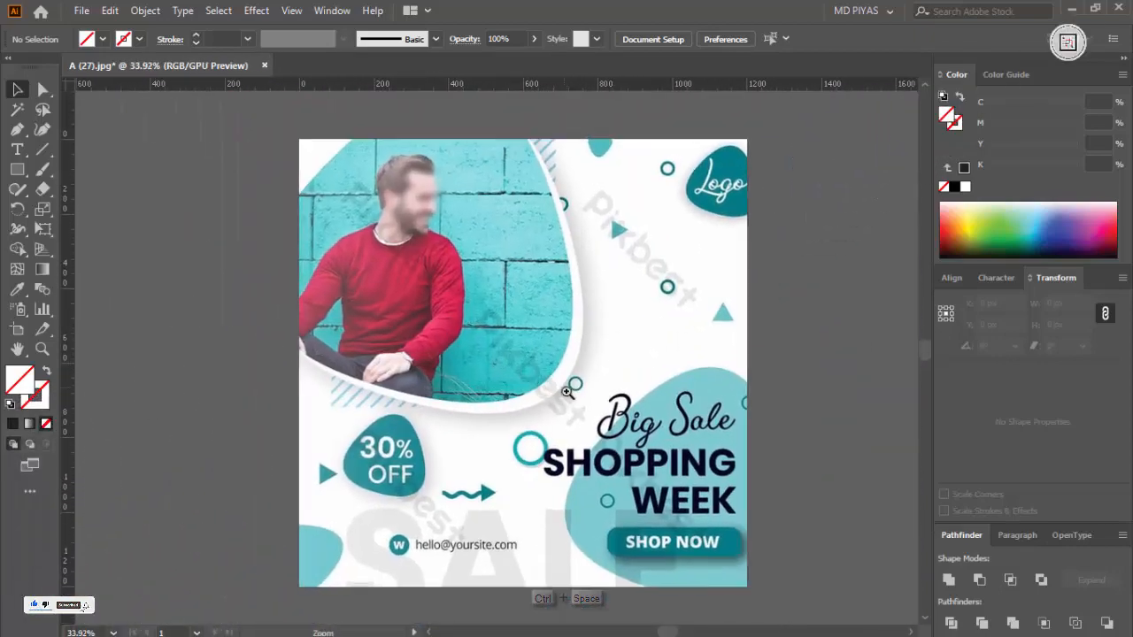
# Step: Start a new 1200 x 1200 px document named "Project 31" with pixels as the unit
pyautogui.click(87, 12)
pyautogui.click(98, 31)
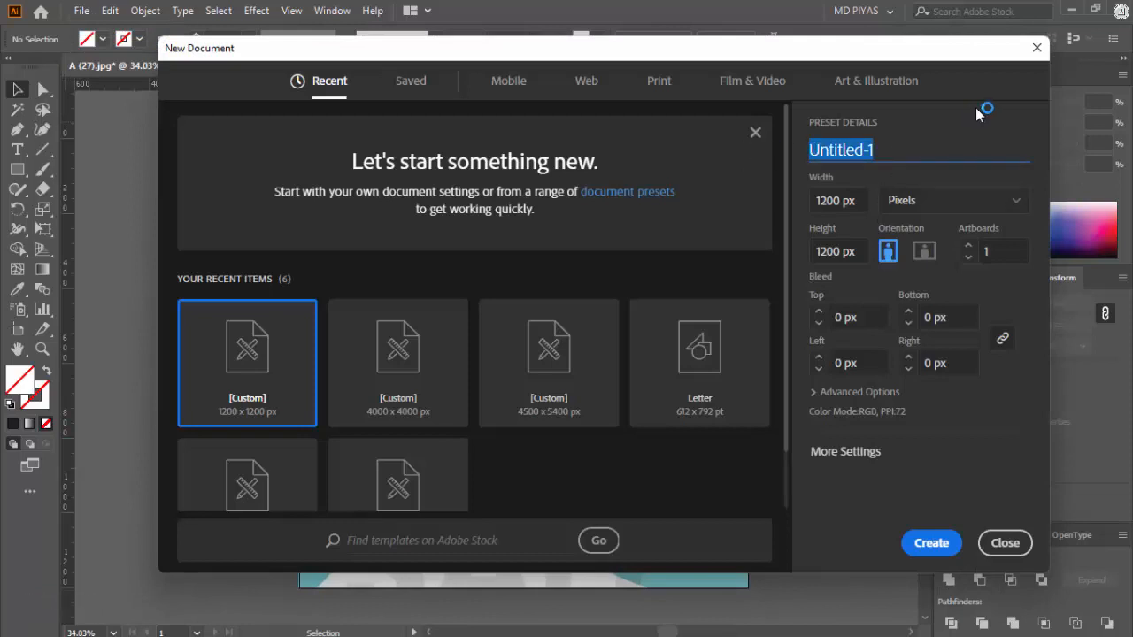
pyautogui.write('Project 31')
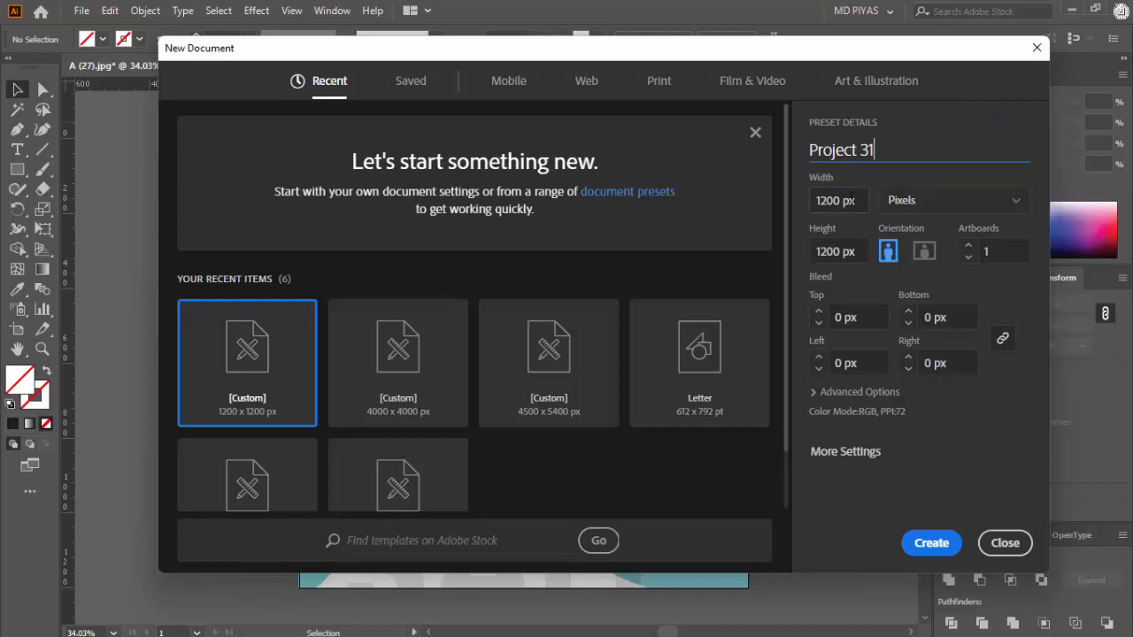
pyautogui.press('Tab')
pyautogui.click(960, 204)
pyautogui.click(903, 375)
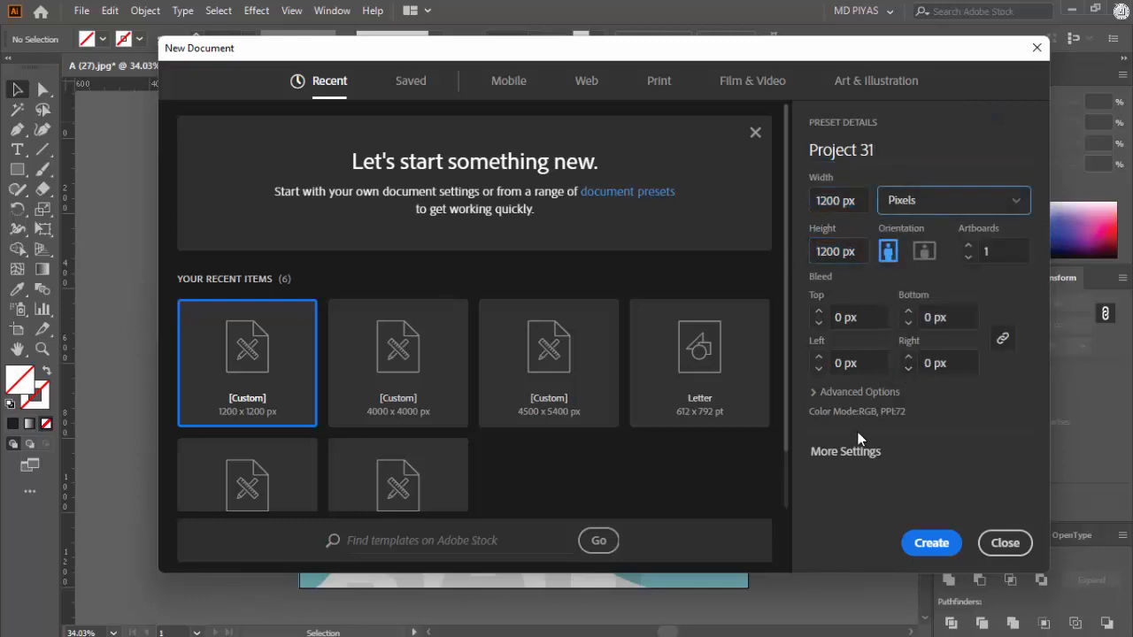
# Step: Set the color mode to RGB Color, choose the raster effects resolution and create the document
pyautogui.click(854, 391)
pyautogui.click(885, 359)
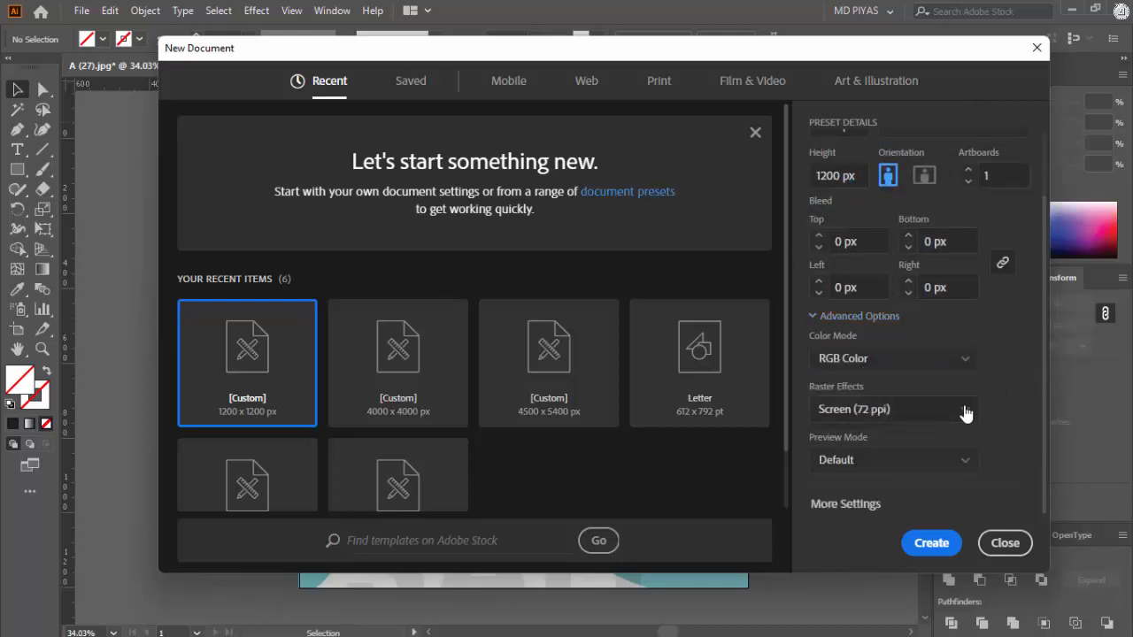
pyautogui.click(965, 413)
pyautogui.click(852, 501)
pyautogui.click(947, 543)
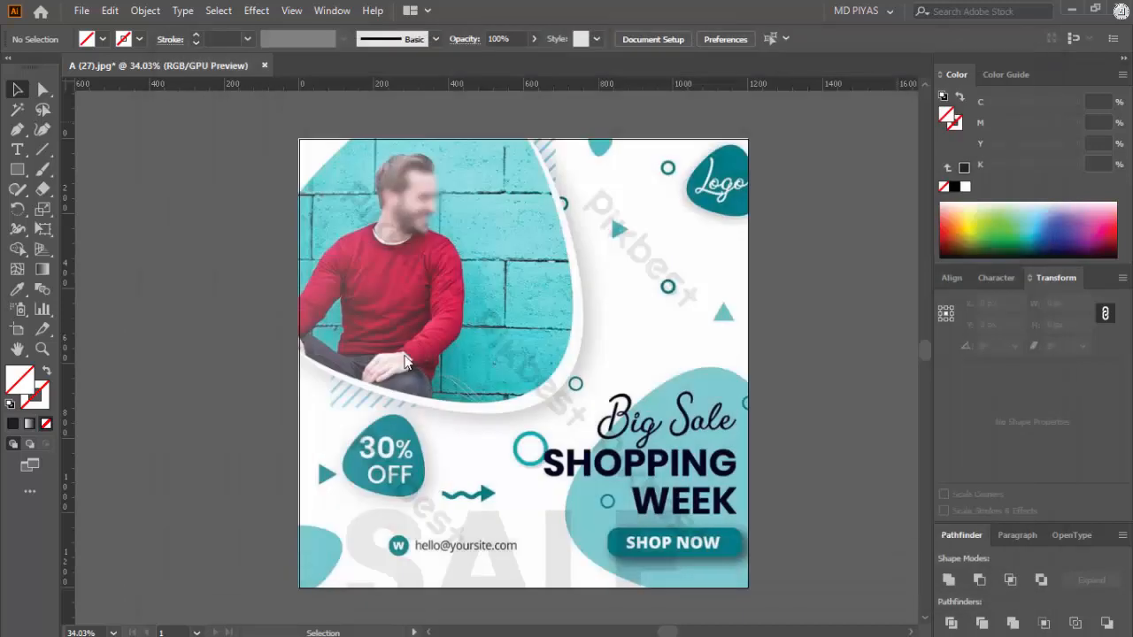
# Step: Create a 1200 x 1200 px rectangle with the Rectangle tool
pyautogui.hotkey('ctrl', 'space')
pyautogui.press('m')
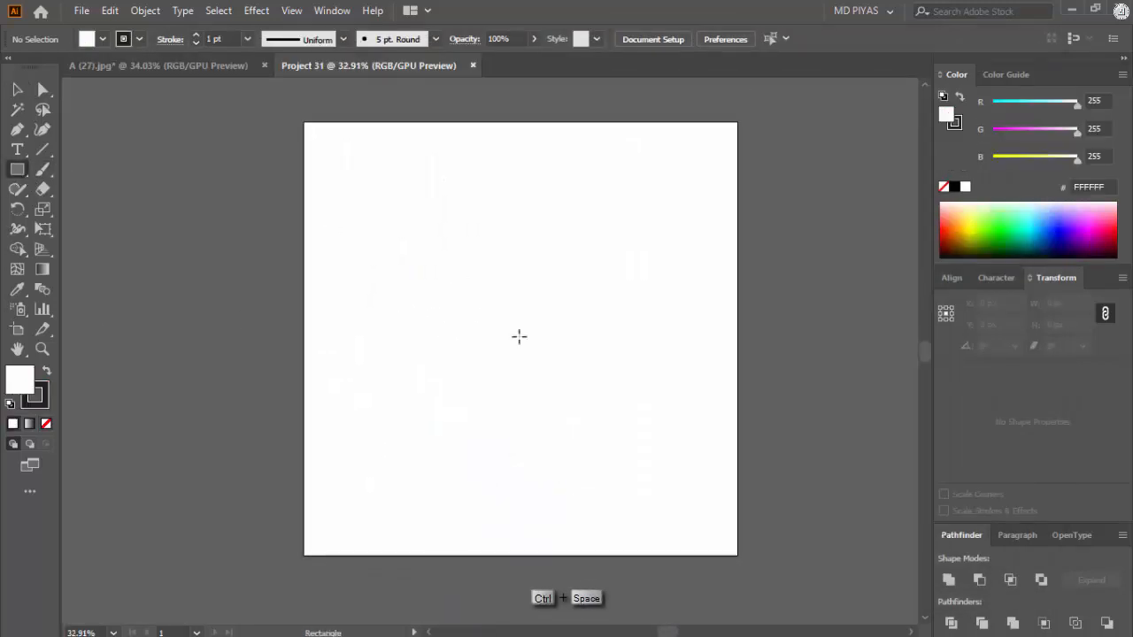
pyautogui.click(464, 296)
pyautogui.write('1200')
pyautogui.press('Tab')
pyautogui.write('12')
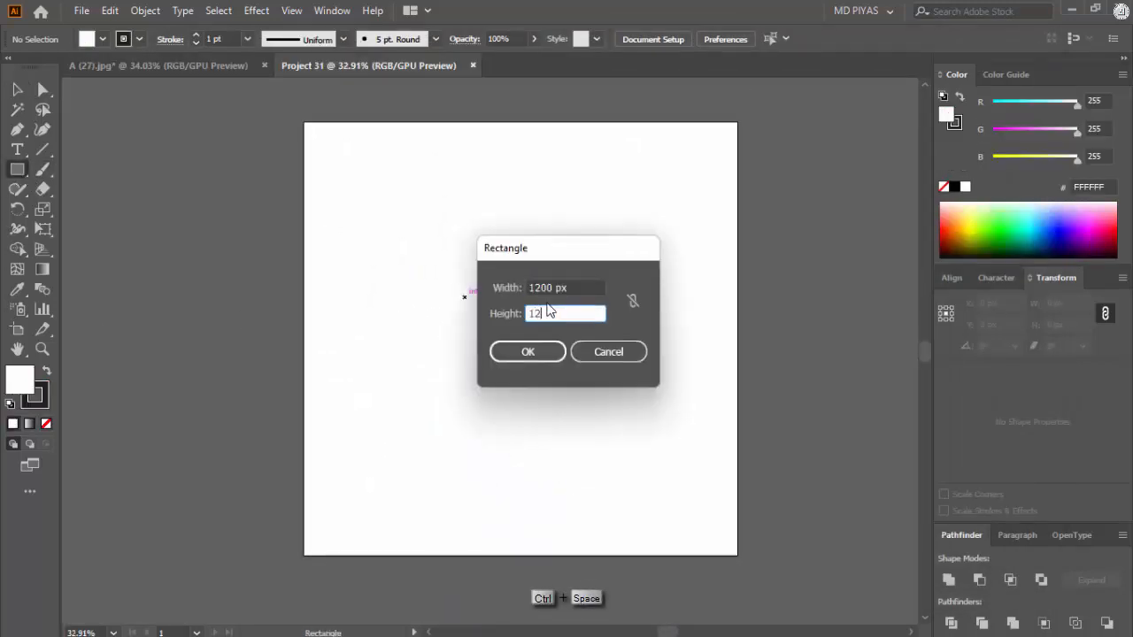
pyautogui.write('00')
pyautogui.press('Return')
# Step: Center the square horizontally and vertically on the artboard and remove its fill
pyautogui.click(953, 278)
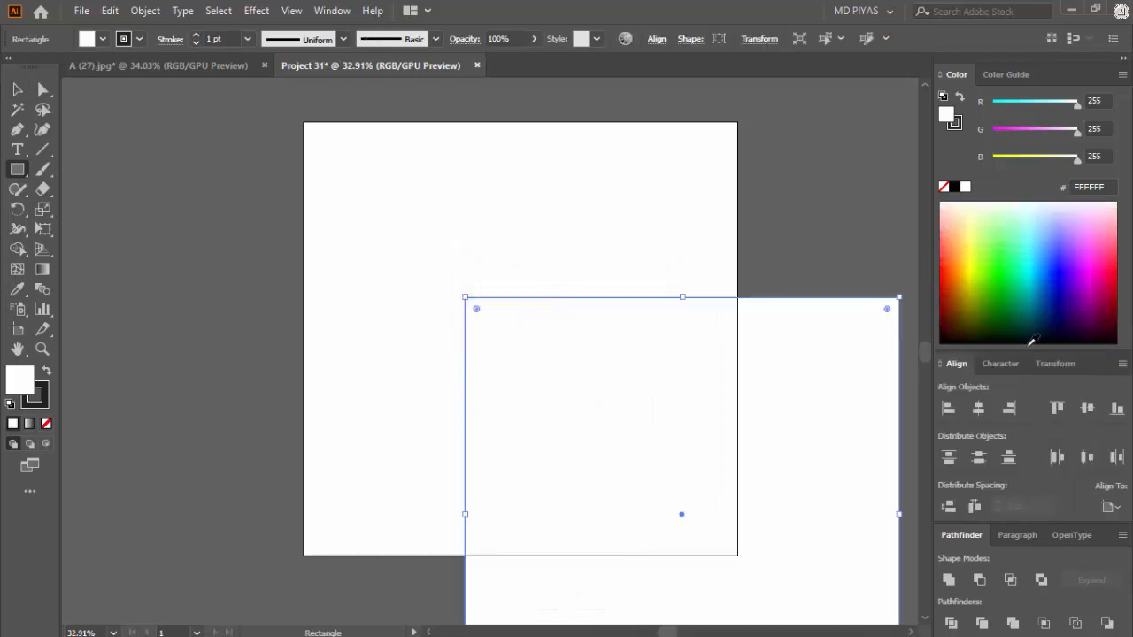
pyautogui.click(977, 409)
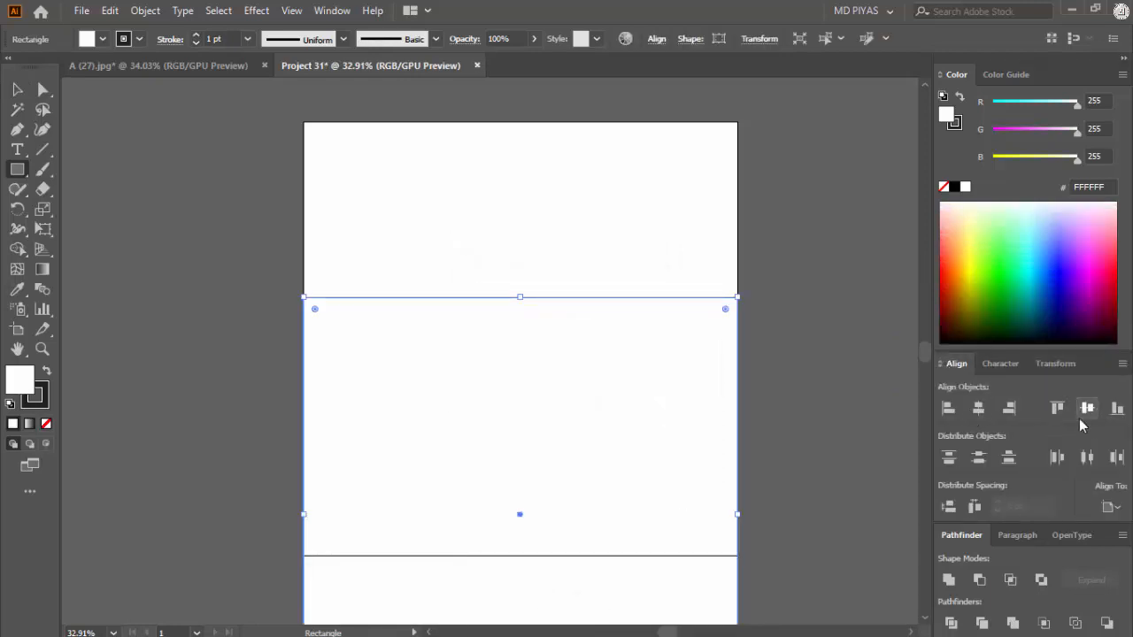
pyautogui.click(1087, 407)
pyautogui.click(16, 89)
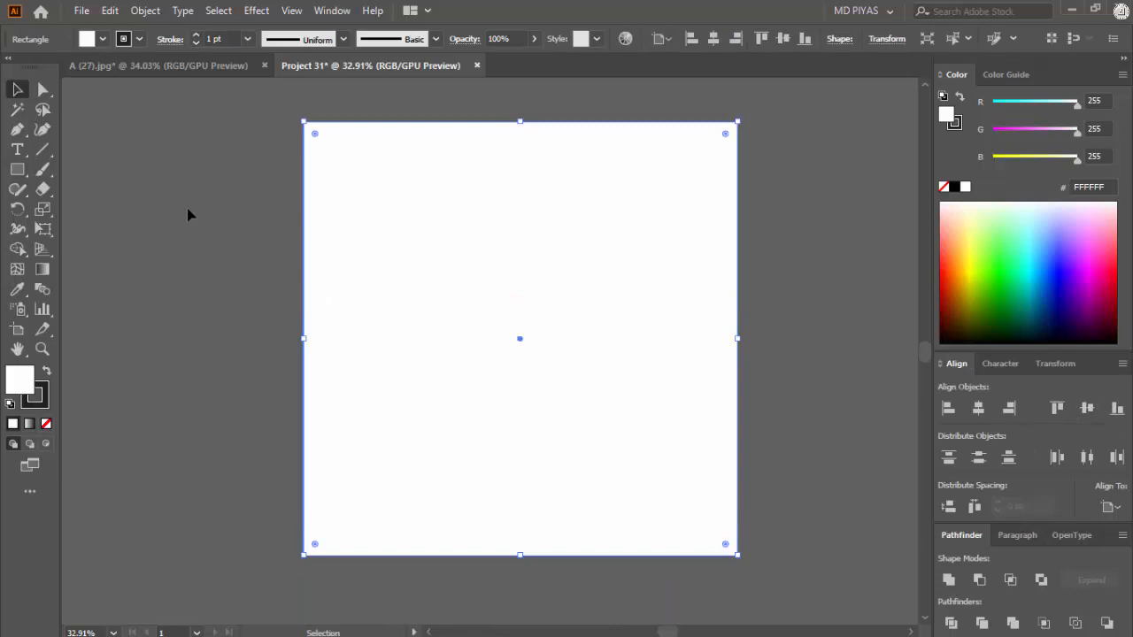
pyautogui.click(46, 423)
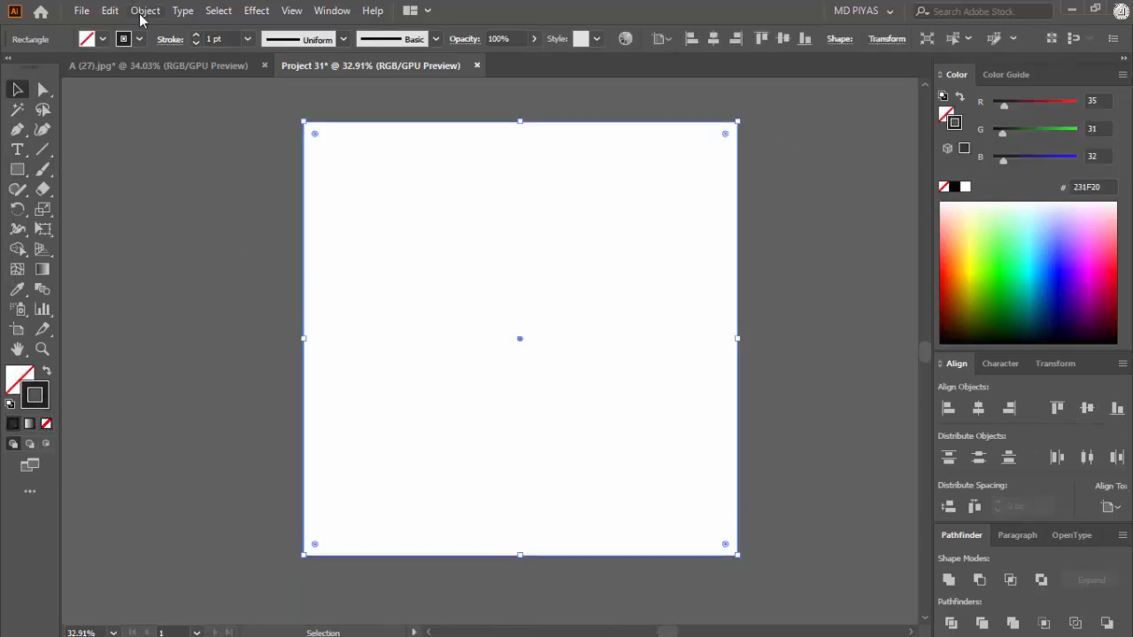
# Step: Offset the square's path inward to make a smaller margin square inside the artboard
pyautogui.click(145, 10)
pyautogui.moveTo(266, 425)
pyautogui.click(474, 271)
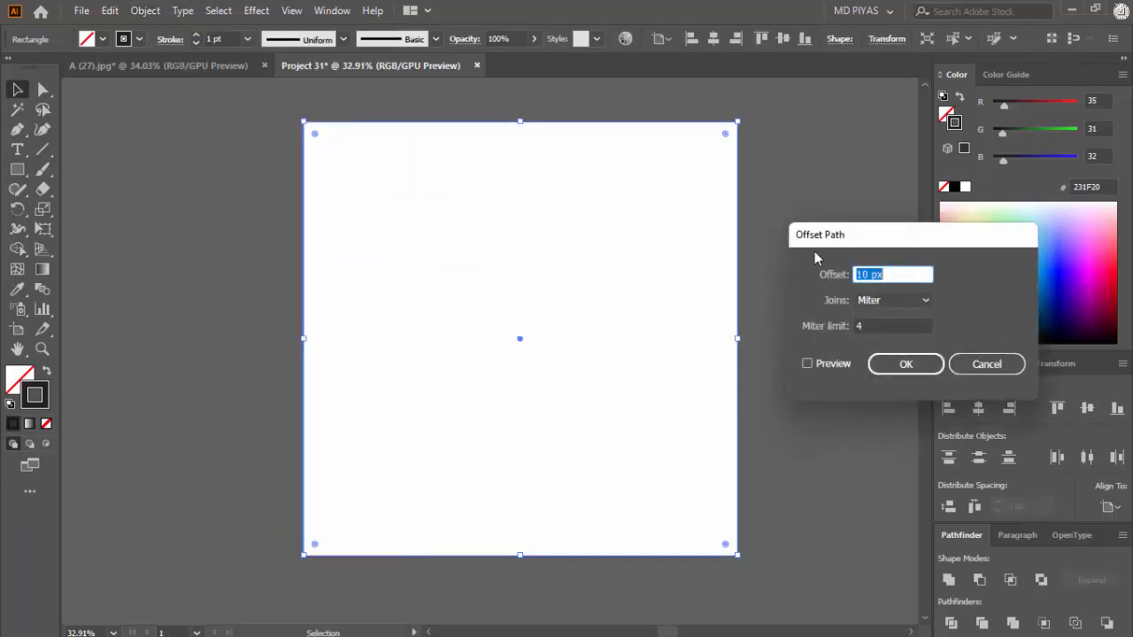
pyautogui.press('Return')
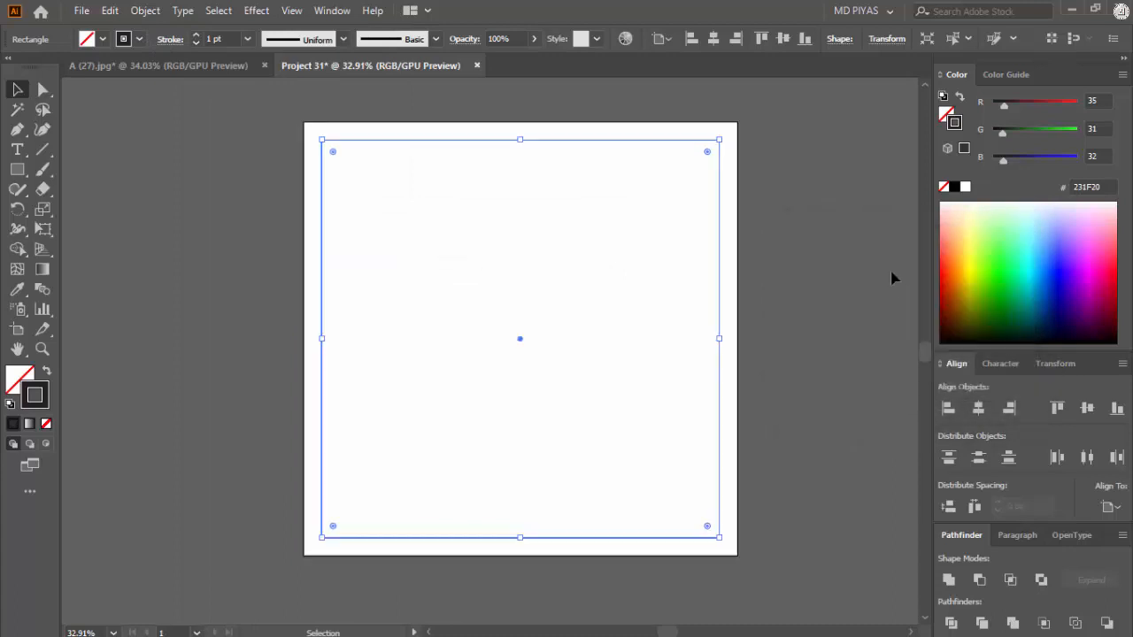
# Step: Delete the outer square and convert the inner square into margin guides
pyautogui.click(762, 285)
pyautogui.click(739, 275)
pyautogui.press('Delete')
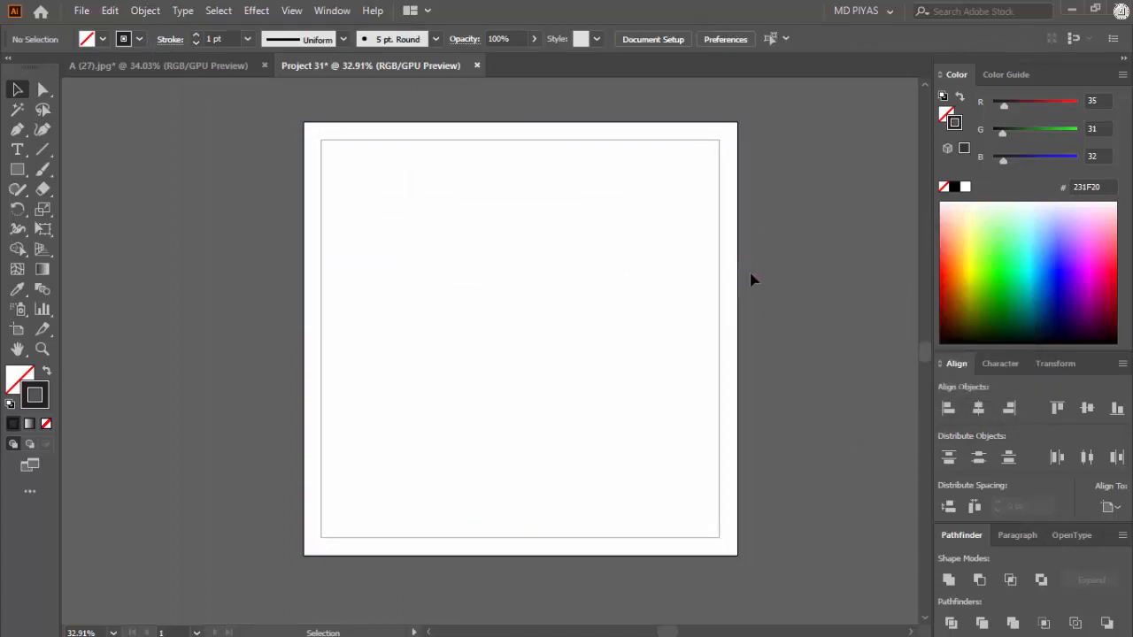
pyautogui.rightClick(685, 266)
pyautogui.click(743, 510)
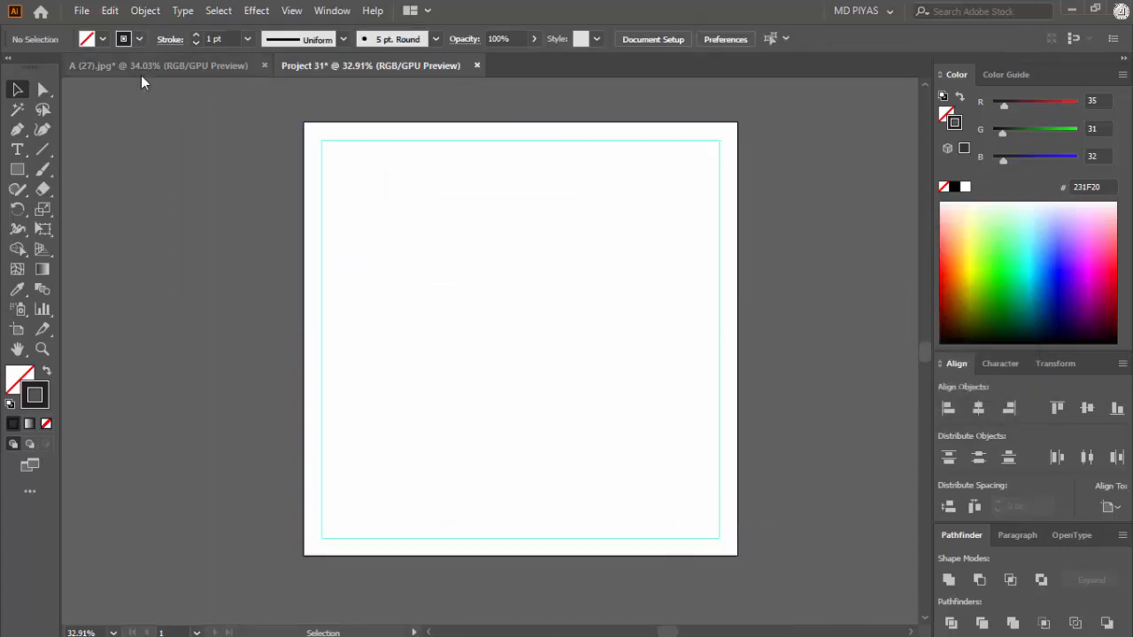
# Step: Bring the reference design from A (27).jpg into Project 31 and center it on the artboard
pyautogui.click(154, 70)
pyautogui.moveTo(487, 264); pyautogui.dragTo(571, 319)
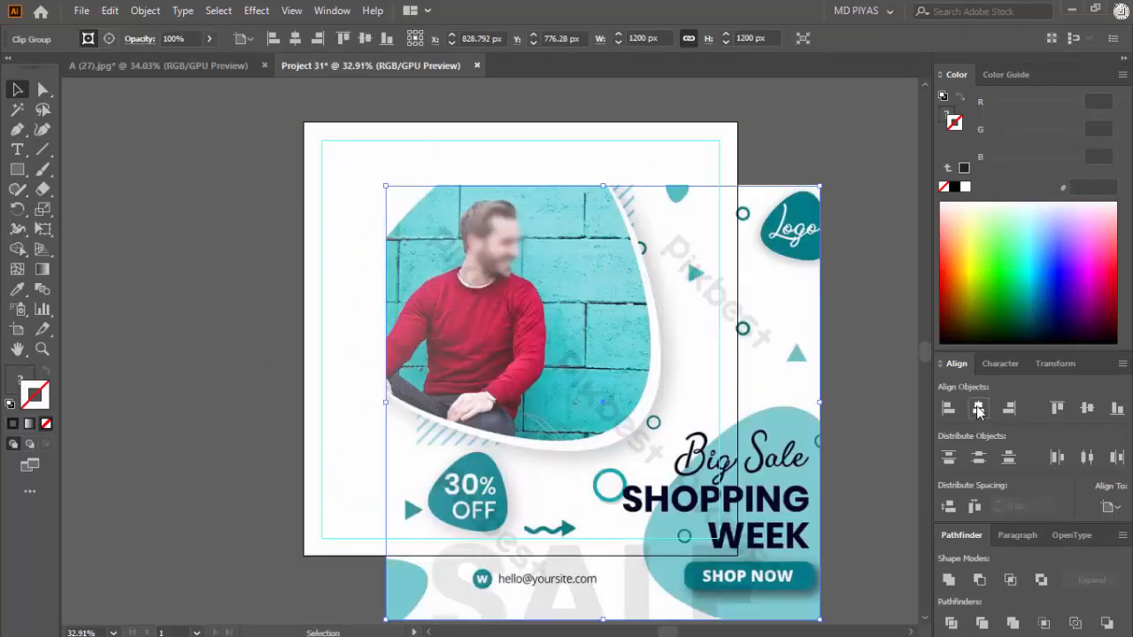
pyautogui.click(978, 408)
pyautogui.click(1087, 408)
pyautogui.click(844, 354)
# Step: Show the rulers and set their units to pixels
pyautogui.hotkey('ctrl', 'r')
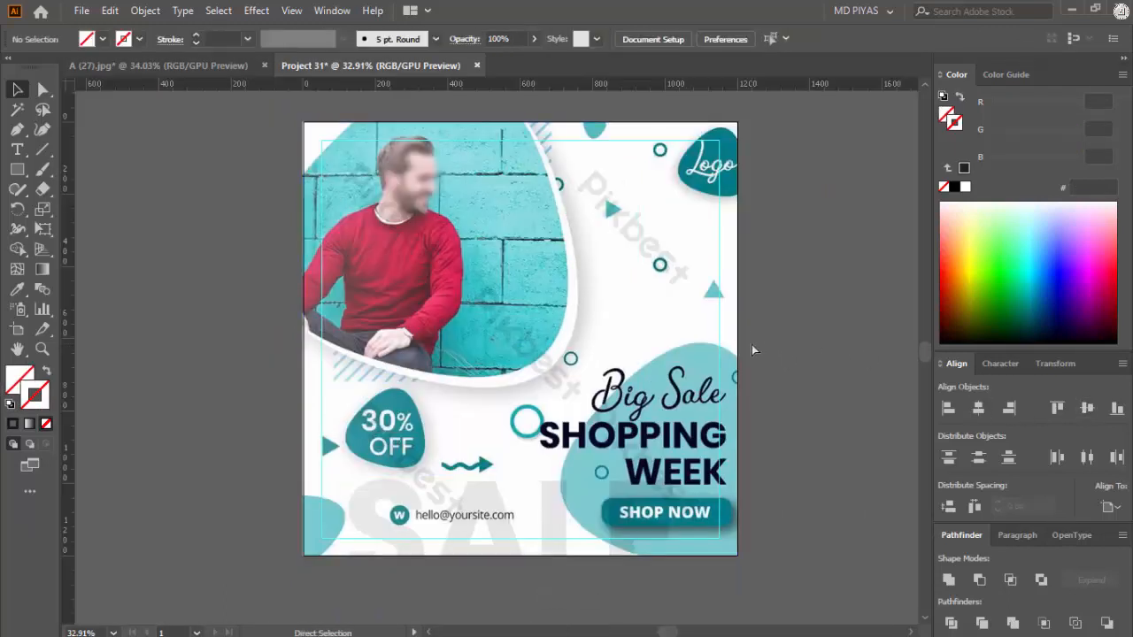
pyautogui.rightClick(713, 83)
pyautogui.click(763, 183)
# Step: Lock the reference design on the artboard as a tracing template
pyautogui.moveTo(749, 283); pyautogui.dragTo(501, 219)
pyautogui.click(591, 301)
pyautogui.hotkey('ctrl', '2')
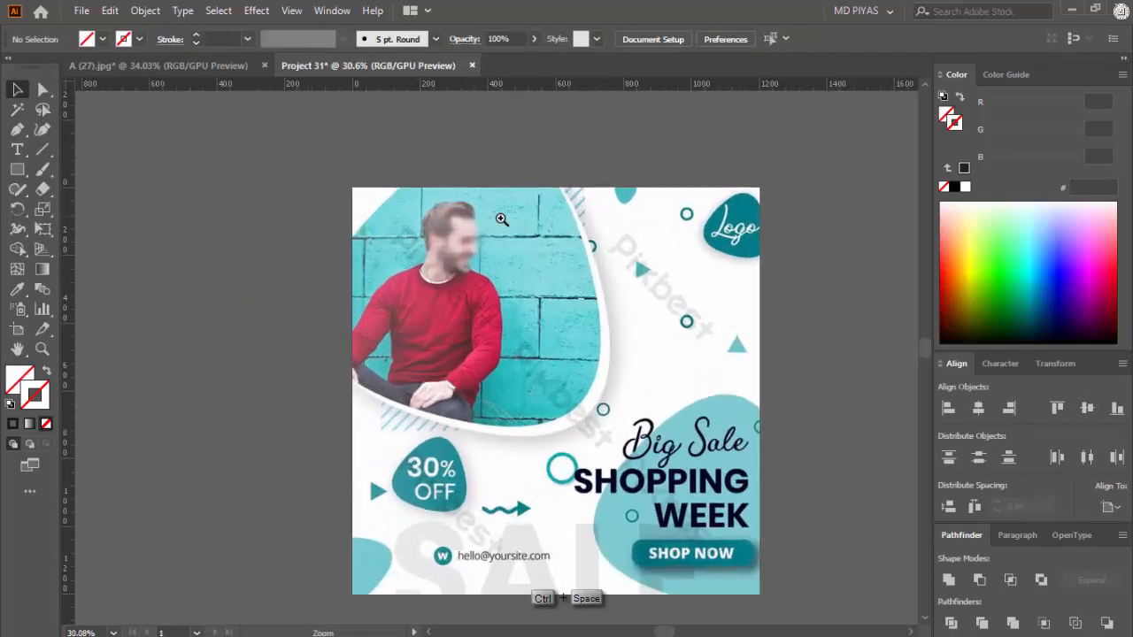
# Step: Trace the photo's rounded shape with the Pen tool as a closed path, following the artboard's top and left edges
pyautogui.moveTo(632, 407); pyautogui.dragTo(514, 374)
pyautogui.moveTo(584, 388)
pyautogui.mouseDown()
pyautogui.moveTo(767, 379)
pyautogui.moveTo(587, 386)
pyautogui.mouseUp()
pyautogui.moveTo(591, 387); pyautogui.dragTo(690, 394)
pyautogui.moveTo(513, 294); pyautogui.dragTo(538, 325)
pyautogui.moveTo(538, 325); pyautogui.dragTo(604, 351)
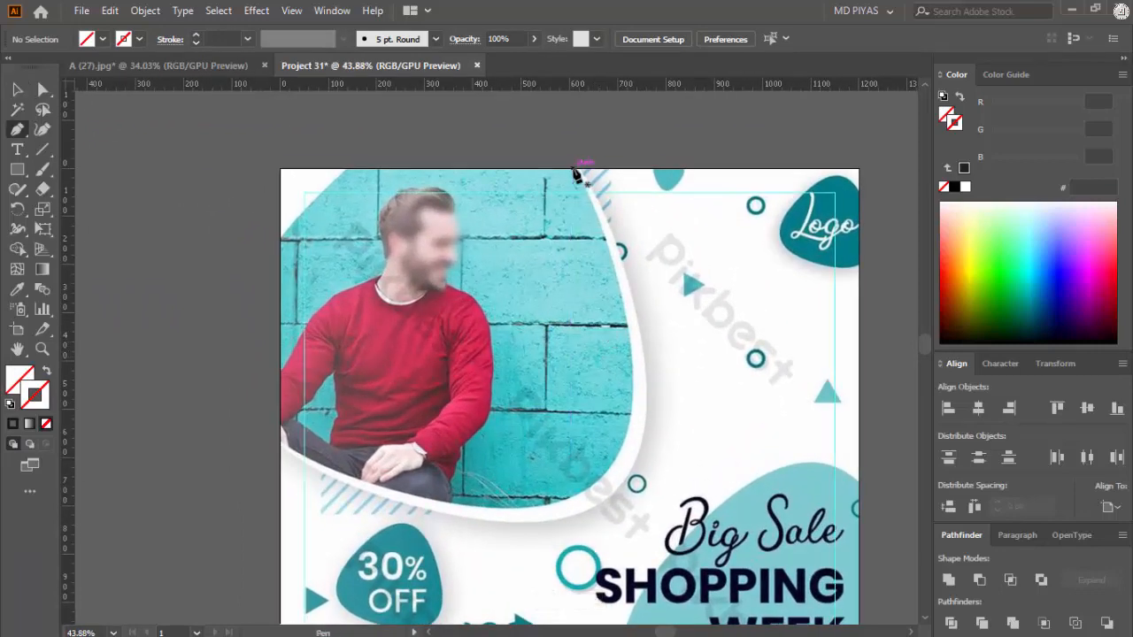
pyautogui.click(574, 169)
pyautogui.moveTo(617, 458); pyautogui.dragTo(558, 554)
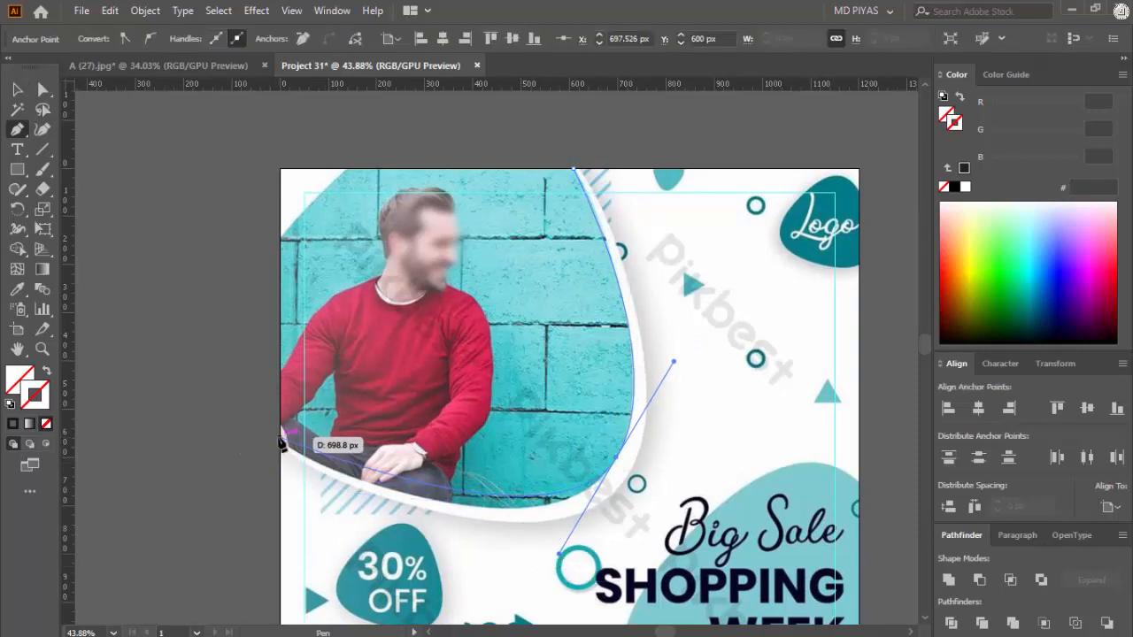
pyautogui.moveTo(282, 443); pyautogui.dragTo(202, 384)
pyautogui.click(282, 439)
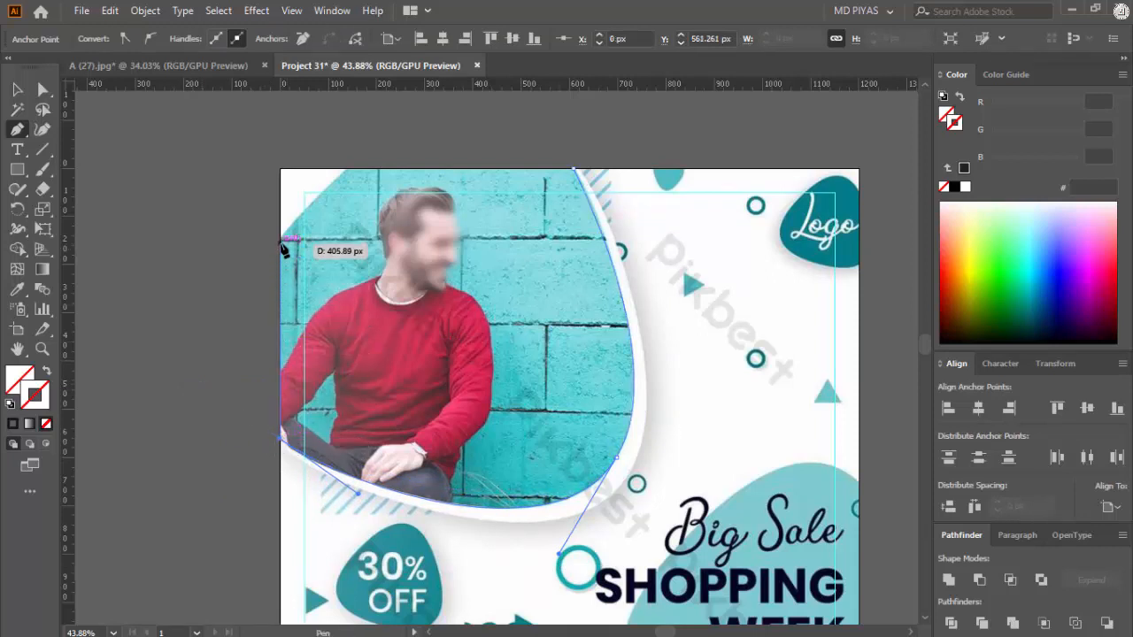
pyautogui.click(281, 241)
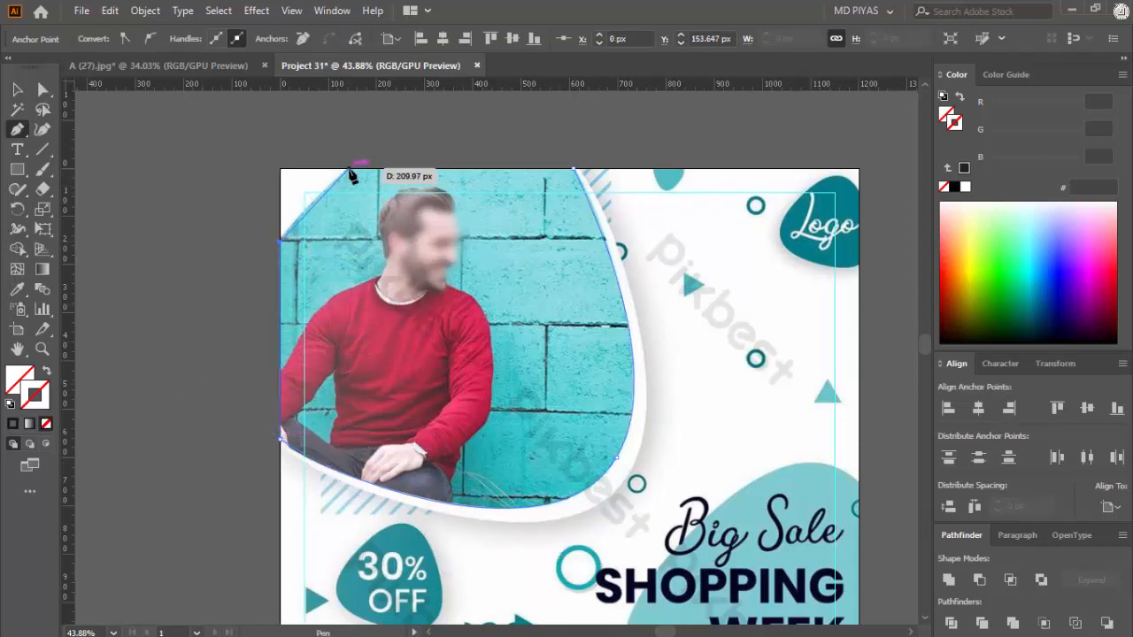
pyautogui.moveTo(350, 167); pyautogui.dragTo(368, 162)
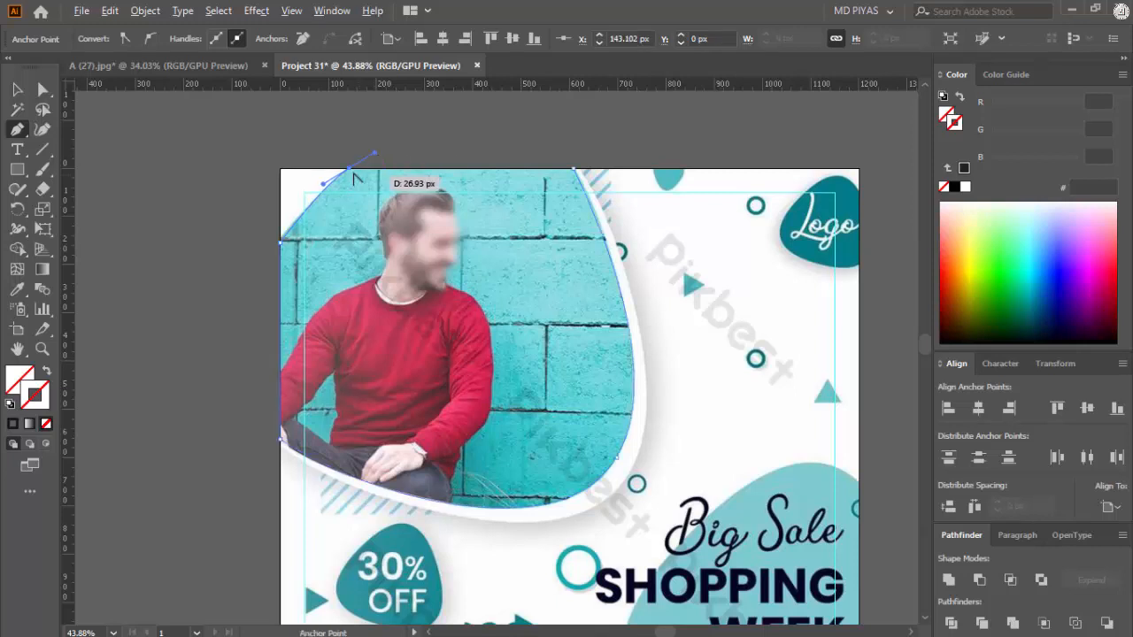
pyautogui.click(574, 168)
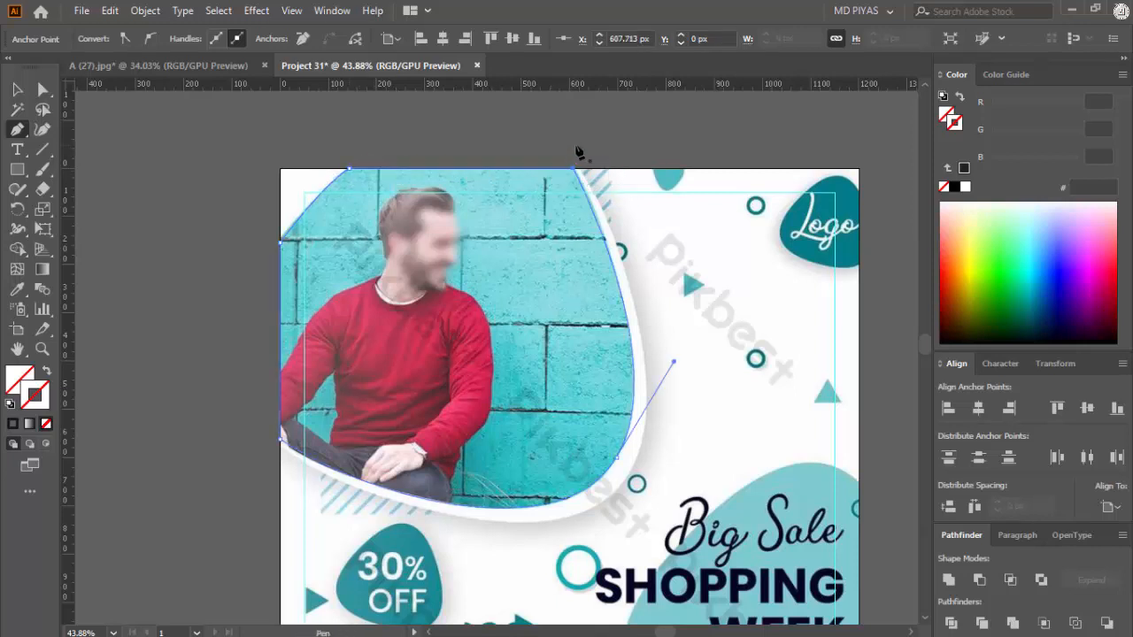
# Step: Give the traced photo shape a black (000000) stroke without fill
pyautogui.press('v')
pyautogui.click(585, 149)
pyautogui.click(599, 252)
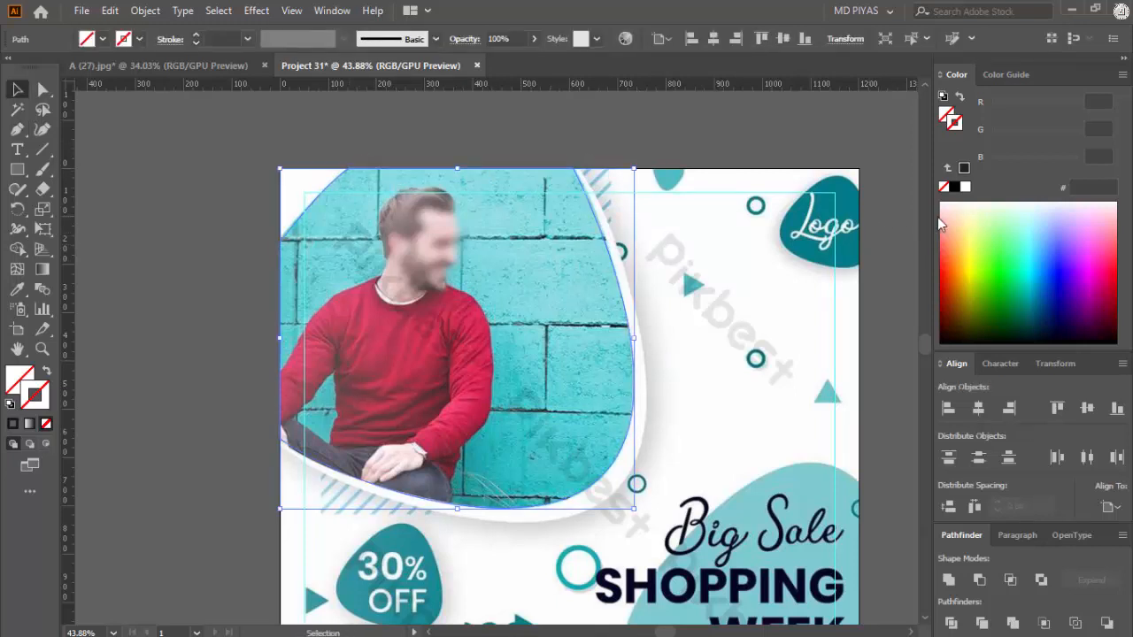
pyautogui.click(954, 186)
pyautogui.click(646, 156)
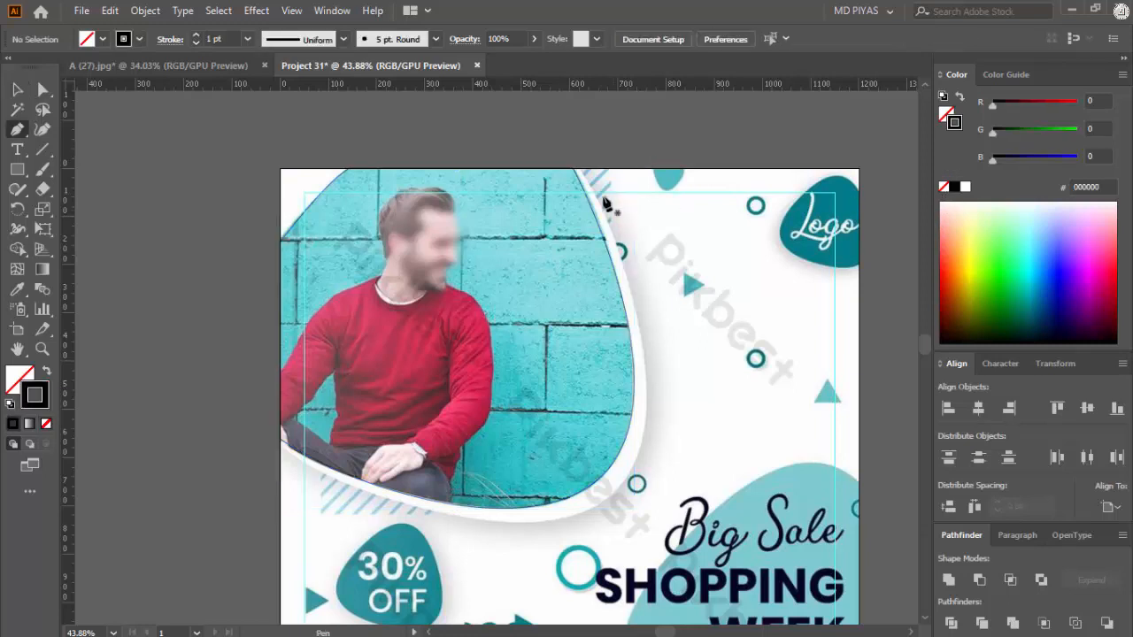
# Step: Draw a second curved path along the outer edge of the photo's white border, from the artboard's top to its left edge
pyautogui.click(581, 168)
pyautogui.press('space')
pyautogui.moveTo(654, 387); pyautogui.dragTo(623, 342)
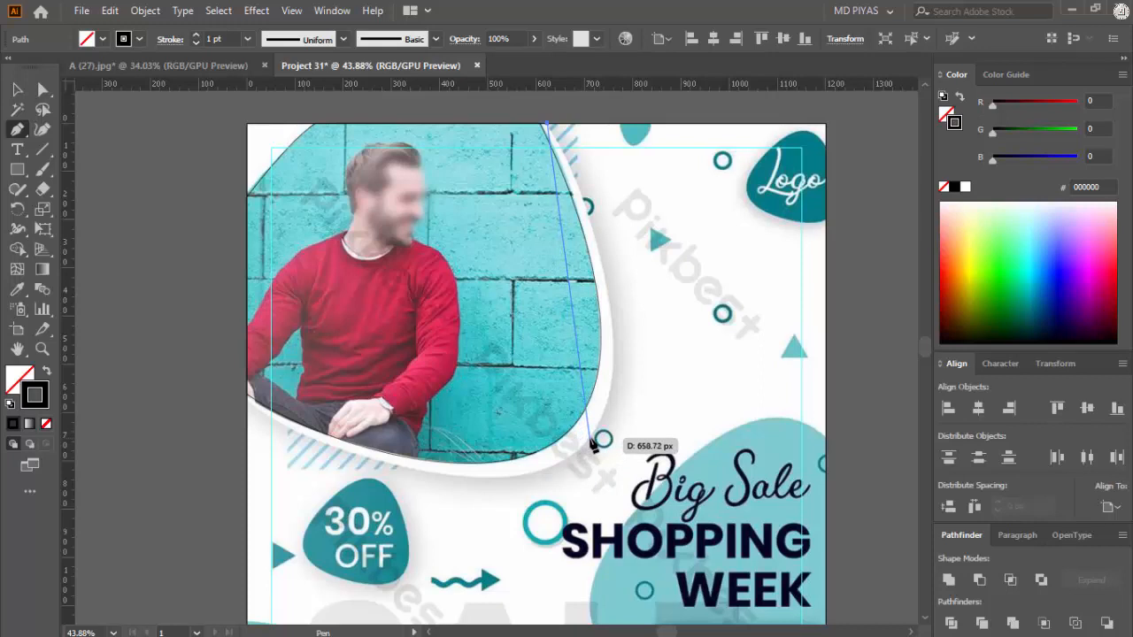
pyautogui.moveTo(591, 440); pyautogui.dragTo(518, 554)
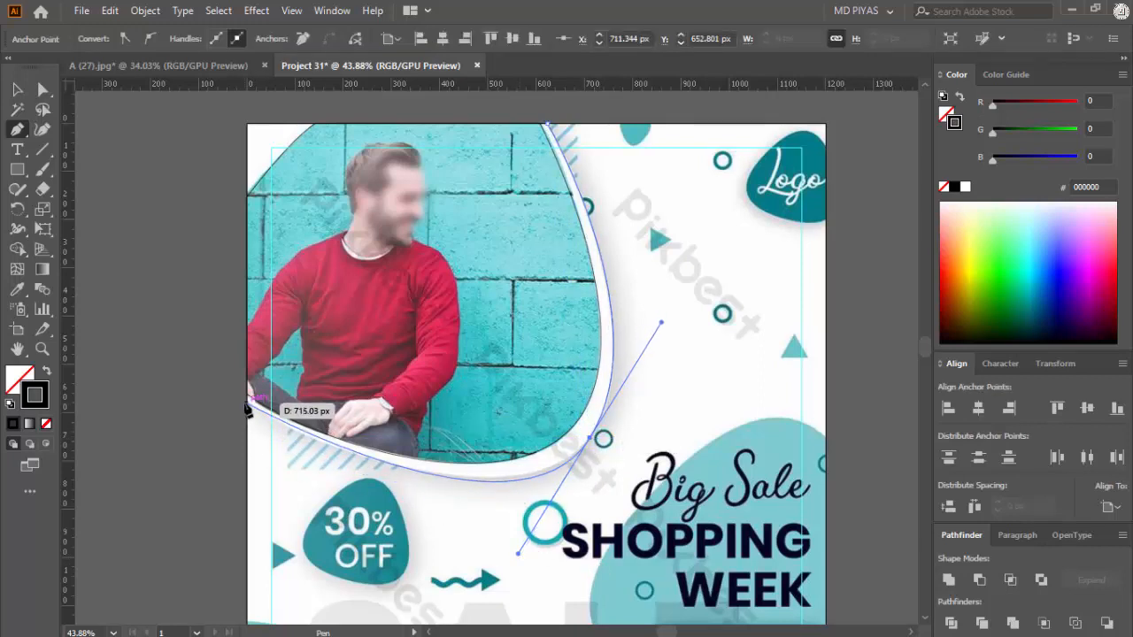
pyautogui.click(247, 405)
# Step: Adjust the outer curve's anchor handles with Direct Selection to match the white border, and return to the Pen tool
pyautogui.press('a')
pyautogui.click(522, 558)
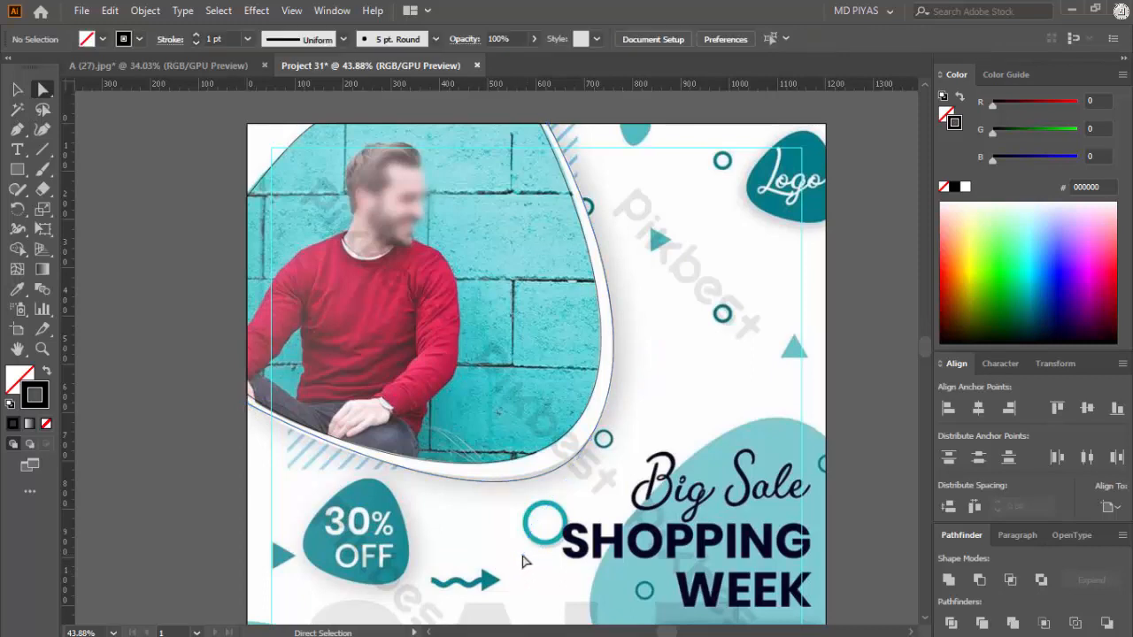
pyautogui.click(592, 439)
pyautogui.moveTo(521, 559); pyautogui.dragTo(479, 541)
pyautogui.moveTo(688, 346); pyautogui.dragTo(667, 358)
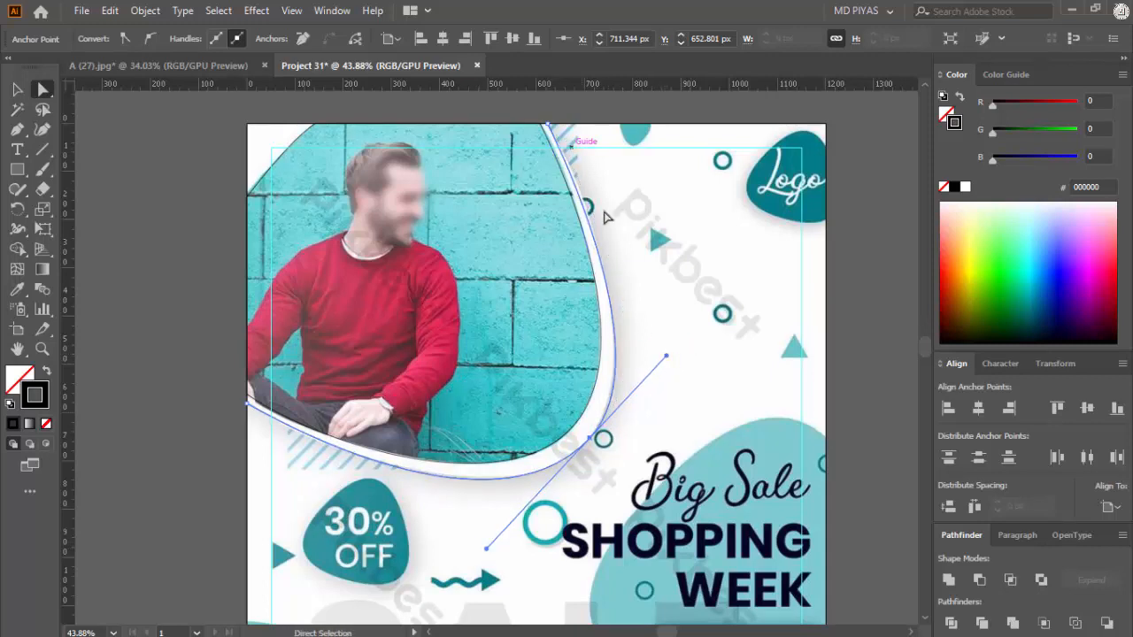
pyautogui.click(662, 305)
pyautogui.moveTo(658, 265); pyautogui.dragTo(650, 302)
pyautogui.press('p')
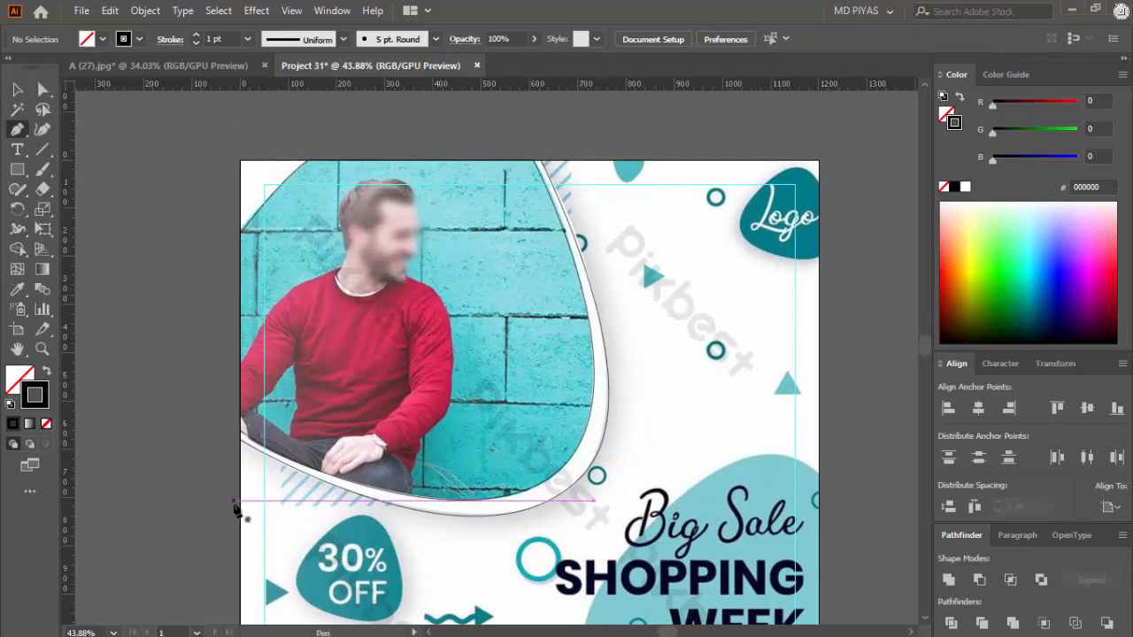
# Step: Close the white border's outer path around the artboard's top-left corner and deselect it
pyautogui.click(239, 440)
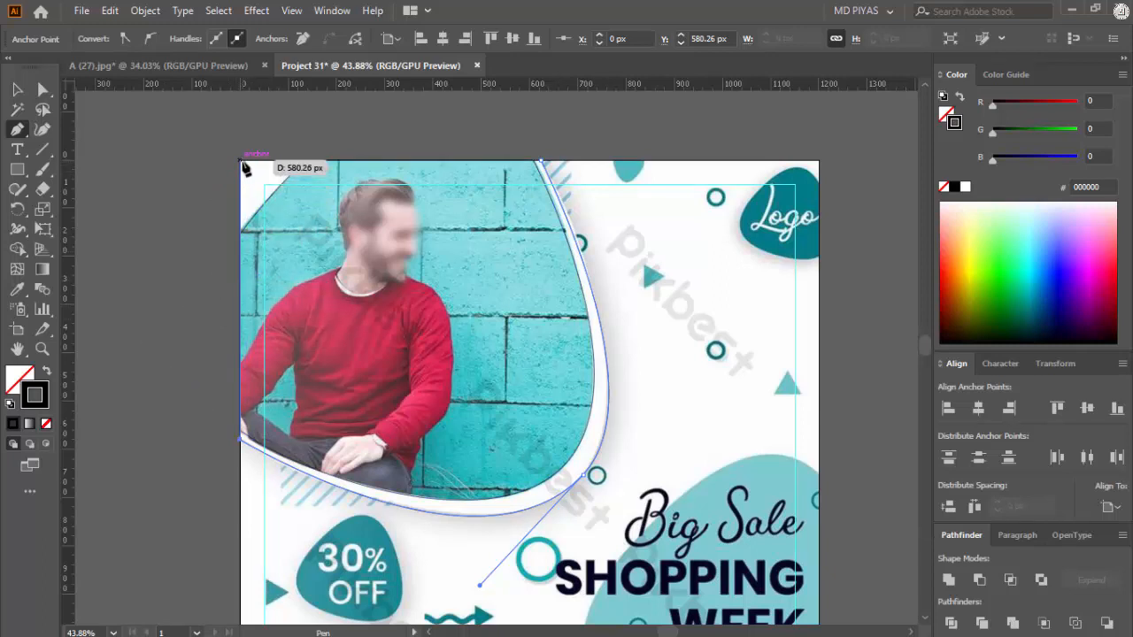
pyautogui.click(540, 161)
pyautogui.press('v')
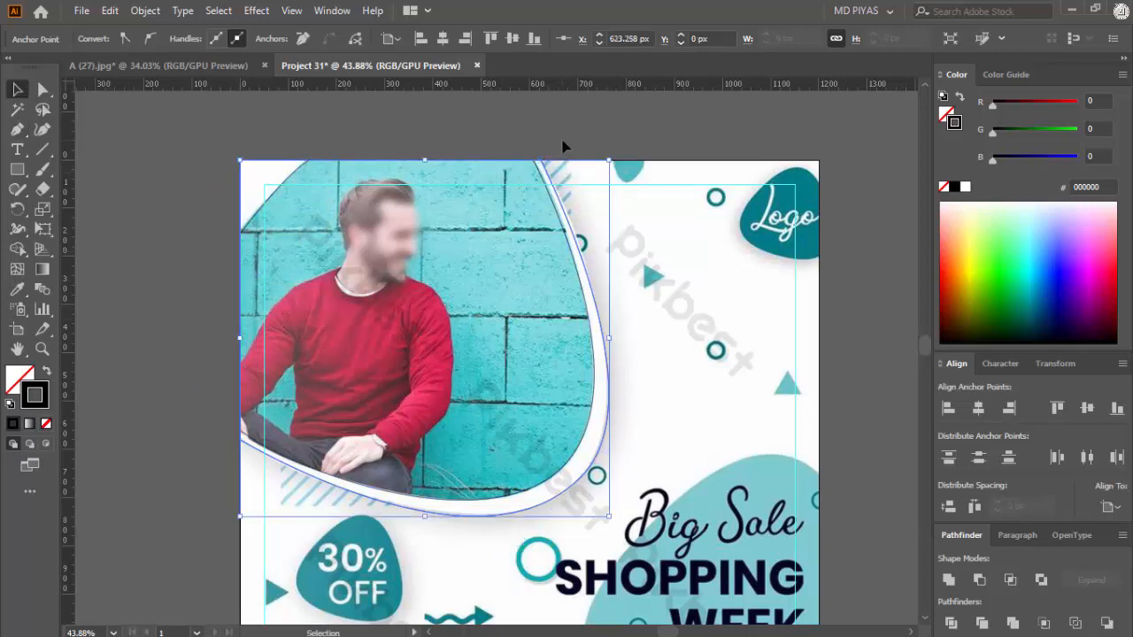
pyautogui.click(566, 141)
# Step: Trace the light-teal blob behind the Big Sale headline with the Pen tool, from the artboard's bottom edge around to the blob's peak
pyautogui.hotkey('ctrl', 'space')
pyautogui.moveTo(718, 251); pyautogui.dragTo(549, 375)
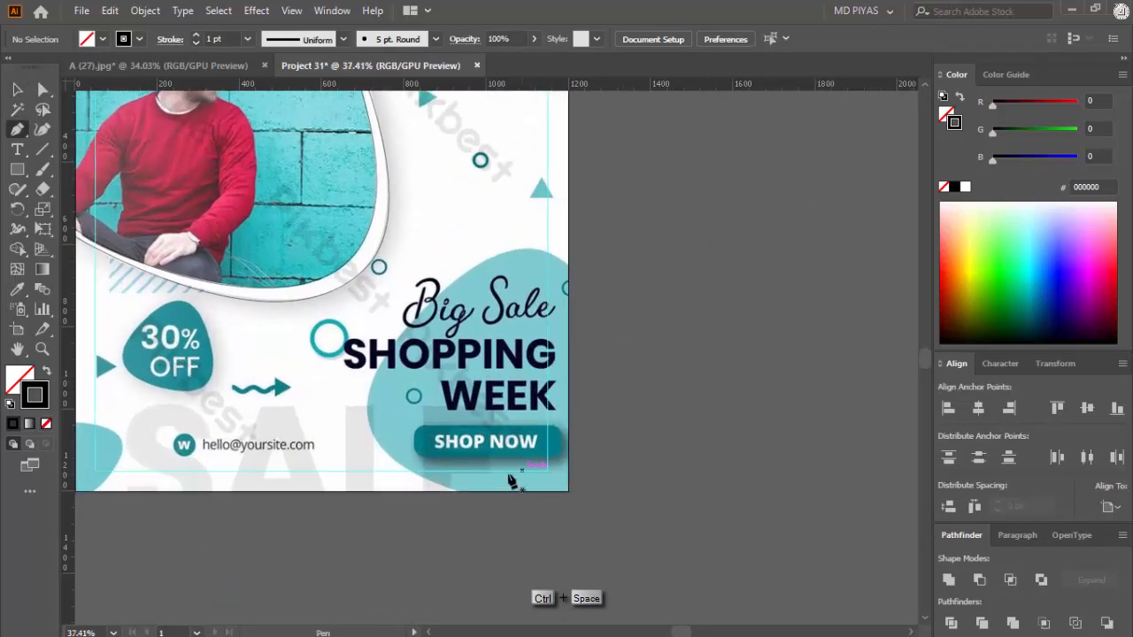
pyautogui.click(457, 491)
pyautogui.hotkey('ctrl', 'space')
pyautogui.moveTo(358, 447); pyautogui.dragTo(405, 448)
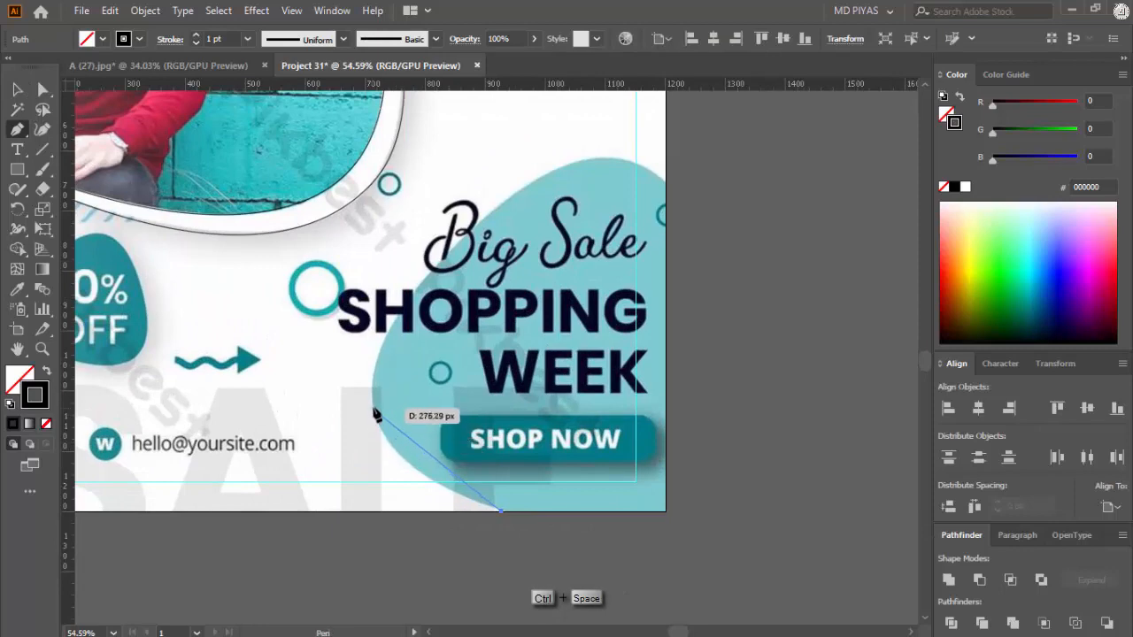
pyautogui.moveTo(373, 405); pyautogui.dragTo(374, 381)
pyautogui.moveTo(363, 342); pyautogui.dragTo(360, 330)
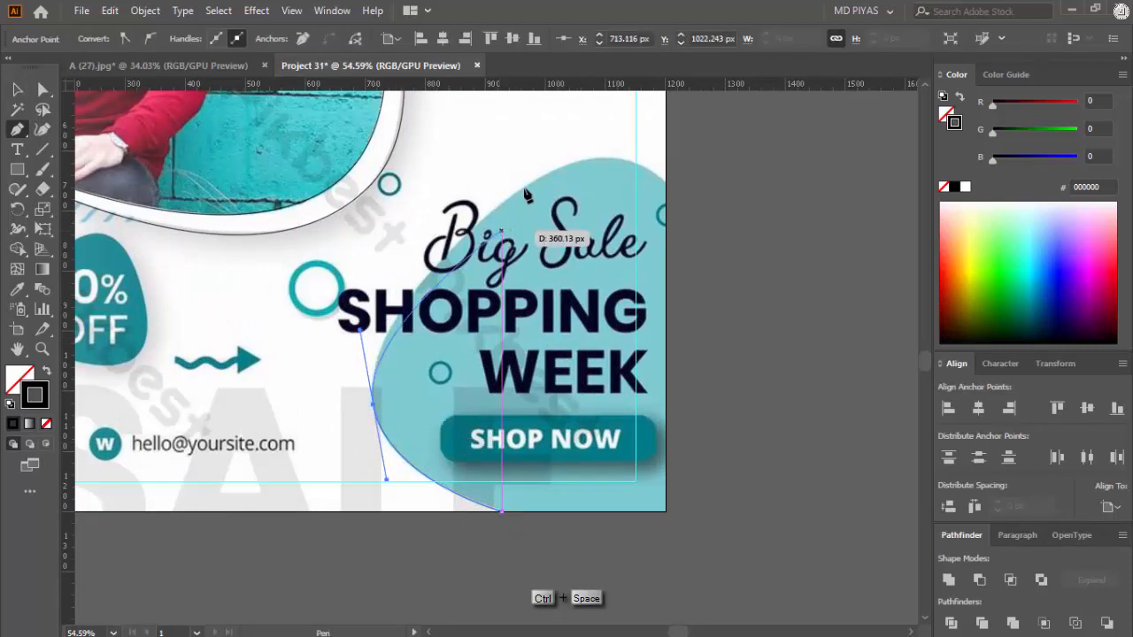
pyautogui.moveTo(604, 158); pyautogui.dragTo(713, 147)
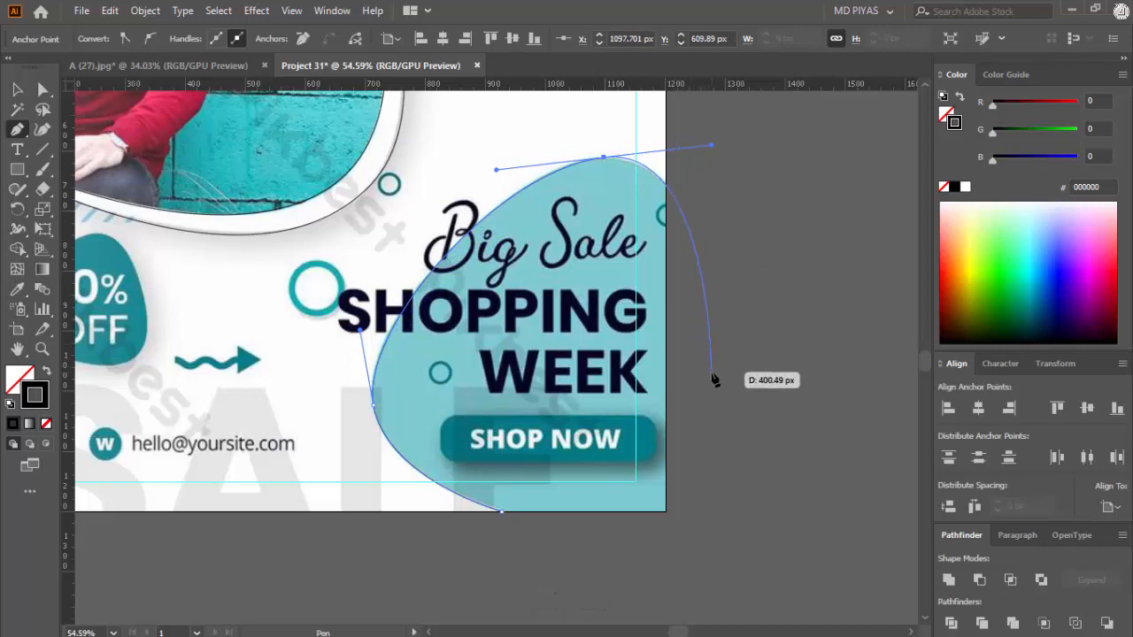
# Step: Extend the blob curve past the artboard's right edge, add an anchor at that edge and delete the overhanging part
pyautogui.click(727, 389)
pyautogui.click(666, 184)
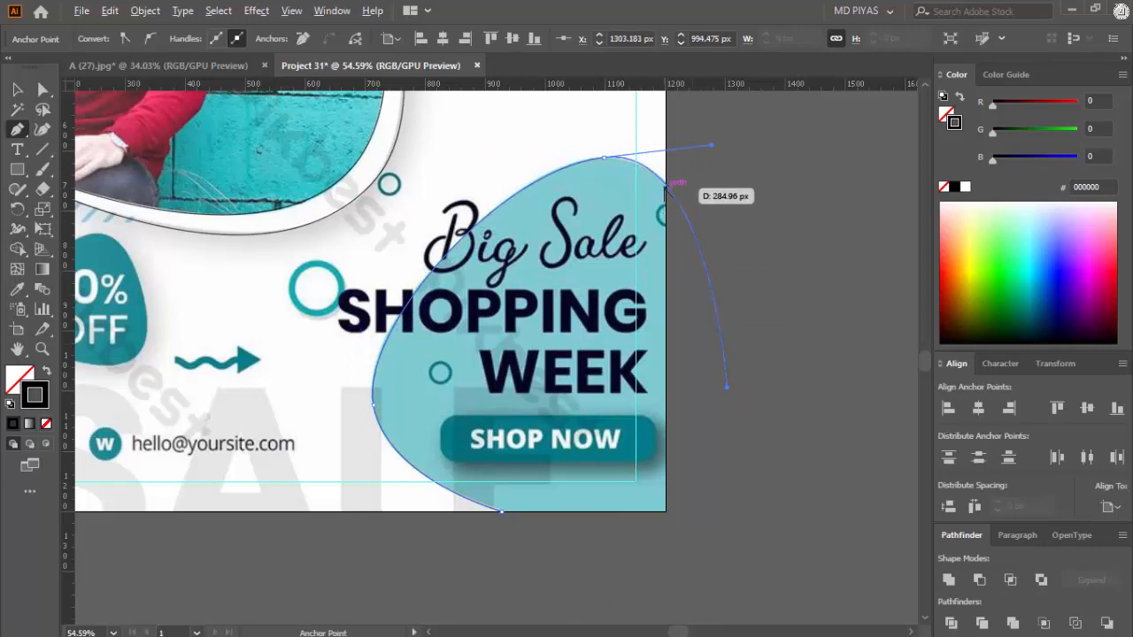
pyautogui.press('a')
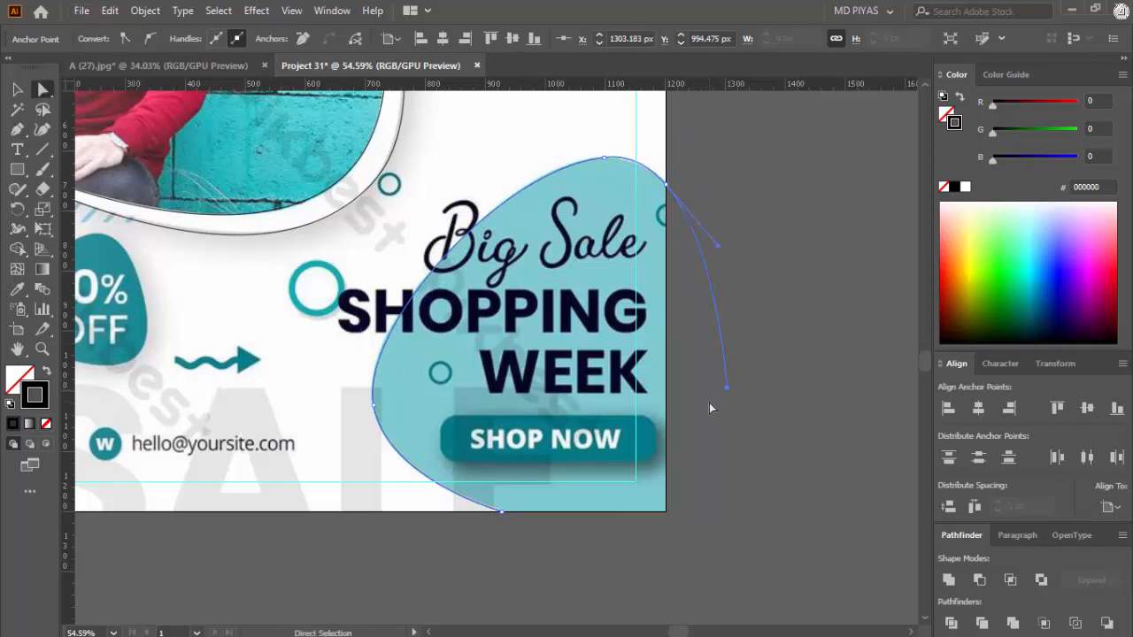
pyautogui.press('Delete')
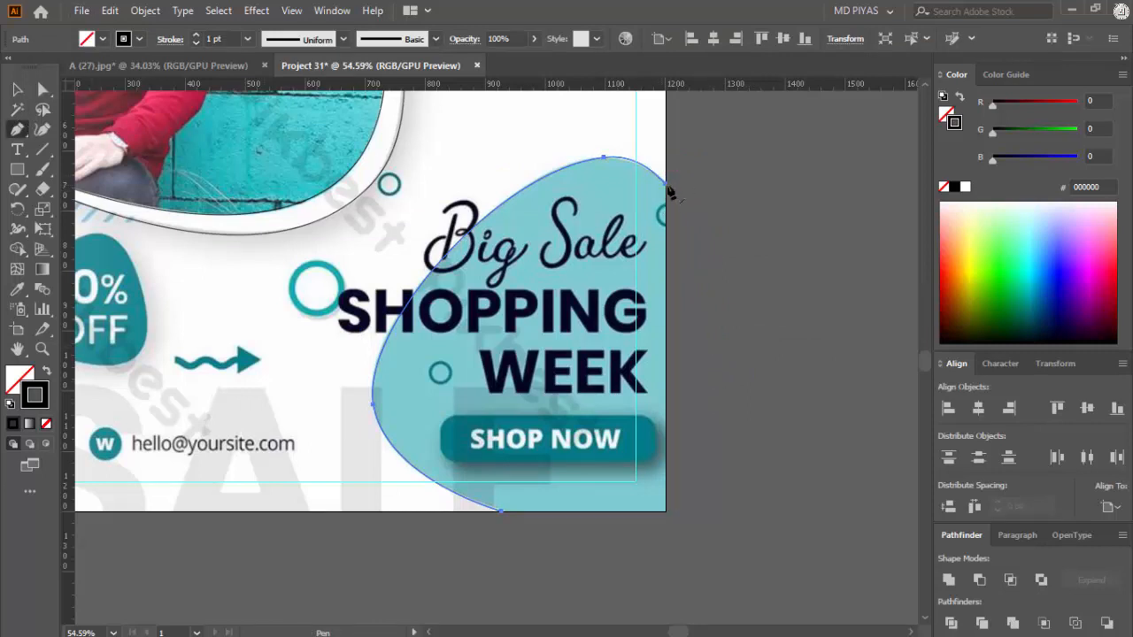
# Step: Close the blob path along the artboard's right and bottom edges through the corner, and deselect it
pyautogui.click(666, 184)
pyautogui.click(666, 511)
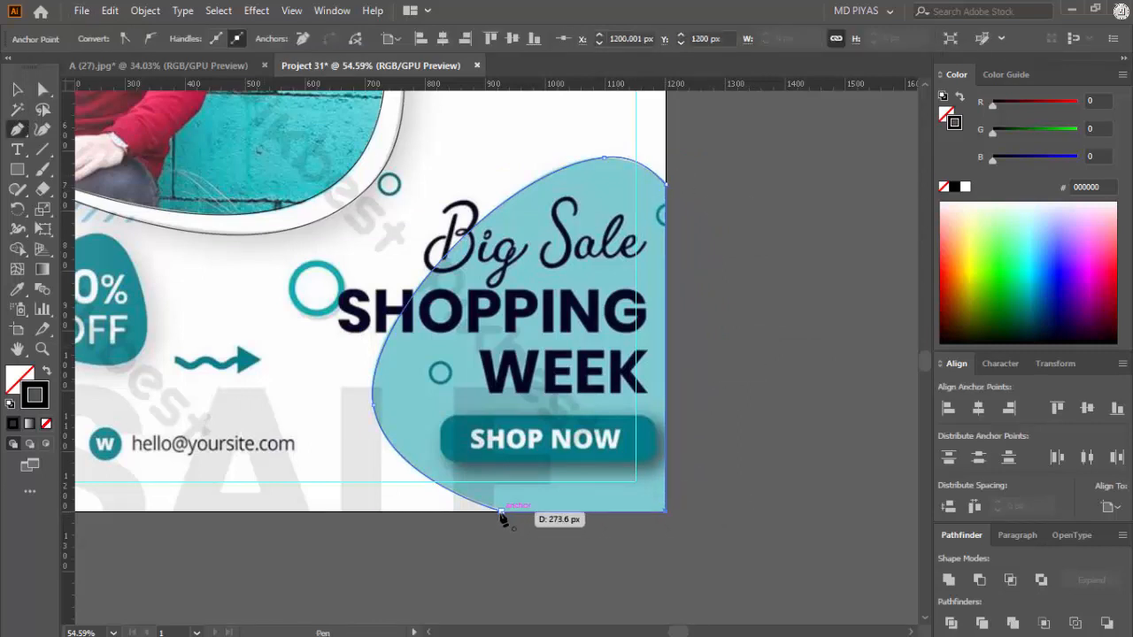
pyautogui.click(500, 511)
pyautogui.press('v')
pyautogui.click(510, 549)
# Step: Create a 3-sided polygon with a 50 px radius over the 30% OFF badge
pyautogui.hotkey('ctrl', 'space')
pyautogui.moveTo(712, 362); pyautogui.dragTo(520, 415)
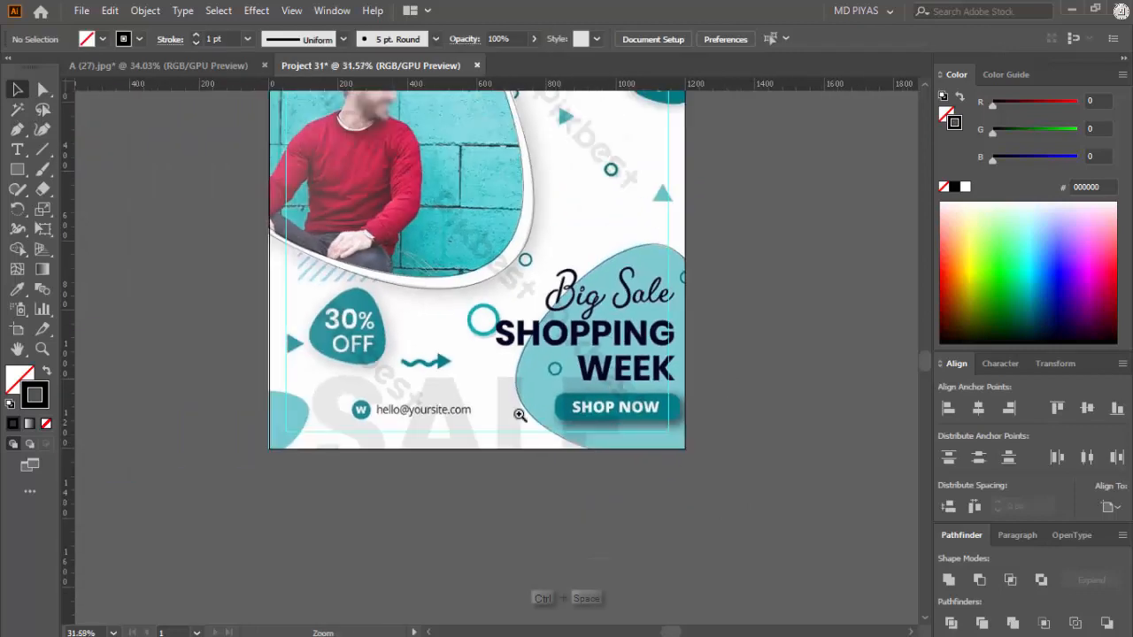
pyautogui.moveTo(303, 337); pyautogui.dragTo(437, 370)
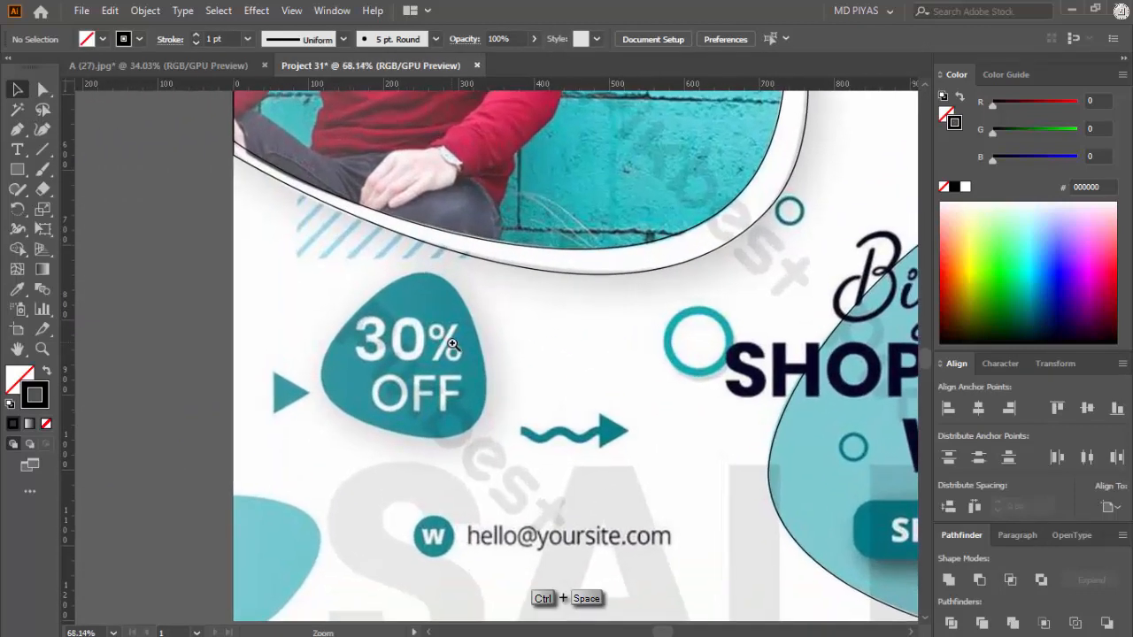
pyautogui.click(14, 171)
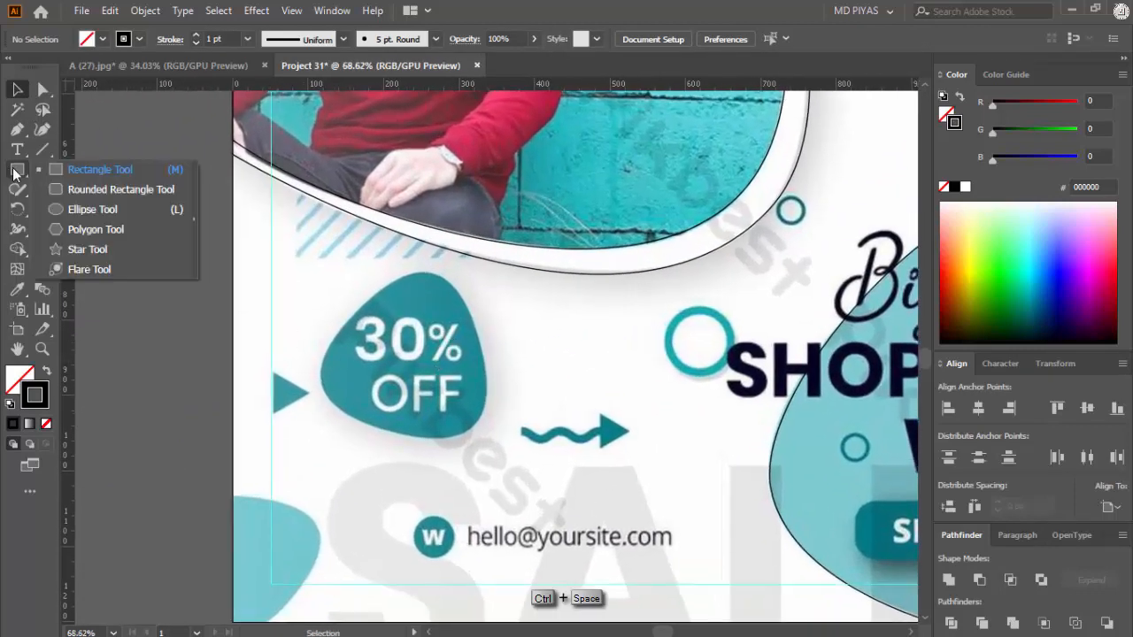
pyautogui.click(91, 230)
pyautogui.click(451, 362)
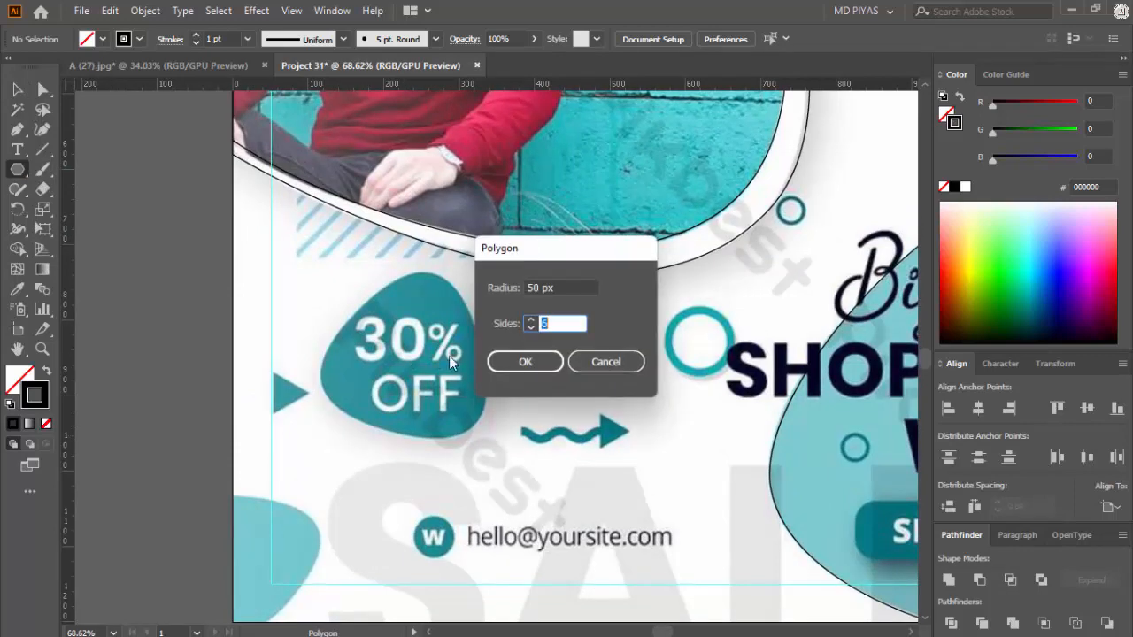
pyautogui.write('3')
pyautogui.press('Return')
pyautogui.press('v')
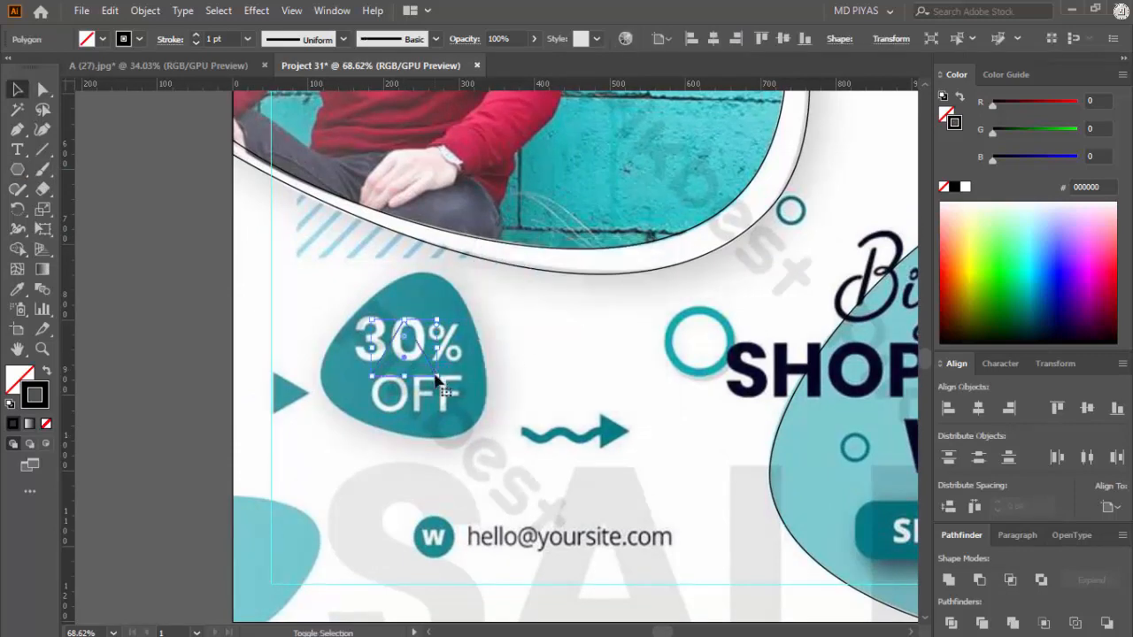
# Step: Enlarge and rotate the triangle to fit the 30% OFF badge and round its corners
pyautogui.moveTo(438, 378)
pyautogui.mouseDown()
pyautogui.moveTo(466, 410)
pyautogui.moveTo(486, 404)
pyautogui.moveTo(458, 437)
pyautogui.mouseUp()
pyautogui.moveTo(491, 374)
pyautogui.mouseDown()
pyautogui.moveTo(526, 382)
pyautogui.moveTo(503, 379)
pyautogui.mouseUp()
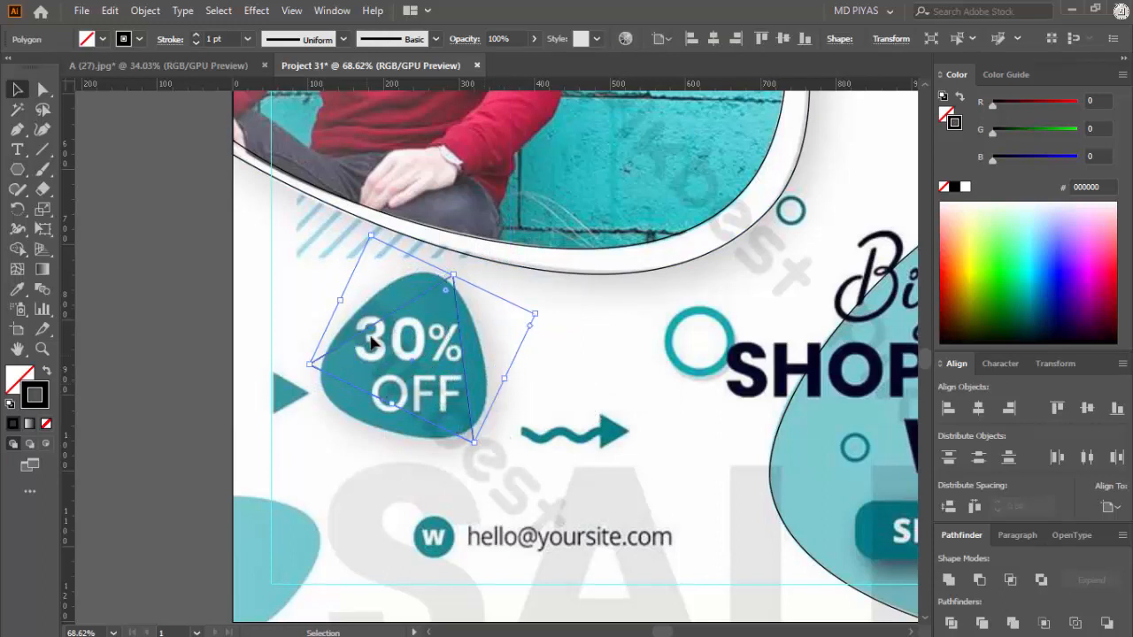
pyautogui.press('a')
pyautogui.moveTo(443, 294)
pyautogui.mouseDown()
pyautogui.moveTo(454, 329)
pyautogui.moveTo(435, 302)
pyautogui.mouseUp()
pyautogui.press('v')
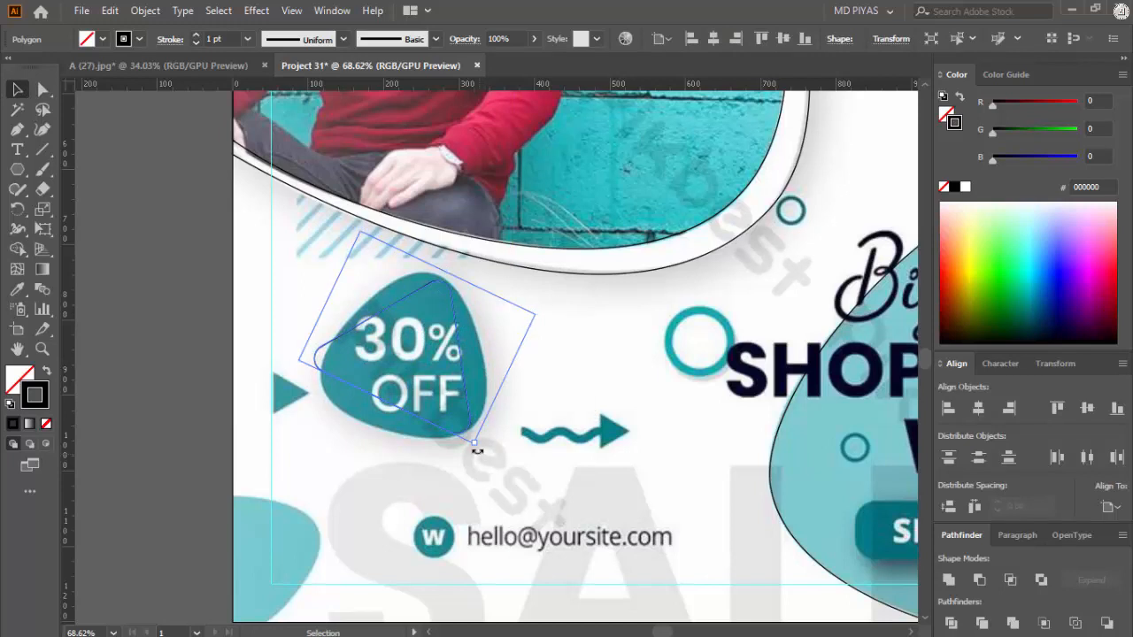
pyautogui.moveTo(497, 433); pyautogui.dragTo(498, 433)
pyautogui.click(397, 408)
pyautogui.click(398, 407)
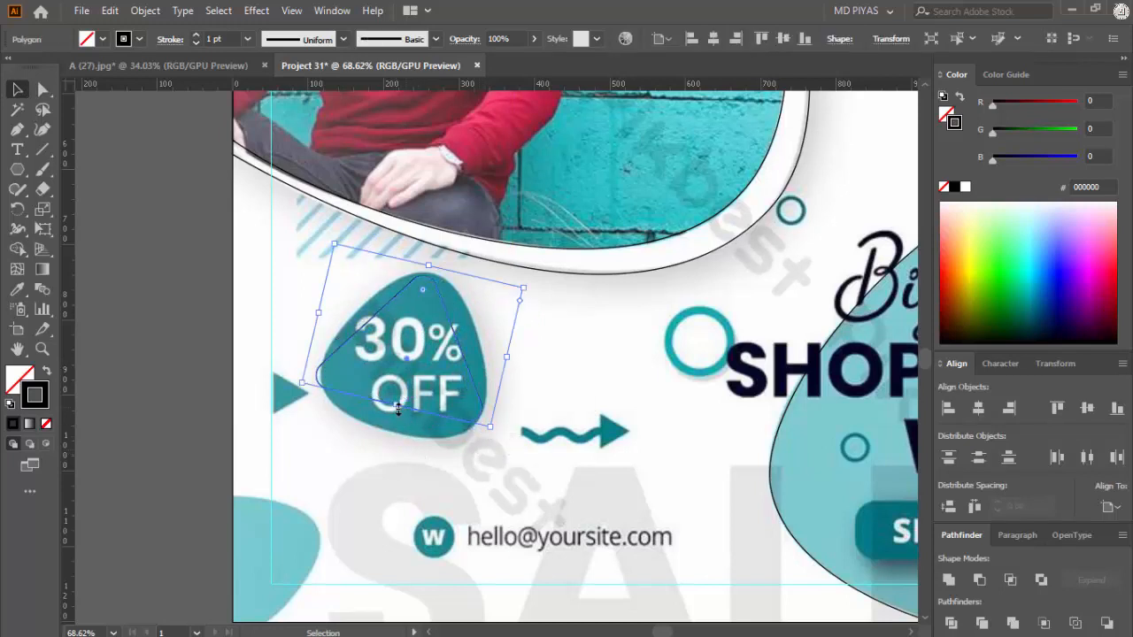
# Step: Try to bend the triangle's sides to the badge outline with the Anchor Point tool, and delete the triangle
pyautogui.hotkey('shift', 'c')
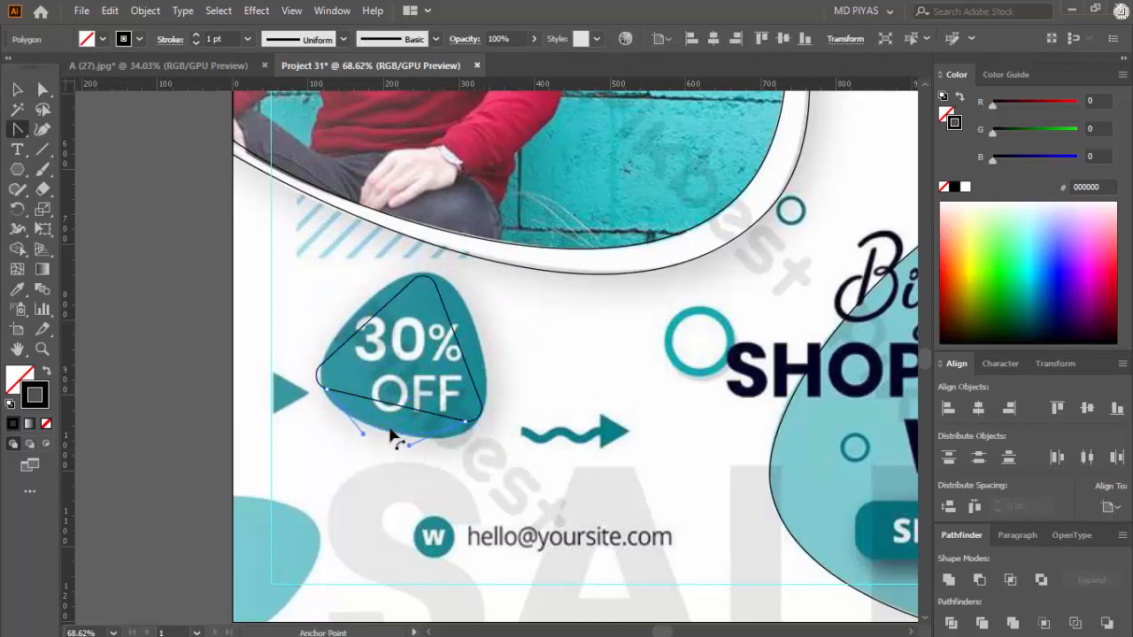
pyautogui.moveTo(392, 435); pyautogui.dragTo(392, 436)
pyautogui.moveTo(466, 338); pyautogui.dragTo(486, 320)
pyautogui.press('Delete')
pyautogui.press('Delete')
# Step: Trace the rounded 30% OFF badge with the Pen tool as a closed curved path
pyautogui.rightClick(18, 130)
pyautogui.click(59, 130)
pyautogui.hotkey('ctrl', 'space')
pyautogui.click(425, 270)
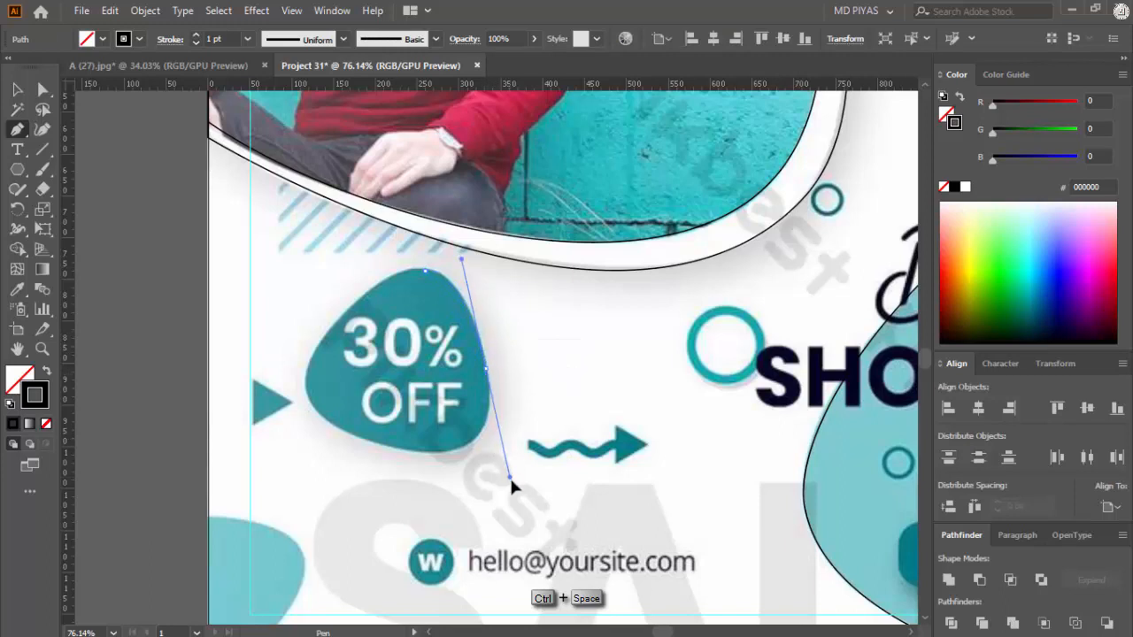
pyautogui.moveTo(502, 472); pyautogui.dragTo(412, 459)
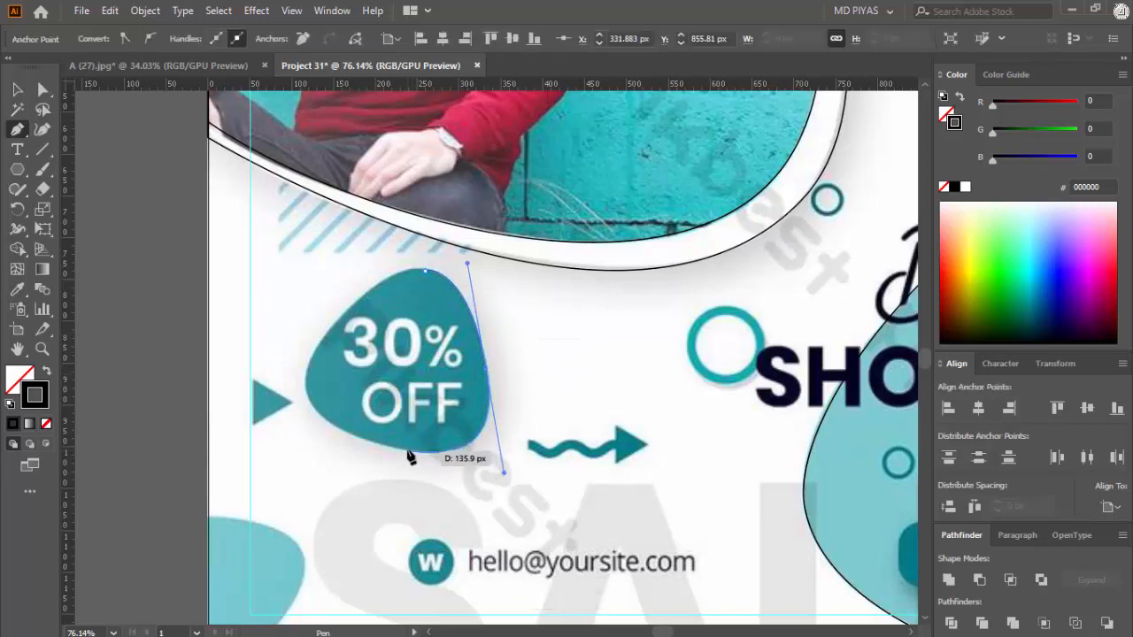
pyautogui.click(408, 450)
pyautogui.moveTo(315, 346); pyautogui.dragTo(340, 299)
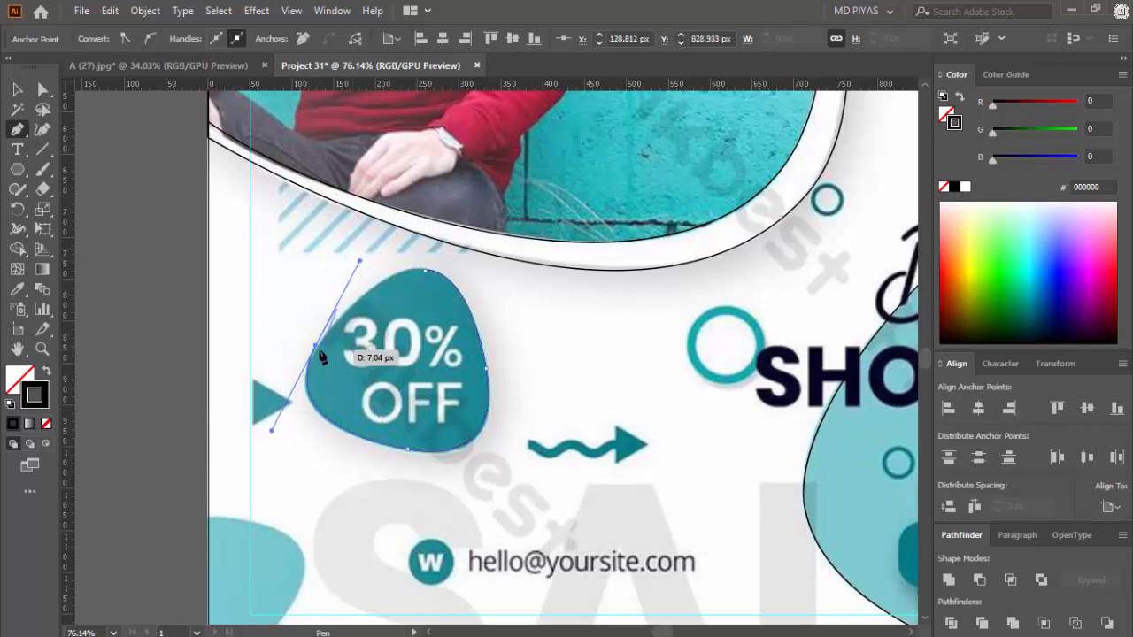
pyautogui.moveTo(425, 270); pyautogui.dragTo(467, 264)
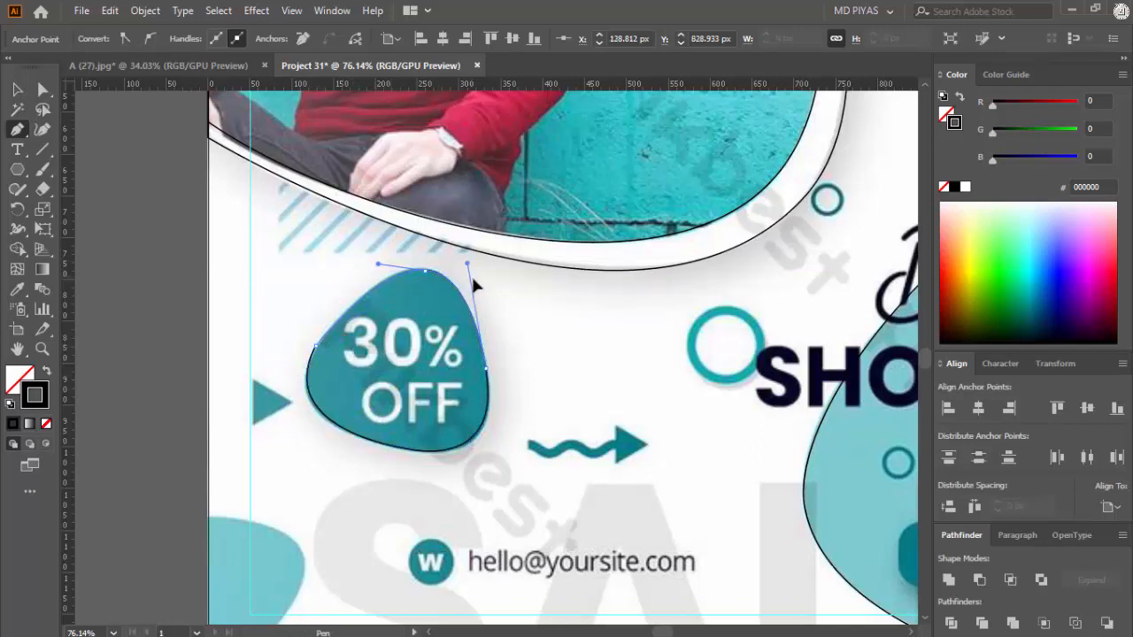
# Step: Round the badge path's left anchor to a corner radius of 82.1 px with Direct Selection
pyautogui.press('a')
pyautogui.moveTo(328, 356); pyautogui.dragTo(434, 403)
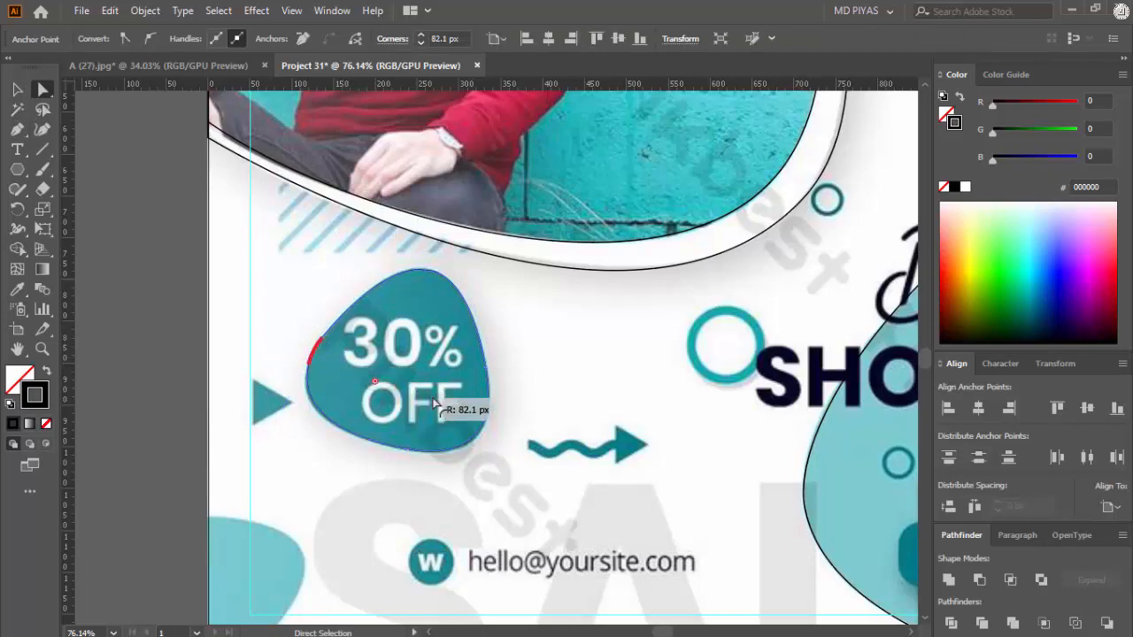
pyautogui.click(546, 404)
# Step: Copy the 30% OFF badge outline and paste the copy over the Logo badge
pyautogui.moveTo(563, 391); pyautogui.dragTo(619, 409)
pyautogui.moveTo(620, 409); pyautogui.dragTo(463, 481)
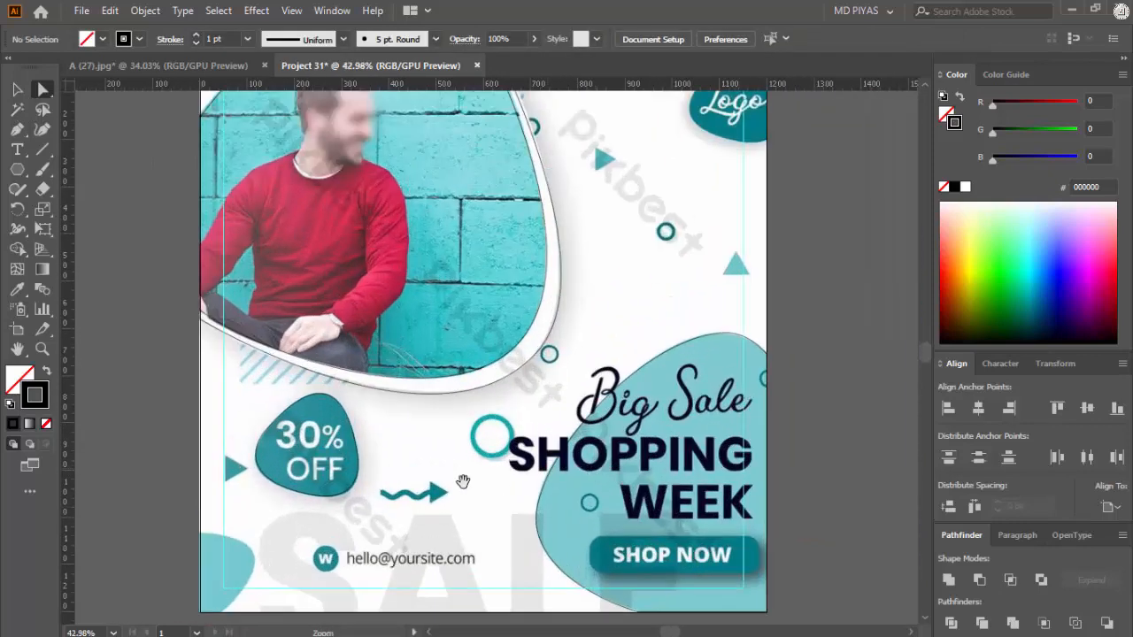
pyautogui.click(358, 466)
pyautogui.hotkey('ctrl', 'c')
pyautogui.moveTo(672, 159); pyautogui.dragTo(509, 429)
pyautogui.moveTo(545, 409); pyautogui.dragTo(677, 407)
pyautogui.hotkey('ctrl', 'v')
pyautogui.moveTo(596, 330); pyautogui.dragTo(723, 337)
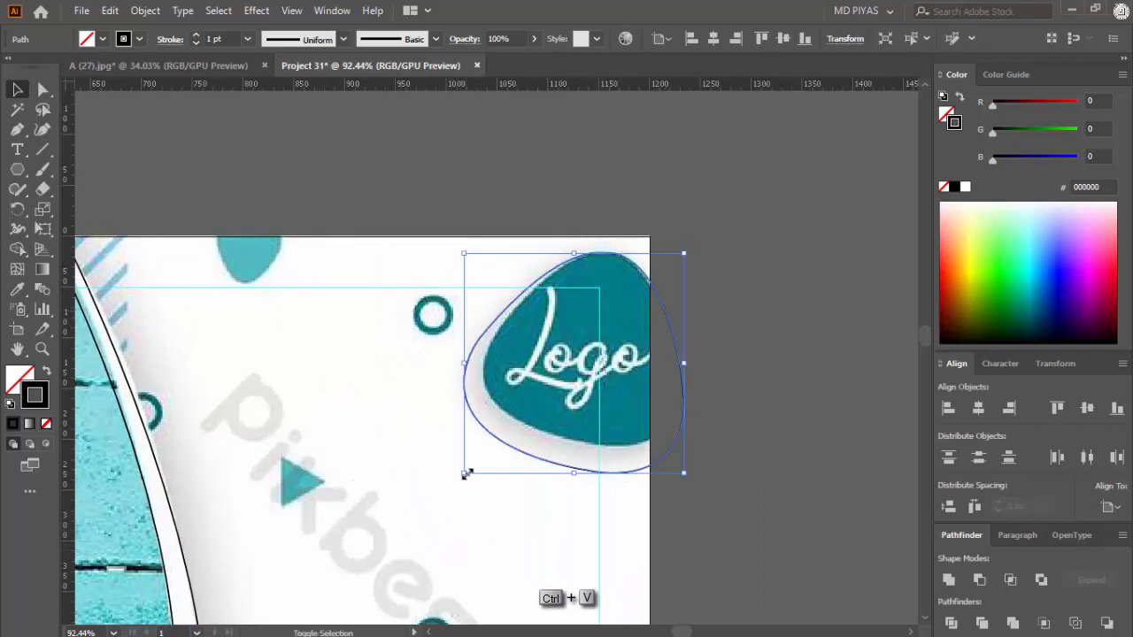
# Step: Scale the pasted outline down to the size of the Logo badge and align it with the badge's edges
pyautogui.moveTo(466, 473); pyautogui.dragTo(484, 453)
pyautogui.moveTo(582, 454); pyautogui.dragTo(584, 447)
pyautogui.moveTo(678, 254); pyautogui.dragTo(683, 261)
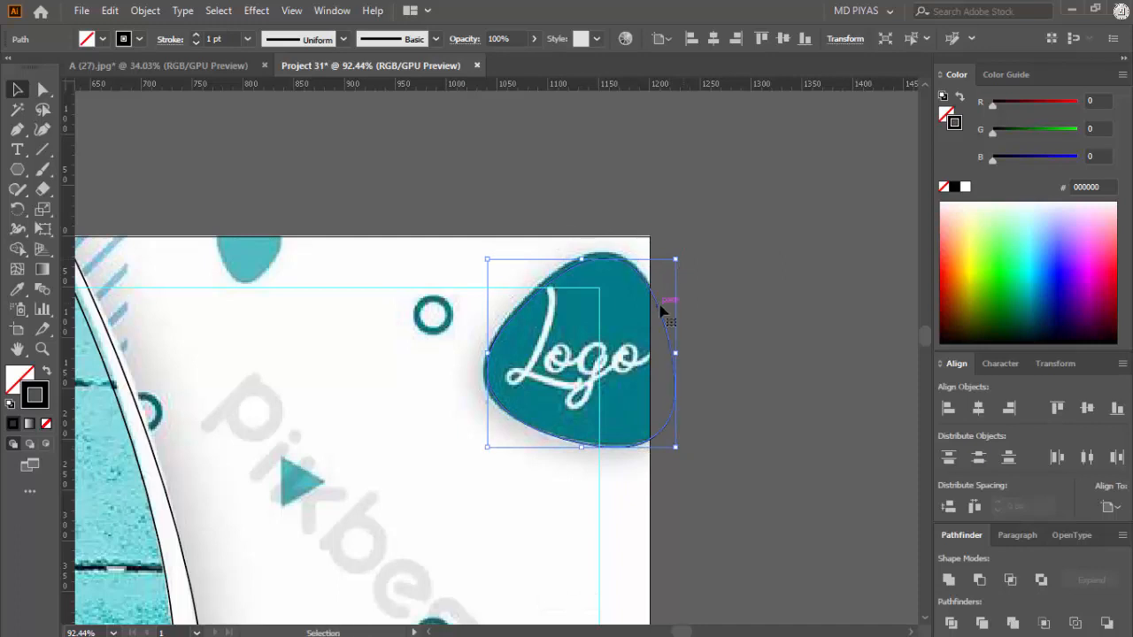
pyautogui.moveTo(659, 309); pyautogui.dragTo(659, 301)
pyautogui.hotkey('ctrl', 'shift', 'a')
# Step: Shift the Logo outline onto the badge's left edge and enlarge it slightly to match the badge's lower edge
pyautogui.hotkey('ctrl', 'space')
pyautogui.click(522, 451)
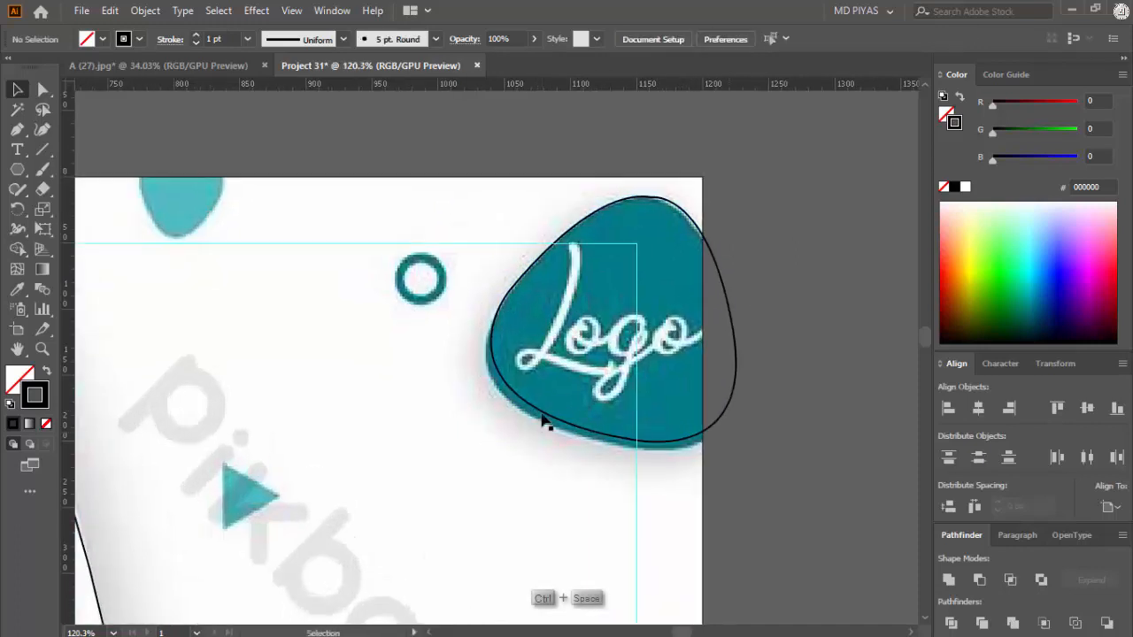
pyautogui.click(651, 387)
pyautogui.moveTo(736, 378); pyautogui.dragTo(731, 382)
pyautogui.hotkey('ctrl', 'shift', 'a')
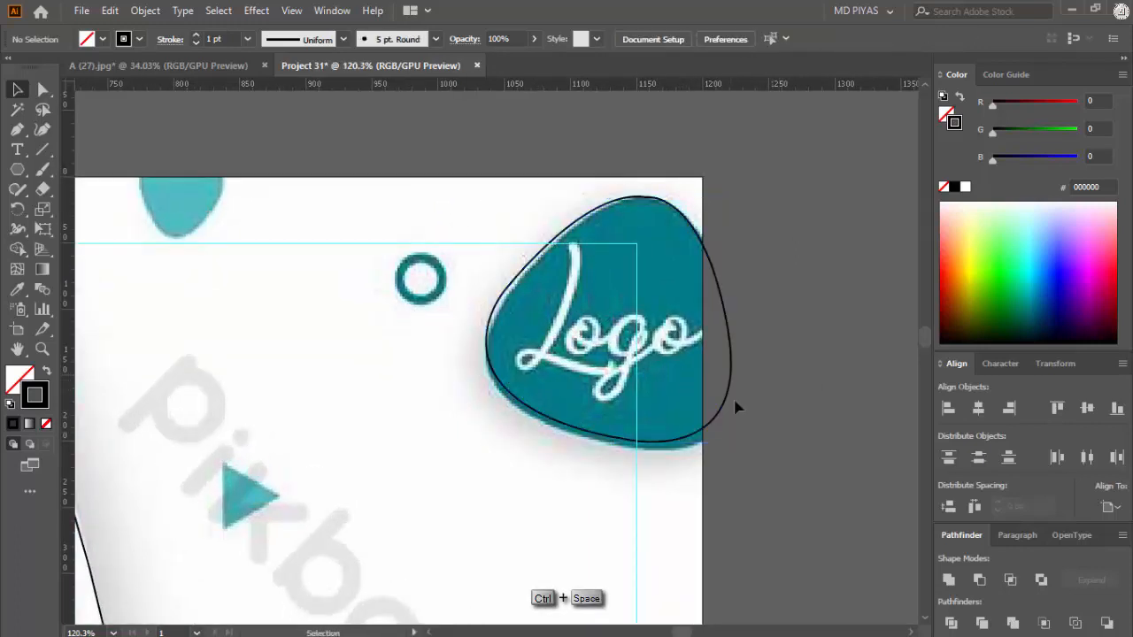
pyautogui.click(637, 438)
pyautogui.moveTo(731, 443); pyautogui.dragTo(740, 452)
pyautogui.click(759, 429)
# Step: Fine-tune the fit of the outline along the Logo badge's upper curve and deselect it
pyautogui.hotkey('ctrl', 'space')
pyautogui.moveTo(577, 267); pyautogui.dragTo(796, 276)
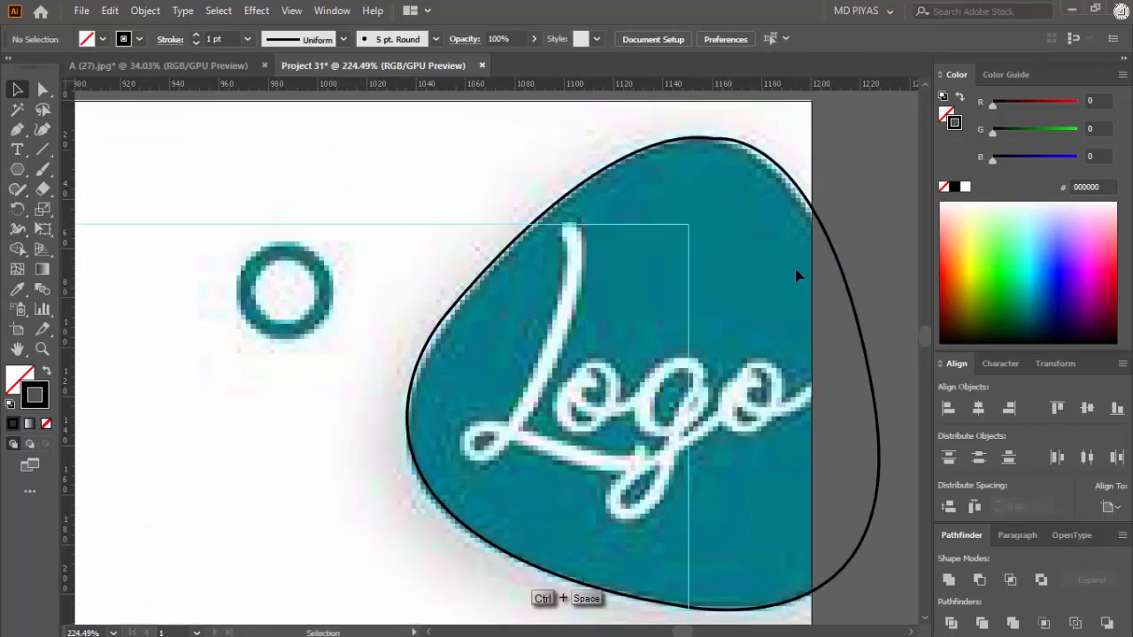
pyautogui.click(714, 136)
pyautogui.hotkey('ctrl', 'space')
pyautogui.moveTo(741, 210); pyautogui.dragTo(668, 310)
pyautogui.moveTo(636, 256); pyautogui.dragTo(643, 170)
pyautogui.click(718, 212)
# Step: Duplicate the 30% OFF badge outline onto the light-teal blob in the artboard's bottom-left corner
pyautogui.hotkey('ctrl', 'space')
pyautogui.moveTo(747, 358); pyautogui.dragTo(413, 473)
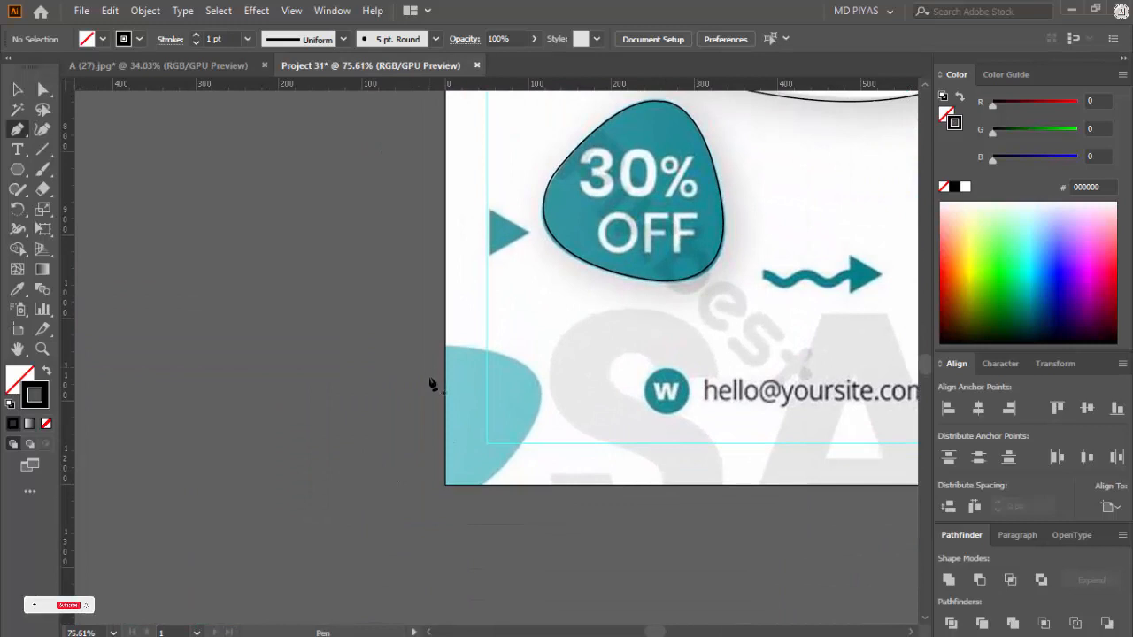
pyautogui.hotkey('ctrl', 'space')
pyautogui.moveTo(468, 423); pyautogui.dragTo(421, 430)
pyautogui.press('v')
pyautogui.moveTo(547, 354); pyautogui.dragTo(451, 482)
# Step: Rotate the copied badge outline and shift it down over the light-teal blob in the artboard's bottom-left corner
pyautogui.hotkey('ctrl', 'space')
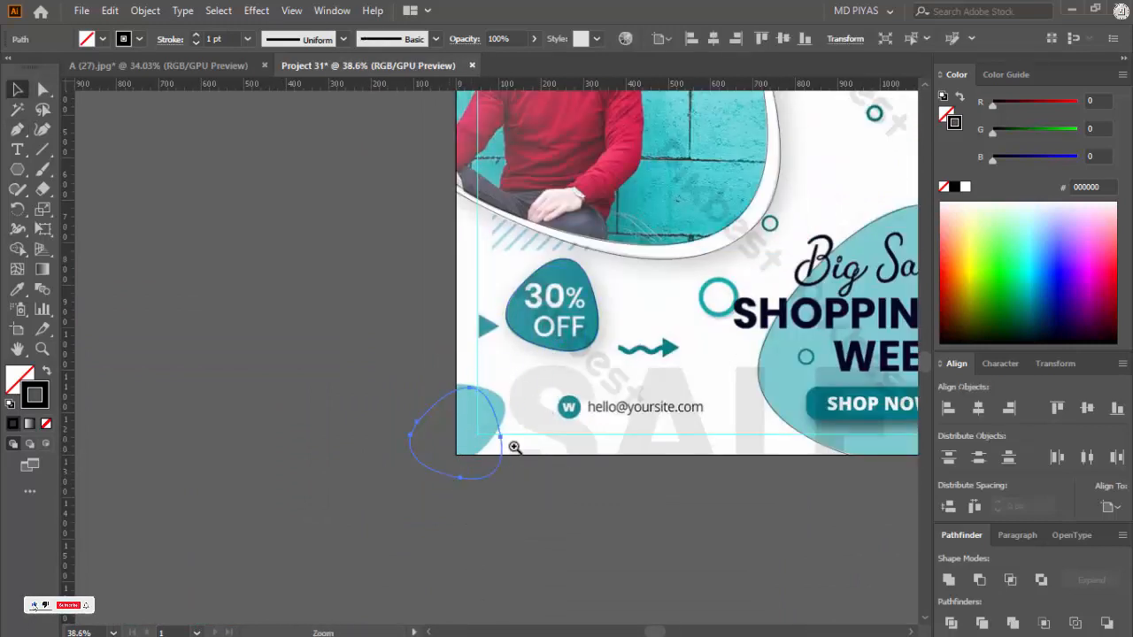
pyautogui.moveTo(514, 448); pyautogui.dragTo(554, 426)
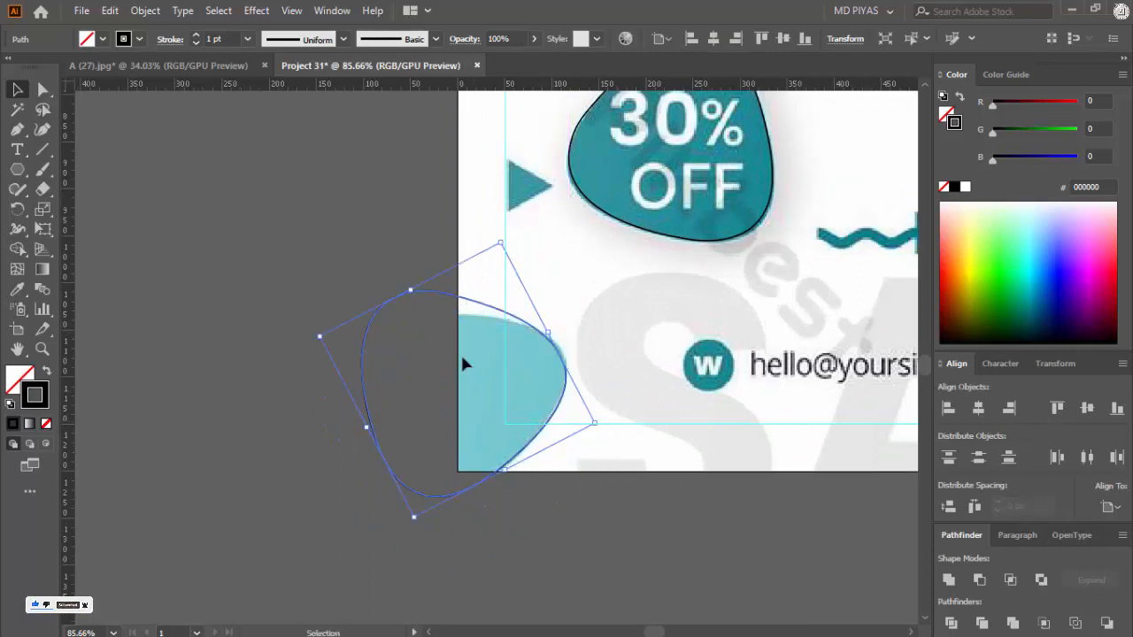
pyautogui.moveTo(420, 294); pyautogui.dragTo(415, 305)
pyautogui.moveTo(412, 310); pyautogui.dragTo(412, 311)
pyautogui.click(417, 319)
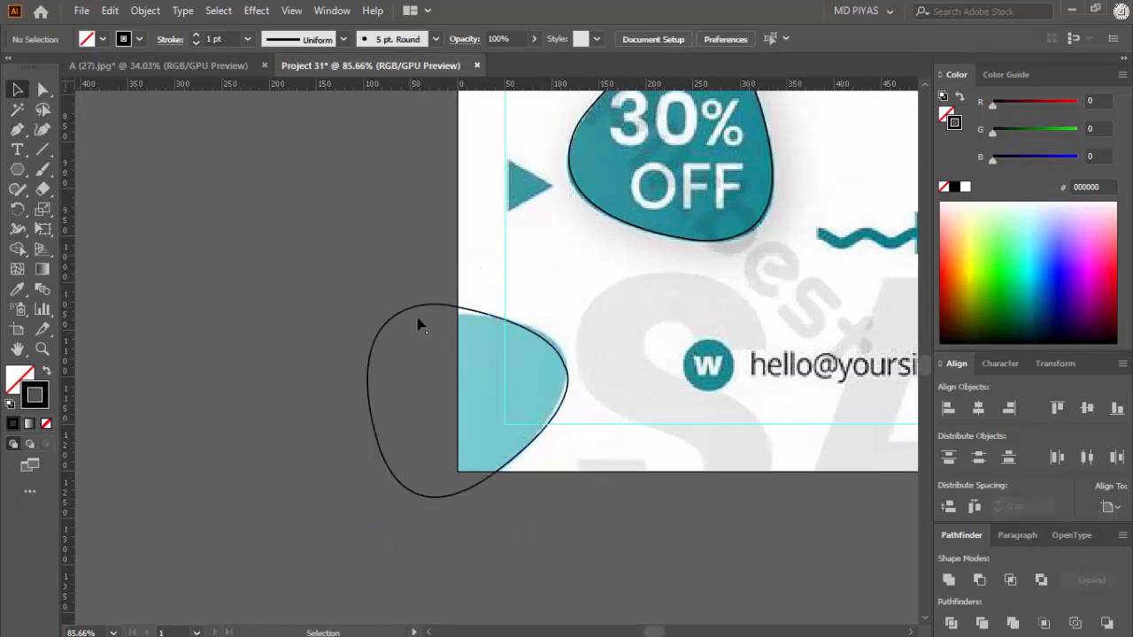
# Step: Widen the outline slightly toward the outside of the artboard and align its tip with the bottom-left blob's right edge
pyautogui.click(372, 401)
pyautogui.moveTo(362, 442)
pyautogui.mouseDown()
pyautogui.moveTo(380, 426)
pyautogui.moveTo(350, 444)
pyautogui.mouseUp()
pyautogui.click(497, 425)
pyautogui.keyDown('ctrl'); pyautogui.click(566, 373); pyautogui.keyUp('ctrl')
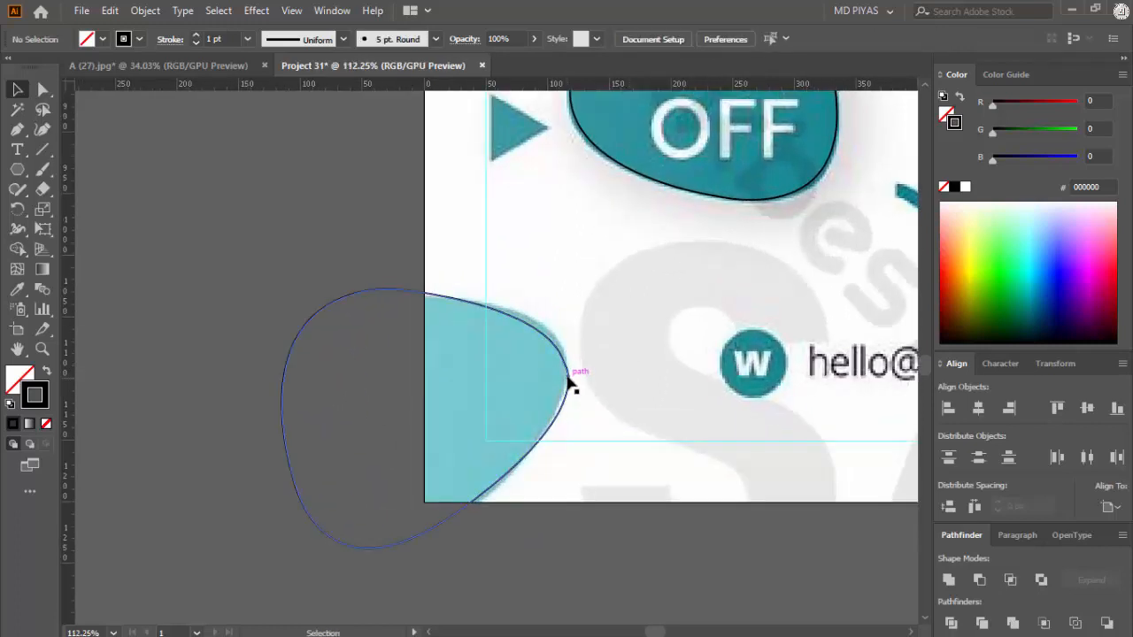
pyautogui.moveTo(567, 375); pyautogui.dragTo(568, 366)
pyautogui.click(608, 346)
pyautogui.click(568, 369)
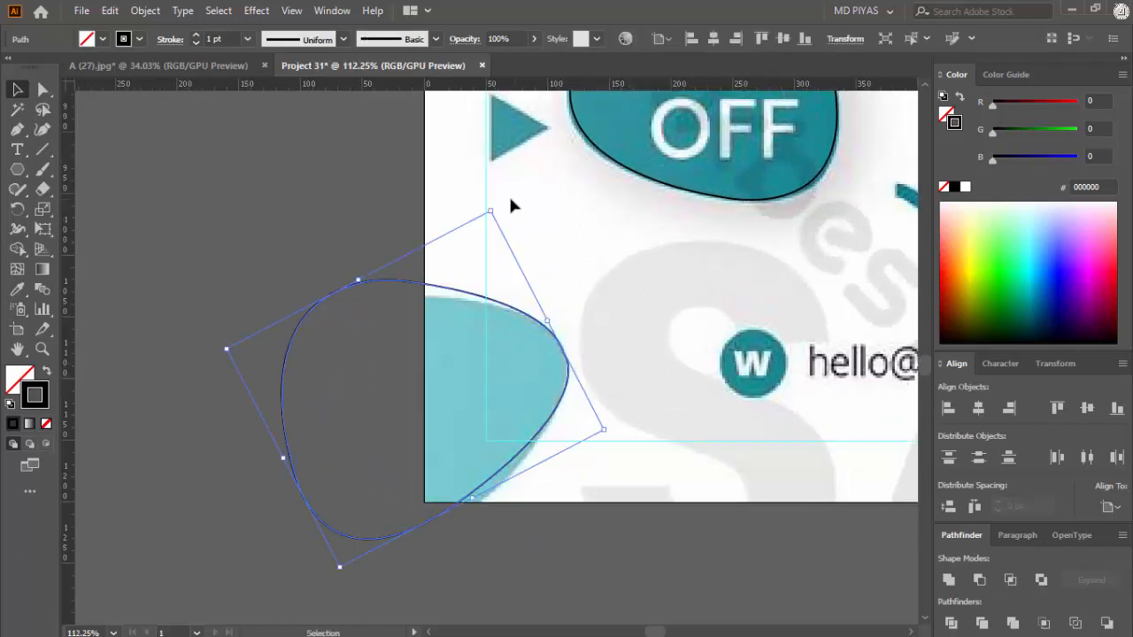
# Step: Rotate the outline clockwise and stretch it toward the bottom-left blob's lower-right edge
pyautogui.moveTo(496, 202); pyautogui.dragTo(462, 533)
pyautogui.moveTo(549, 403); pyautogui.dragTo(572, 392)
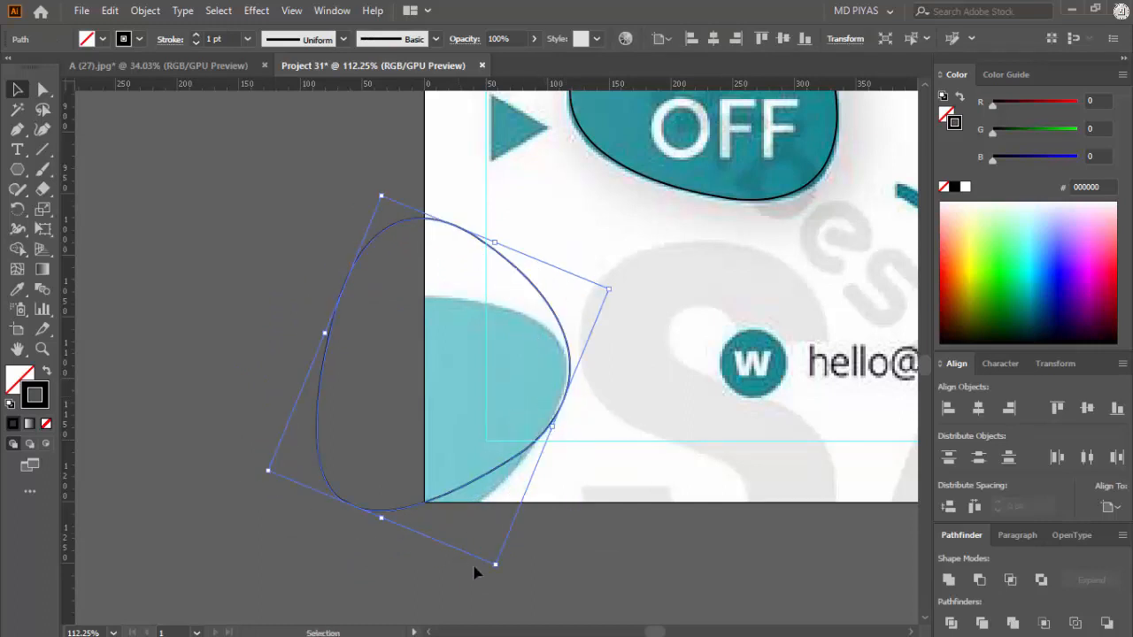
pyautogui.moveTo(478, 572); pyautogui.dragTo(471, 608)
pyautogui.moveTo(563, 379); pyautogui.dragTo(566, 374)
pyautogui.moveTo(497, 236)
pyautogui.mouseDown()
pyautogui.moveTo(503, 271)
pyautogui.moveTo(493, 246)
pyautogui.mouseUp()
pyautogui.moveTo(325, 355)
pyautogui.mouseDown()
pyautogui.moveTo(373, 369)
pyautogui.moveTo(331, 369)
pyautogui.mouseUp()
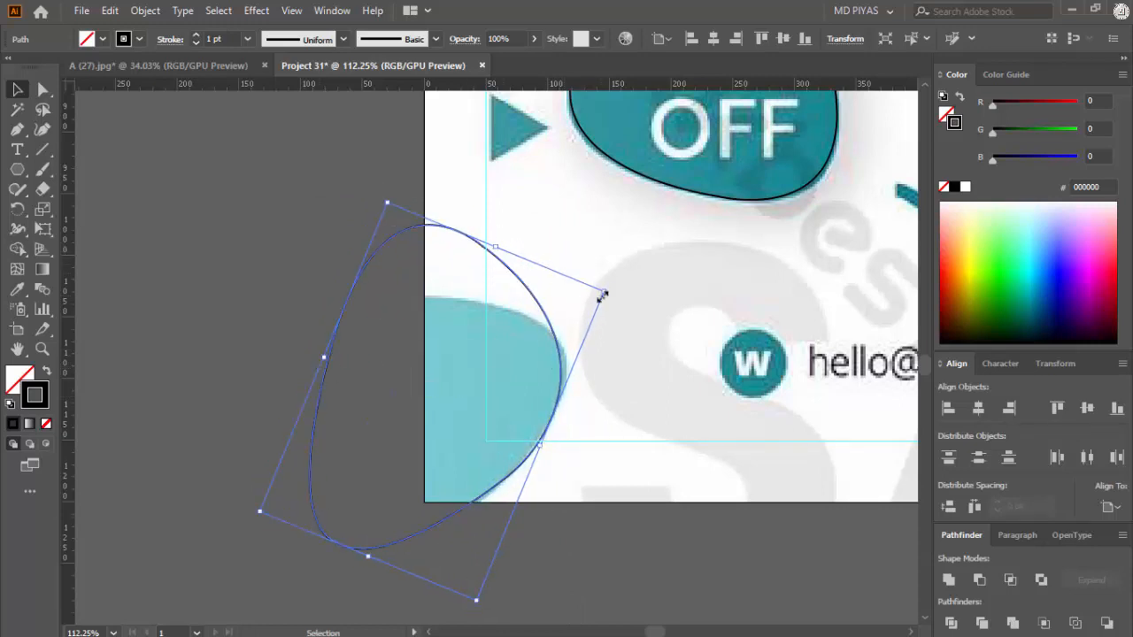
# Step: Turn and flatten the outline until it follows the bottom-left blob's visible curve, and deselect it
pyautogui.moveTo(602, 293); pyautogui.dragTo(543, 443)
pyautogui.moveTo(407, 522); pyautogui.dragTo(405, 513)
pyautogui.moveTo(405, 293); pyautogui.dragTo(397, 303)
pyautogui.click(585, 315)
# Step: Copy the blob outline onto the small teal blob at the artboard's top edge, rotate it upright and narrow it
pyautogui.moveTo(587, 364); pyautogui.dragTo(705, 347)
pyautogui.moveTo(403, 169); pyautogui.dragTo(436, 257)
pyautogui.moveTo(240, 604); pyautogui.dragTo(353, 435)
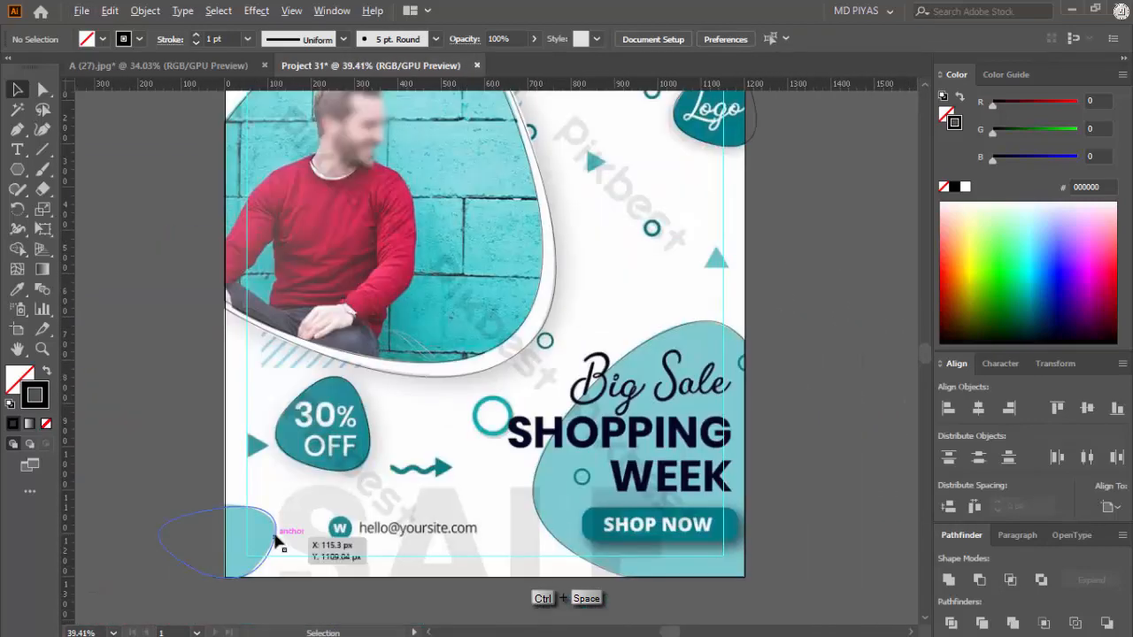
pyautogui.moveTo(613, 190); pyautogui.dragTo(576, 262)
pyautogui.moveTo(745, 118); pyautogui.dragTo(511, 271)
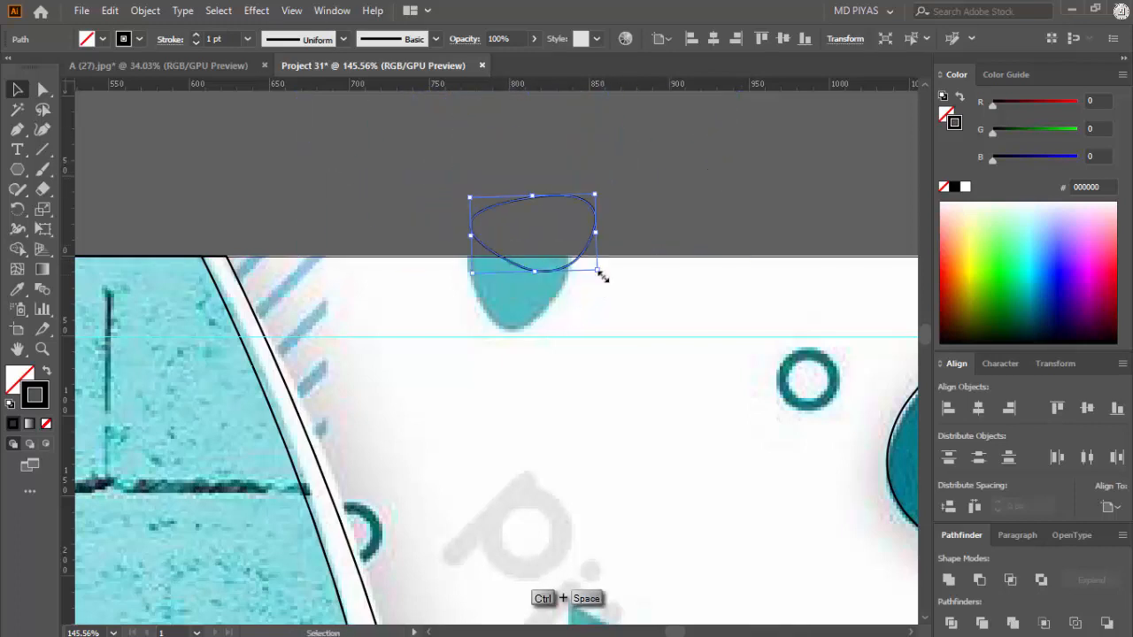
pyautogui.moveTo(601, 276); pyautogui.dragTo(605, 166)
pyautogui.moveTo(476, 289); pyautogui.dragTo(630, 296)
pyautogui.moveTo(603, 290); pyautogui.dragTo(571, 348)
pyautogui.moveTo(548, 131); pyautogui.dragTo(549, 195)
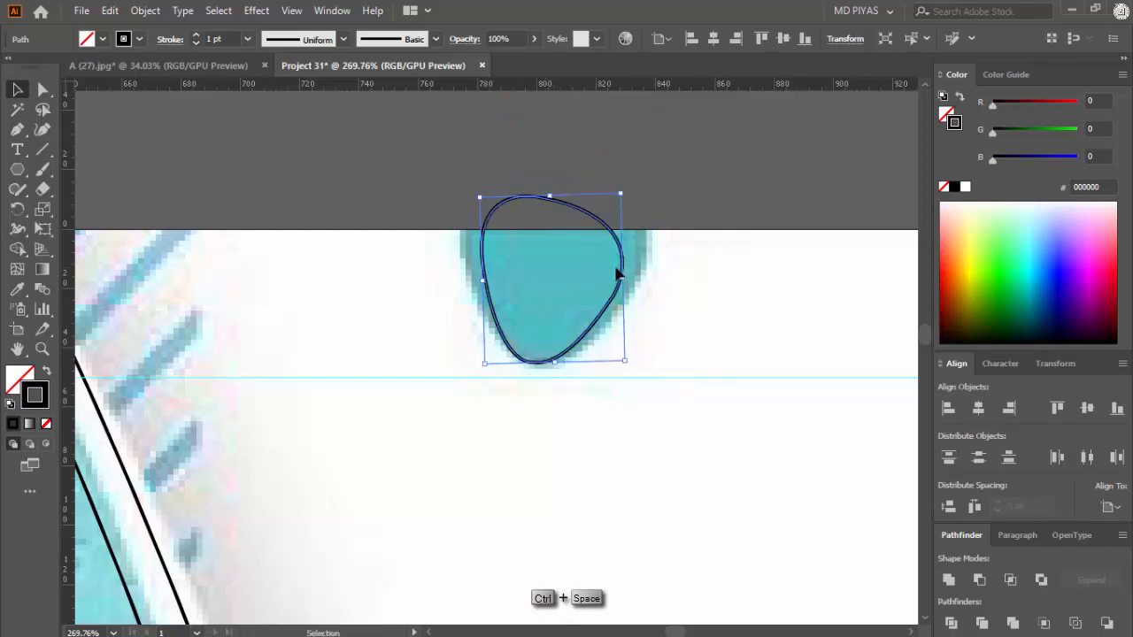
# Step: Widen the outline to the small top blob's side edges, fine-tune its height and position, and deselect it
pyautogui.moveTo(625, 281); pyautogui.dragTo(648, 280)
pyautogui.moveTo(461, 282); pyautogui.dragTo(466, 281)
pyautogui.moveTo(540, 203); pyautogui.dragTo(549, 186)
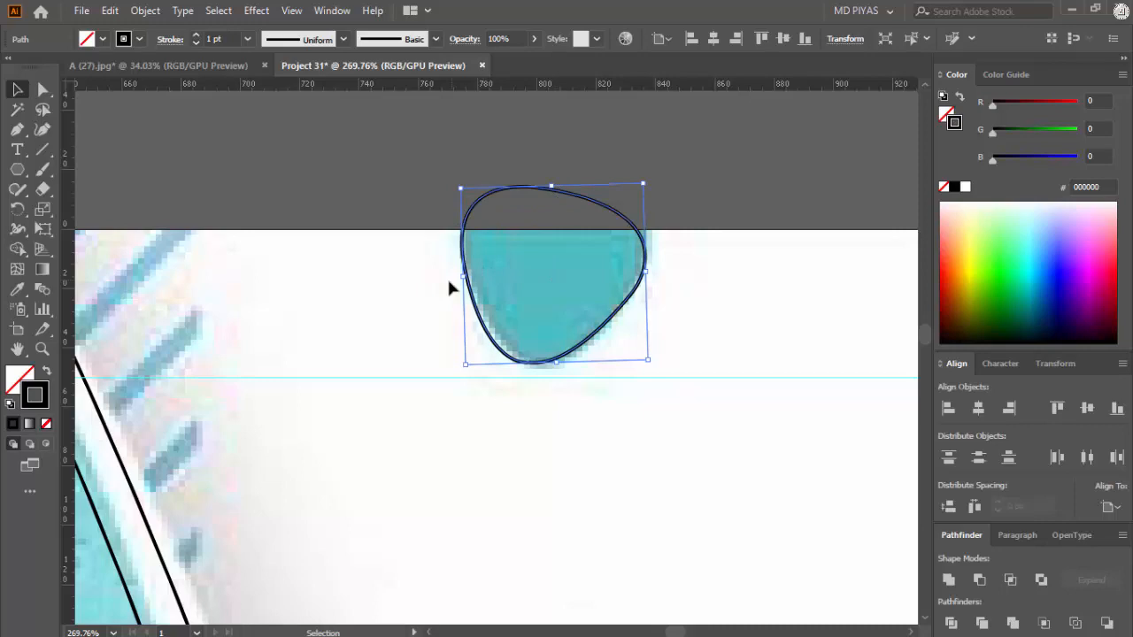
pyautogui.click(545, 304)
pyautogui.hotkey('ctrl', 'space')
pyautogui.moveTo(603, 321)
pyautogui.mouseDown()
pyautogui.moveTo(554, 343)
pyautogui.moveTo(636, 335)
pyautogui.moveTo(602, 336)
pyautogui.mouseUp()
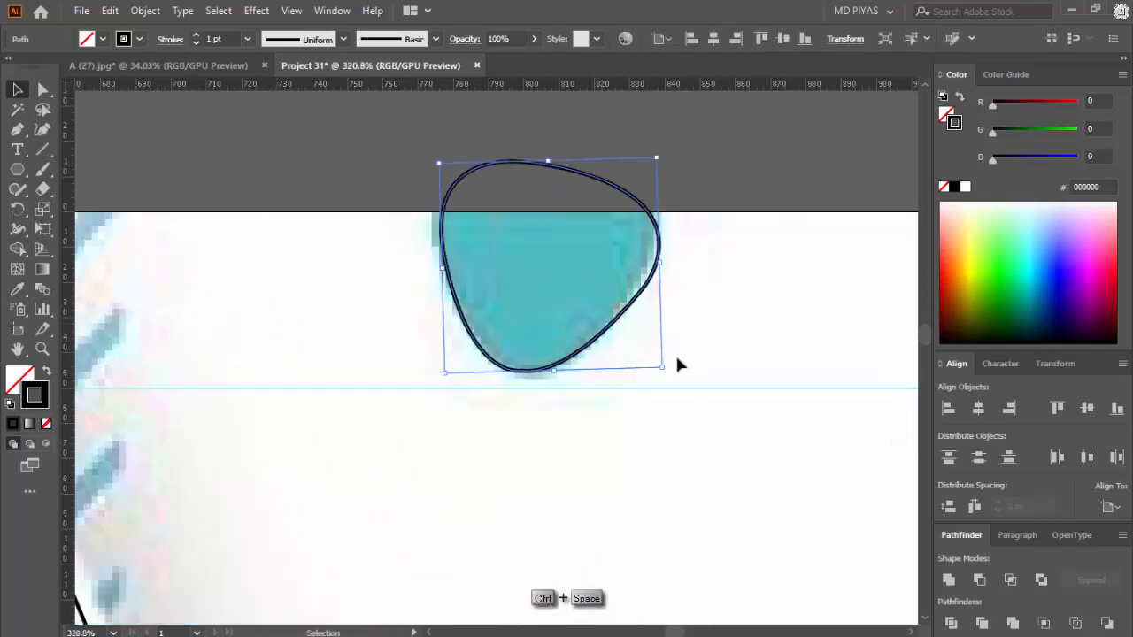
pyautogui.click(676, 353)
# Step: Create a three-sided polygon with a 50 px radius on the teal triangle beside the 30% OFF badge
pyautogui.hotkey('ctrl', 'space')
pyautogui.moveTo(673, 326); pyautogui.dragTo(474, 392)
pyautogui.moveTo(622, 529); pyautogui.dragTo(514, 295)
pyautogui.moveTo(514, 296); pyautogui.dragTo(623, 319)
pyautogui.moveTo(354, 498); pyautogui.dragTo(567, 453)
pyautogui.moveTo(17, 169); pyautogui.dragTo(93, 230)
pyautogui.click(258, 342)
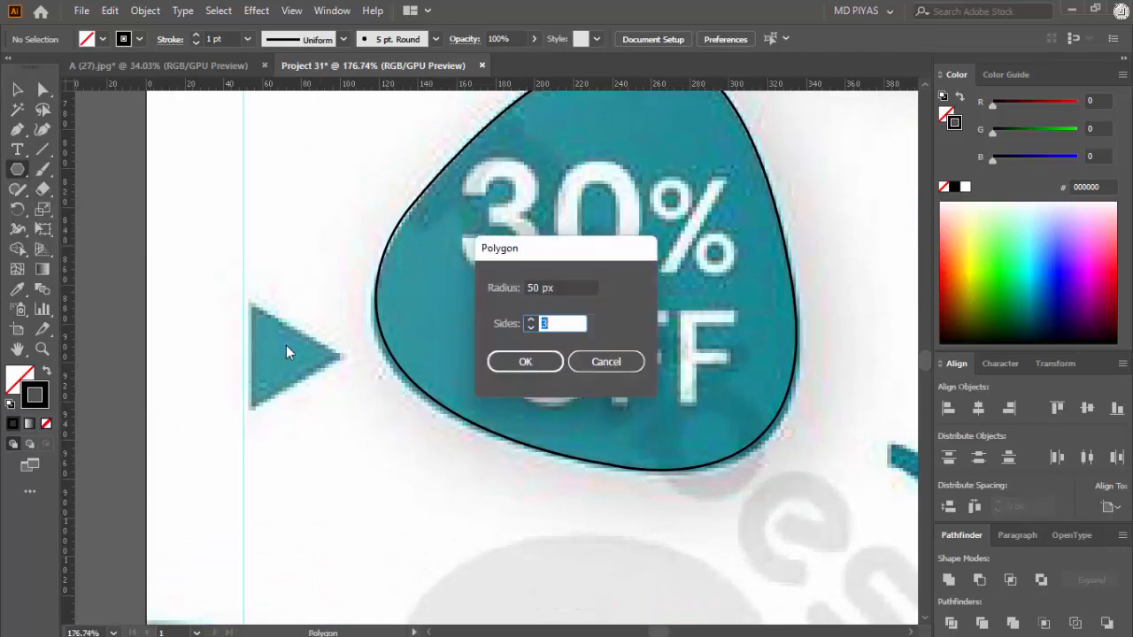
pyautogui.press('Return')
# Step: Rotate the triangle to point right with a vertical back edge and bring its upper corner near the teal triangle's upper corner
pyautogui.press('v')
pyautogui.moveTo(393, 397); pyautogui.dragTo(368, 460)
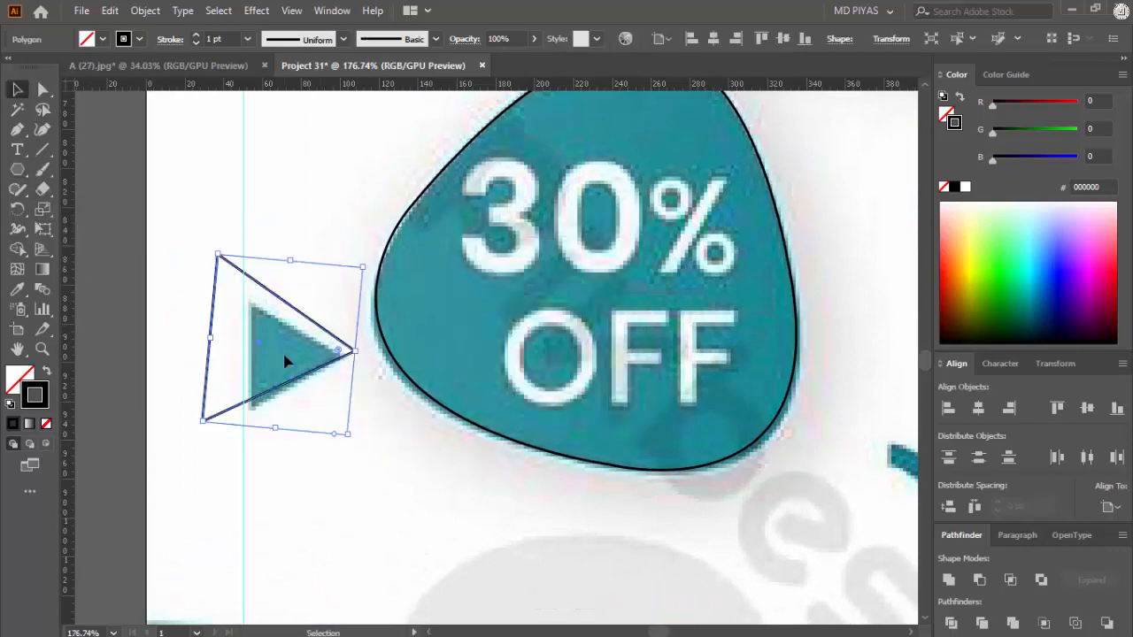
pyautogui.moveTo(257, 342); pyautogui.dragTo(295, 385)
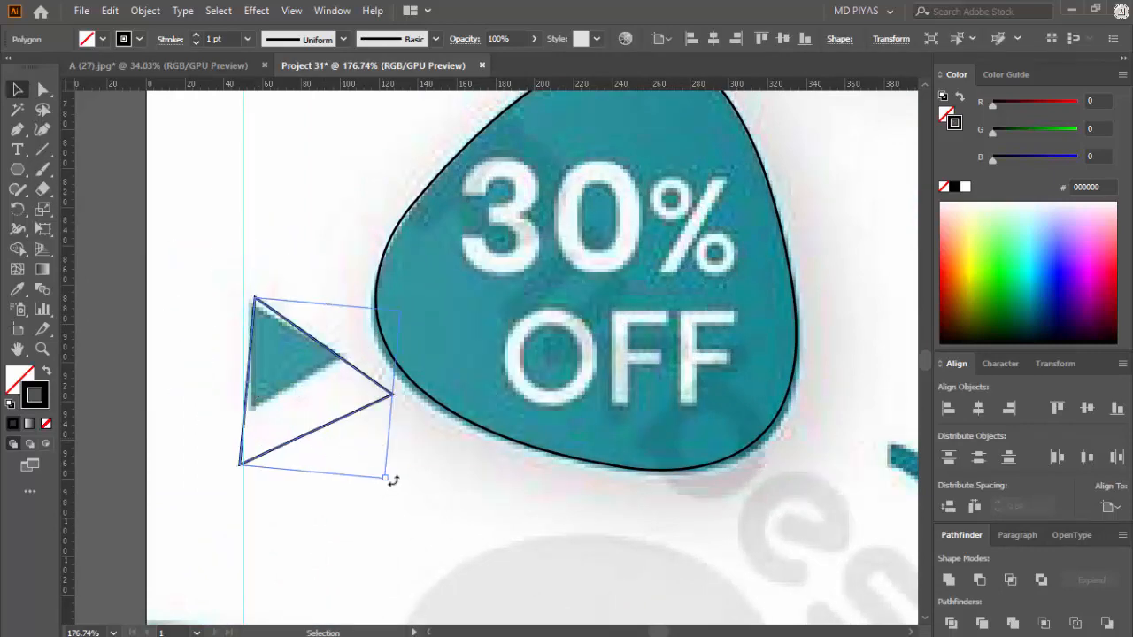
pyautogui.moveTo(393, 480)
pyautogui.mouseDown()
pyautogui.moveTo(404, 463)
pyautogui.moveTo(404, 483)
pyautogui.mouseUp()
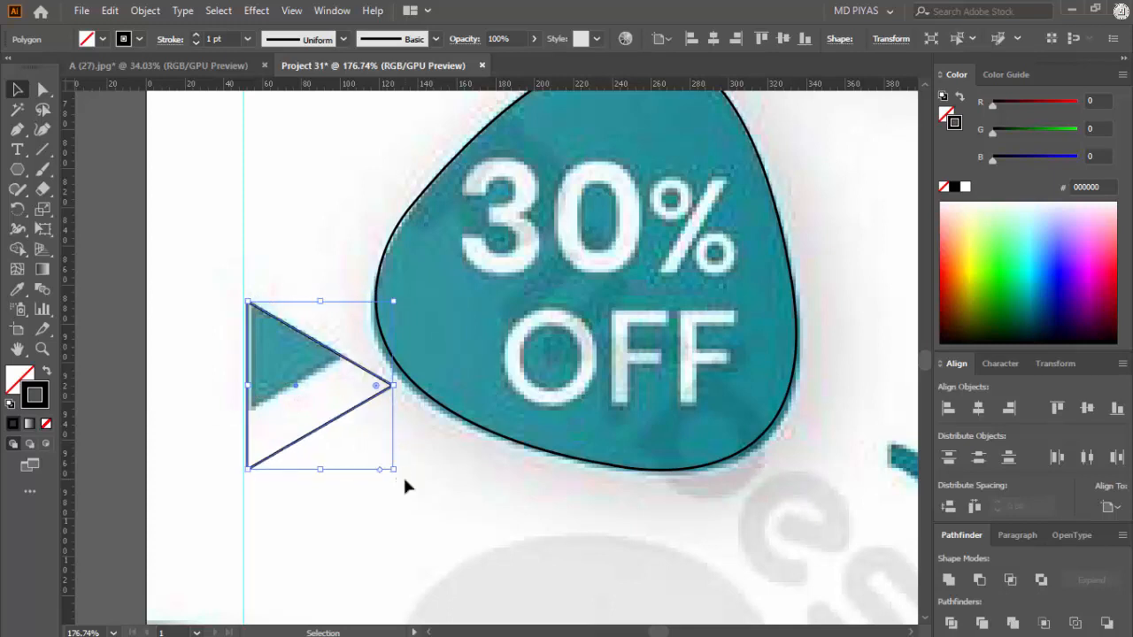
pyautogui.click(404, 484)
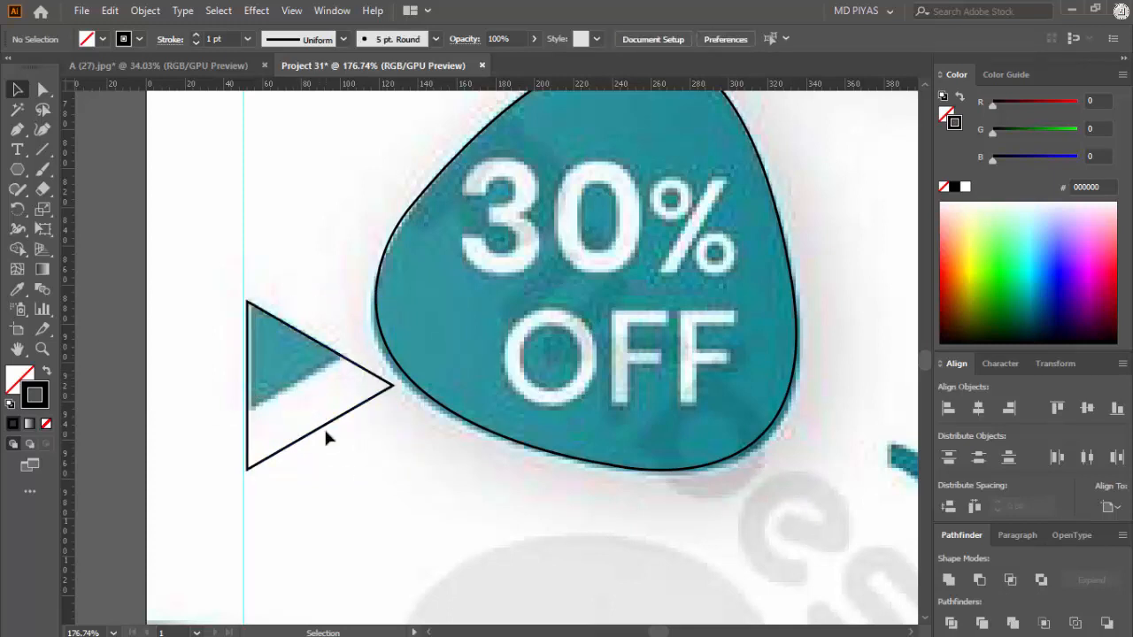
# Step: Align the outline's upper corner with the teal triangle beside the 30% OFF badge and scale it down to match
pyautogui.moveTo(326, 437); pyautogui.dragTo(374, 435)
pyautogui.hotkey('ctrl', 'z')
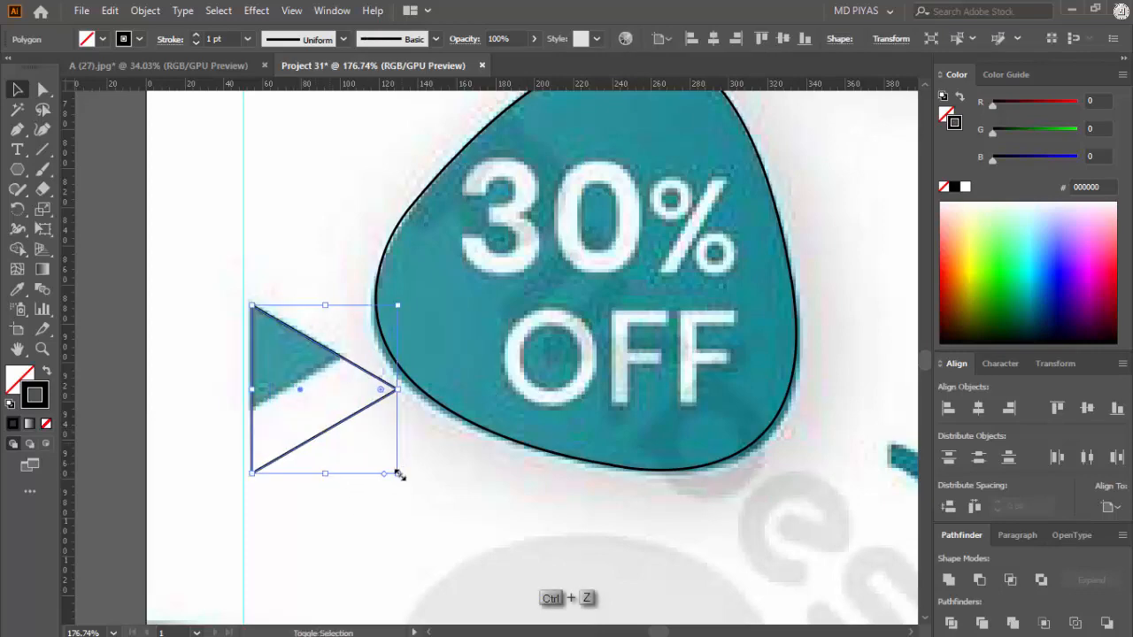
pyautogui.moveTo(400, 475); pyautogui.dragTo(359, 413)
pyautogui.hotkey('ctrl', 'space')
# Step: Paste a copy of the triangle outline onto the teal triangle between the photo frame and the Logo badge
pyautogui.moveTo(368, 422); pyautogui.dragTo(302, 434)
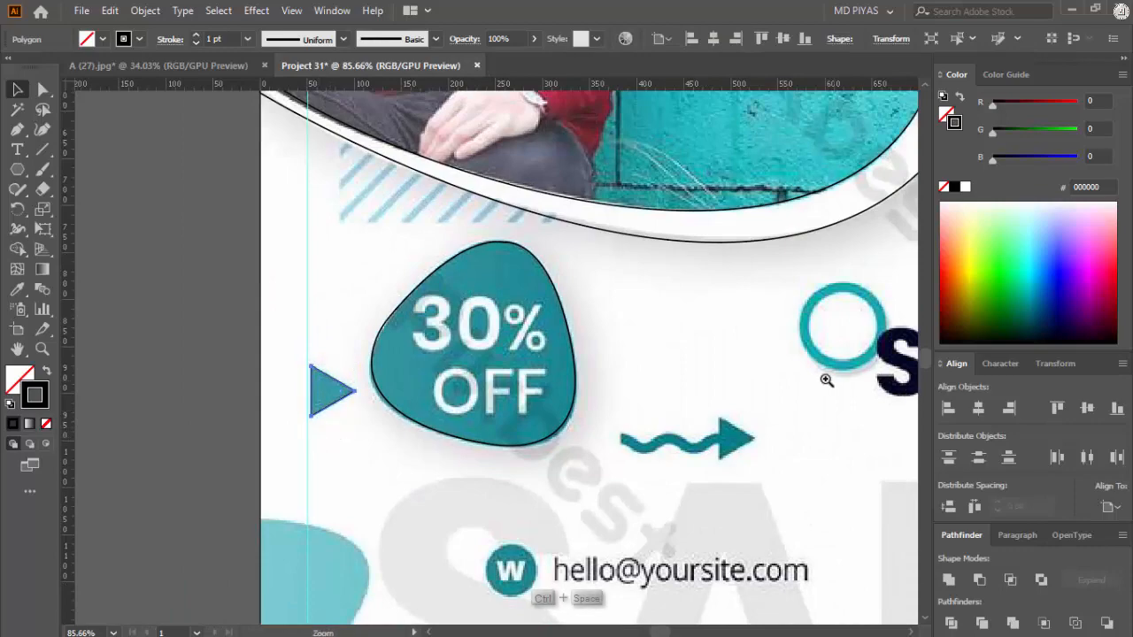
pyautogui.moveTo(826, 380); pyautogui.dragTo(591, 445)
pyautogui.moveTo(713, 257); pyautogui.dragTo(894, 323)
pyautogui.hotkey('ctrl', 'v')
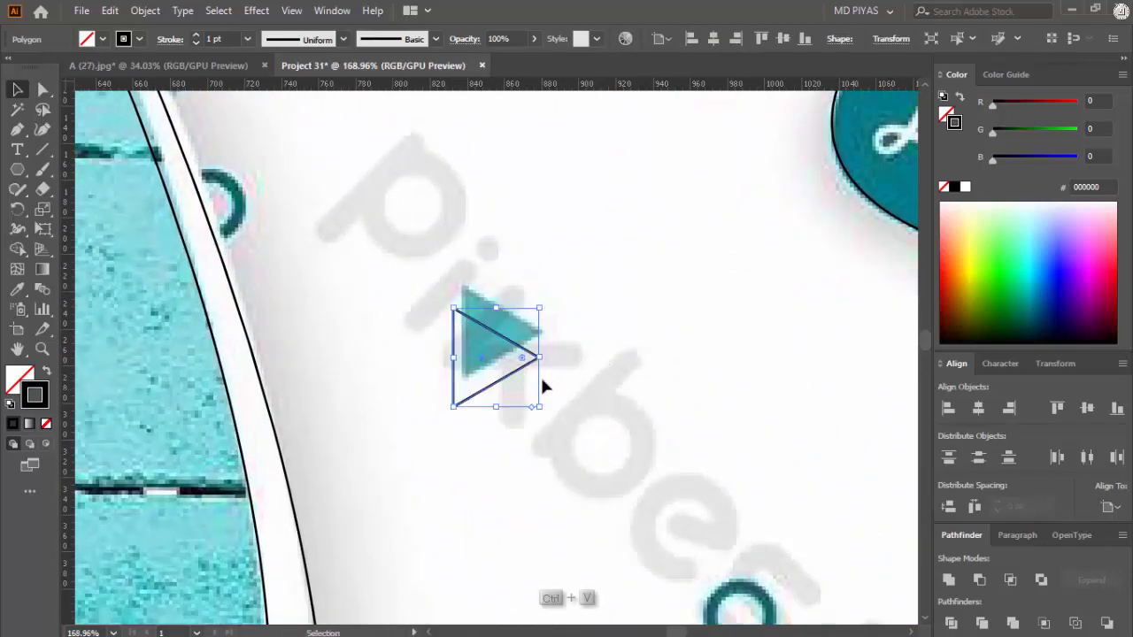
pyautogui.moveTo(483, 357); pyautogui.dragTo(490, 332)
pyautogui.click(623, 365)
# Step: Paste another triangle outline, rotate it to point up and fit it to the teal triangle above the Big Sale blob
pyautogui.hotkey('ctrl', 'space')
pyautogui.moveTo(623, 365); pyautogui.dragTo(540, 416)
pyautogui.moveTo(602, 416); pyautogui.dragTo(710, 429)
pyautogui.hotkey('ctrl', 'v')
pyautogui.press('space')
pyautogui.moveTo(491, 420); pyautogui.dragTo(349, 380)
pyautogui.moveTo(352, 334); pyautogui.dragTo(540, 407)
pyautogui.hotkey('ctrl', 'space')
pyautogui.moveTo(546, 389); pyautogui.dragTo(581, 348)
pyautogui.moveTo(572, 387); pyautogui.dragTo(586, 383)
pyautogui.click(654, 381)
# Step: Draw a circle over the large teal ring beside the SHOPPING text with the Ellipse tool
pyautogui.hotkey('ctrl', 'space')
pyautogui.moveTo(654, 381); pyautogui.dragTo(292, 478)
pyautogui.moveTo(509, 477); pyautogui.dragTo(550, 437)
pyautogui.hotkey('ctrl', 'space')
pyautogui.moveTo(438, 508); pyautogui.dragTo(476, 438)
pyautogui.moveTo(25, 169); pyautogui.dragTo(71, 207)
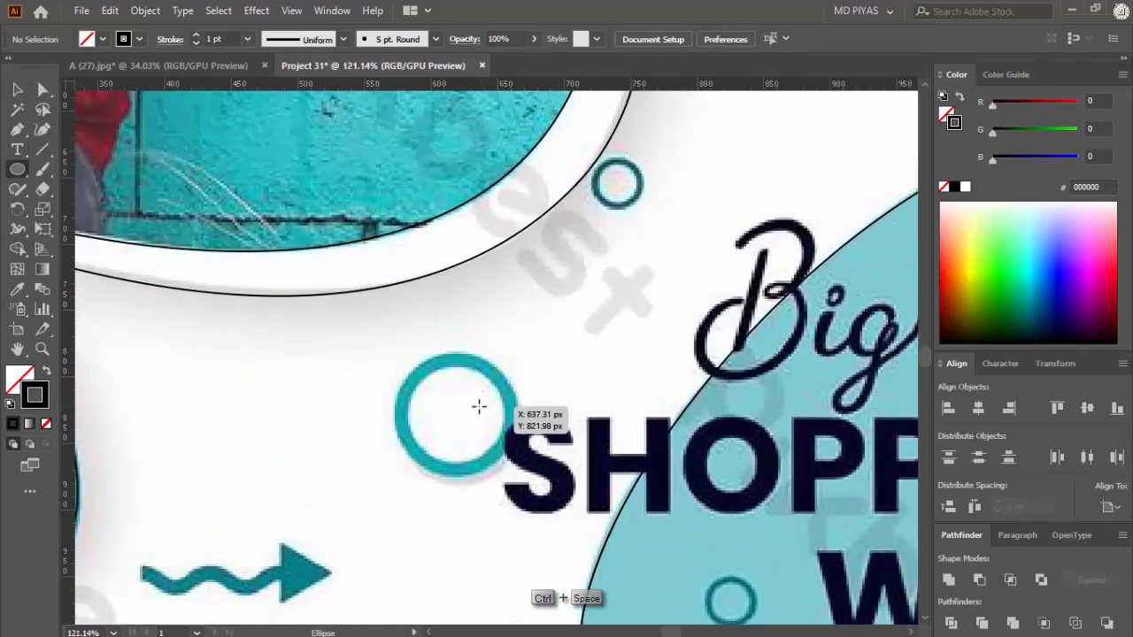
pyautogui.moveTo(454, 414); pyautogui.dragTo(510, 446)
# Step: Enlarge the circle to follow the middle of the large ring's band and set its stroke weight to 9 pt
pyautogui.hotkey('ctrl', 'space')
pyautogui.moveTo(451, 419); pyautogui.dragTo(558, 440)
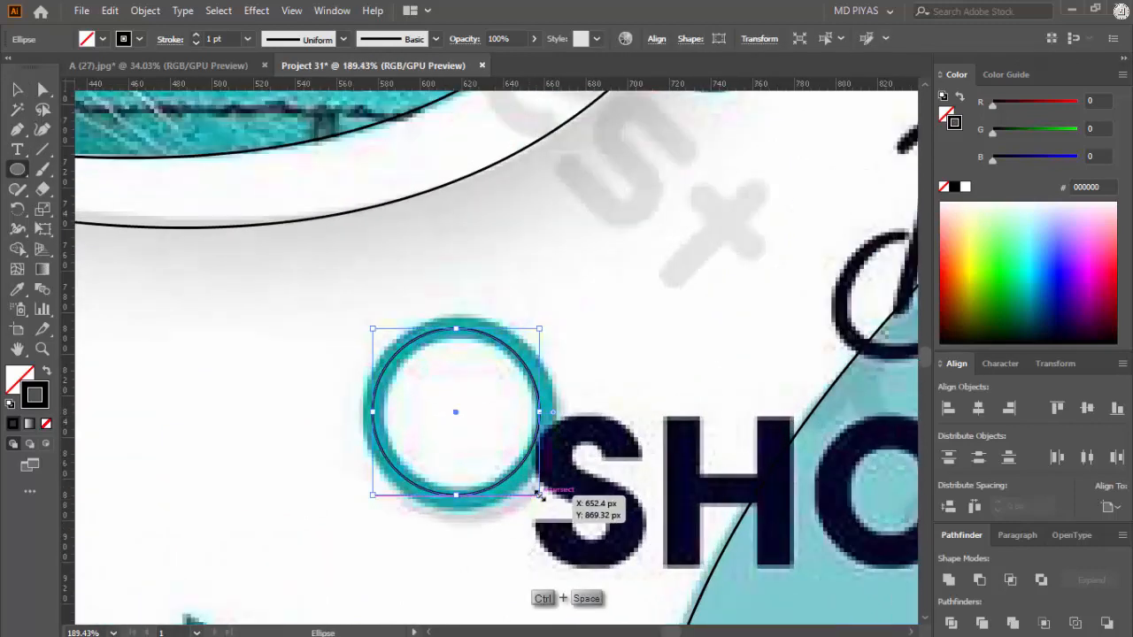
pyautogui.moveTo(540, 496); pyautogui.dragTo(549, 503)
pyautogui.press('v')
pyautogui.moveTo(578, 366); pyautogui.dragTo(498, 400)
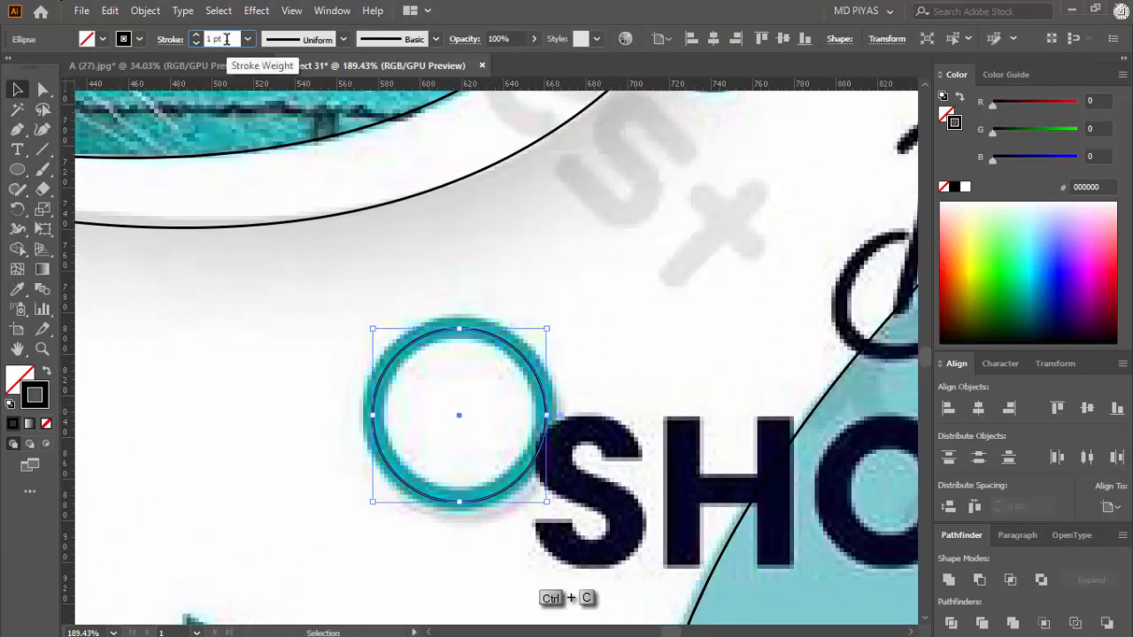
pyautogui.press('Up')
pyautogui.press('Up')
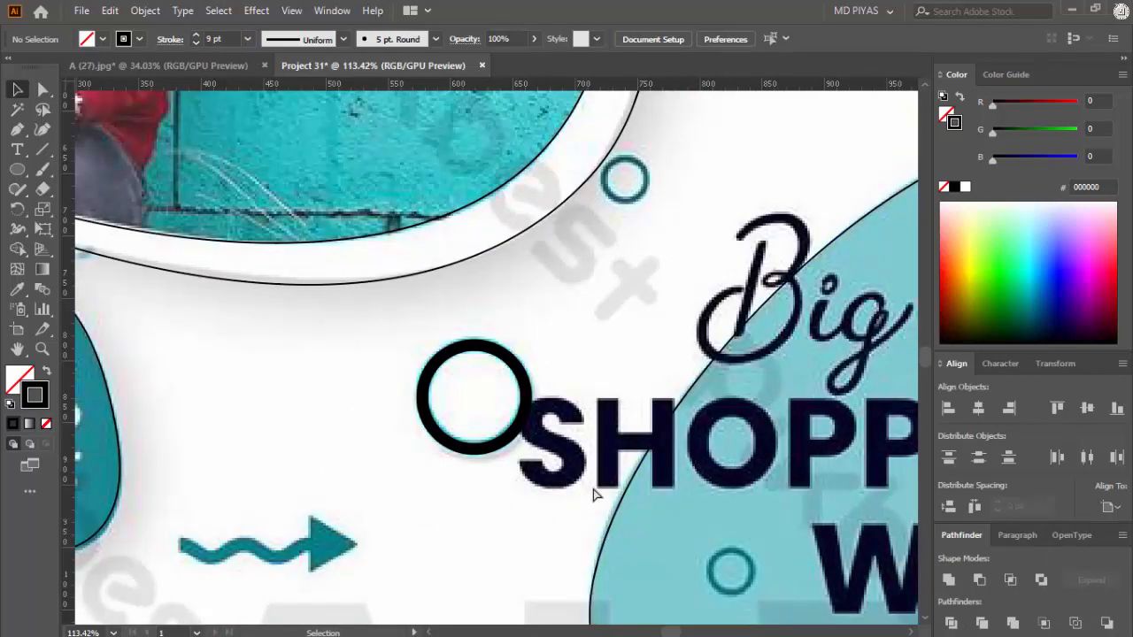
# Step: Place a circle about 34 px wide over the small ring at the photo frame's lower-right edge
pyautogui.hotkey('ctrl', 'space')
pyautogui.moveTo(606, 459); pyautogui.dragTo(354, 469)
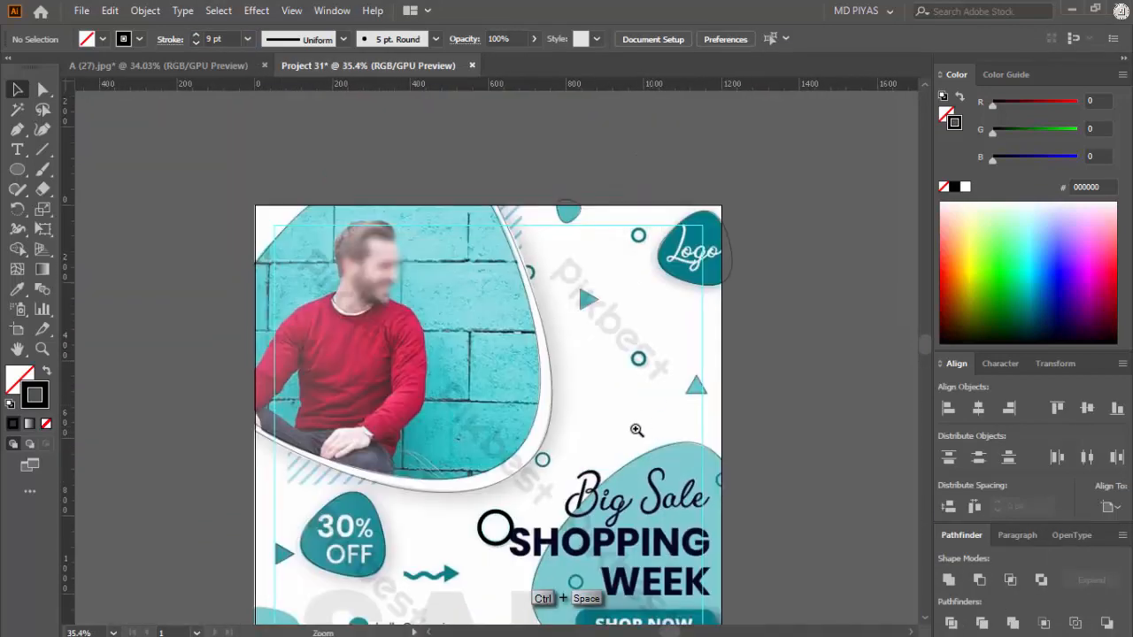
pyautogui.moveTo(639, 371); pyautogui.dragTo(743, 511)
pyautogui.moveTo(517, 419); pyautogui.dragTo(593, 428)
pyautogui.moveTo(510, 411)
pyautogui.mouseDown()
pyautogui.moveTo(559, 442)
pyautogui.moveTo(528, 411)
pyautogui.moveTo(601, 416)
pyautogui.mouseUp()
pyautogui.hotkey('ctrl', 'space')
pyautogui.scroll(-8, 222, 38)
pyautogui.scroll(2, 223, 37)
# Step: Set the small circle's stroke weight to 4 pt and deselect it
pyautogui.click(18, 89)
pyautogui.click(652, 308)
pyautogui.press('Down')
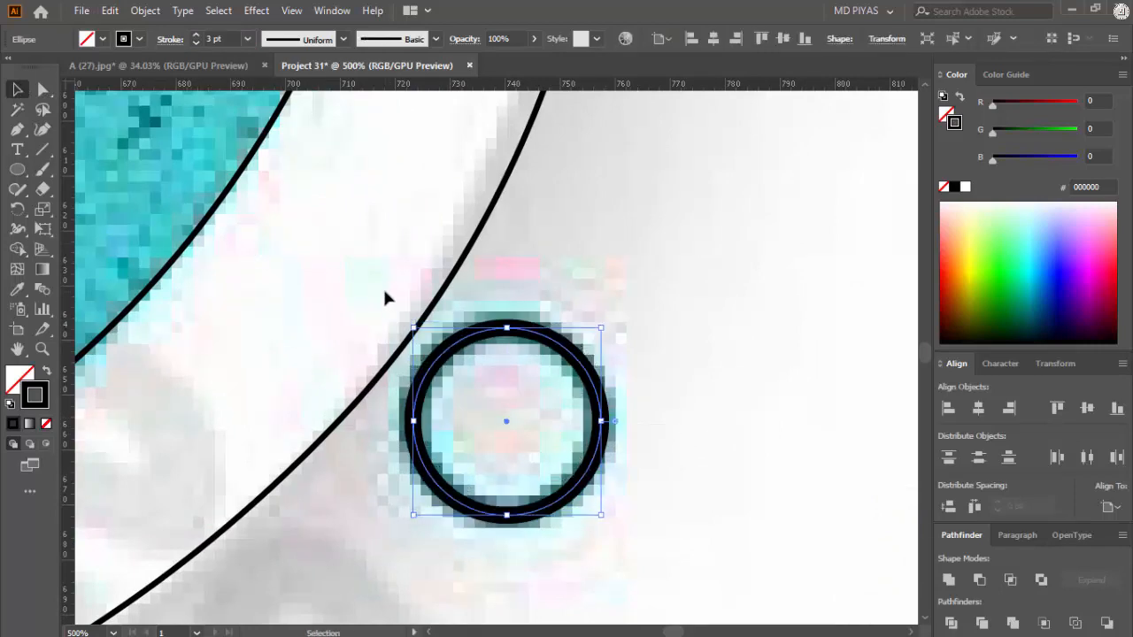
pyautogui.press('Up')
pyautogui.click(594, 292)
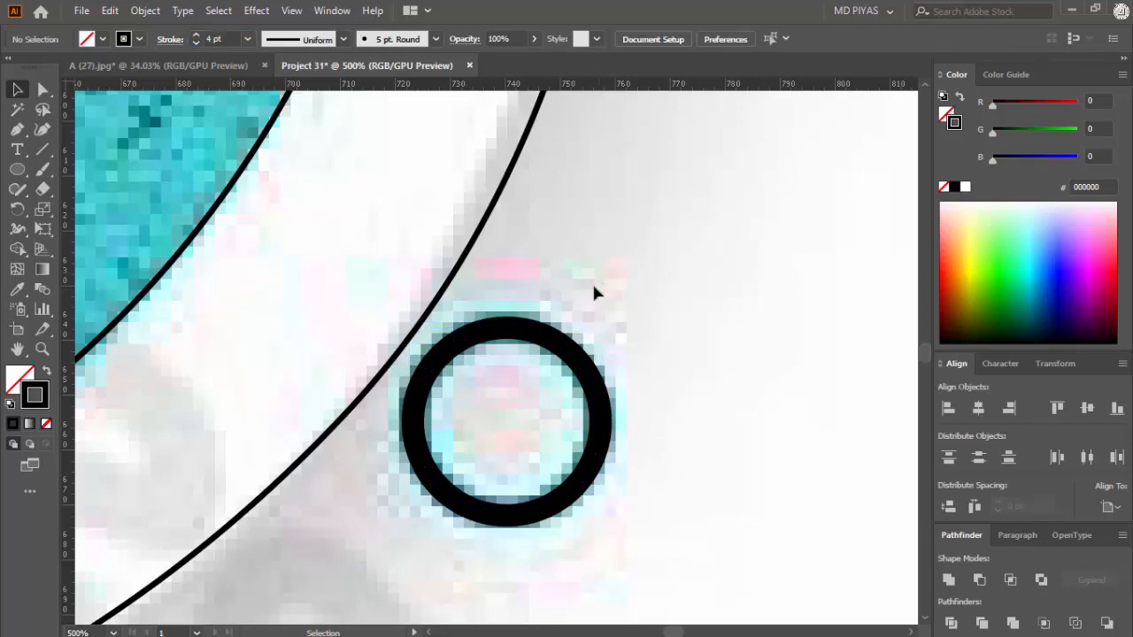
# Step: Copy the small circle onto the teal ring beside the end of the upper watermark text and align it
pyautogui.click(554, 356)
pyautogui.click(628, 324)
pyautogui.moveTo(578, 373); pyautogui.dragTo(455, 397)
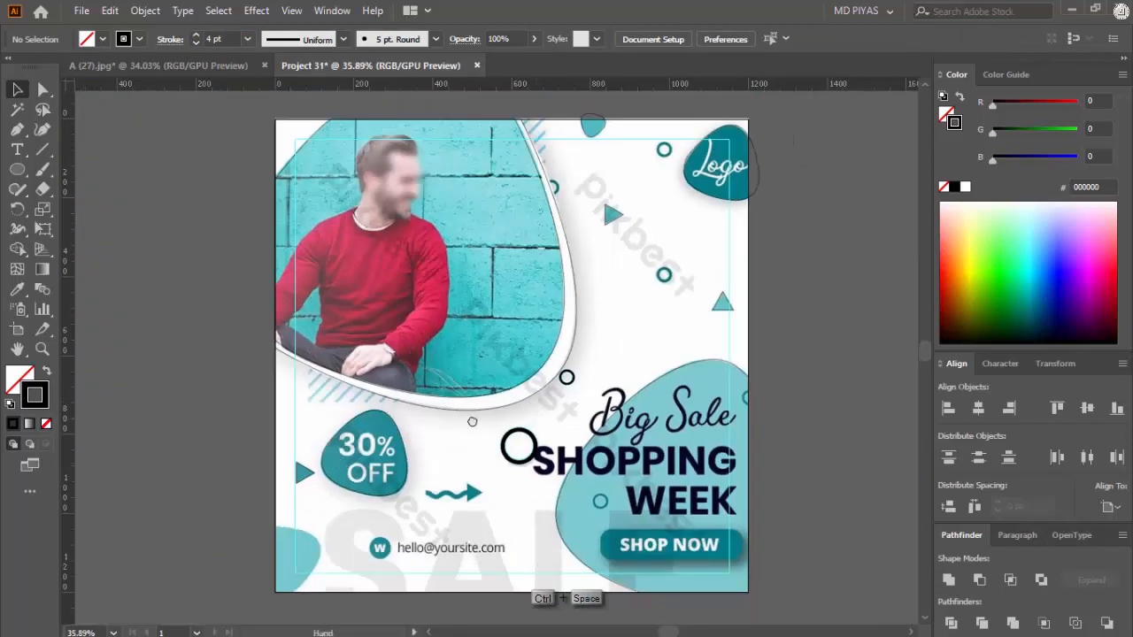
pyautogui.moveTo(712, 199); pyautogui.dragTo(770, 208)
pyautogui.moveTo(567, 469); pyautogui.dragTo(745, 397)
pyautogui.keyDown('ctrl'); pyautogui.click(443, 354); pyautogui.keyUp('ctrl')
pyautogui.hotkey('ctrl', 'v')
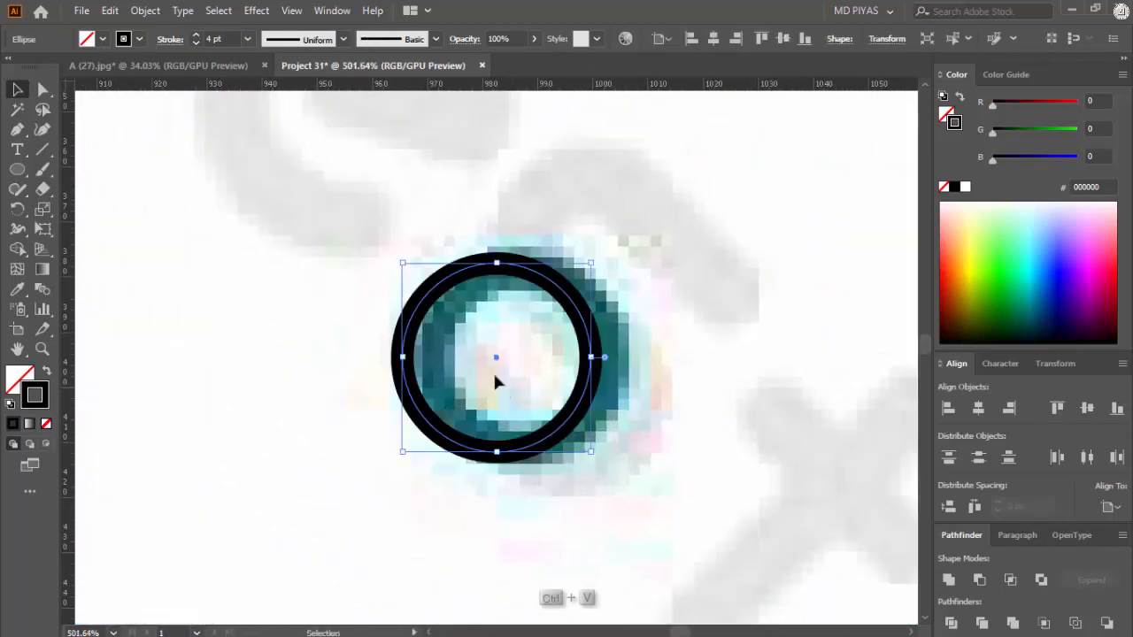
pyautogui.moveTo(502, 362); pyautogui.dragTo(527, 361)
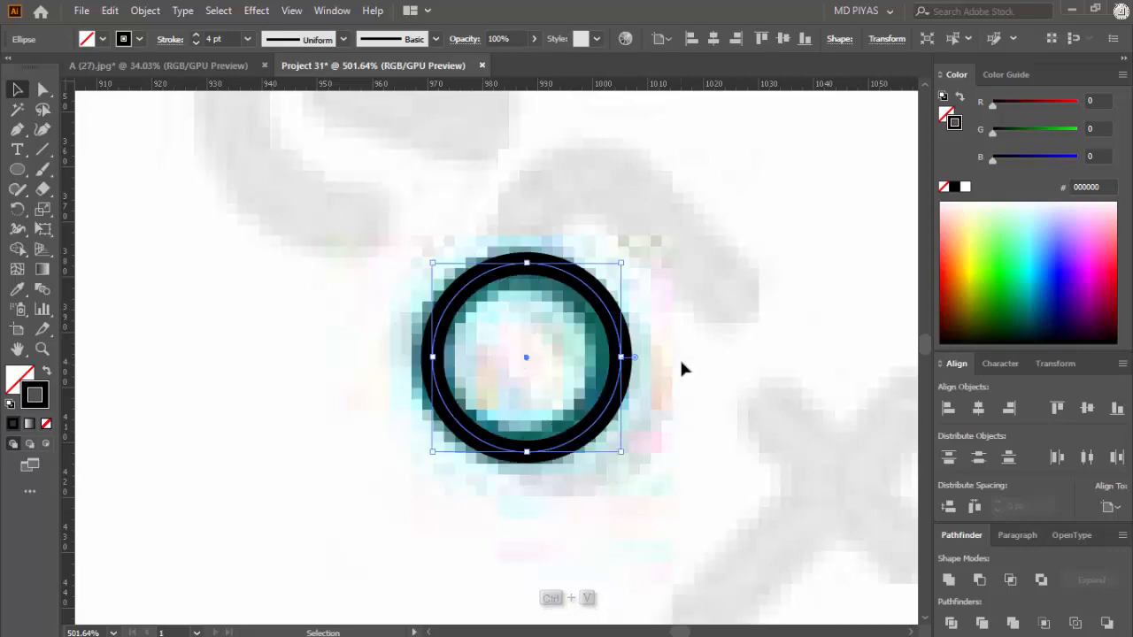
pyautogui.click(679, 362)
# Step: Paste the small circle onto the teal ring beside the Logo badge, align it and set its stroke weight to 5 pt
pyautogui.moveTo(677, 364); pyautogui.dragTo(608, 381)
pyautogui.keyDown('ctrl'); pyautogui.click(576, 170); pyautogui.keyUp('ctrl')
pyautogui.hotkey('ctrl', 'v')
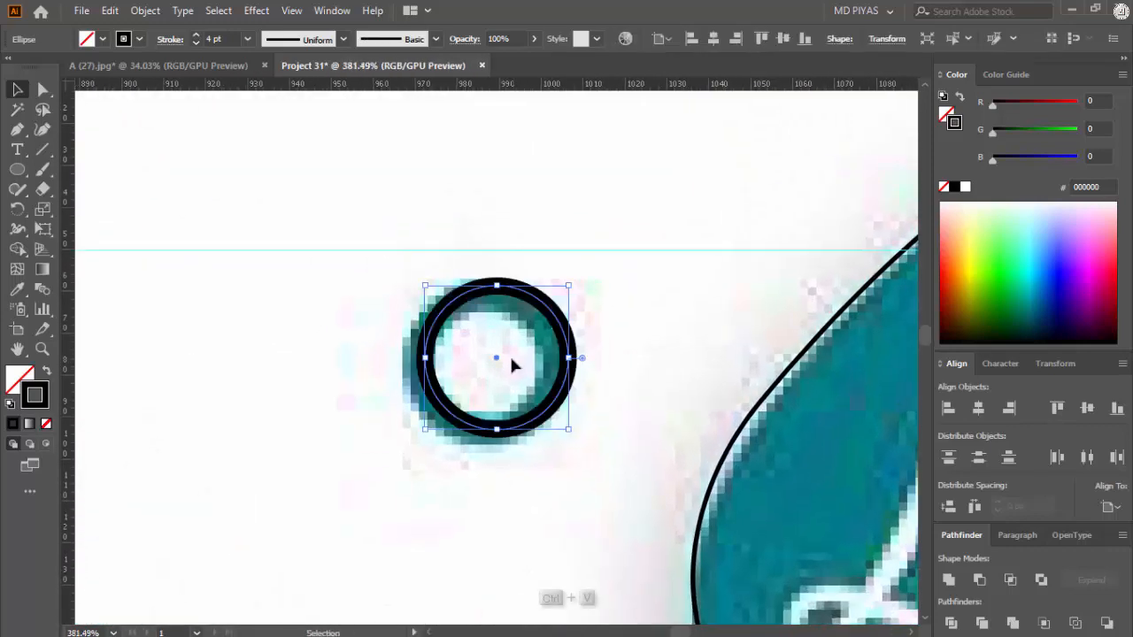
pyautogui.moveTo(513, 362); pyautogui.dragTo(489, 363)
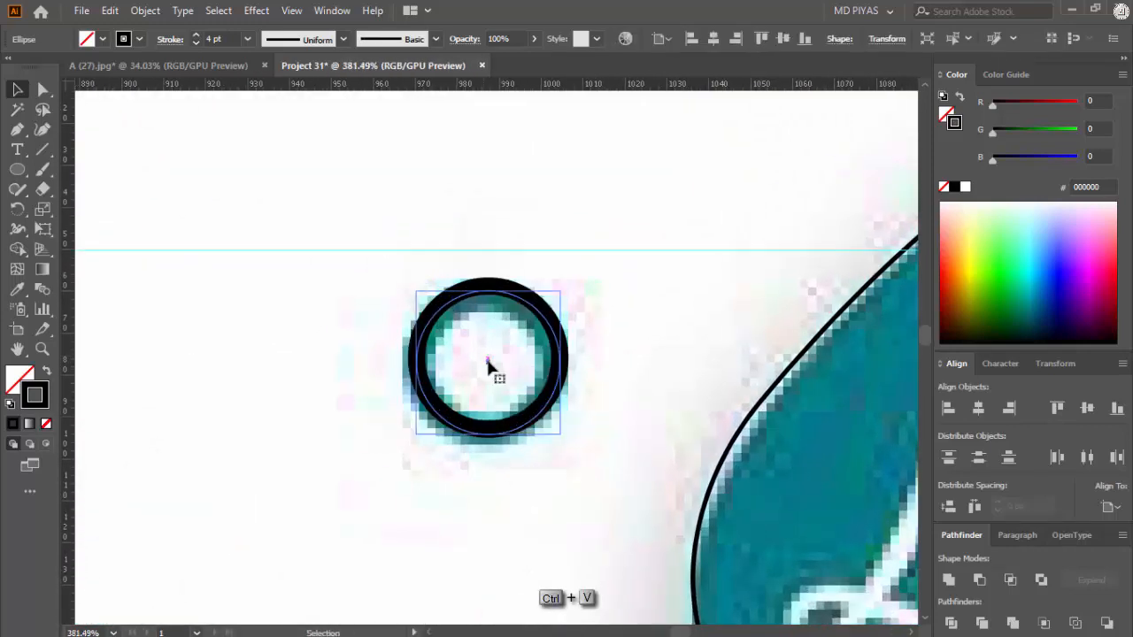
pyautogui.click(230, 38)
pyautogui.write('1')
pyautogui.press('Return')
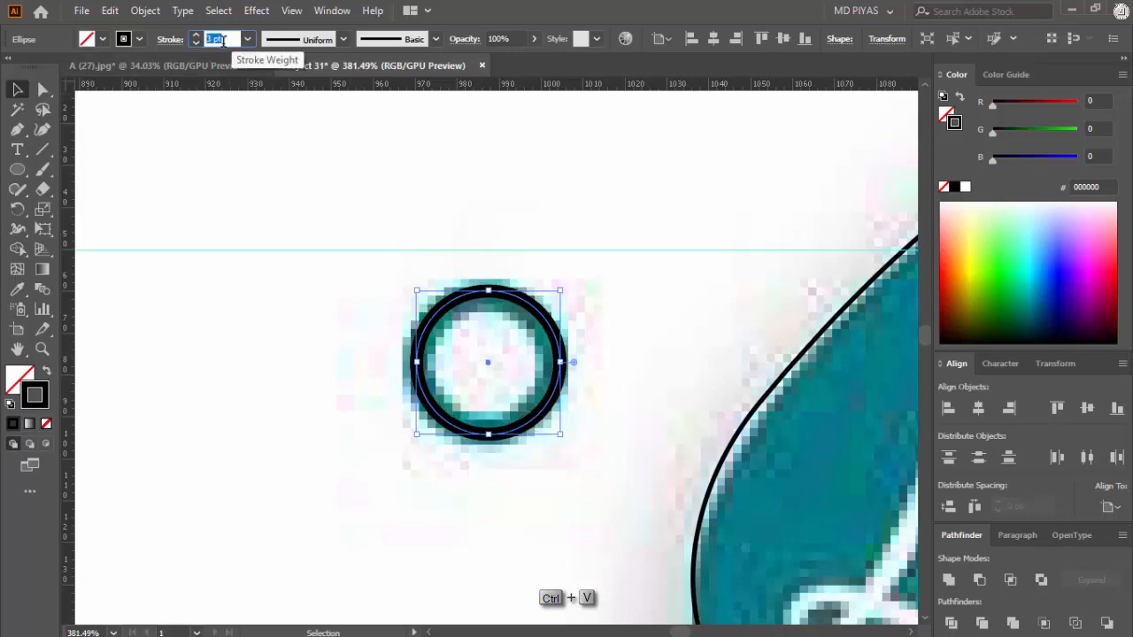
pyautogui.scroll(2, 223, 39)
# Step: Duplicate the small circle onto the partly hidden ring at the photo frame's upper-right edge
pyautogui.click(276, 187)
pyautogui.moveTo(552, 270); pyautogui.dragTo(270, 336)
pyautogui.moveTo(489, 405)
pyautogui.mouseDown()
pyautogui.moveTo(431, 245)
pyautogui.moveTo(465, 236)
pyautogui.mouseUp()
pyautogui.moveTo(462, 234)
pyautogui.mouseDown()
pyautogui.moveTo(504, 321)
pyautogui.moveTo(402, 258)
pyautogui.mouseUp()
pyautogui.moveTo(504, 228); pyautogui.dragTo(594, 176)
pyautogui.moveTo(678, 154); pyautogui.dragTo(399, 257)
pyautogui.click(518, 244)
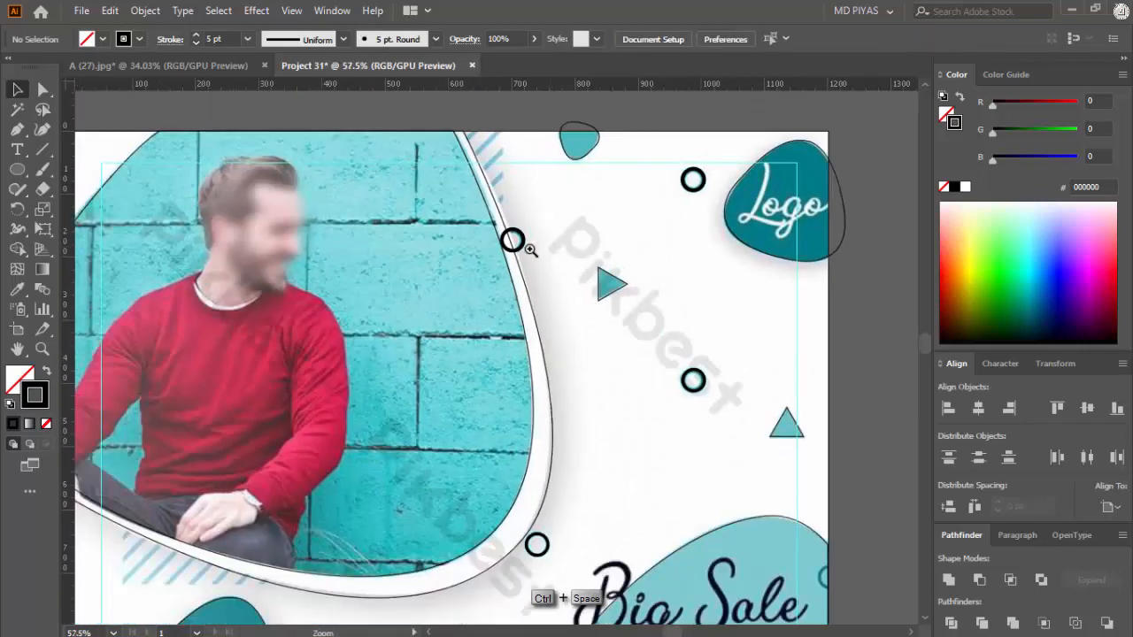
pyautogui.moveTo(545, 248); pyautogui.dragTo(501, 328)
pyautogui.moveTo(537, 281); pyautogui.dragTo(508, 347)
pyautogui.moveTo(433, 376); pyautogui.dragTo(263, 523)
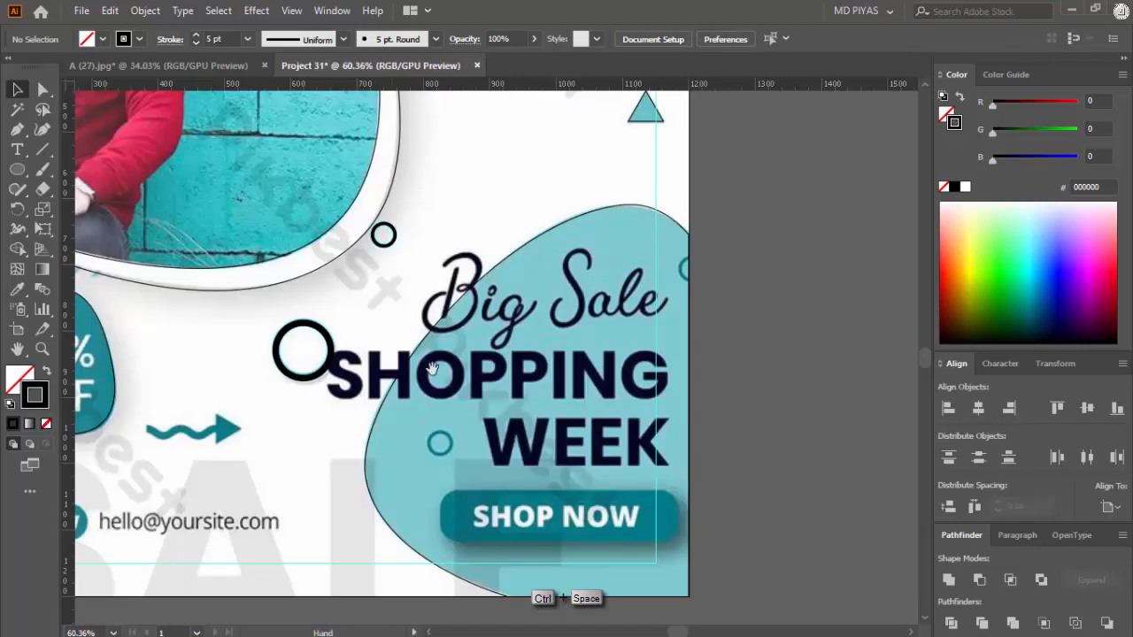
# Step: Copy the small circle onto the teal ring beside WEEK on the pale teal blob and align it
pyautogui.moveTo(382, 398); pyautogui.dragTo(253, 400)
pyautogui.moveTo(345, 323); pyautogui.dragTo(375, 436)
pyautogui.moveTo(341, 445); pyautogui.dragTo(714, 307)
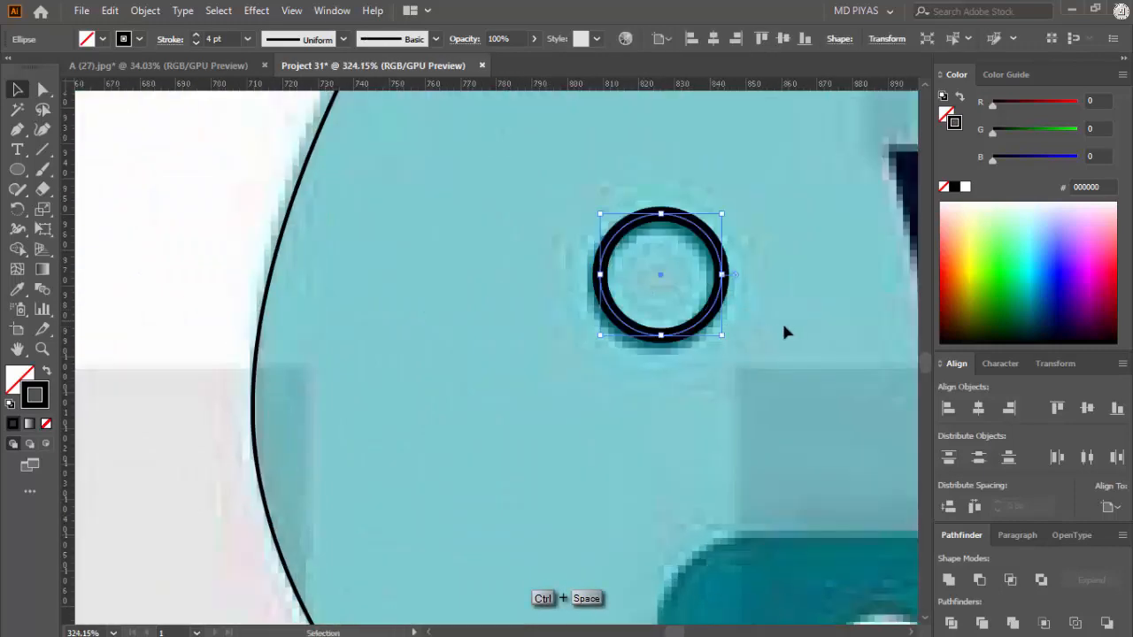
pyautogui.click(783, 322)
# Step: Duplicate the small circle onto the partly visible ring at the artboard's edge beside the Big Sale text
pyautogui.moveTo(782, 322); pyautogui.dragTo(529, 454)
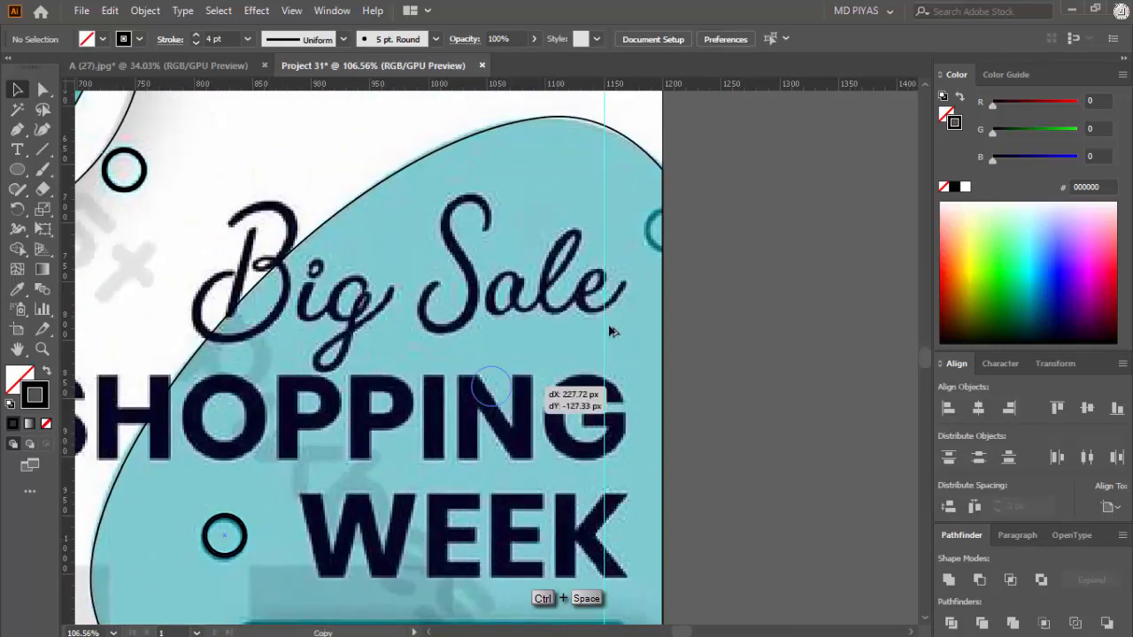
pyautogui.moveTo(610, 329); pyautogui.dragTo(684, 230)
pyautogui.moveTo(585, 266); pyautogui.dragTo(699, 248)
pyautogui.moveTo(699, 248); pyautogui.dragTo(469, 371)
pyautogui.moveTo(469, 372); pyautogui.dragTo(610, 249)
pyautogui.click(791, 232)
# Step: Draw a rectangle over the SHOP NOW button and round its corners to match the reference
pyautogui.moveTo(621, 296); pyautogui.dragTo(463, 410)
pyautogui.moveTo(463, 409); pyautogui.dragTo(615, 452)
pyautogui.moveTo(17, 169); pyautogui.dragTo(79, 169)
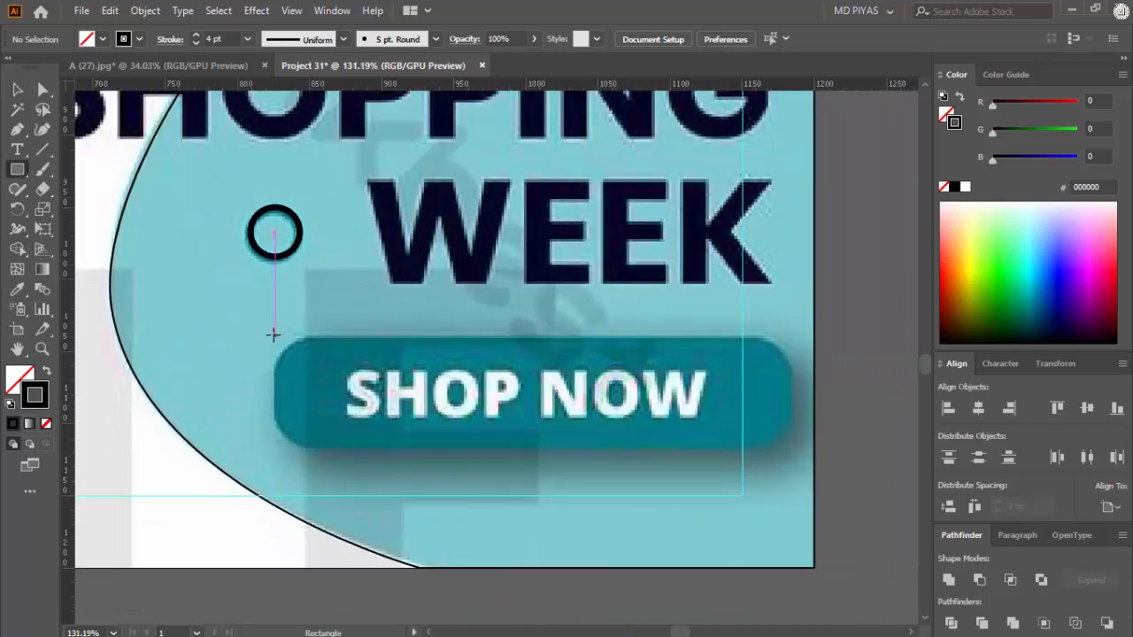
pyautogui.moveTo(273, 334); pyautogui.dragTo(792, 449)
pyautogui.press('a')
pyautogui.moveTo(286, 349); pyautogui.dragTo(316, 364)
pyautogui.press('v')
pyautogui.click(850, 316)
# Step: Fill the traced blob at the artboard's lower-left corner with the reference's pale teal and remove its outline
pyautogui.moveTo(735, 359); pyautogui.dragTo(552, 456)
pyautogui.moveTo(553, 455); pyautogui.dragTo(515, 374)
pyautogui.moveTo(605, 302); pyautogui.dragTo(639, 326)
pyautogui.moveTo(451, 480); pyautogui.dragTo(363, 556)
pyautogui.click(718, 257)
pyautogui.moveTo(365, 552); pyautogui.dragTo(472, 391)
pyautogui.moveTo(471, 164); pyautogui.dragTo(577, 420)
pyautogui.moveTo(470, 390); pyautogui.dragTo(286, 543)
pyautogui.click(685, 359)
pyautogui.click(412, 437)
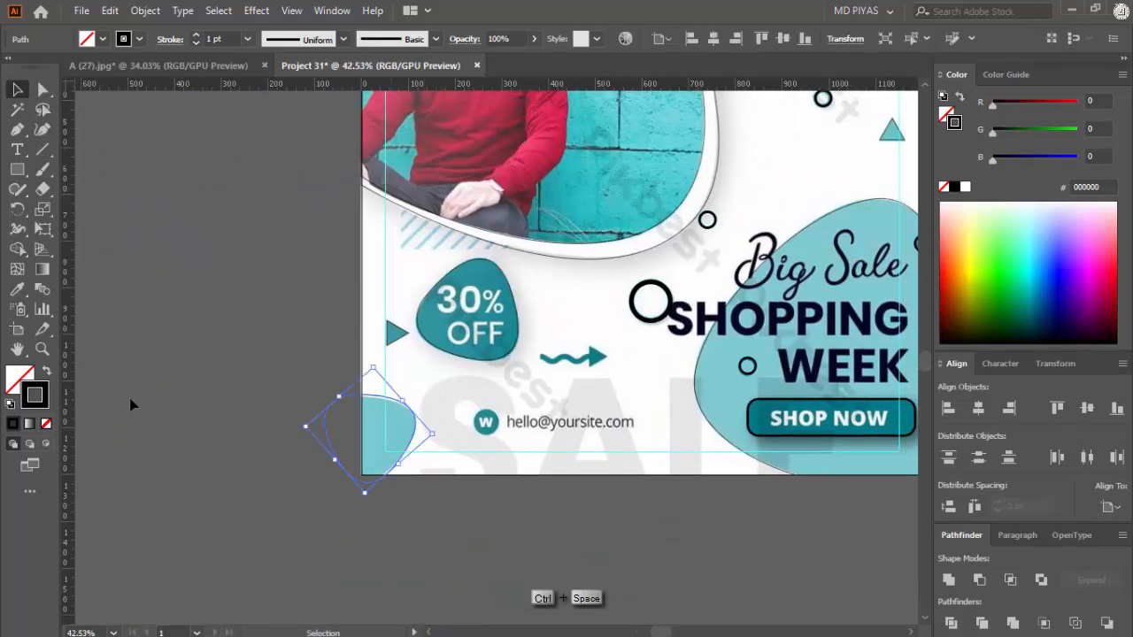
pyautogui.click(379, 421)
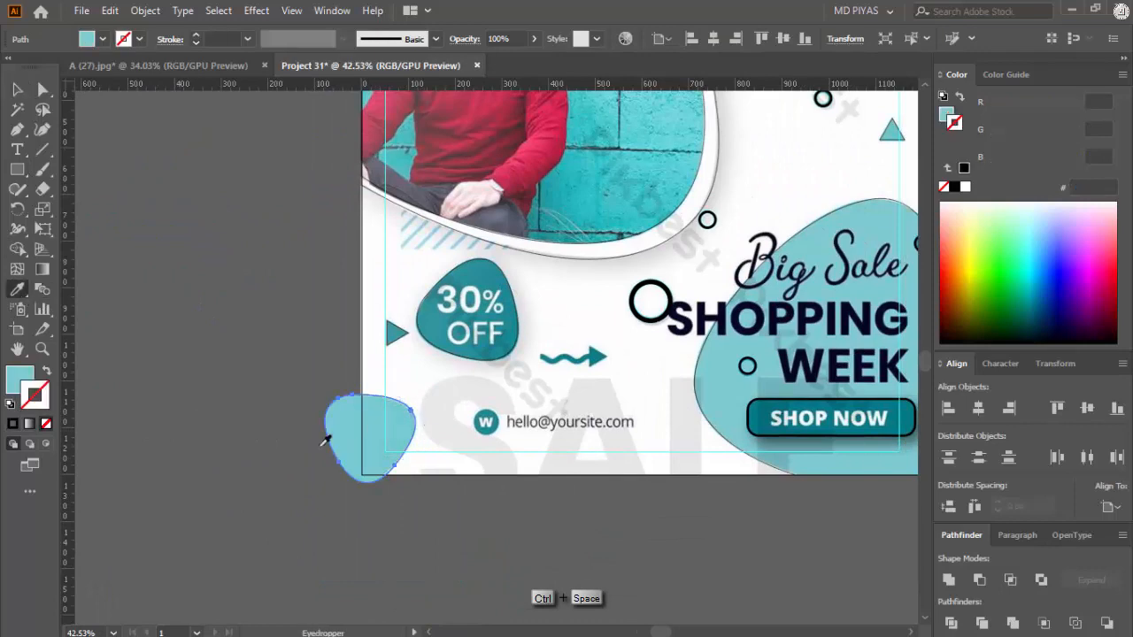
pyautogui.click(506, 402)
# Step: Fill the traced 30% OFF badge shape with the teal sampled from the reference badge, without an outline
pyautogui.moveTo(541, 394); pyautogui.dragTo(498, 348)
pyautogui.click(501, 354)
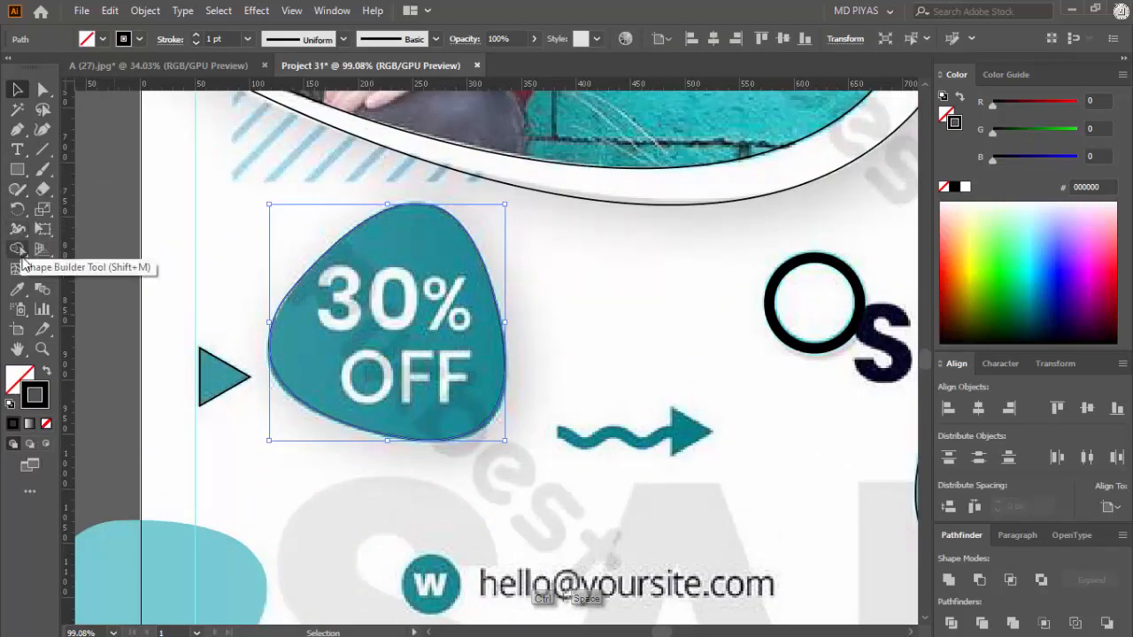
pyautogui.click(17, 289)
pyautogui.click(417, 224)
pyautogui.moveTo(657, 293); pyautogui.dragTo(475, 405)
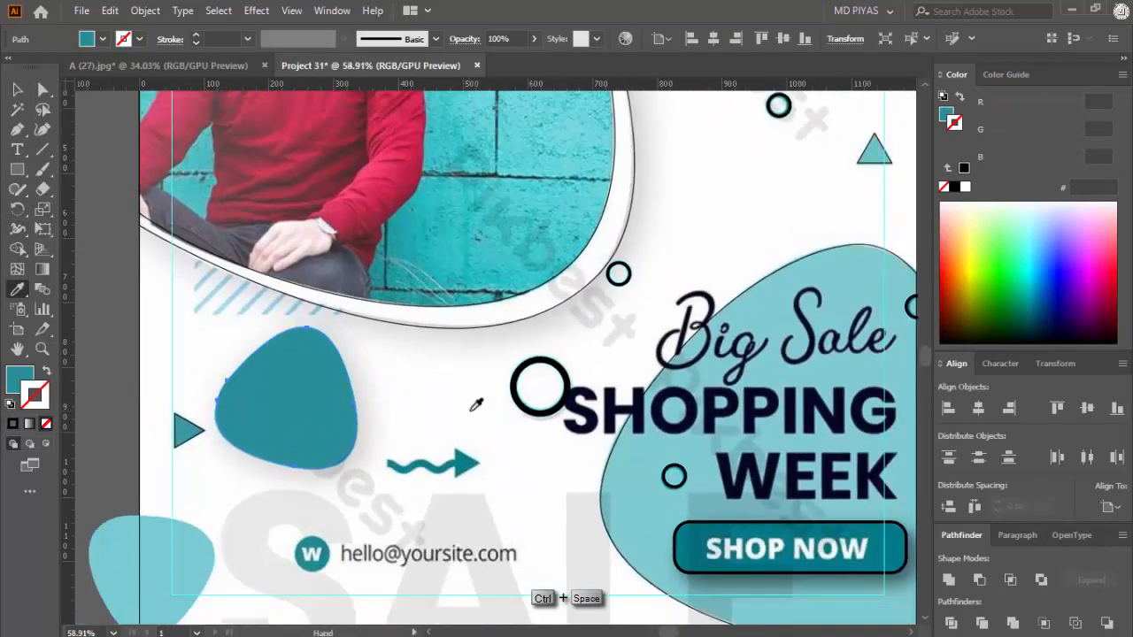
pyautogui.press('v')
# Step: Fill the traced Logo badge shape with the dark teal sampled from the reference badge, without an outline
pyautogui.moveTo(832, 154); pyautogui.dragTo(536, 308)
pyautogui.click(537, 312)
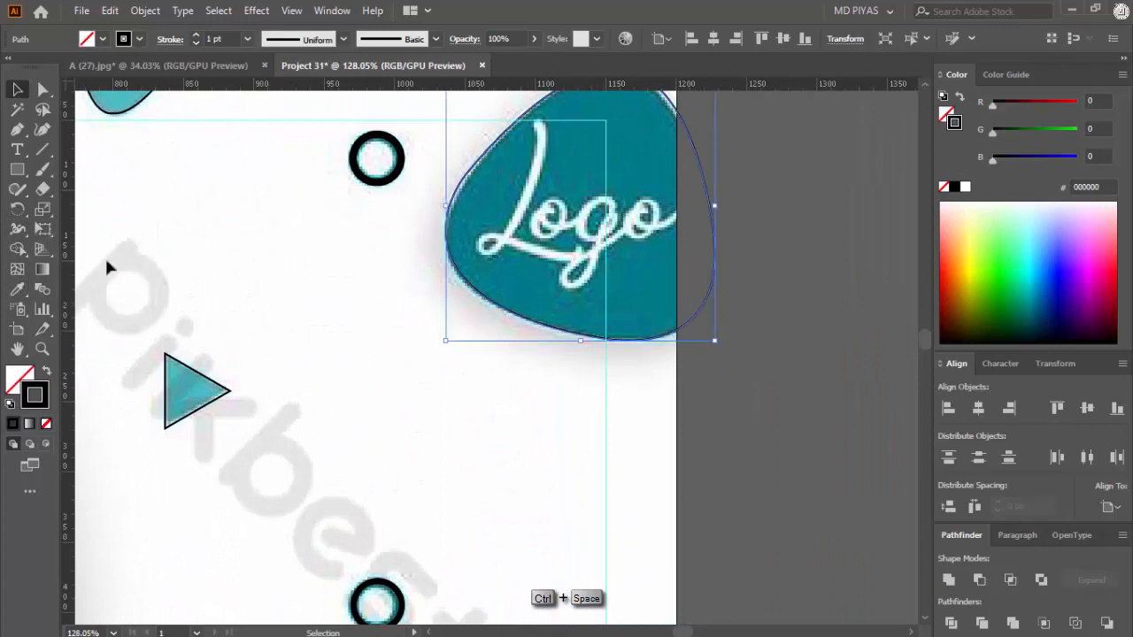
pyautogui.click(17, 288)
pyautogui.click(515, 186)
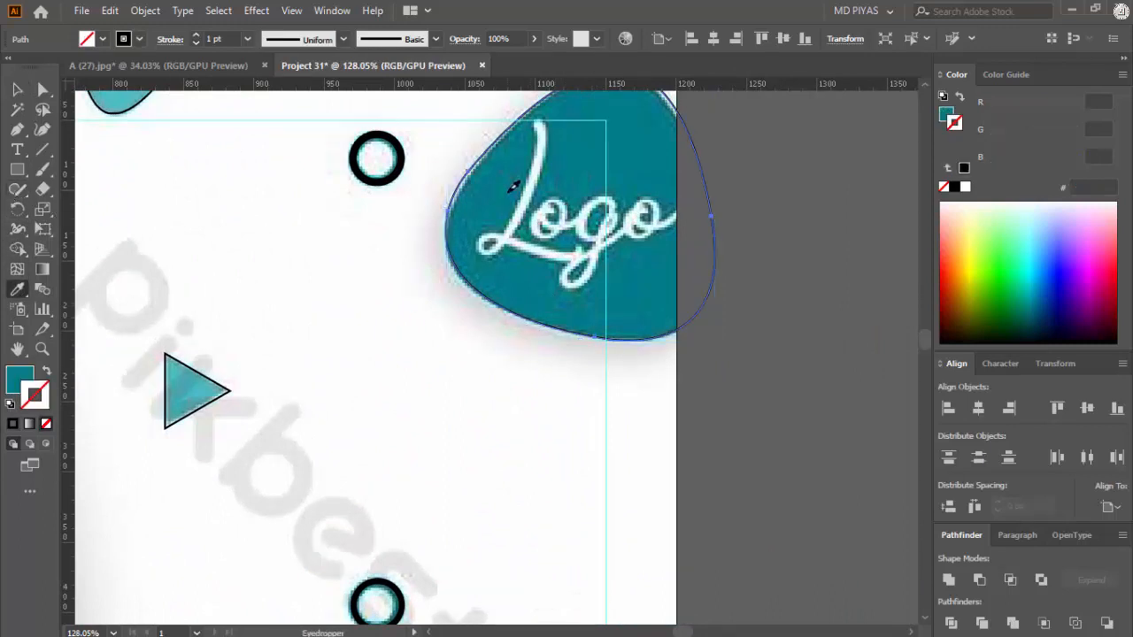
pyautogui.click(284, 244)
# Step: Give the ring beside the Logo badge a stroke in the badge's dark teal with a 5 pt weight and no fill
pyautogui.moveTo(284, 244); pyautogui.dragTo(417, 310)
pyautogui.click(491, 209)
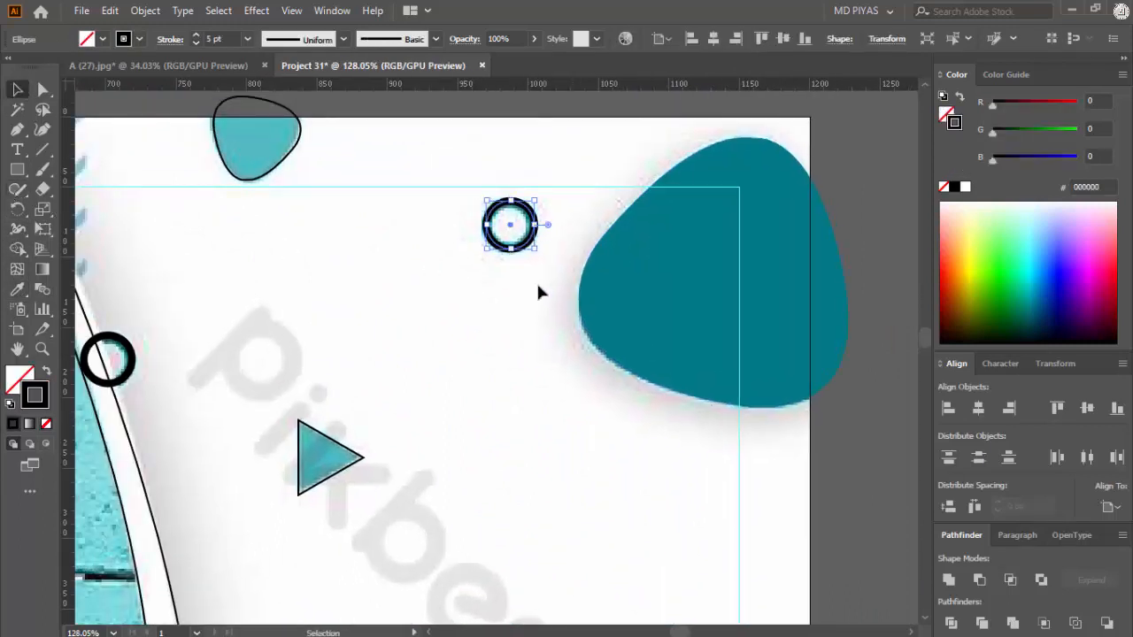
pyautogui.click(17, 289)
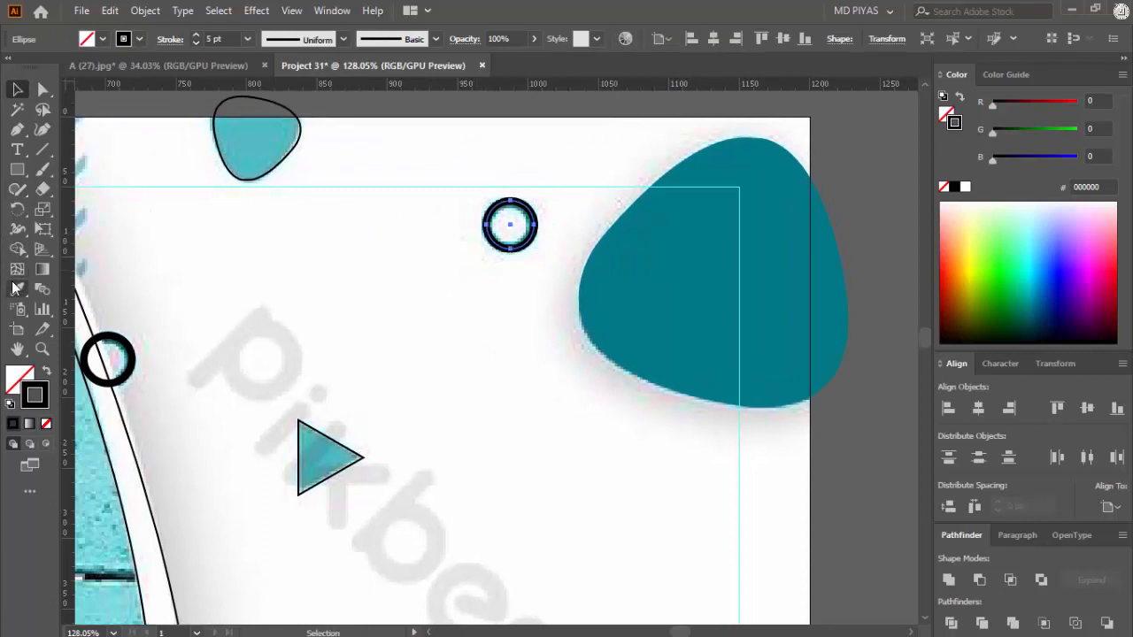
pyautogui.click(648, 253)
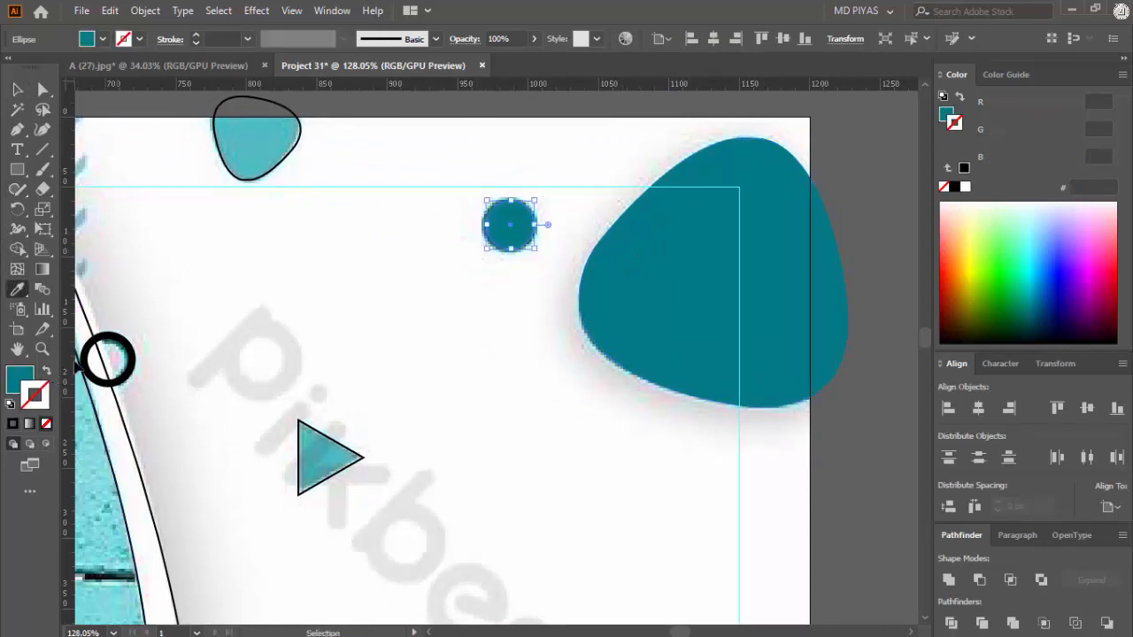
pyautogui.hotkey('ctrl', 'z')
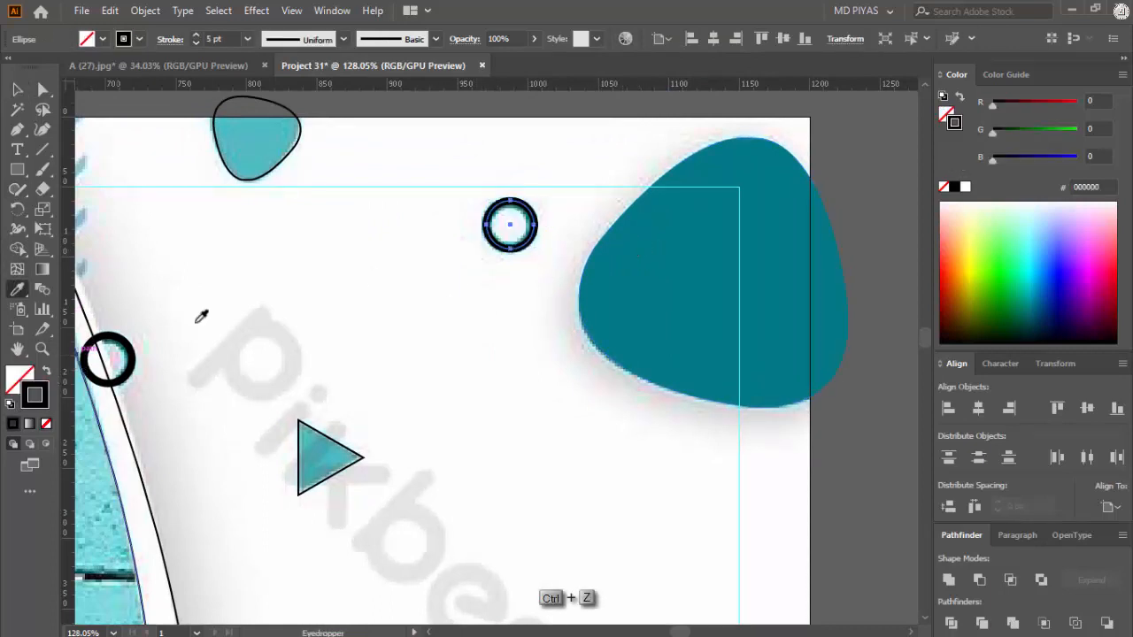
pyautogui.click(648, 252)
pyautogui.click(48, 371)
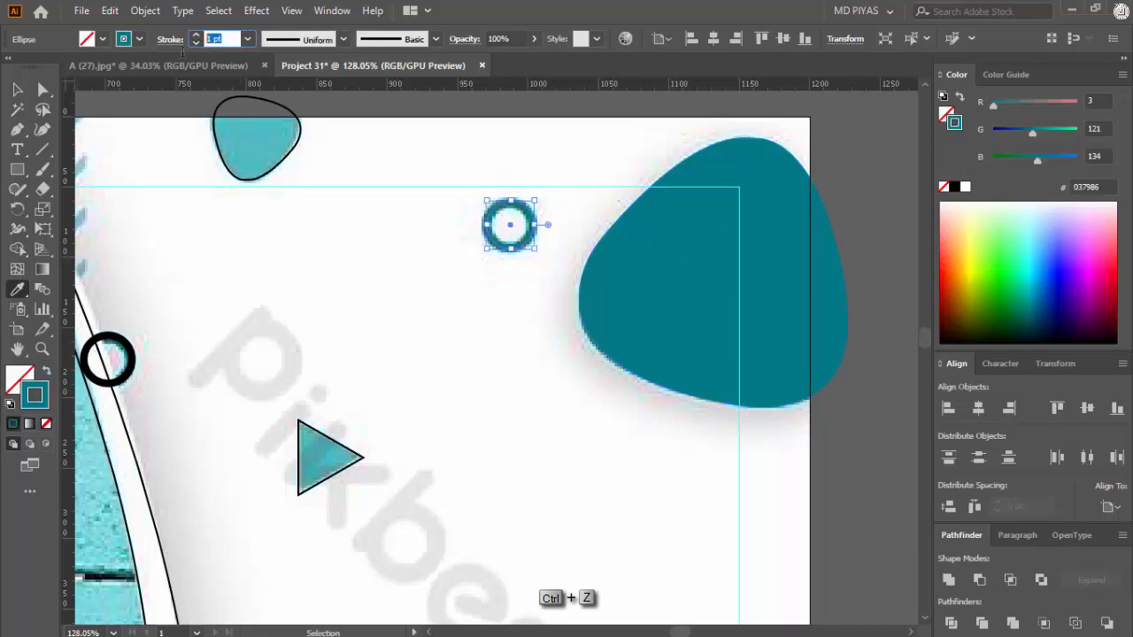
pyautogui.write('5')
pyautogui.press('Return')
pyautogui.click(17, 91)
pyautogui.click(483, 271)
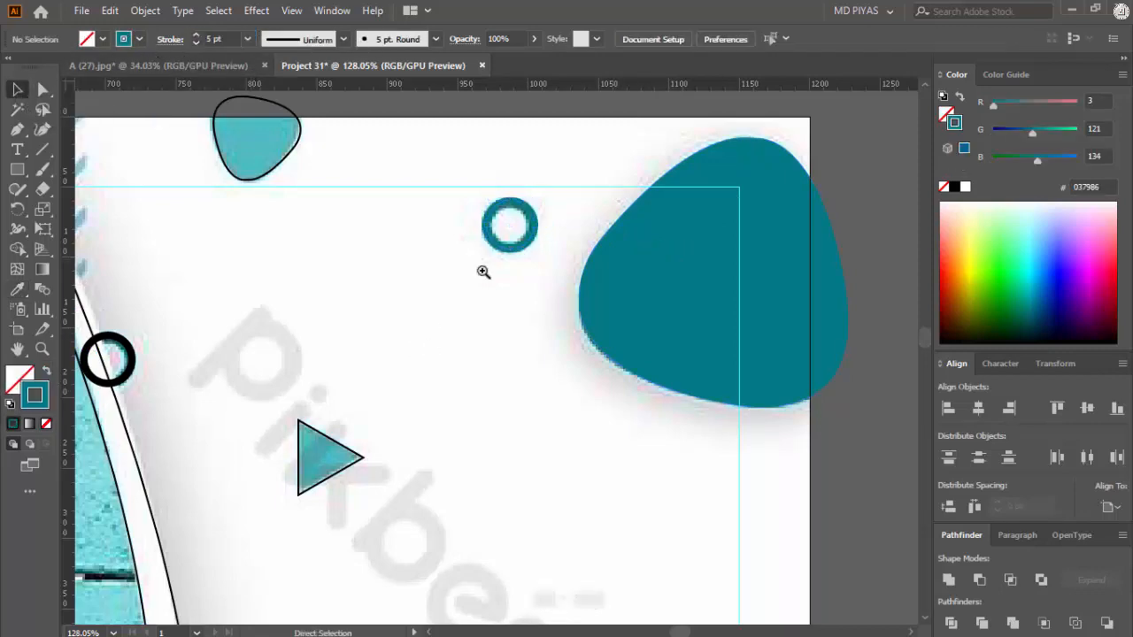
# Step: Fill the triangle at the upper watermark text with the Logo badge's dark teal and no outline
pyautogui.moveTo(483, 272); pyautogui.dragTo(408, 364)
pyautogui.click(391, 389)
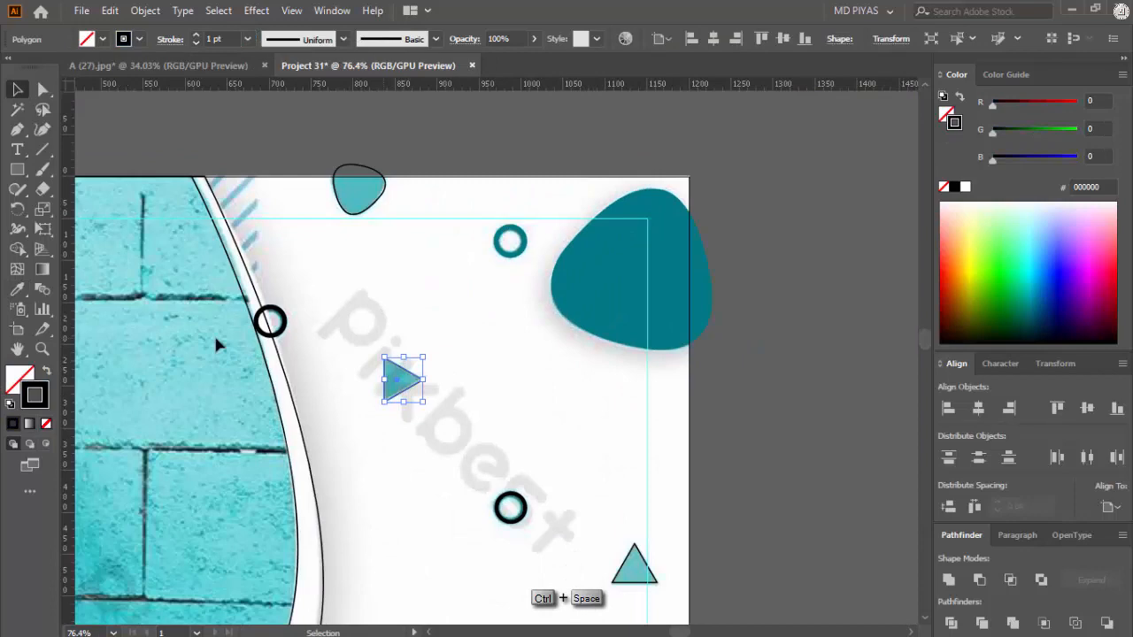
pyautogui.click(17, 288)
pyautogui.click(620, 278)
# Step: Apply the Logo badge's dark teal fill to the small blob at the artboard's top edge and deselect it
pyautogui.click(382, 207)
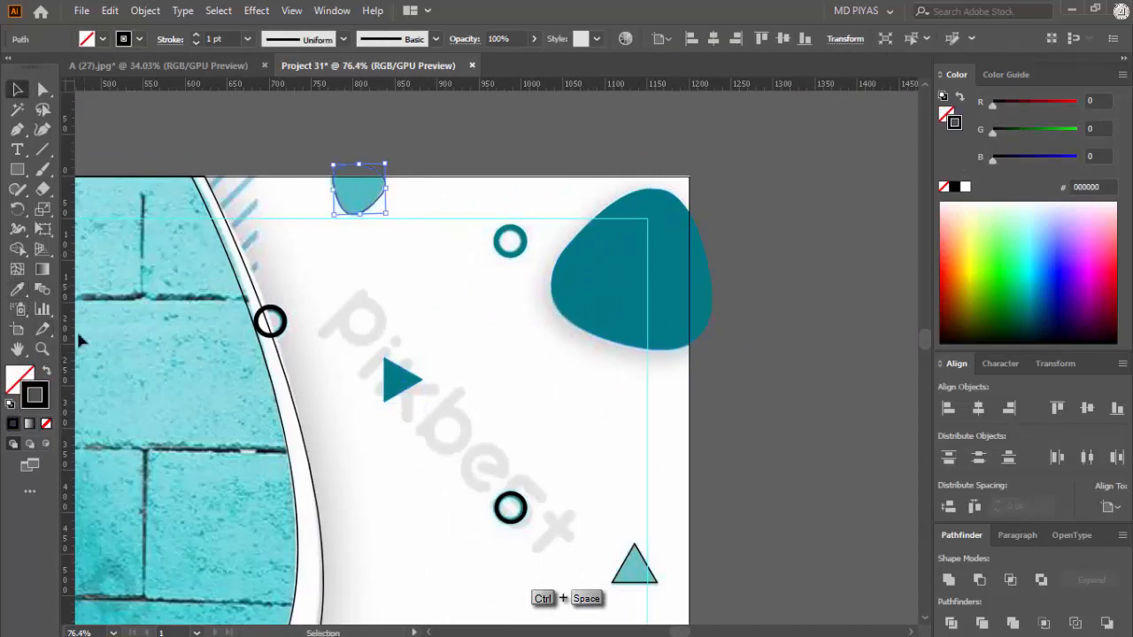
pyautogui.click(18, 291)
pyautogui.click(610, 298)
pyautogui.click(18, 91)
pyautogui.click(478, 345)
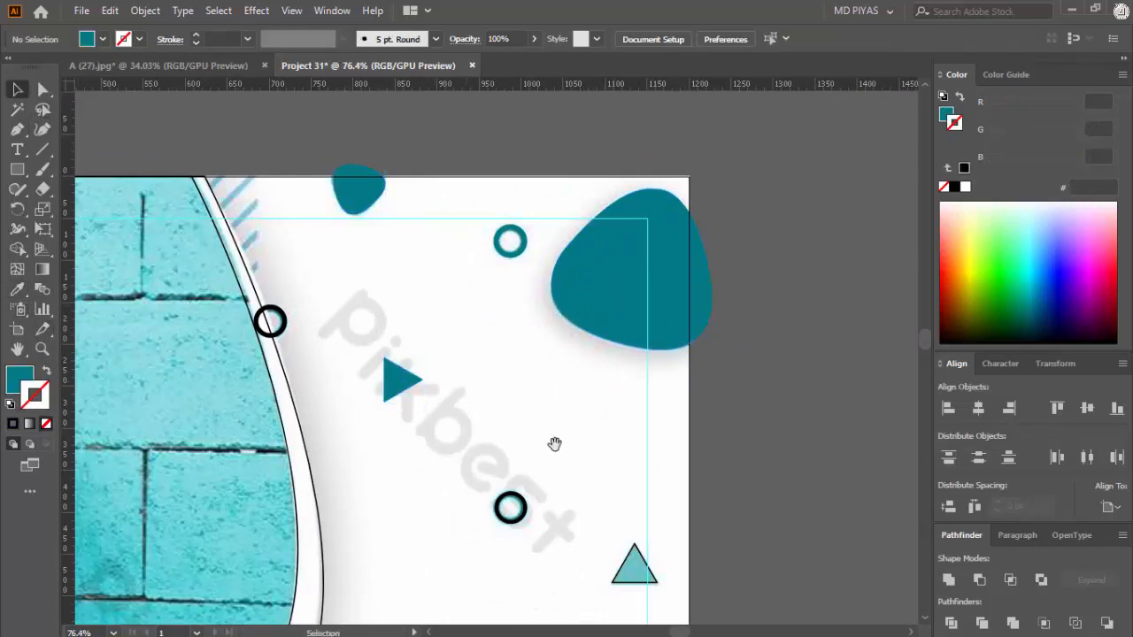
# Step: Fill the upward-pointing triangle above the Big Sale blob with the 30% OFF badge's teal and no outline
pyautogui.moveTo(554, 445); pyautogui.dragTo(511, 257)
pyautogui.moveTo(543, 320); pyautogui.dragTo(593, 398)
pyautogui.moveTo(525, 420); pyautogui.dragTo(444, 331)
pyautogui.moveTo(444, 331); pyautogui.dragTo(527, 286)
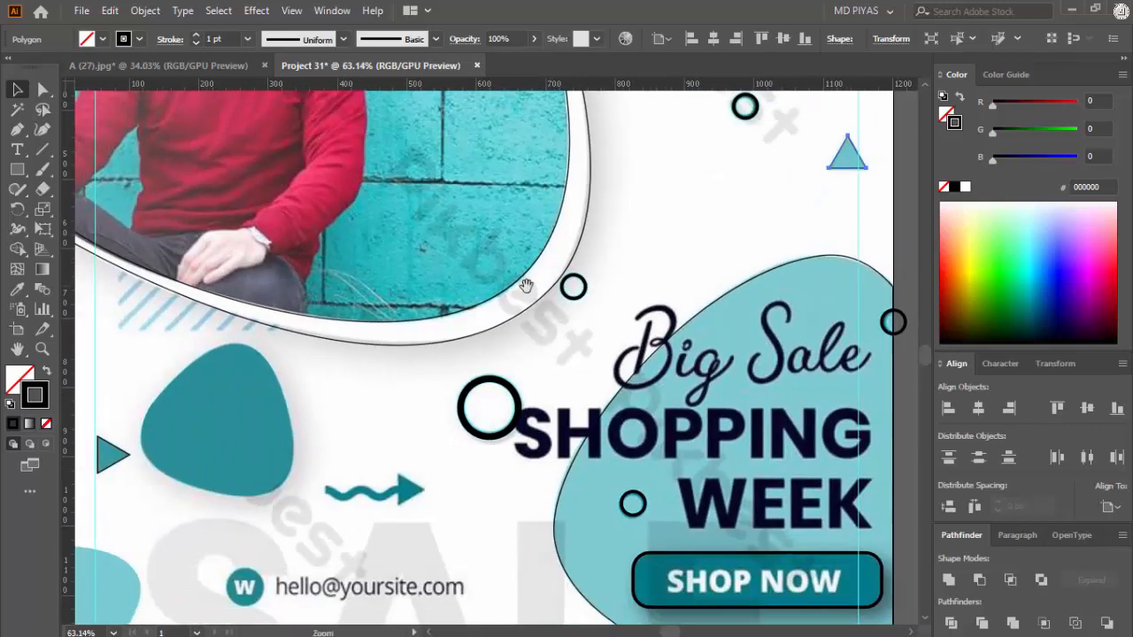
pyautogui.click(16, 290)
pyautogui.click(254, 426)
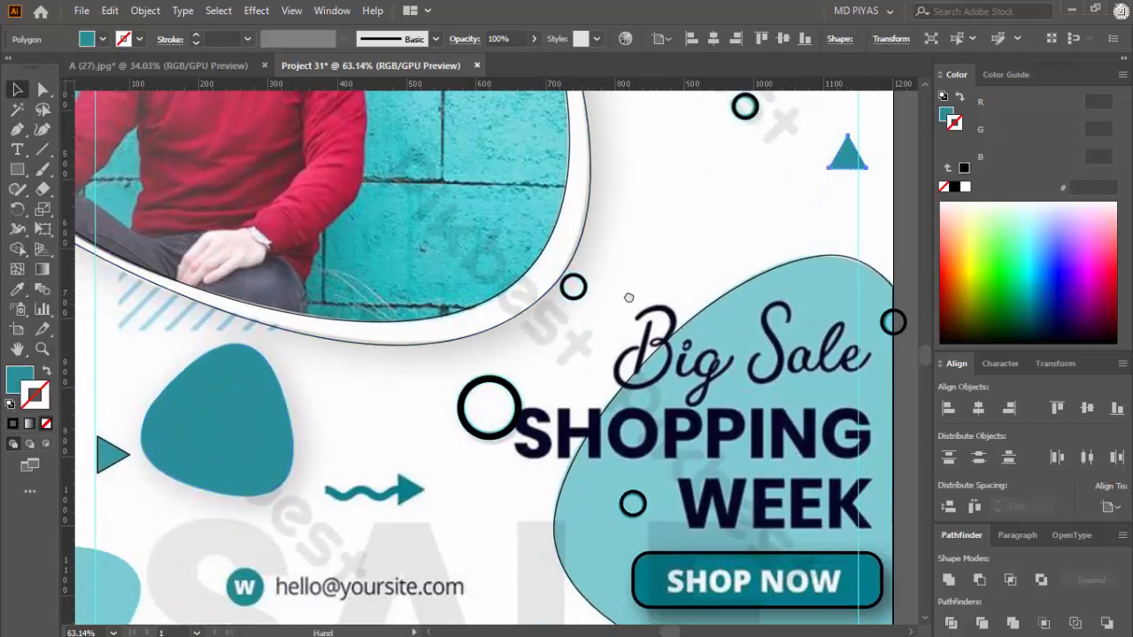
# Step: Fill the small triangle beside the 30% OFF badge shape with dark teal and remove its outline
pyautogui.moveTo(629, 298); pyautogui.dragTo(698, 275)
pyautogui.moveTo(222, 422); pyautogui.dragTo(75, 425)
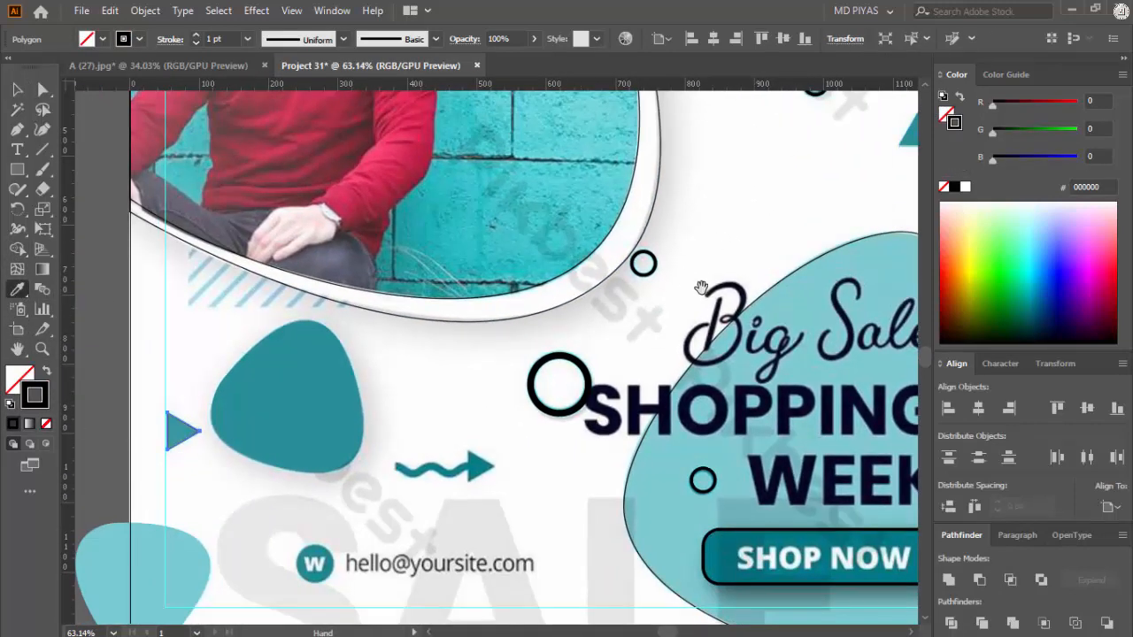
pyautogui.moveTo(767, 175); pyautogui.dragTo(457, 534)
pyautogui.click(612, 292)
pyautogui.press('v')
# Step: Match the large ring beside SHOPPING to the Logo ring's dark teal stroke and set its stroke weight to 9 pt
pyautogui.moveTo(519, 473); pyautogui.dragTo(802, 211)
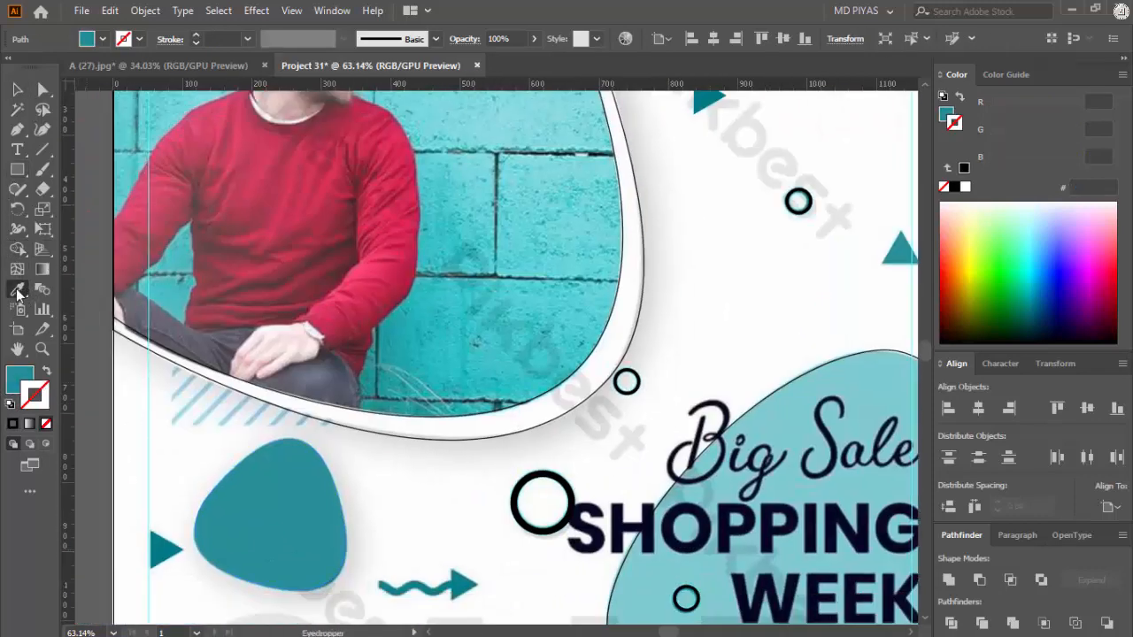
pyautogui.moveTo(535, 493); pyautogui.dragTo(361, 469)
pyautogui.scroll(2, 455, 438)
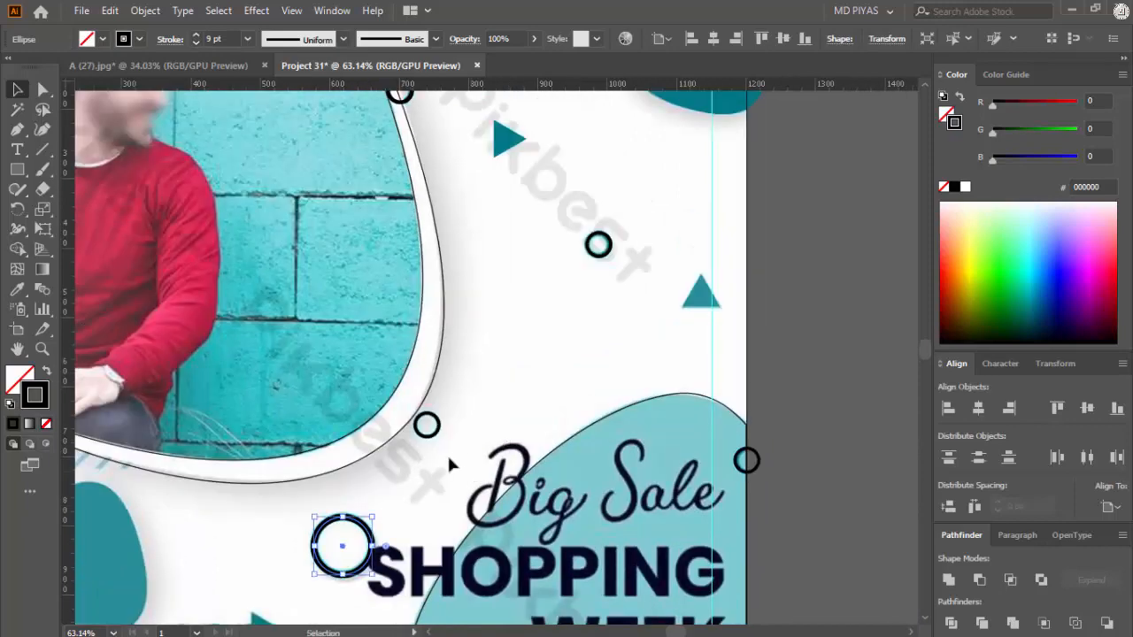
pyautogui.moveTo(578, 126); pyautogui.dragTo(614, 203)
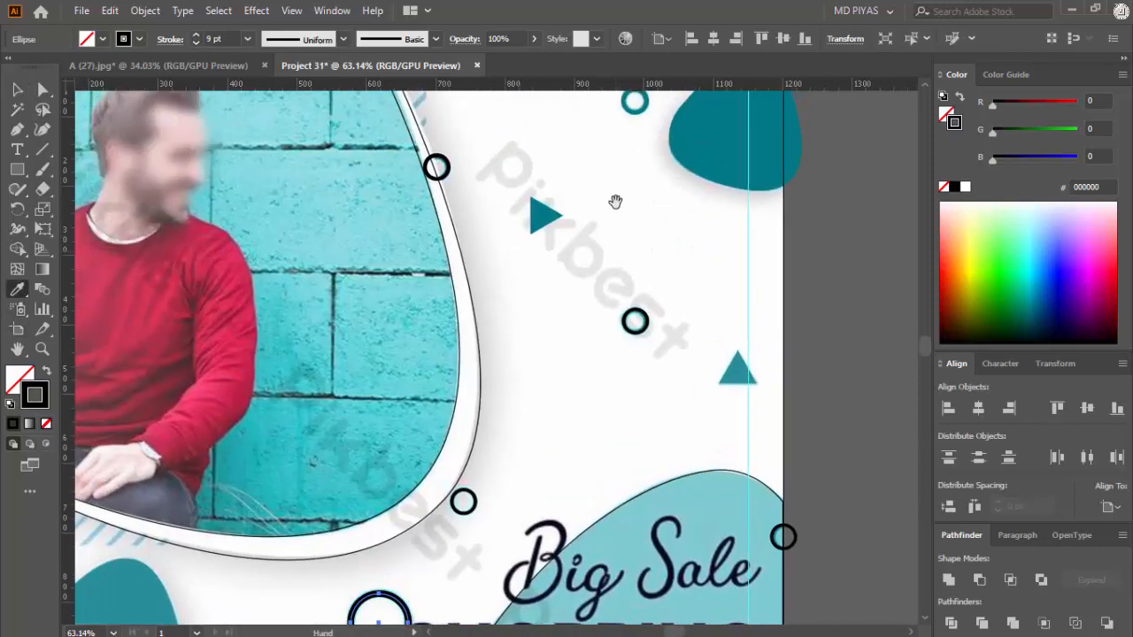
pyautogui.click(637, 112)
pyautogui.moveTo(226, 38); pyautogui.dragTo(198, 38)
pyautogui.write('9')
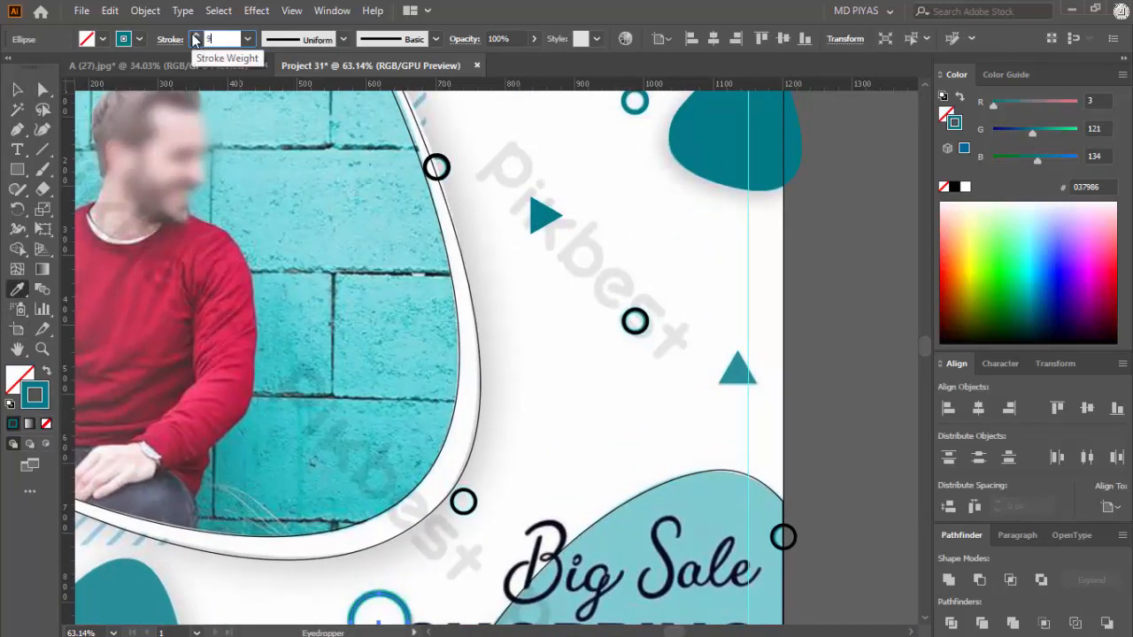
pyautogui.press('Return')
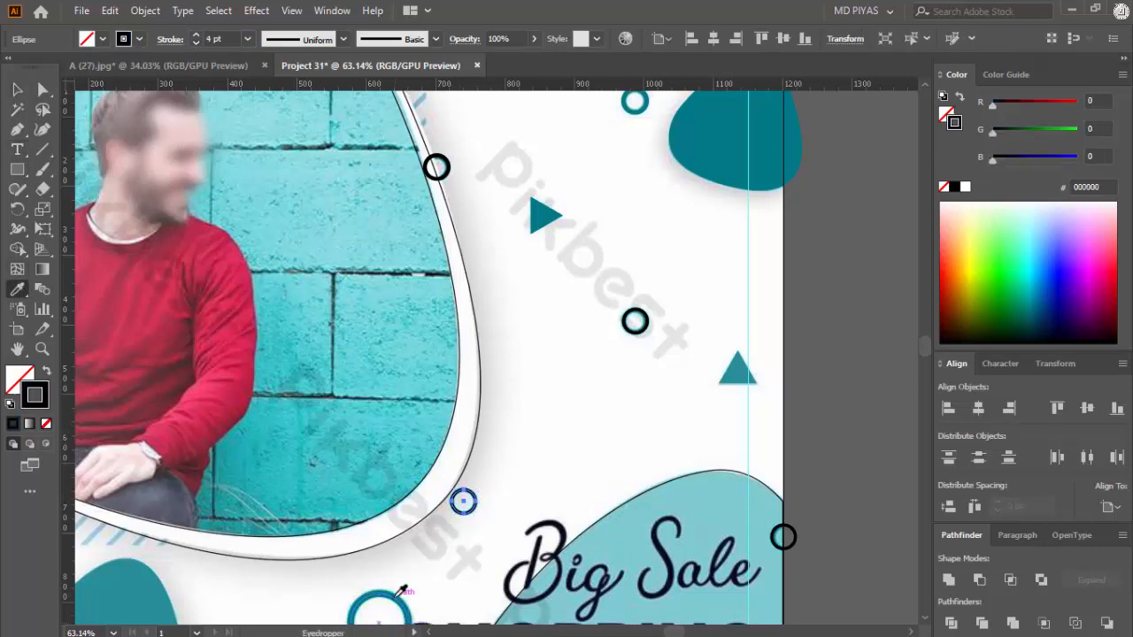
# Step: Copy the large ring's dark teal stroke to the small ring at the frame's lower-right curve and set its weight to 4 pt
pyautogui.click(395, 597)
pyautogui.moveTo(225, 39); pyautogui.dragTo(176, 39)
pyautogui.write('4')
pyautogui.press('Return')
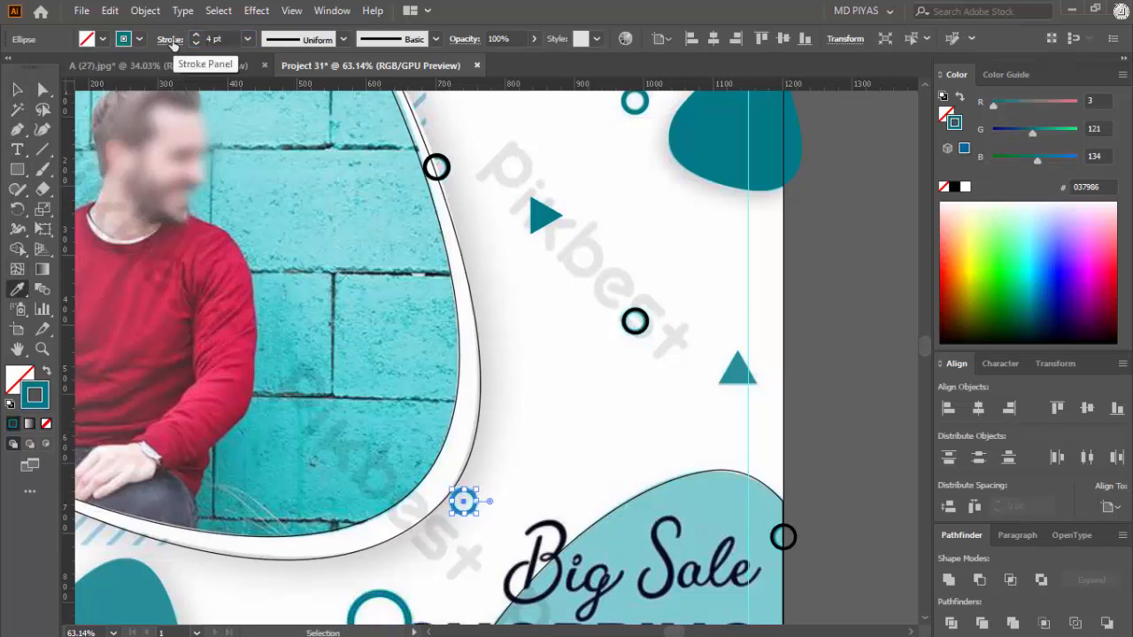
pyautogui.click(569, 431)
# Step: Apply the dark teal stroke of the frame's lower-right ring to the ring at the end of the upper watermark text
pyautogui.scroll(-1, 598, 407)
pyautogui.hotkey('ctrl', 'space')
pyautogui.moveTo(604, 351); pyautogui.dragTo(659, 351)
pyautogui.click(639, 336)
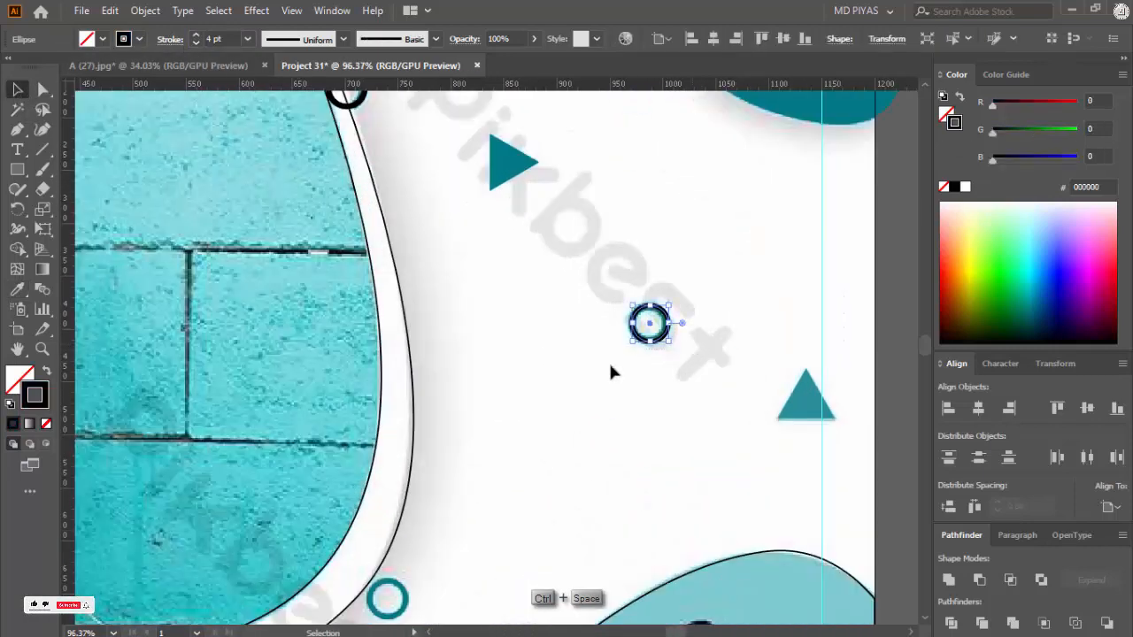
pyautogui.click(20, 294)
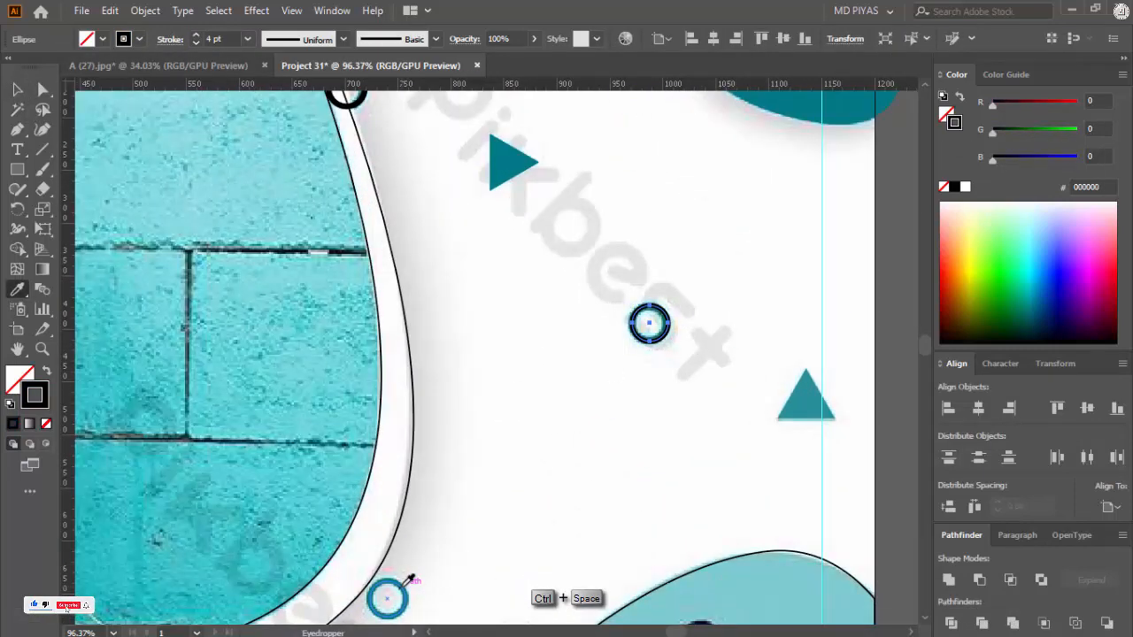
pyautogui.click(403, 585)
pyautogui.press('v')
# Step: Apply the watermark ring's dark teal stroke to the ring on the photo frame's upper-right edge
pyautogui.click(794, 400)
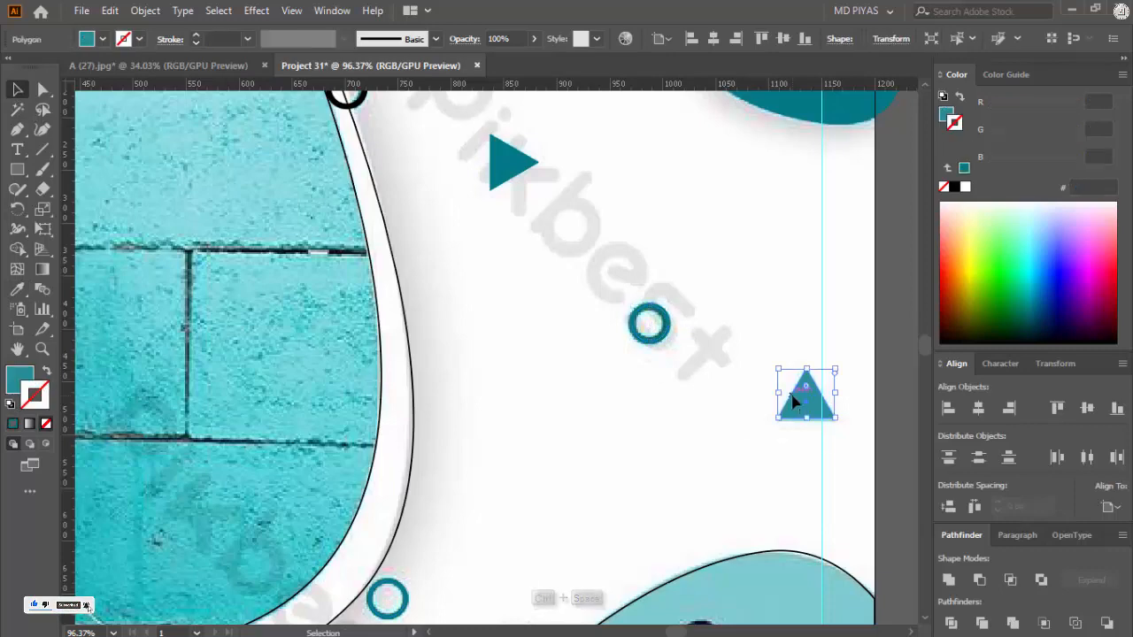
pyautogui.click(743, 367)
pyautogui.hotkey('ctrl', 'space')
pyautogui.moveTo(744, 364); pyautogui.dragTo(628, 402)
pyautogui.moveTo(514, 155); pyautogui.dragTo(749, 301)
pyautogui.moveTo(543, 240); pyautogui.dragTo(497, 276)
pyautogui.moveTo(797, 332); pyautogui.dragTo(745, 394)
pyautogui.moveTo(745, 394); pyautogui.dragTo(511, 182)
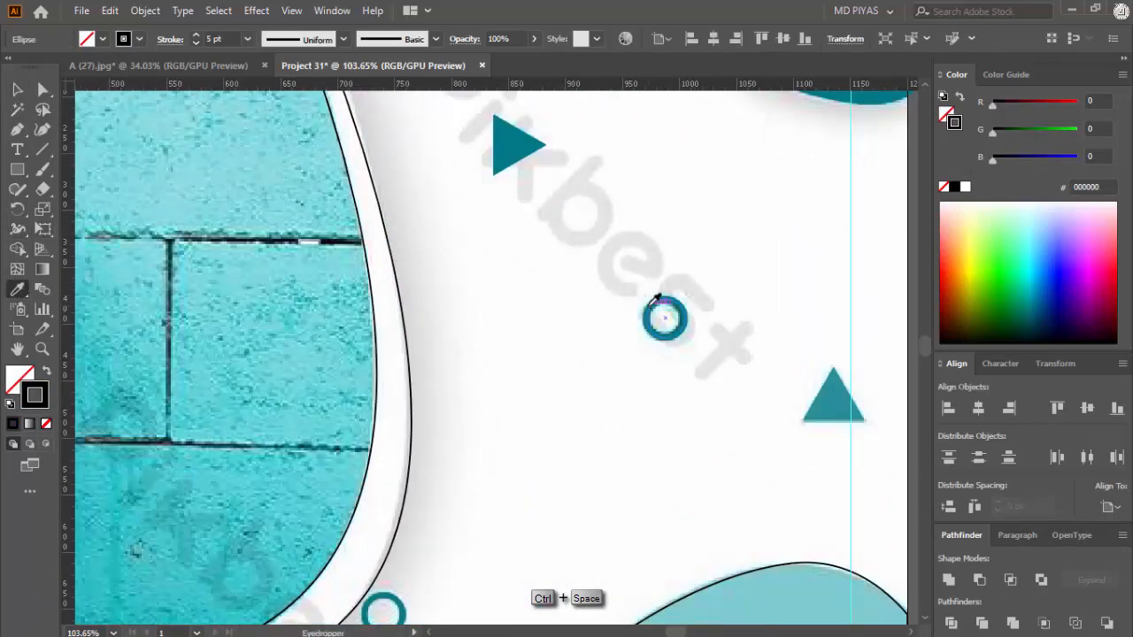
pyautogui.click(657, 316)
pyautogui.press('v')
pyautogui.click(497, 253)
# Step: Swap the fill and stroke of the outer photo frame shape, set its stroke to white and deselect it
pyautogui.hotkey('ctrl', 'space')
pyautogui.moveTo(463, 243); pyautogui.dragTo(381, 257)
pyautogui.moveTo(409, 463); pyautogui.dragTo(416, 392)
pyautogui.moveTo(416, 381); pyautogui.dragTo(460, 354)
pyautogui.moveTo(428, 288); pyautogui.dragTo(442, 368)
pyautogui.click(449, 356)
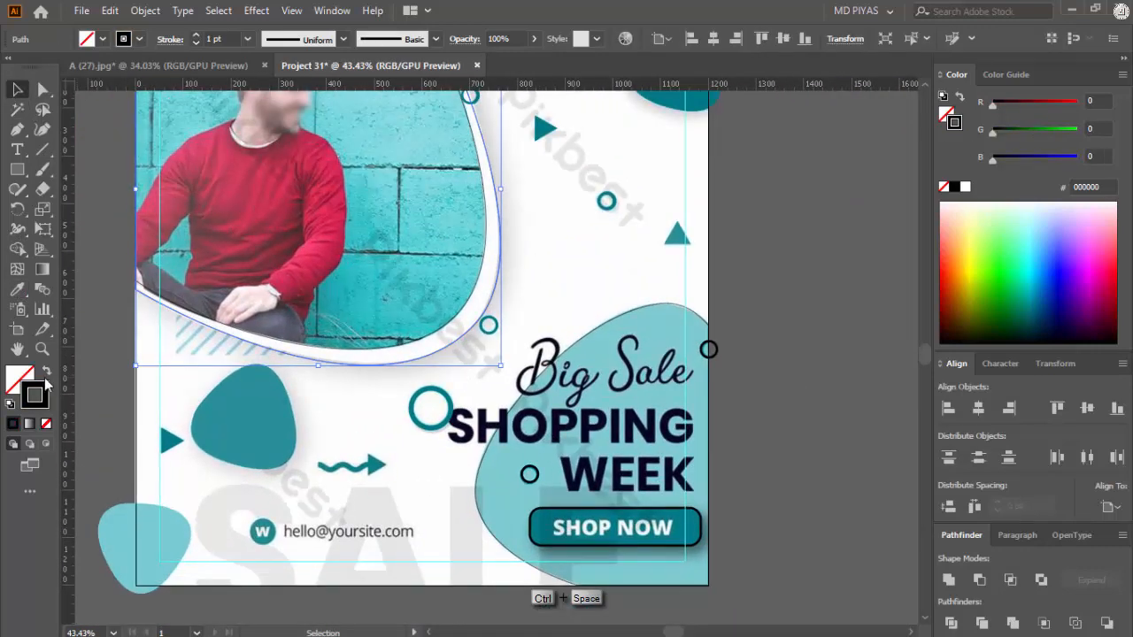
pyautogui.click(48, 370)
pyautogui.click(965, 188)
pyautogui.click(640, 256)
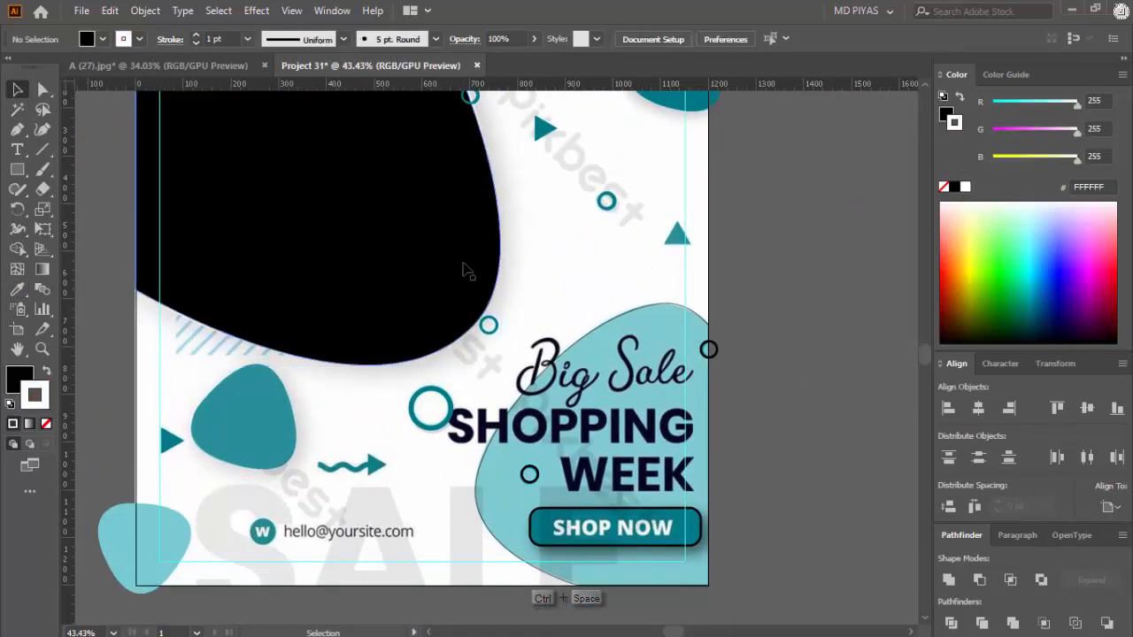
# Step: Select the inner photo frame path in outline mode and give it a black fill and a white stroke
pyautogui.hotkey('ctrl', 'y')
pyautogui.click(482, 272)
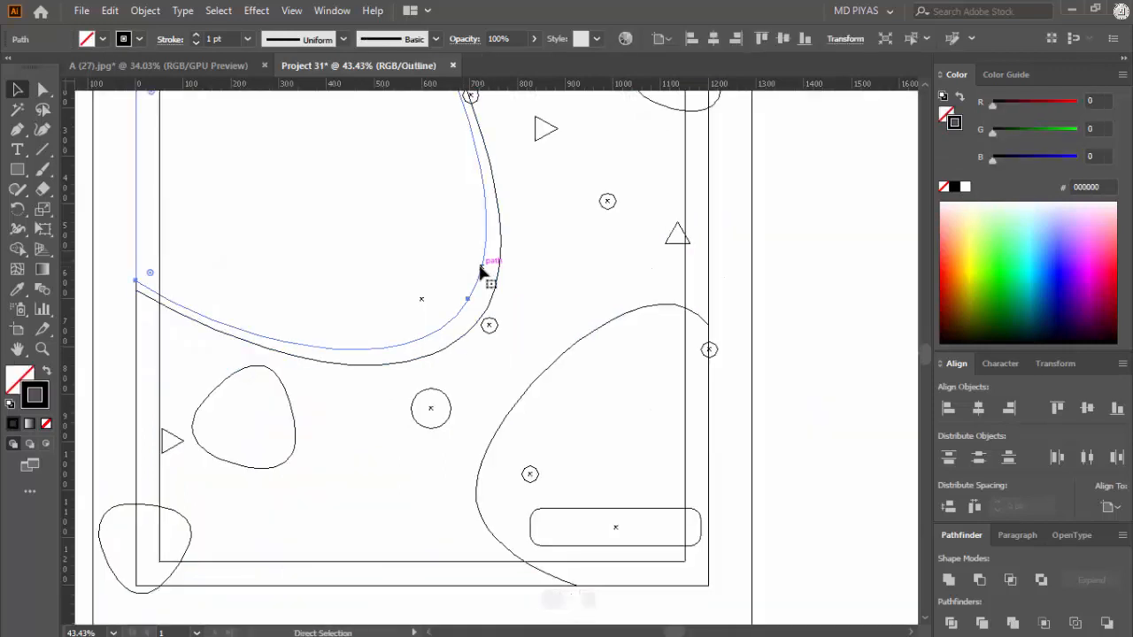
pyautogui.hotkey('ctrl', 'y')
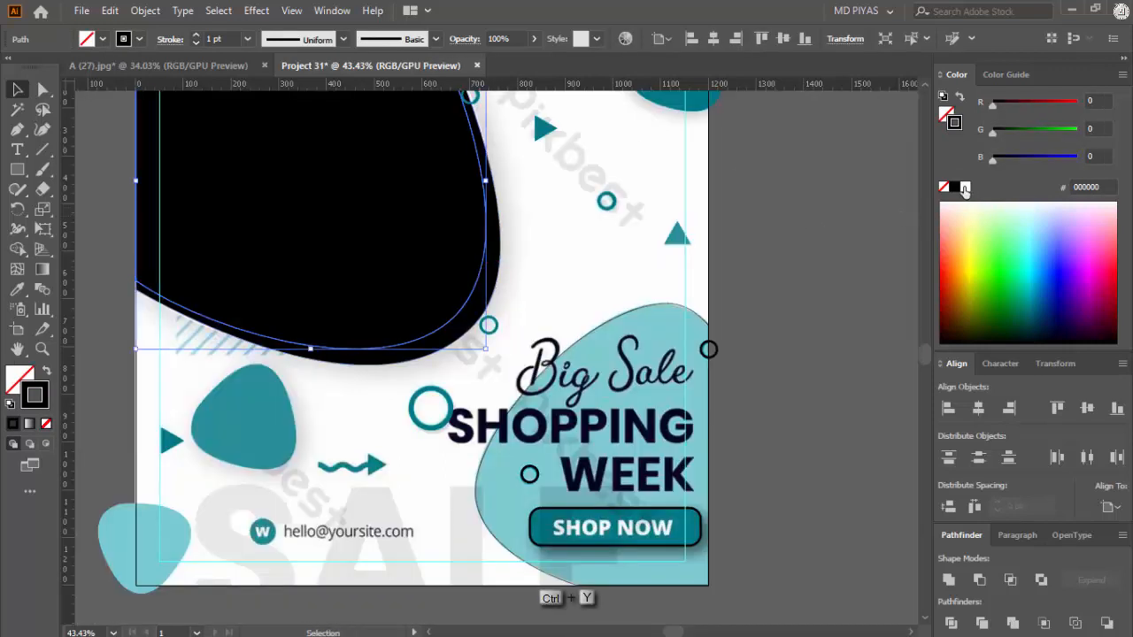
pyautogui.click(48, 373)
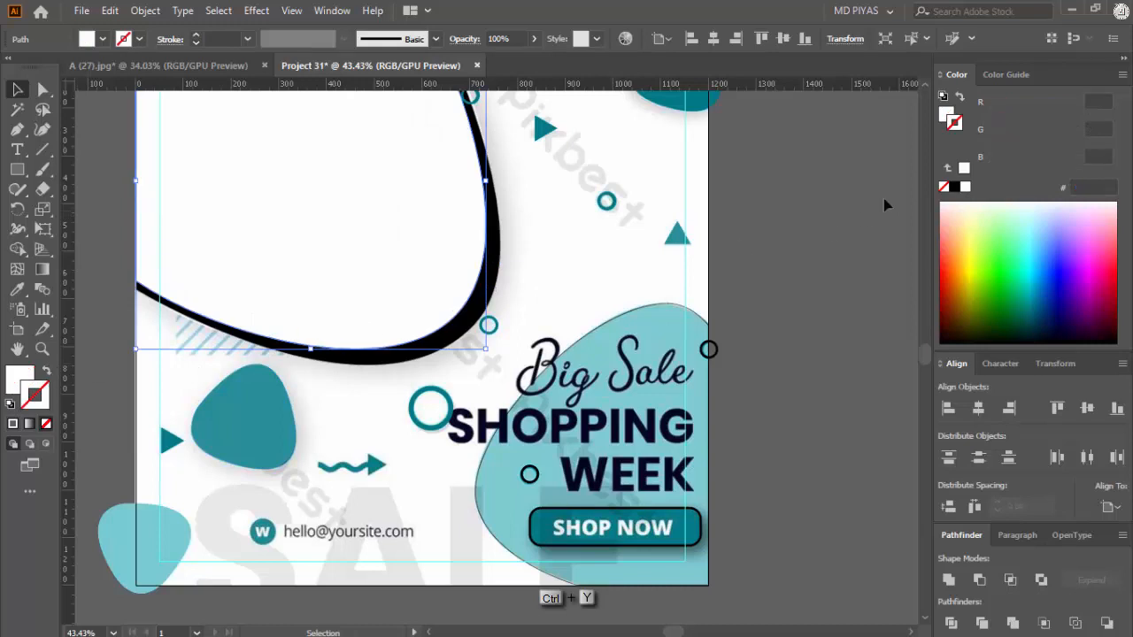
pyautogui.click(48, 373)
# Step: Fill the outer photo frame shape with white and deselect it
pyautogui.click(493, 285)
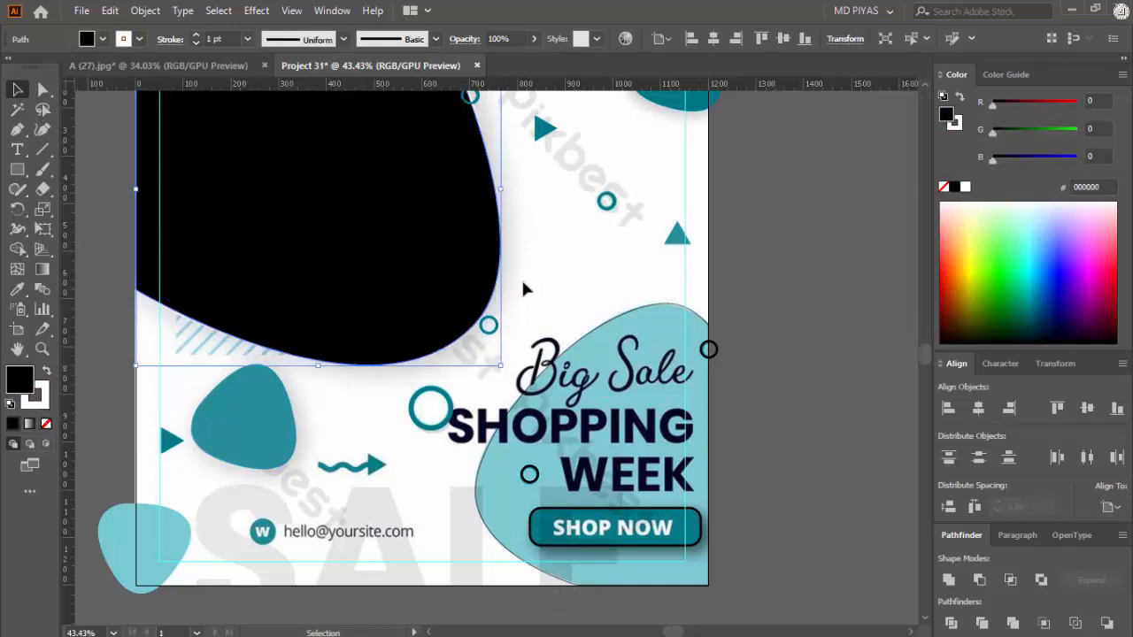
pyautogui.click(966, 187)
pyautogui.click(587, 243)
# Step: Fill the large blob behind the headline with the light teal sampled from the small blob at the flyer's bottom-left corner
pyautogui.moveTo(566, 251); pyautogui.dragTo(380, 265)
pyautogui.moveTo(455, 180); pyautogui.dragTo(559, 231)
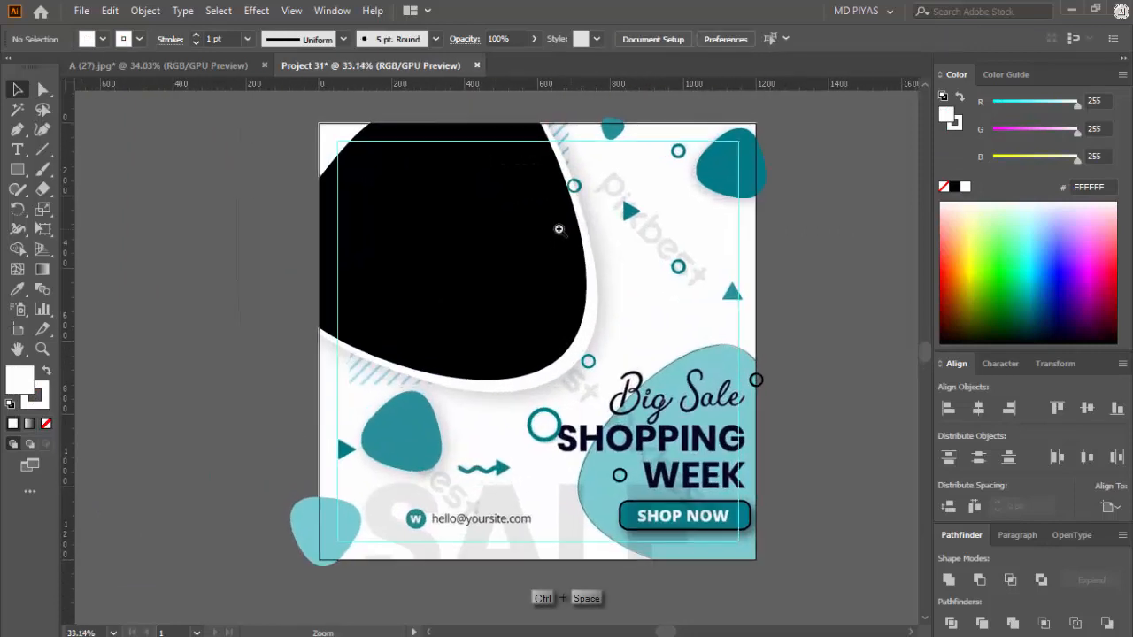
pyautogui.moveTo(593, 268); pyautogui.dragTo(547, 274)
pyautogui.moveTo(637, 318); pyautogui.dragTo(583, 279)
pyautogui.moveTo(585, 354); pyautogui.dragTo(668, 341)
pyautogui.click(622, 263)
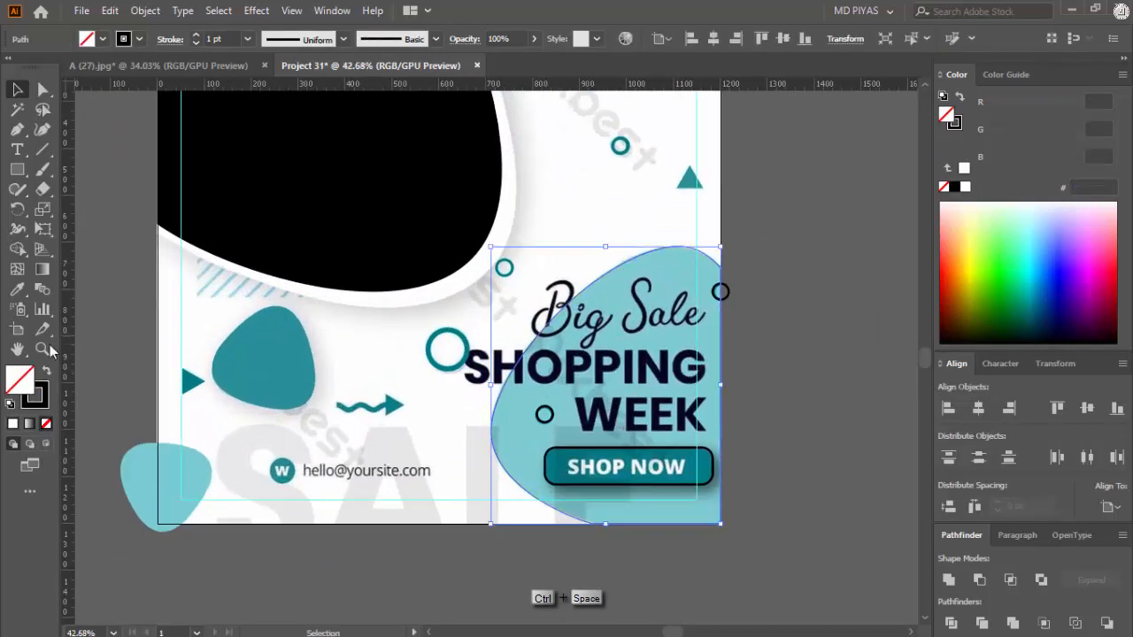
pyautogui.click(17, 289)
pyautogui.click(295, 339)
pyautogui.click(190, 464)
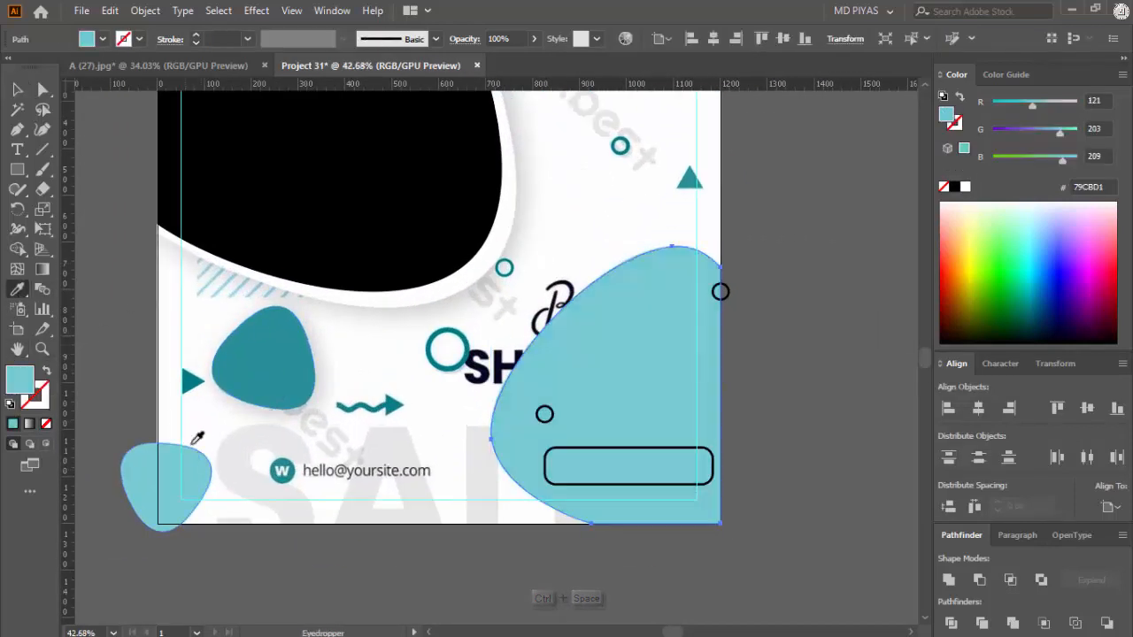
pyautogui.click(17, 90)
pyautogui.click(575, 196)
# Step: Swap the fill and stroke of the large headline blob so it has only a light teal outline, and deselect it
pyautogui.moveTo(652, 239)
pyautogui.mouseDown()
pyautogui.moveTo(513, 315)
pyautogui.moveTo(560, 319)
pyautogui.mouseUp()
pyautogui.click(630, 337)
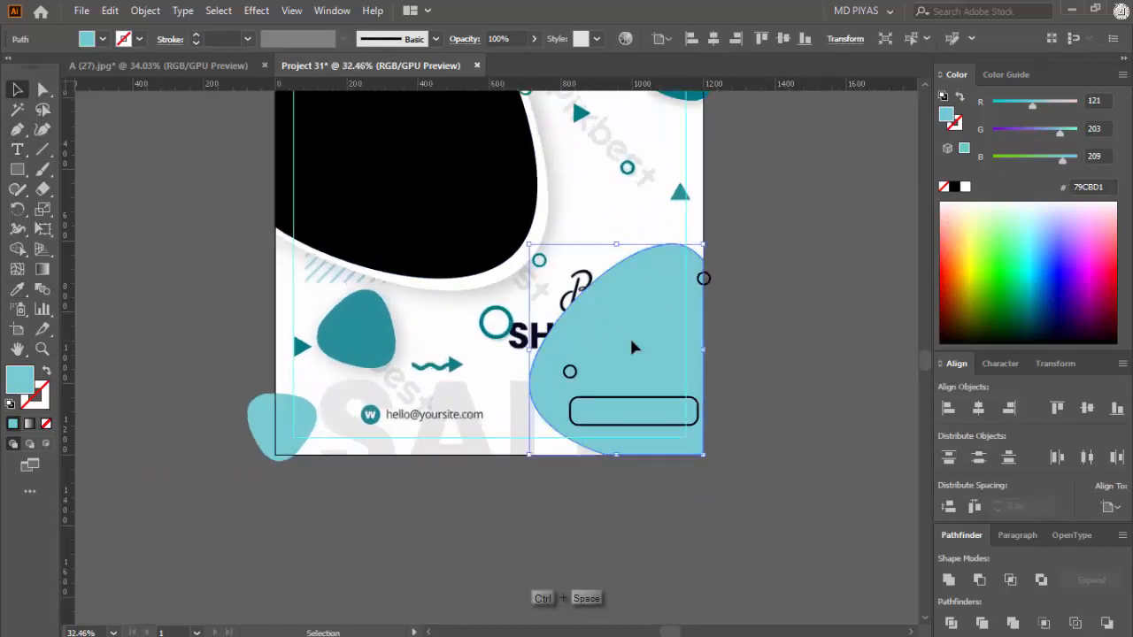
pyautogui.hotkey('shift', 'x')
pyautogui.click(773, 305)
# Step: Add a text block beside the artboard reading Big Sale, SHOPPING, WEEK, SHOP NOW and a placeholder e-mail address on separate lines
pyautogui.moveTo(708, 328); pyautogui.dragTo(620, 381)
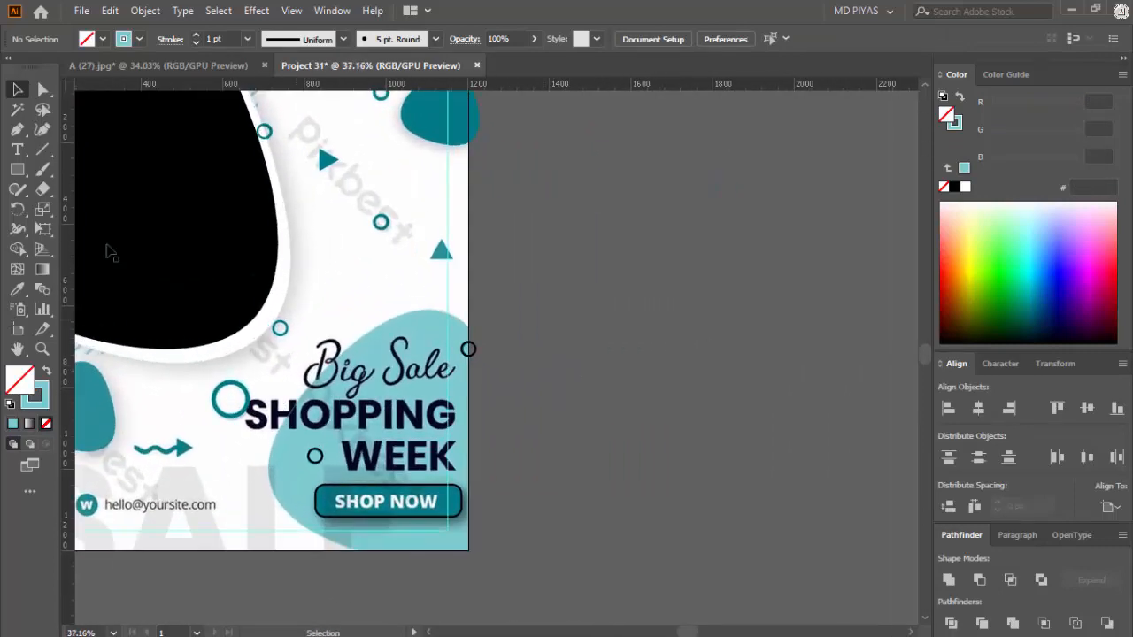
pyautogui.press('t')
pyautogui.moveTo(329, 241); pyautogui.dragTo(318, 212)
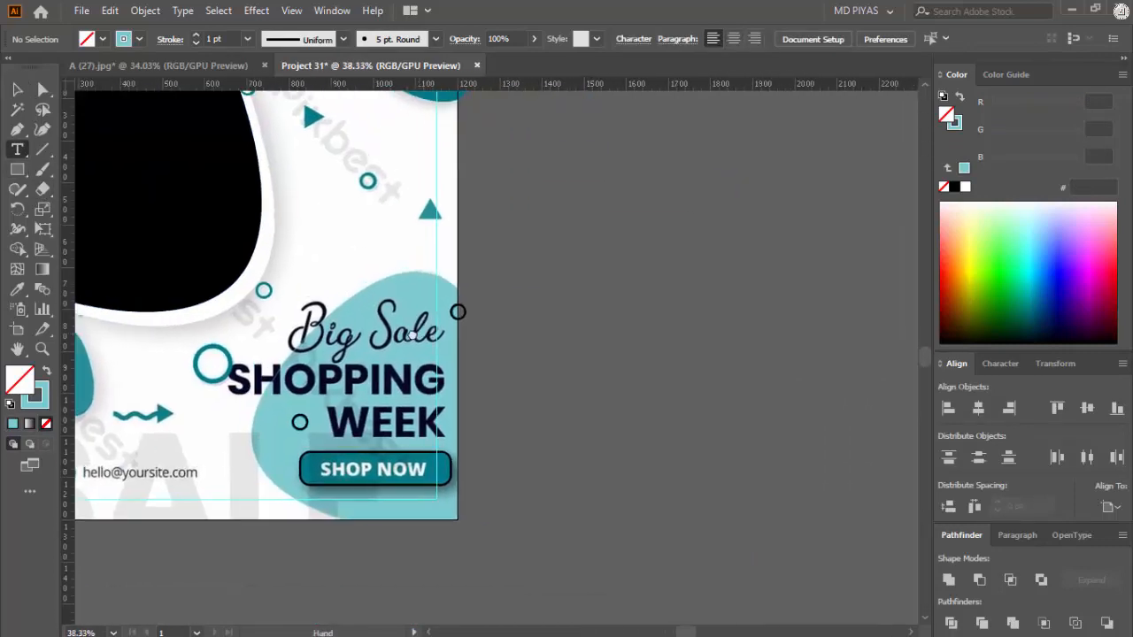
pyautogui.click(520, 247)
pyautogui.moveTo(546, 248); pyautogui.dragTo(734, 286)
pyautogui.doubleClick(646, 254)
pyautogui.hotkey('ctrl', 'a')
pyautogui.write('Big ')
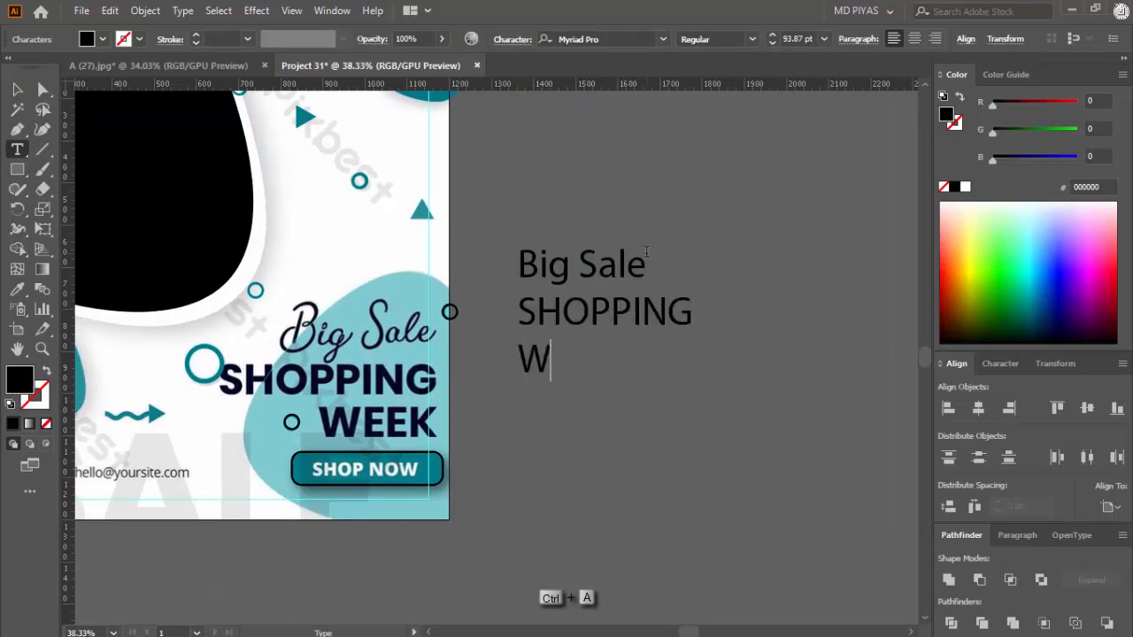
pyautogui.write('P NOW')
pyautogui.press('Return')
pyautogui.write('yourmailid@gmail.com')
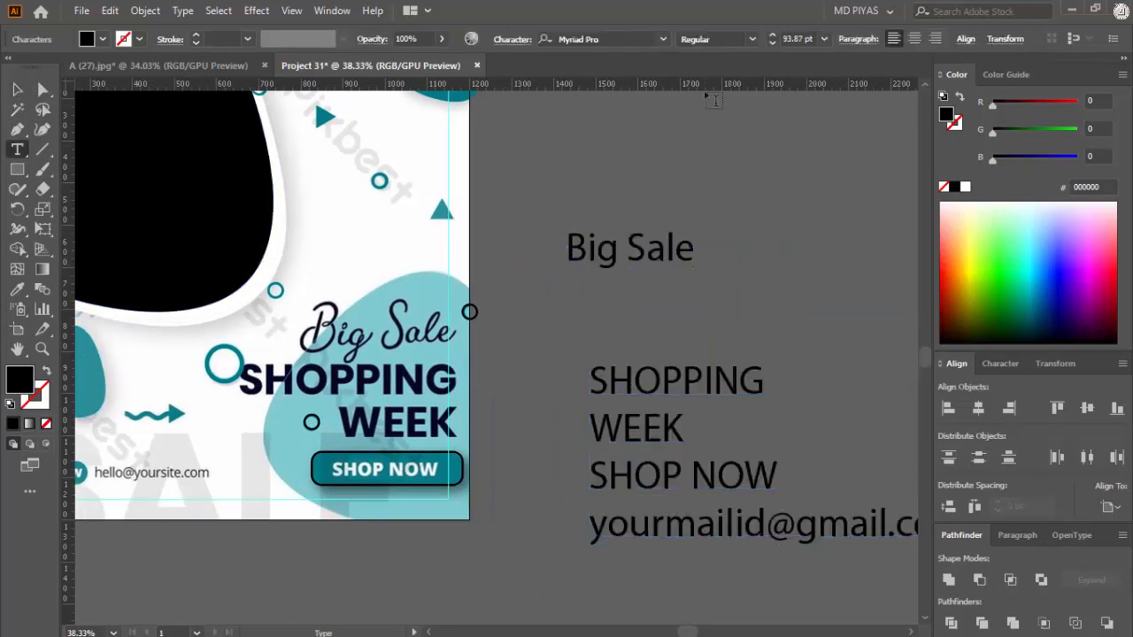
# Step: Set the separated Big Sale text in the Adelfa_ font and enlarge it to 134.97 pt over the reference's script headline
pyautogui.moveTo(586, 239); pyautogui.dragTo(377, 206)
pyautogui.click(662, 39)
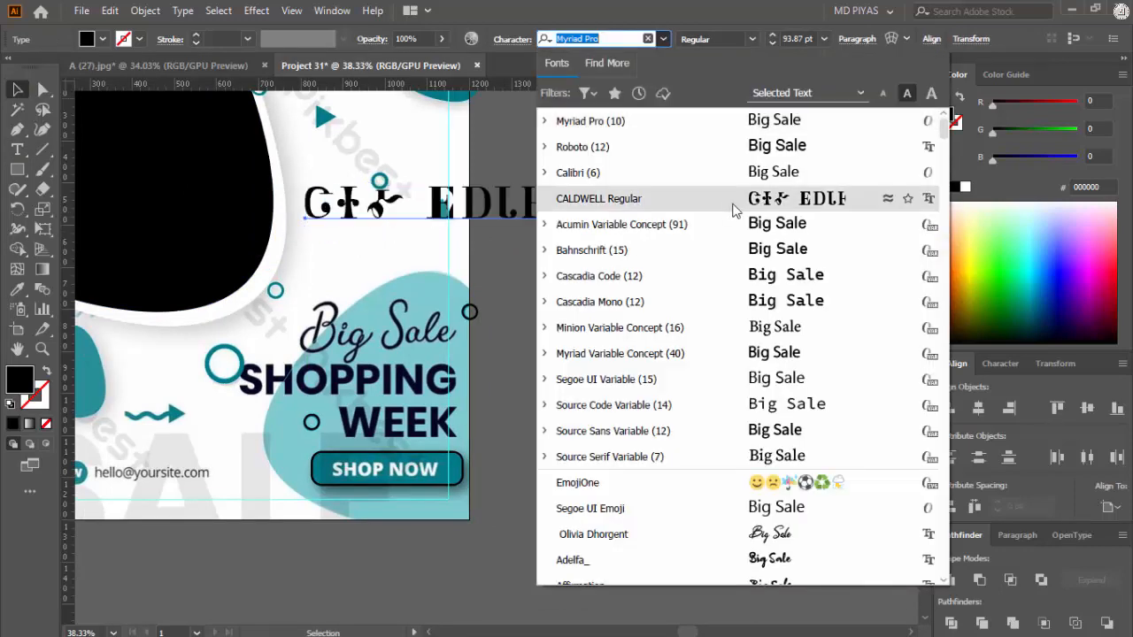
pyautogui.scroll(-4, 750, 280)
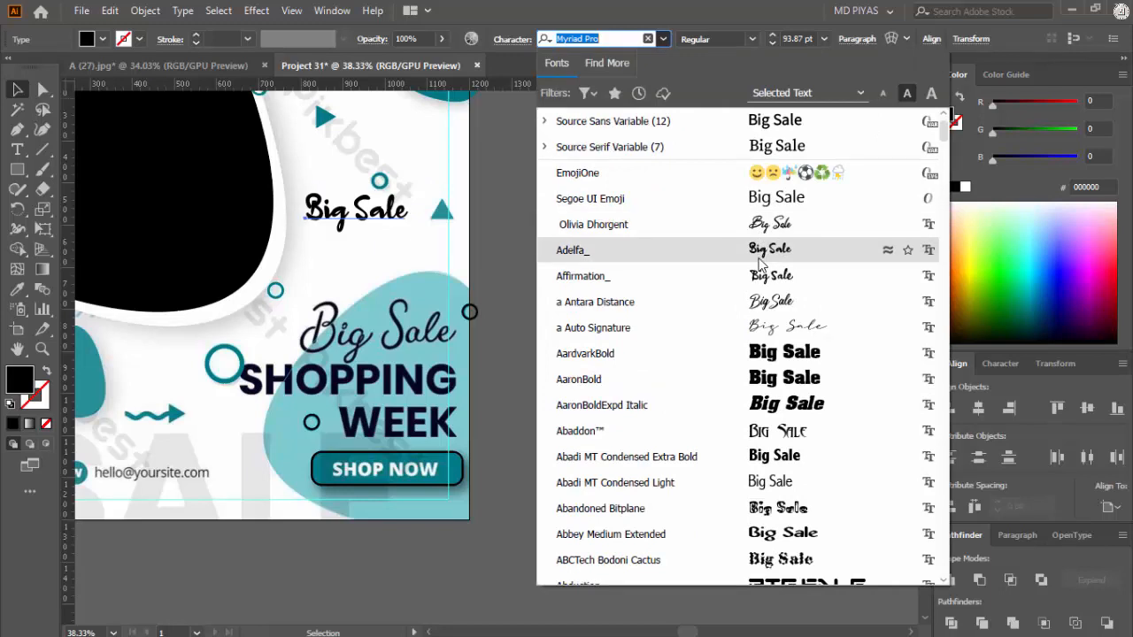
pyautogui.click(761, 250)
pyautogui.moveTo(396, 302); pyautogui.dragTo(452, 296)
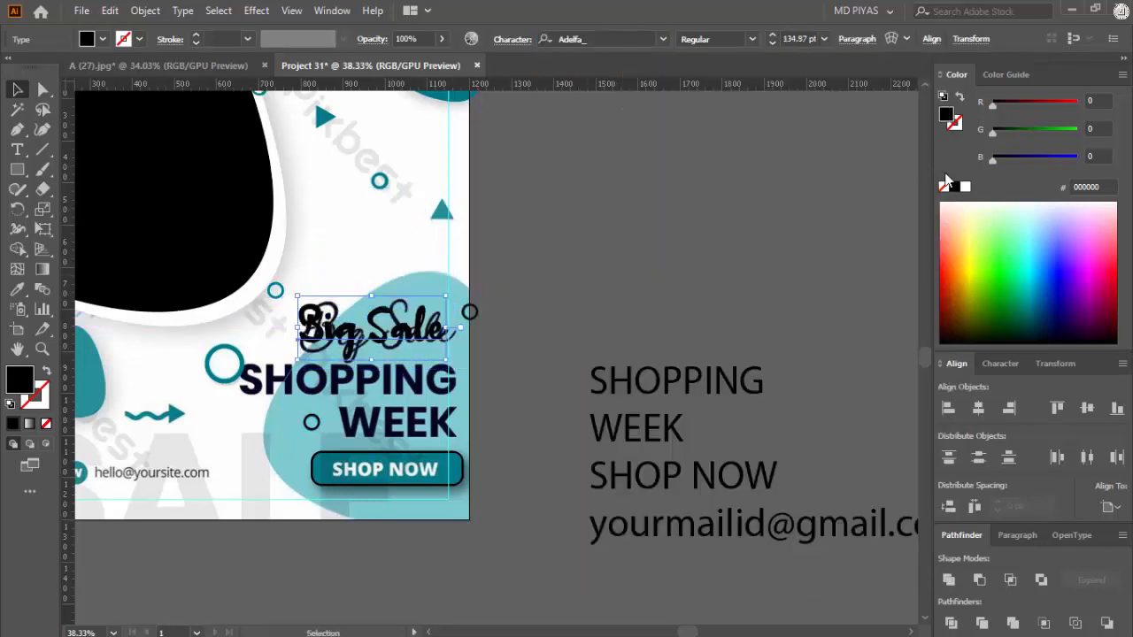
# Step: Recolour the Big Sale text to magenta FF00FF and deselect it
pyautogui.click(965, 187)
pyautogui.click(632, 322)
pyautogui.click(435, 344)
pyautogui.moveTo(1076, 134); pyautogui.dragTo(992, 133)
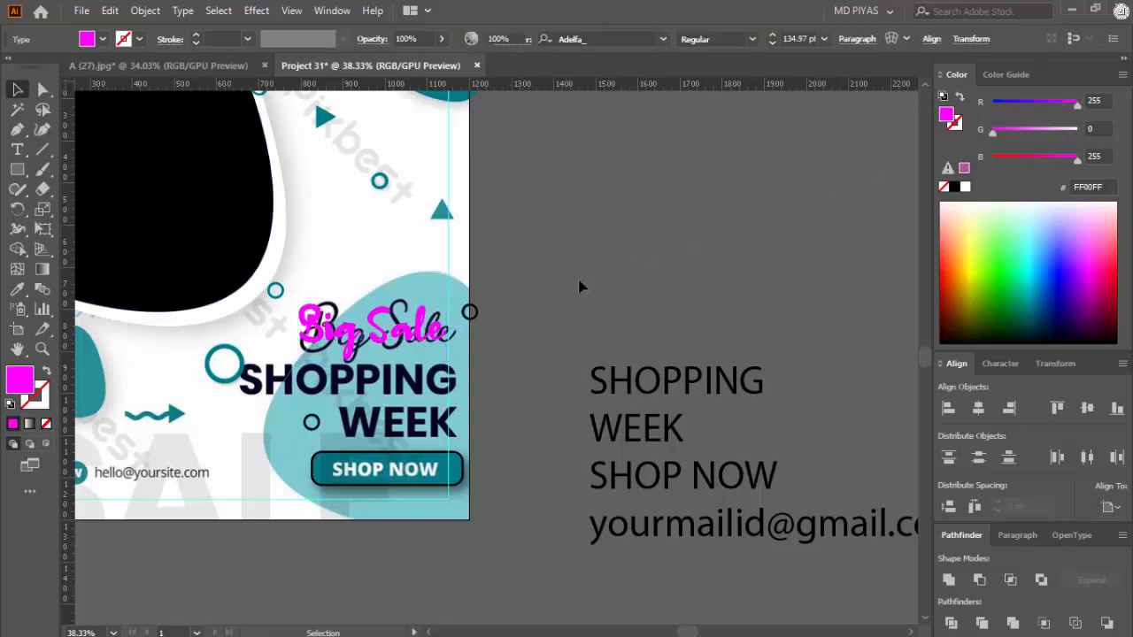
pyautogui.click(577, 281)
# Step: Preview script fonts on the Big Sale text against the reference lettering and apply a Antara Distance
pyautogui.moveTo(354, 339); pyautogui.dragTo(445, 330)
pyautogui.click(531, 310)
pyautogui.moveTo(824, 233); pyautogui.dragTo(580, 215)
pyautogui.moveTo(611, 212); pyautogui.dragTo(565, 214)
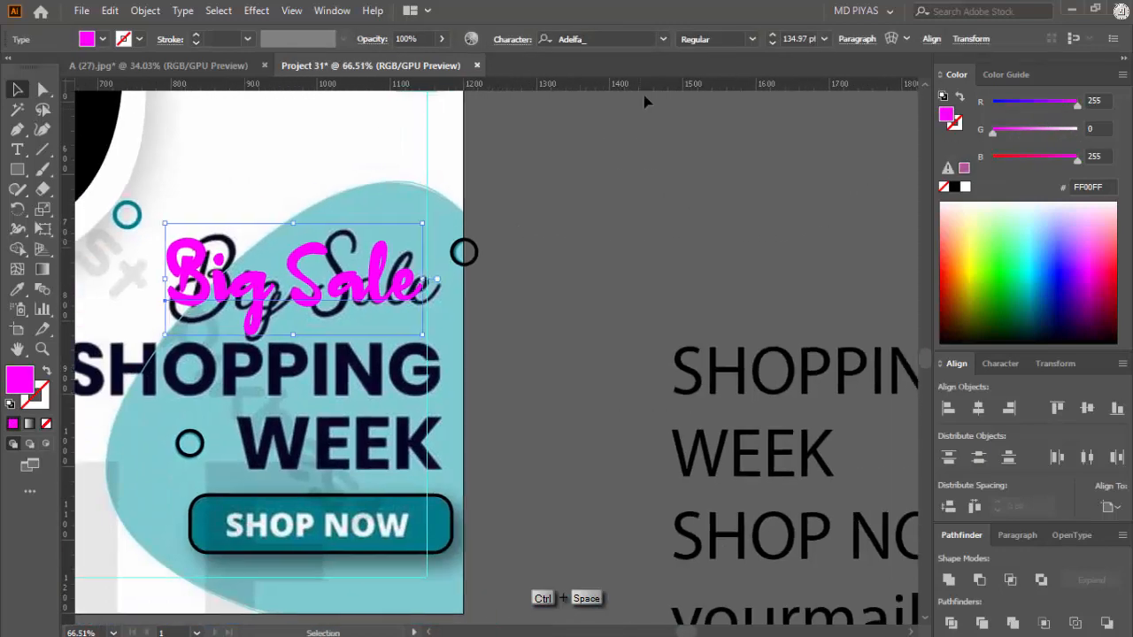
pyautogui.click(662, 39)
pyautogui.scroll(-4, 757, 283)
pyautogui.scroll(-5, 758, 283)
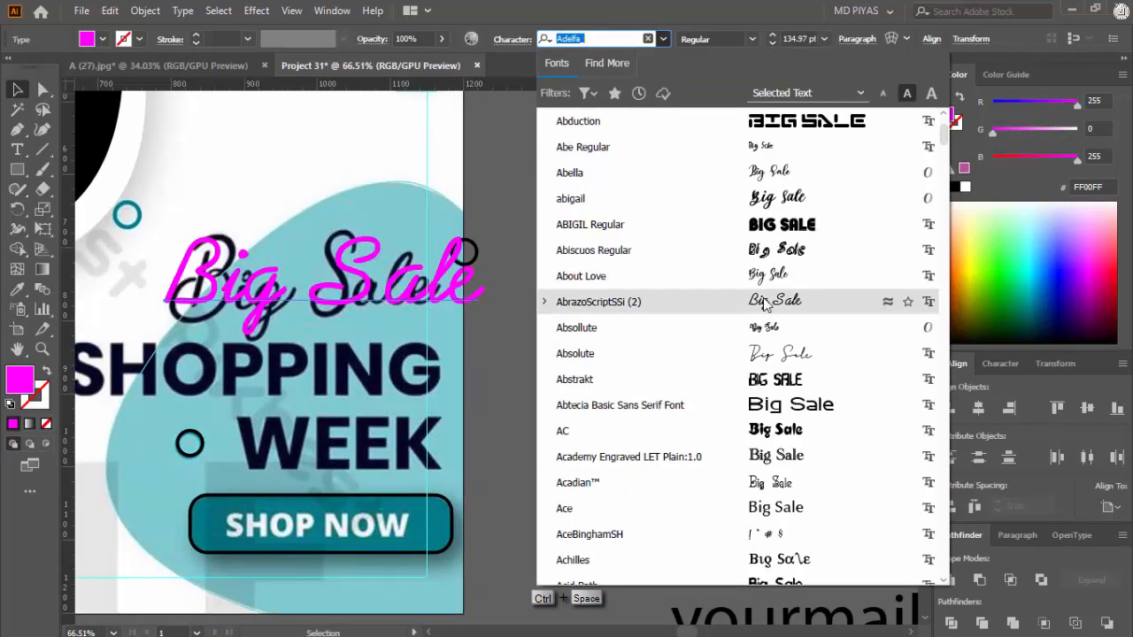
pyautogui.scroll(-1, 766, 300)
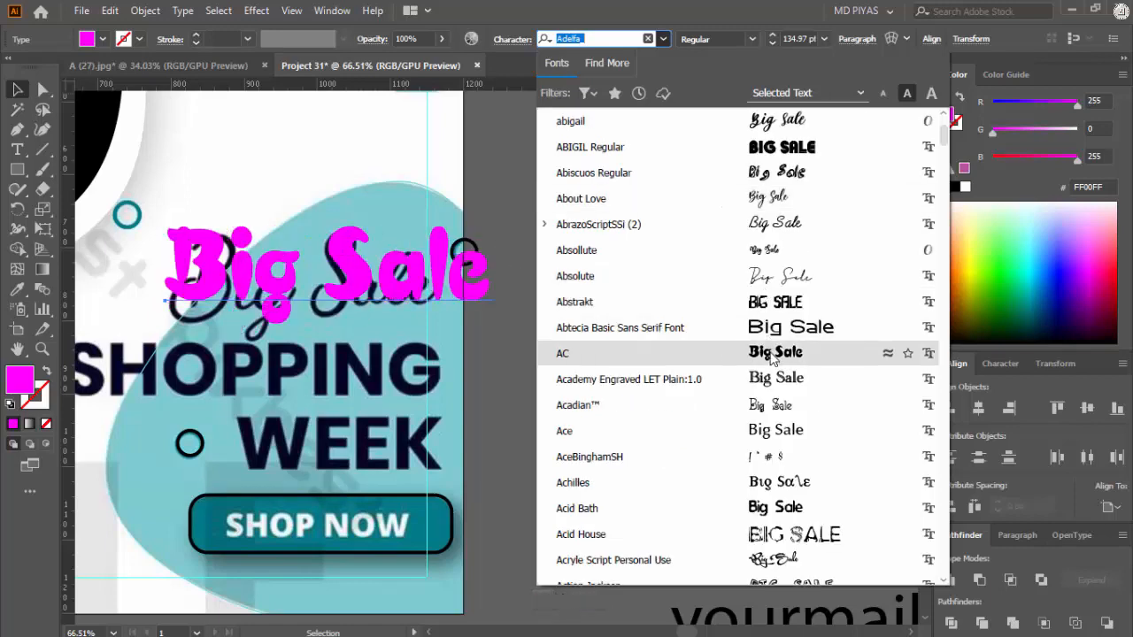
pyautogui.scroll(-4, 774, 377)
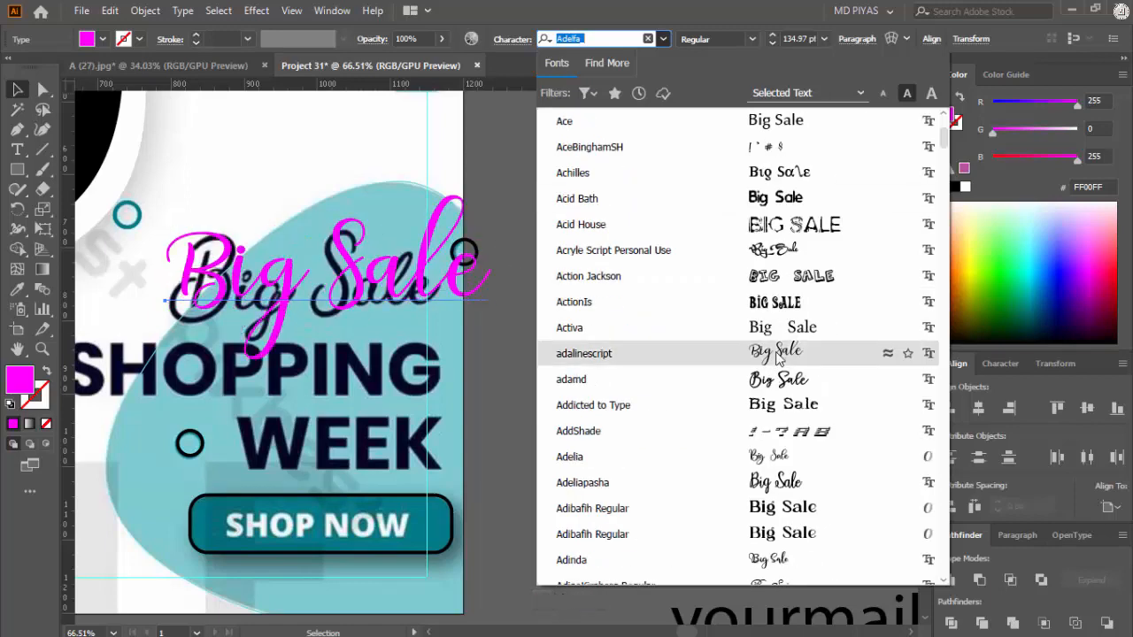
pyautogui.scroll(-4, 779, 380)
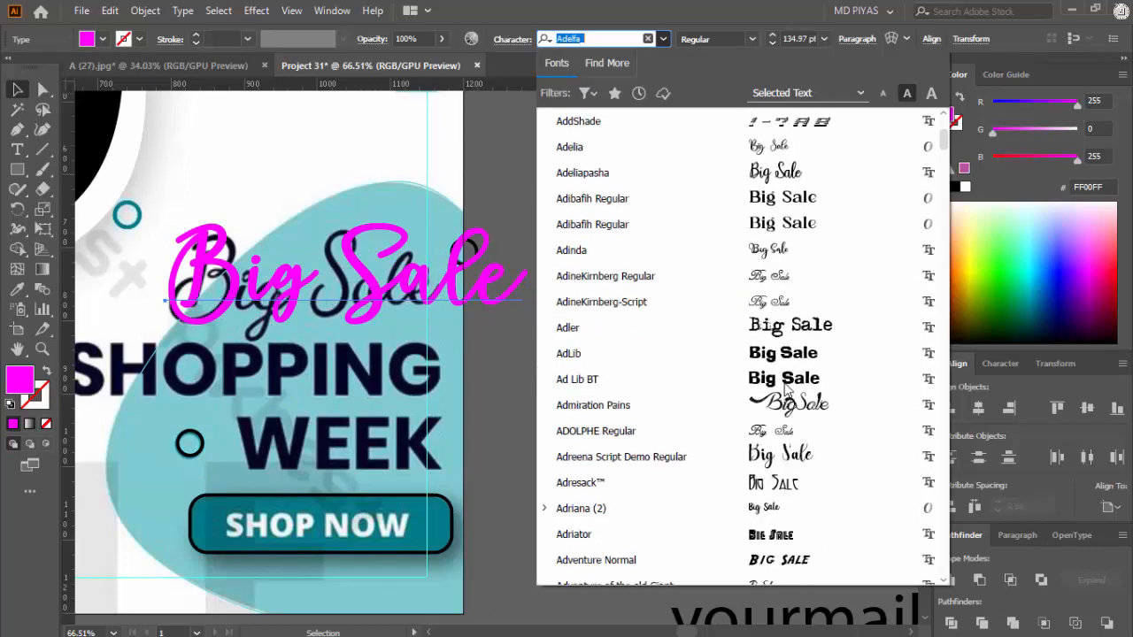
pyautogui.scroll(2, 781, 349)
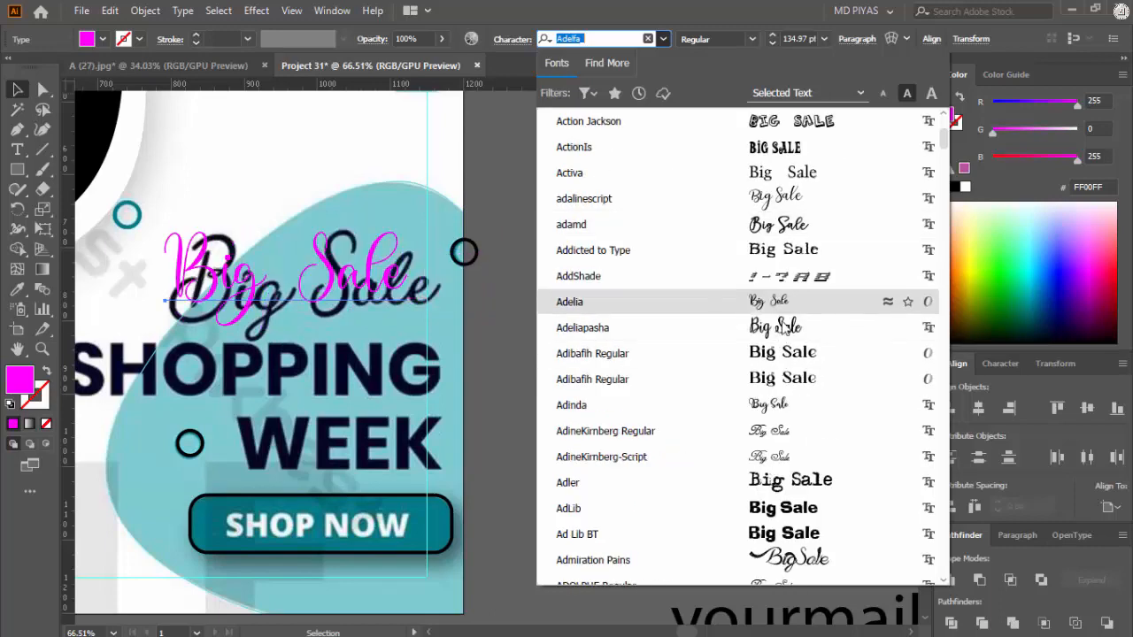
pyautogui.scroll(-3, 783, 403)
pyautogui.scroll(-3, 797, 402)
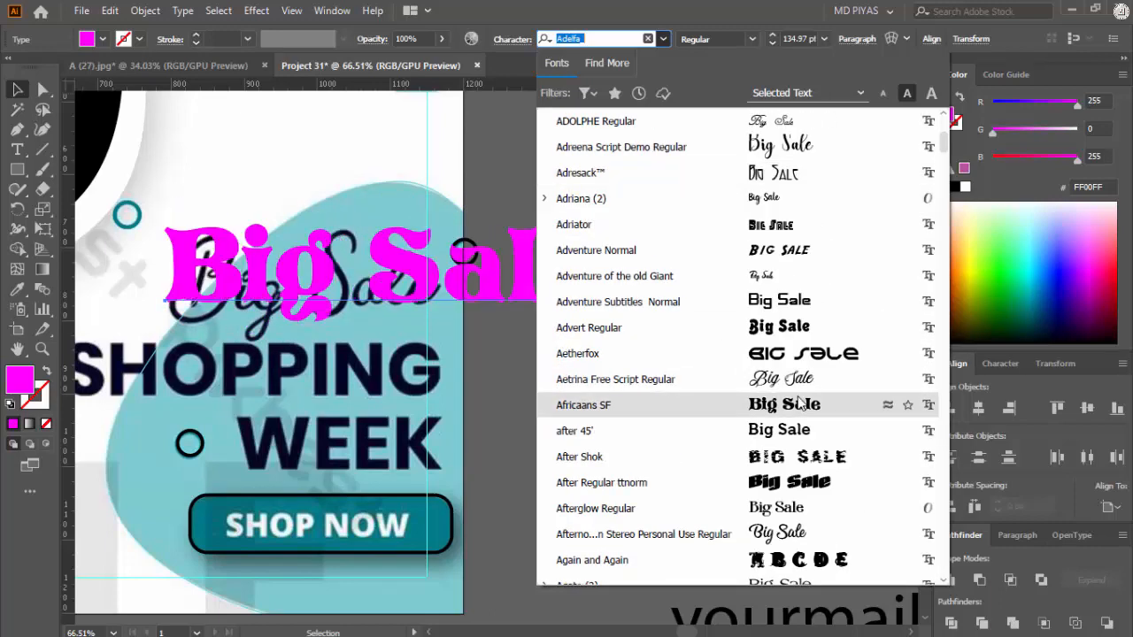
pyautogui.scroll(-12, 801, 403)
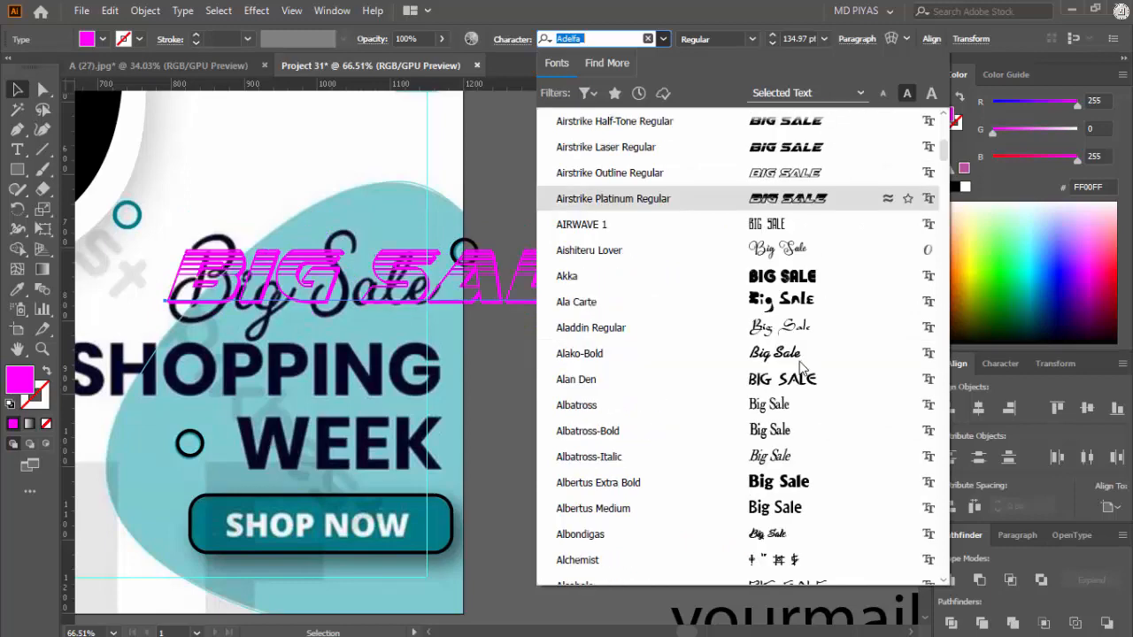
pyautogui.scroll(20, 797, 363)
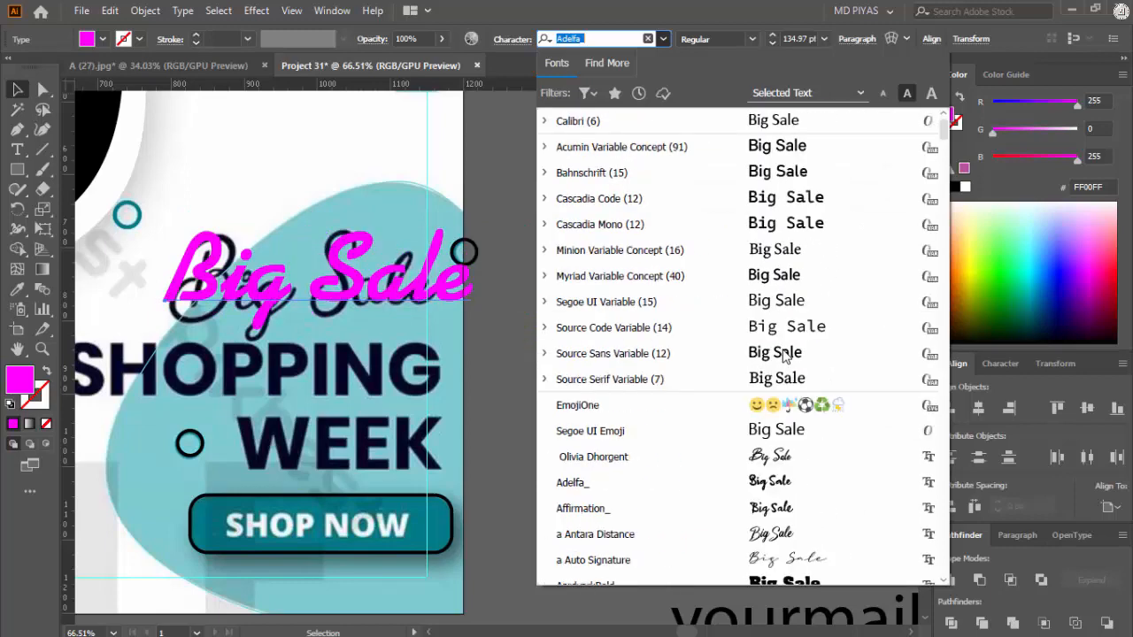
pyautogui.scroll(1, 784, 354)
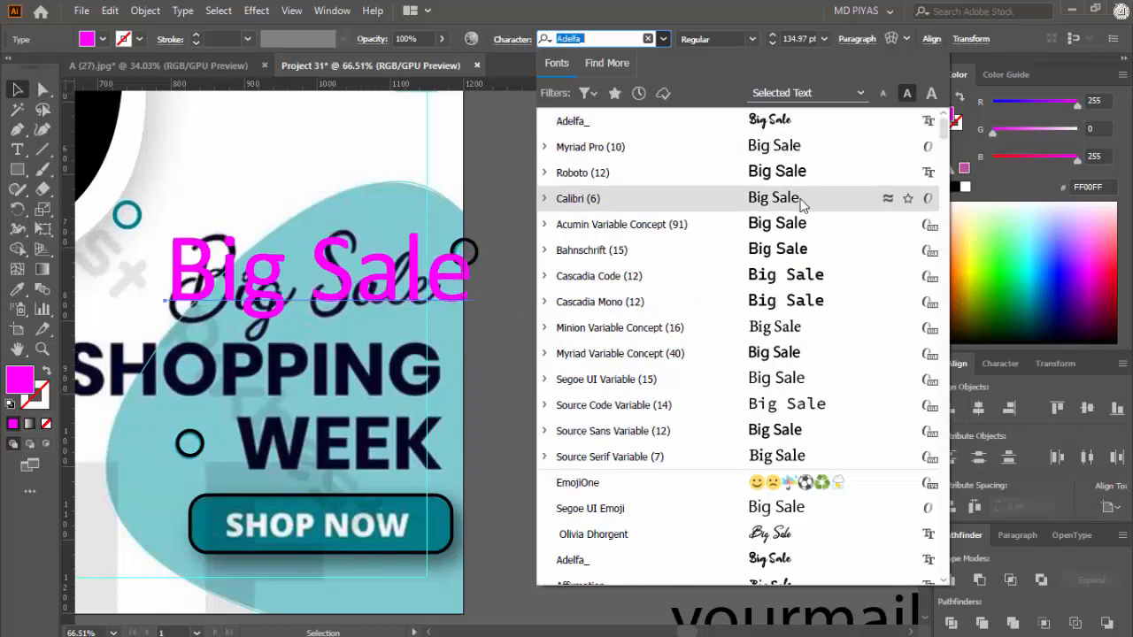
pyautogui.scroll(-3, 801, 206)
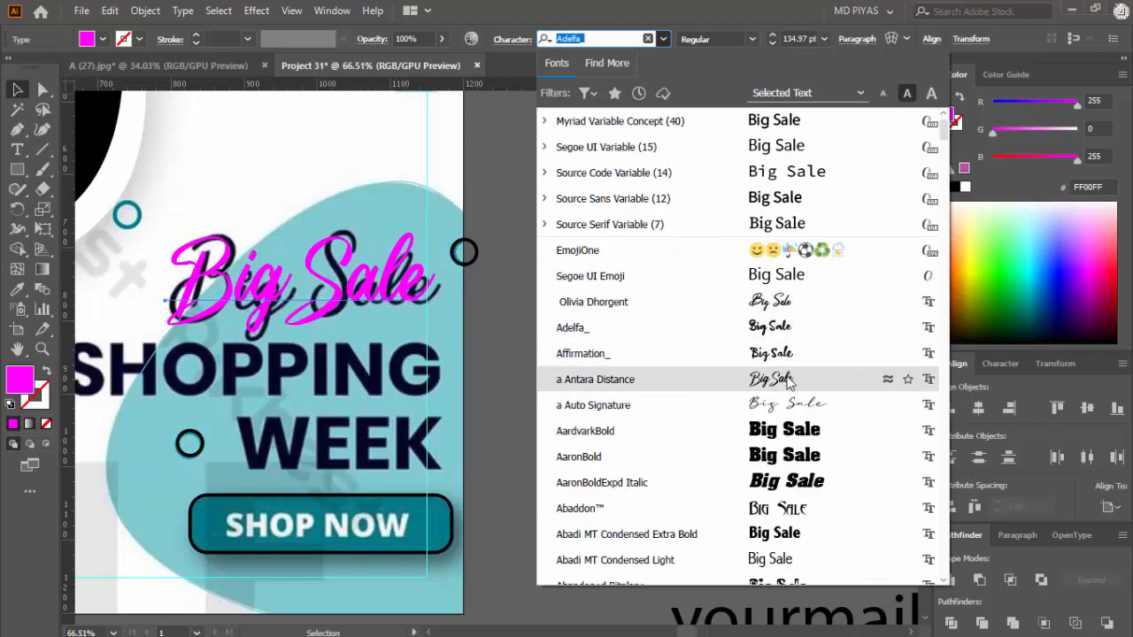
pyautogui.click(790, 381)
pyautogui.click(620, 338)
# Step: Cut SHOPPING out of the text block and paste it as a separate text object above the block
pyautogui.moveTo(362, 297); pyautogui.dragTo(583, 298)
pyautogui.moveTo(586, 303); pyautogui.dragTo(455, 366)
pyautogui.click(563, 196)
pyautogui.moveTo(508, 305); pyautogui.dragTo(589, 283)
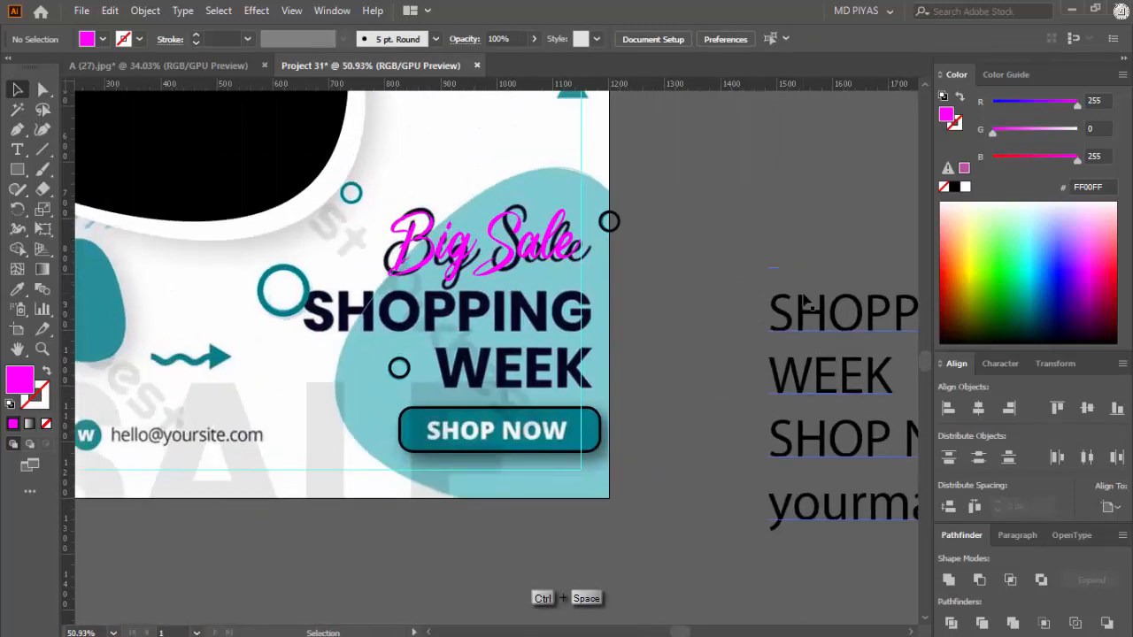
pyautogui.moveTo(805, 301); pyautogui.dragTo(514, 287)
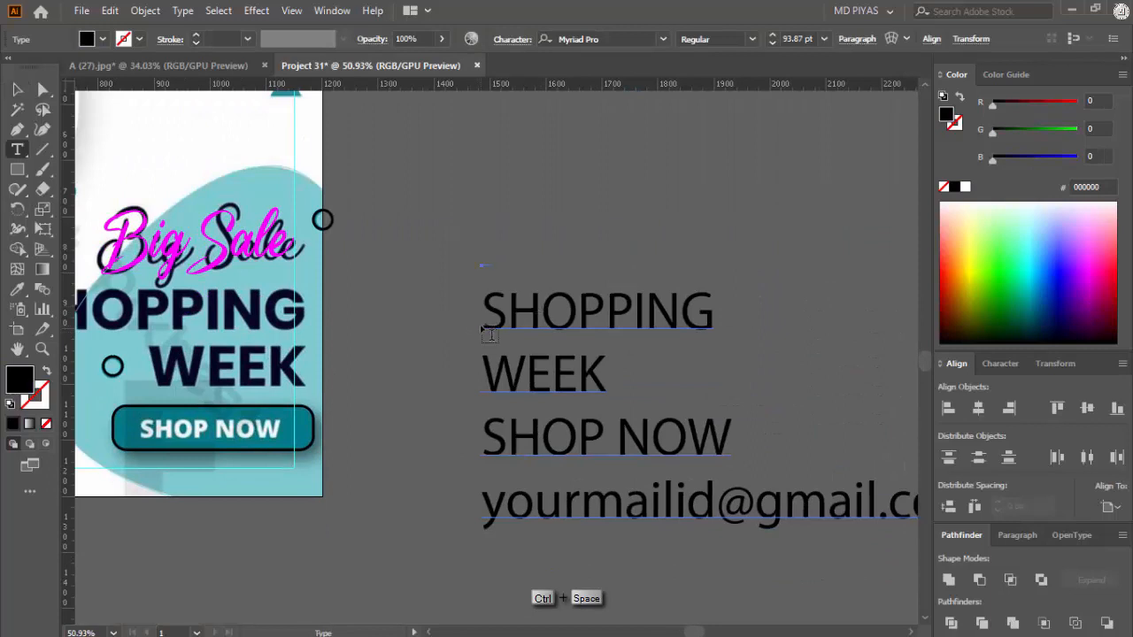
pyautogui.moveTo(489, 335); pyautogui.dragTo(708, 324)
pyautogui.hotkey('ctrl', 'x')
pyautogui.scroll(2, 620, 248)
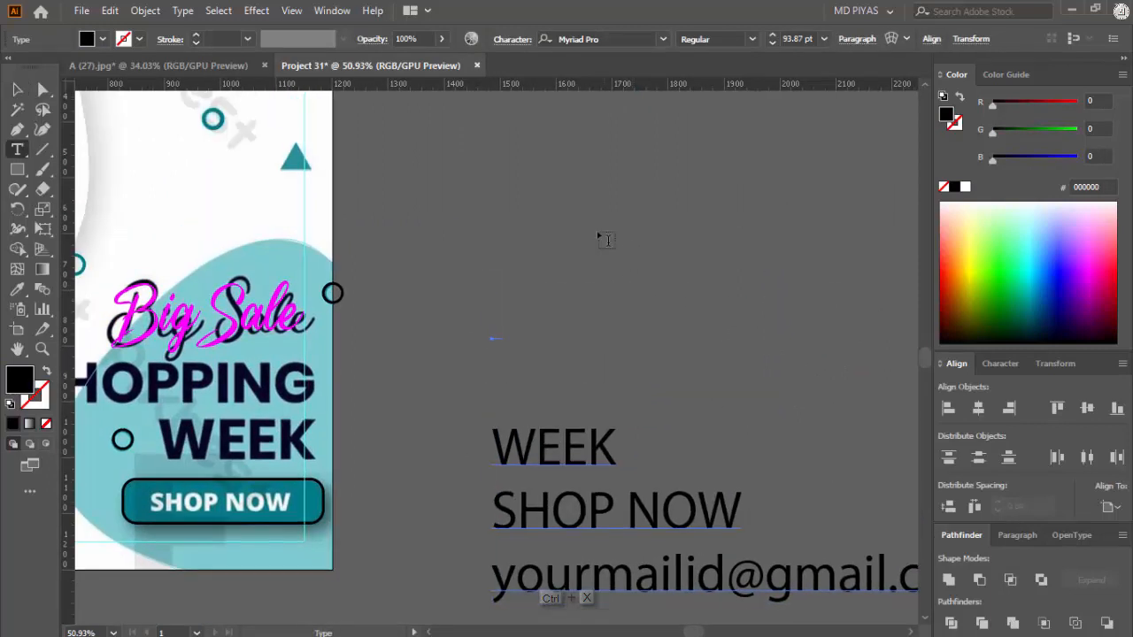
pyautogui.click(607, 239)
pyautogui.hotkey('ctrl', 'v')
# Step: Cut WEEK out of the text block, paste it as its own text object and place it directly beneath SHOPPING
pyautogui.tripleClick(556, 446)
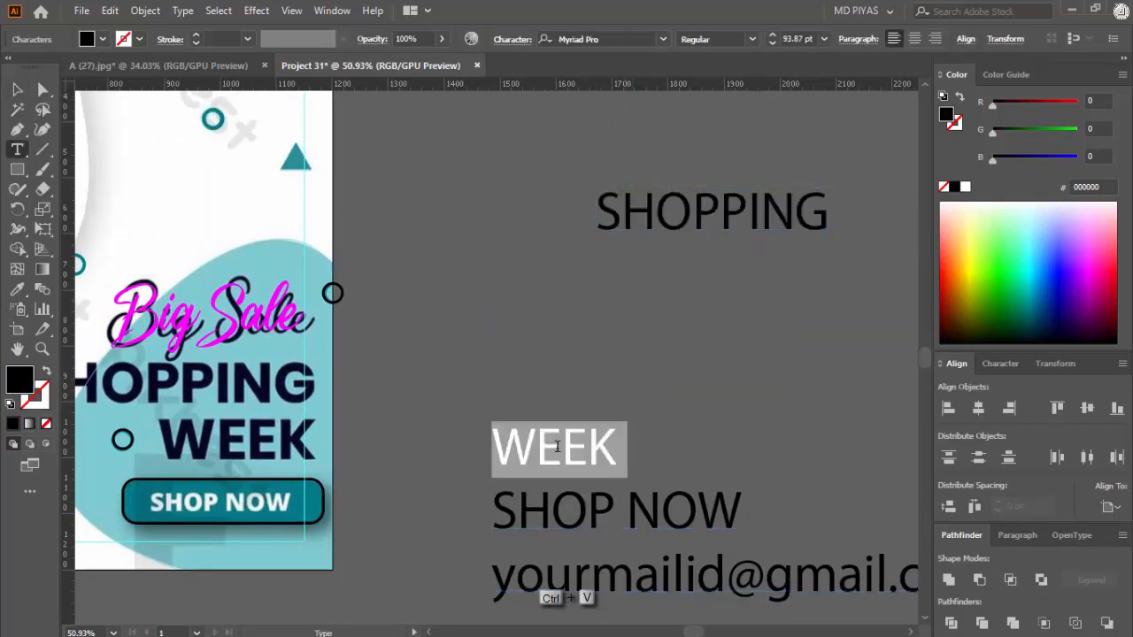
pyautogui.click(557, 446)
pyautogui.doubleClick(558, 446)
pyautogui.hotkey('ctrl', 'x')
pyautogui.press('Escape')
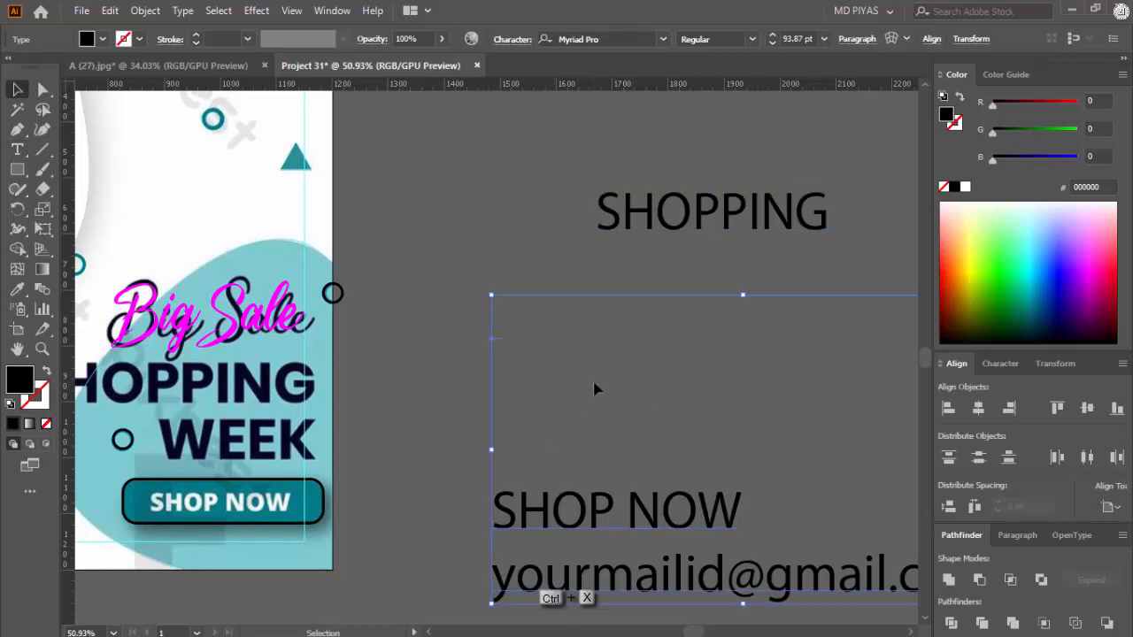
pyautogui.press('t')
pyautogui.click(633, 317)
pyautogui.hotkey('ctrl', 'v')
pyautogui.press('Escape')
pyautogui.moveTo(683, 287); pyautogui.dragTo(659, 260)
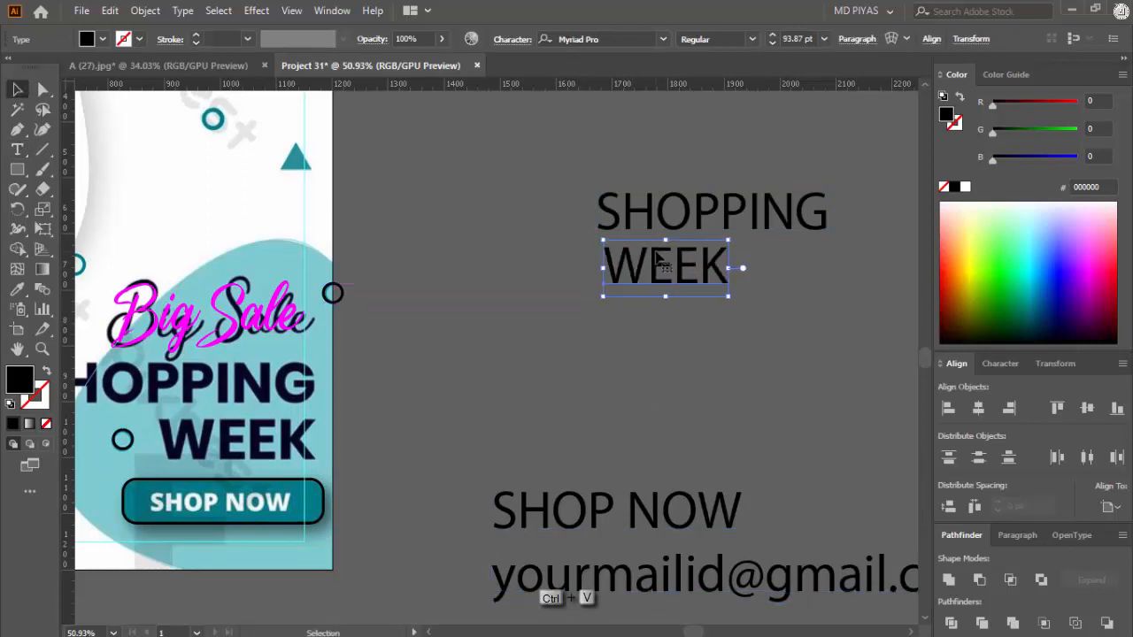
# Step: Set the SHOPPING and WEEK texts in the AardvarkBold font and deselect them
pyautogui.moveTo(591, 319); pyautogui.dragTo(669, 324)
pyautogui.click(584, 38)
pyautogui.scroll(-6, 746, 239)
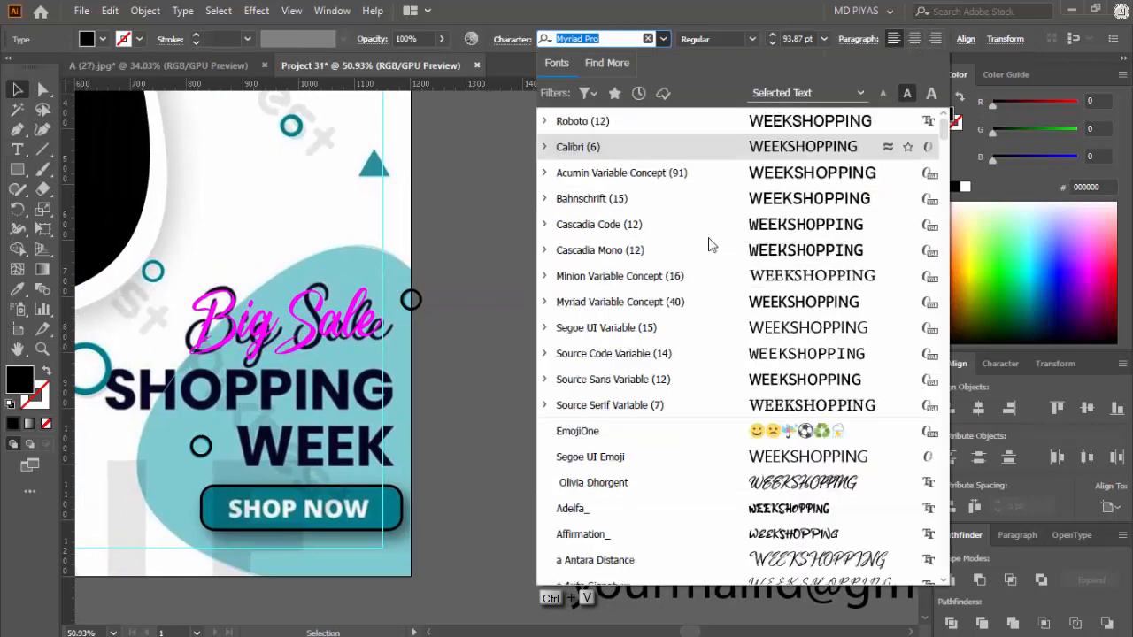
pyautogui.click(744, 233)
pyautogui.click(628, 275)
# Step: Move WEEK apart from SHOPPING, then fit SHOPPING over the flyer's matching headline word at 87.36 pt
pyautogui.moveTo(750, 269); pyautogui.dragTo(735, 332)
pyautogui.moveTo(841, 215); pyautogui.dragTo(637, 353)
pyautogui.moveTo(643, 352); pyautogui.dragTo(422, 365)
pyautogui.moveTo(539, 374); pyautogui.dragTo(520, 375)
# Step: Fill the SHOPPING headline text with magenta FF00FF and deselect it
pyautogui.click(965, 187)
pyautogui.click(736, 293)
pyautogui.click(506, 381)
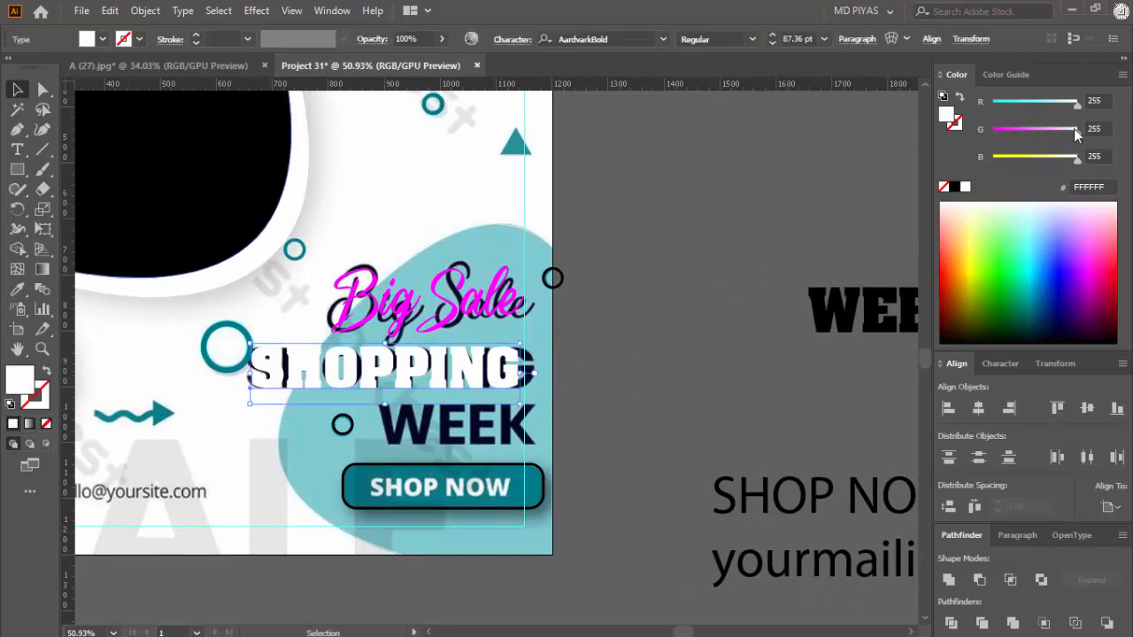
pyautogui.moveTo(1076, 131); pyautogui.dragTo(991, 132)
pyautogui.click(730, 274)
# Step: Move SHOPPING to end at the flyer's right margin guide and enlarge it to 90.57 pt over the reference word
pyautogui.moveTo(506, 380); pyautogui.dragTo(543, 371)
pyautogui.click(744, 305)
pyautogui.moveTo(782, 286); pyautogui.dragTo(626, 338)
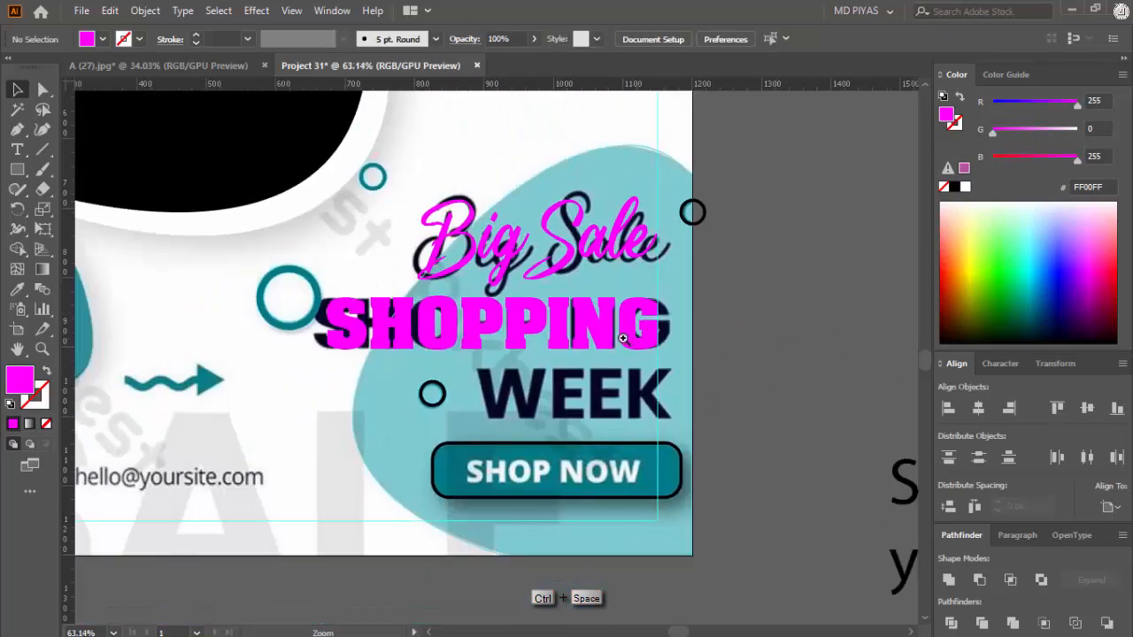
pyautogui.moveTo(265, 344); pyautogui.dragTo(440, 317)
pyautogui.click(390, 329)
pyautogui.moveTo(370, 328); pyautogui.dragTo(348, 326)
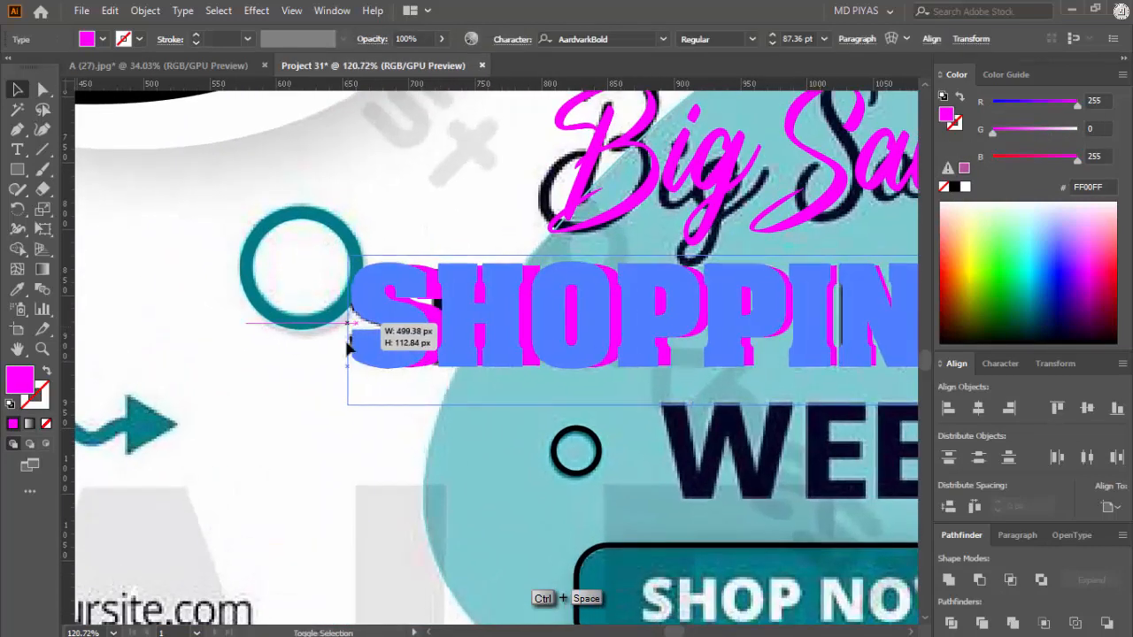
pyautogui.moveTo(655, 305); pyautogui.dragTo(473, 297)
pyautogui.moveTo(573, 324)
pyautogui.mouseDown()
pyautogui.moveTo(599, 321)
pyautogui.moveTo(573, 320)
pyautogui.mouseUp()
pyautogui.moveTo(725, 319); pyautogui.dragTo(581, 316)
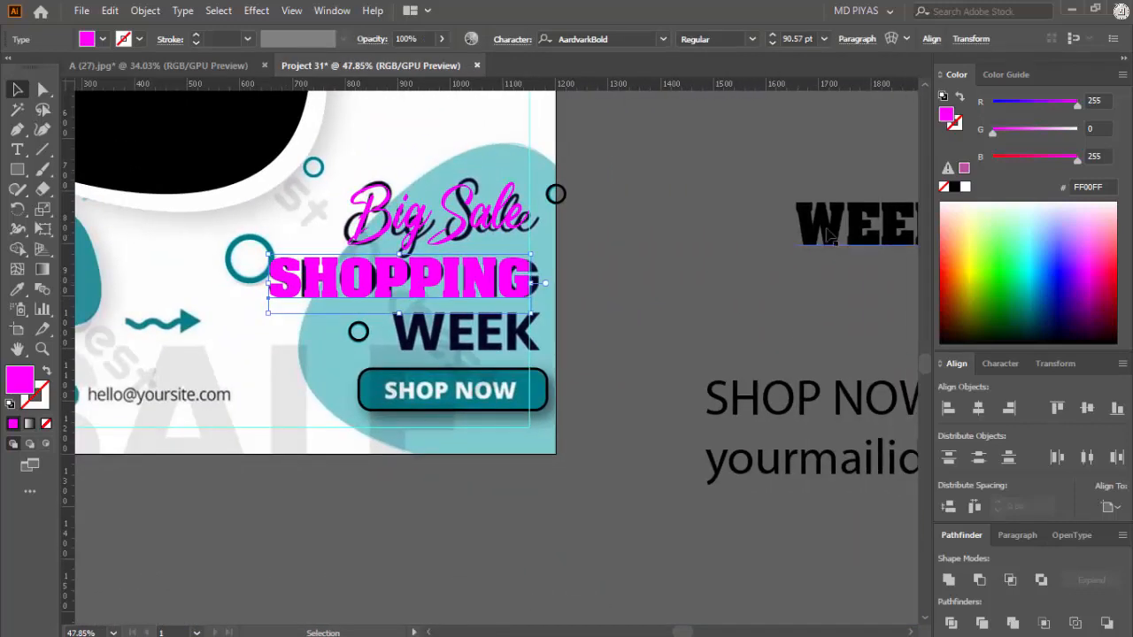
# Step: Copy SHOPPING's magenta formatting onto WEEK and fit it over the flyer's matching word, ending at the right margin guide
pyautogui.click(750, 236)
pyautogui.press('i')
pyautogui.click(507, 282)
pyautogui.moveTo(766, 228); pyautogui.dragTo(390, 336)
pyautogui.moveTo(451, 336); pyautogui.dragTo(576, 346)
pyautogui.click(678, 334)
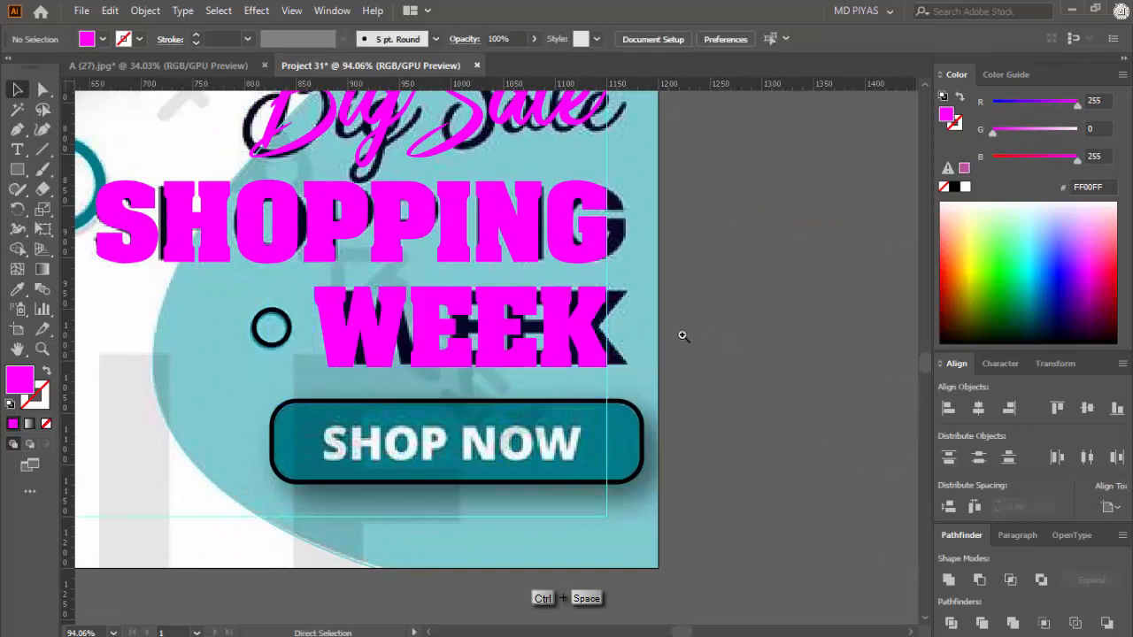
pyautogui.moveTo(678, 337); pyautogui.dragTo(711, 341)
pyautogui.click(741, 333)
pyautogui.moveTo(416, 334); pyautogui.dragTo(459, 334)
pyautogui.moveTo(460, 333); pyautogui.dragTo(445, 333)
pyautogui.moveTo(626, 334); pyautogui.dragTo(416, 346)
pyautogui.click(494, 342)
pyautogui.moveTo(531, 358); pyautogui.dragTo(594, 359)
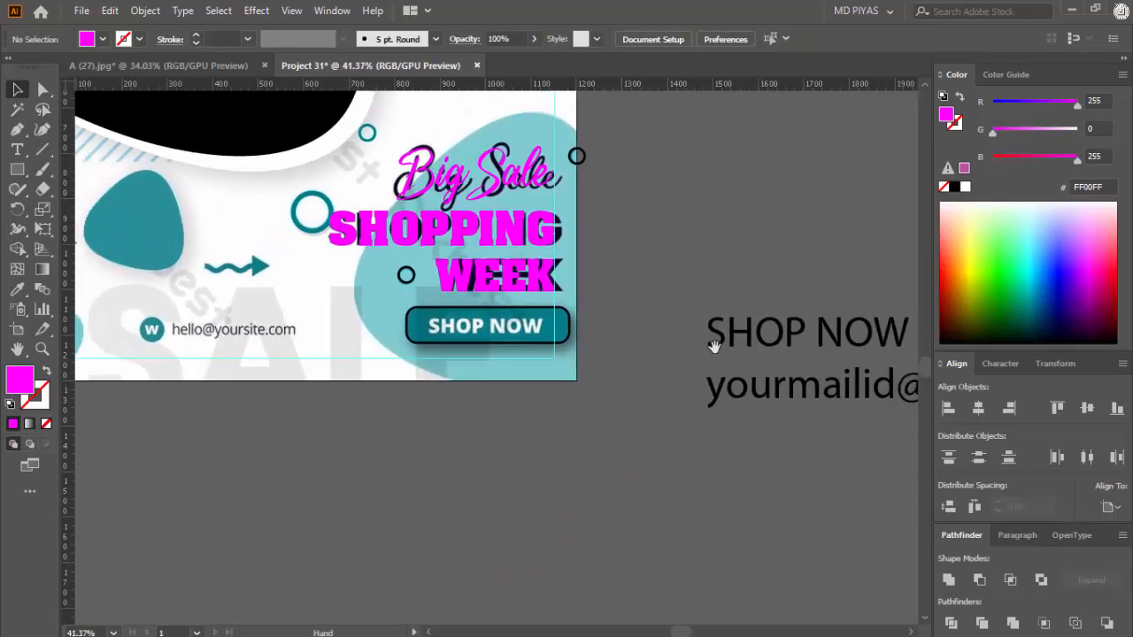
# Step: Cut SHOP NOW out of the text block and paste it as a separate text object below the flyer
pyautogui.moveTo(745, 346); pyautogui.dragTo(862, 346)
pyautogui.press('t')
pyautogui.hotkey('ctrl', 'x')
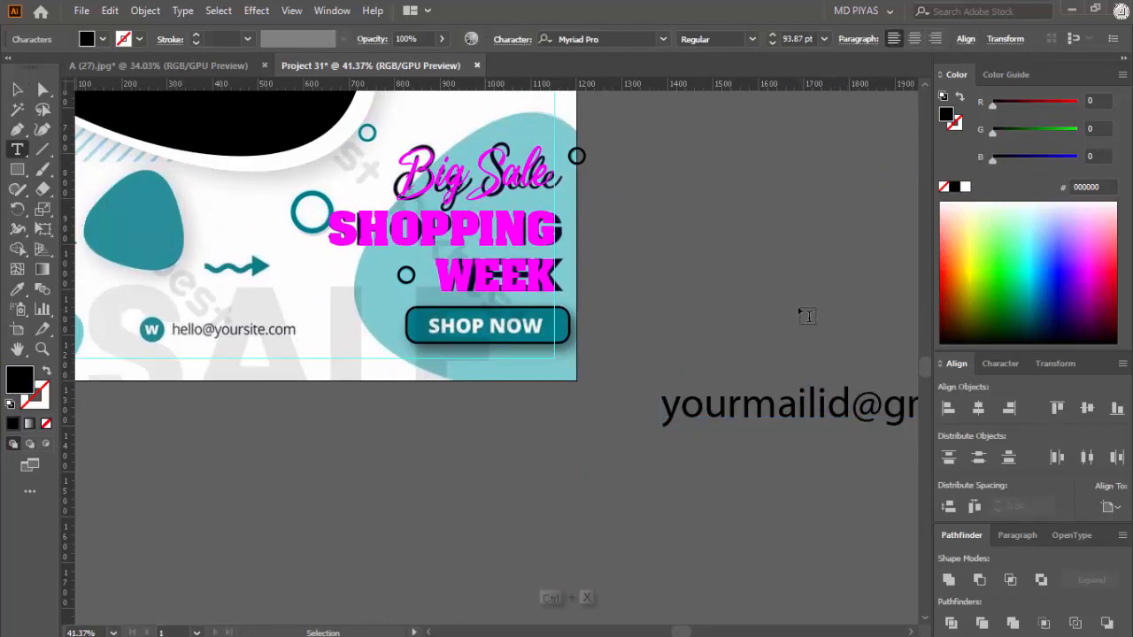
pyautogui.press('Escape')
pyautogui.press('t')
pyautogui.click(428, 500)
pyautogui.hotkey('ctrl', 'v')
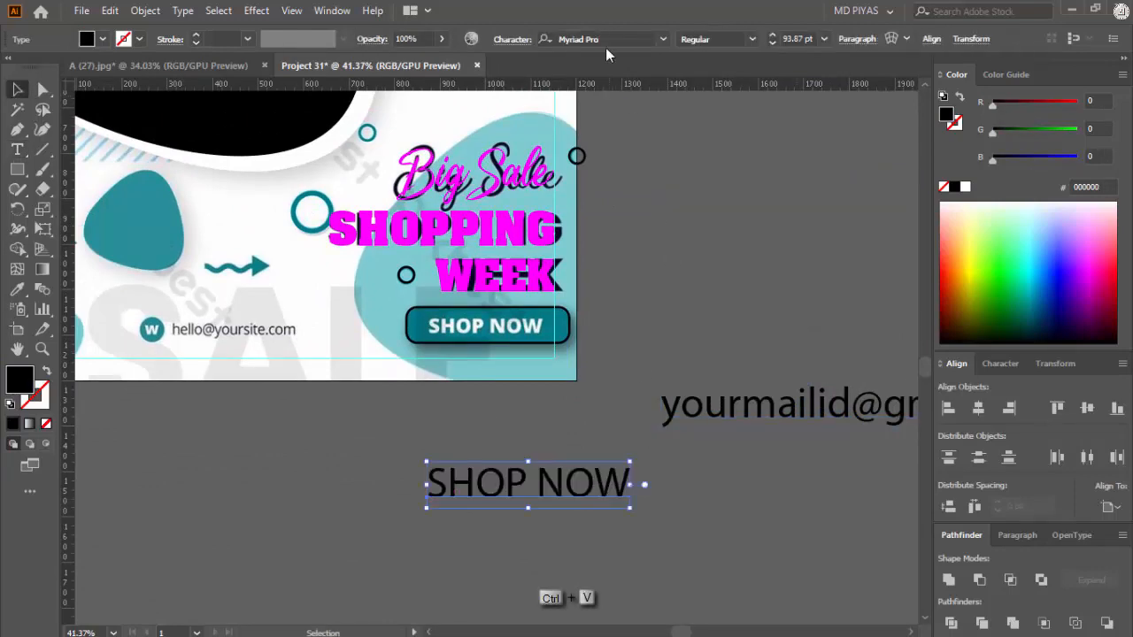
# Step: Set the SHOP NOW text in the Roboto font with the Regular style
pyautogui.write('roboto')
pyautogui.press('Return')
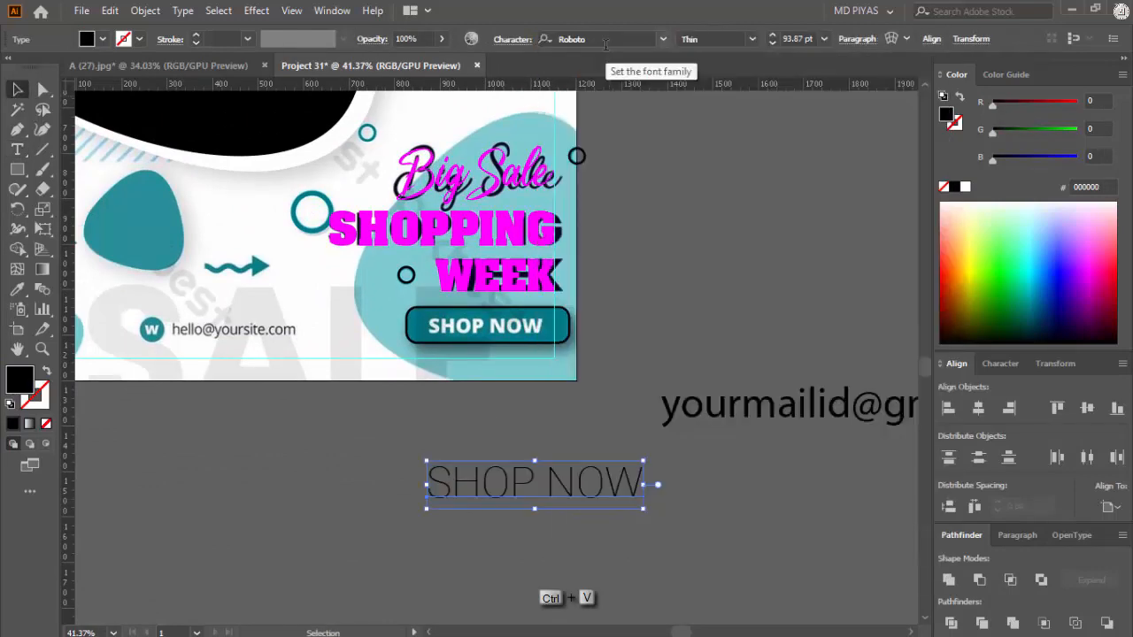
pyautogui.click(752, 39)
pyautogui.click(723, 125)
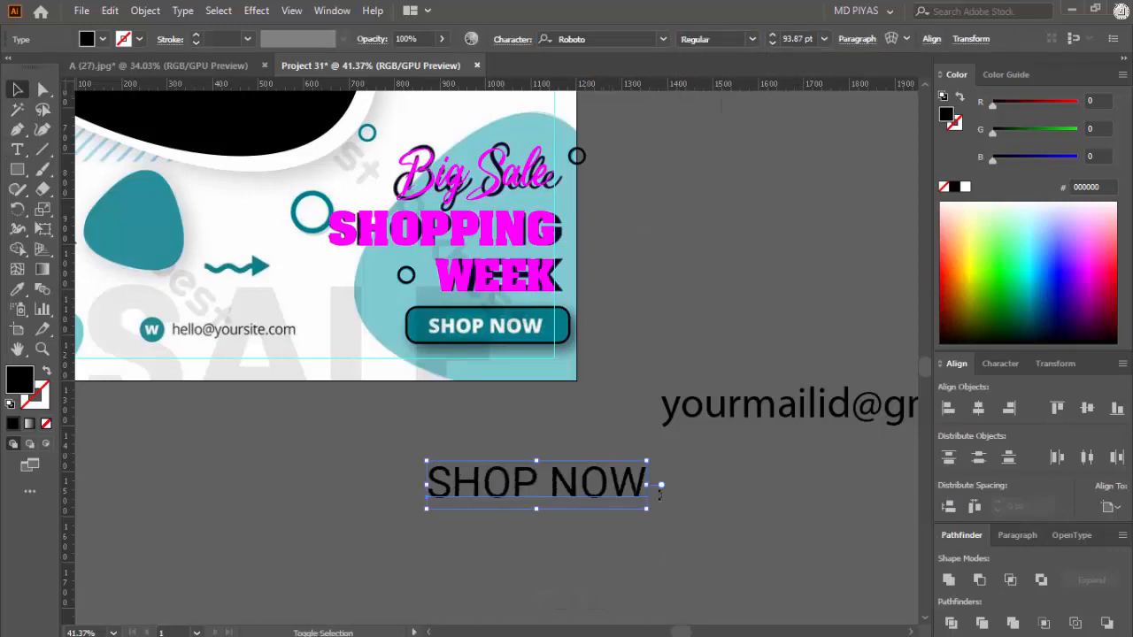
# Step: Scale SHOP NOW down and place it over the matching label on the flyer's button
pyautogui.moveTo(609, 485); pyautogui.dragTo(598, 485)
pyautogui.moveTo(585, 486); pyautogui.dragTo(537, 331)
pyautogui.moveTo(461, 322); pyautogui.dragTo(365, 411)
pyautogui.click(688, 344)
pyautogui.hscroll(3, 620, 438)
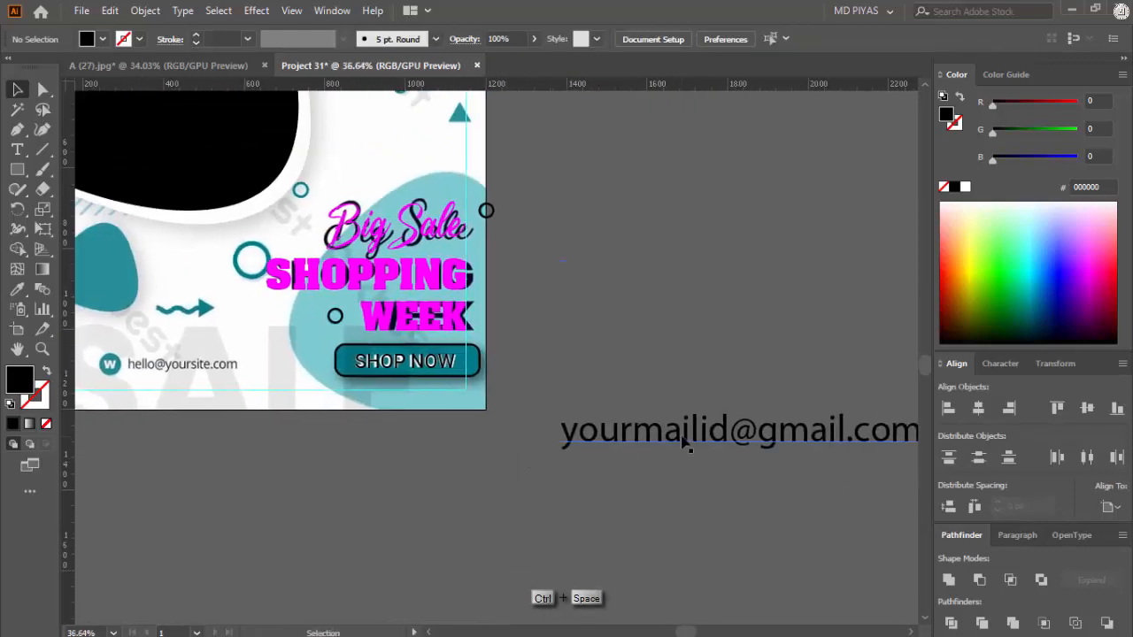
# Step: Cut the e-mail address out of the remaining text block and paste it as its own text just below the flyer
pyautogui.click(660, 443)
pyautogui.hotkey('ctrl', 'a')
pyautogui.hotkey('ctrl', 'x')
pyautogui.press('Escape')
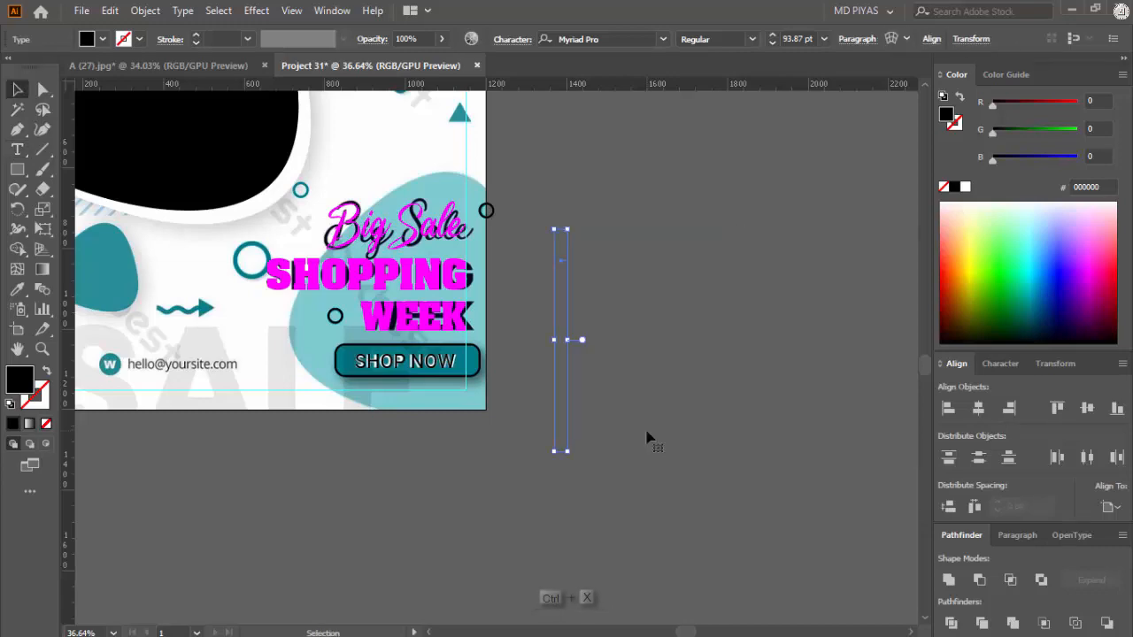
pyautogui.click(649, 438)
pyautogui.moveTo(261, 460); pyautogui.dragTo(385, 440)
pyautogui.scroll(2, 580, 380)
pyautogui.press('t')
pyautogui.click(438, 439)
pyautogui.hotkey('ctrl', 'v')
pyautogui.press('Escape')
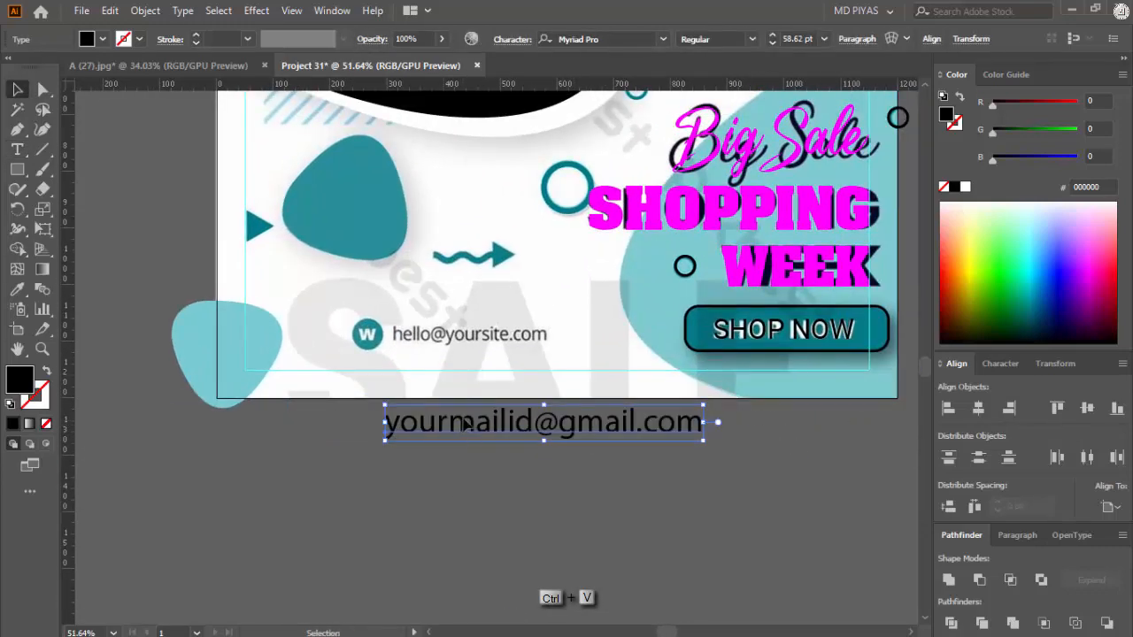
# Step: Move the e-mail text over the flyer's contact line and scale it down to 32.39 pt
pyautogui.moveTo(466, 423); pyautogui.dragTo(474, 335)
pyautogui.moveTo(710, 334); pyautogui.dragTo(541, 334)
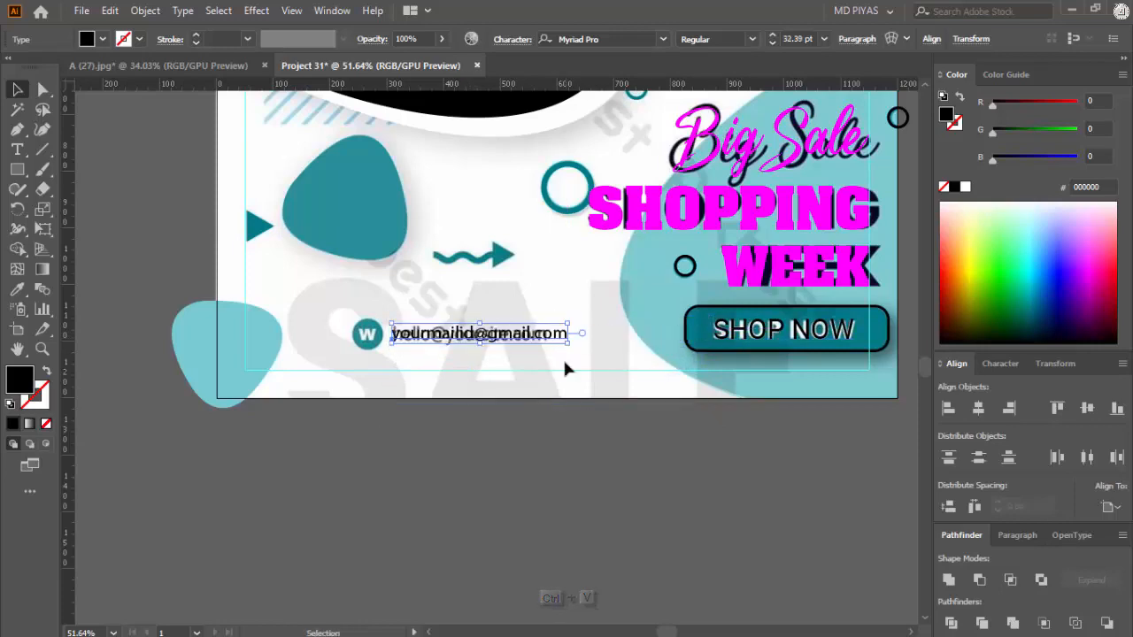
pyautogui.keyDown('ctrl'); pyautogui.click(522, 346); pyautogui.keyUp('ctrl')
pyautogui.moveTo(617, 325); pyautogui.dragTo(652, 326)
pyautogui.moveTo(605, 328); pyautogui.dragTo(611, 329)
pyautogui.click(549, 265)
# Step: Copy the woman's photo and the envelope icon from the A (27).jpg document into the Project 31 document
pyautogui.click(160, 67)
pyautogui.moveTo(429, 256); pyautogui.dragTo(345, 262)
pyautogui.moveTo(181, 262); pyautogui.dragTo(249, 340)
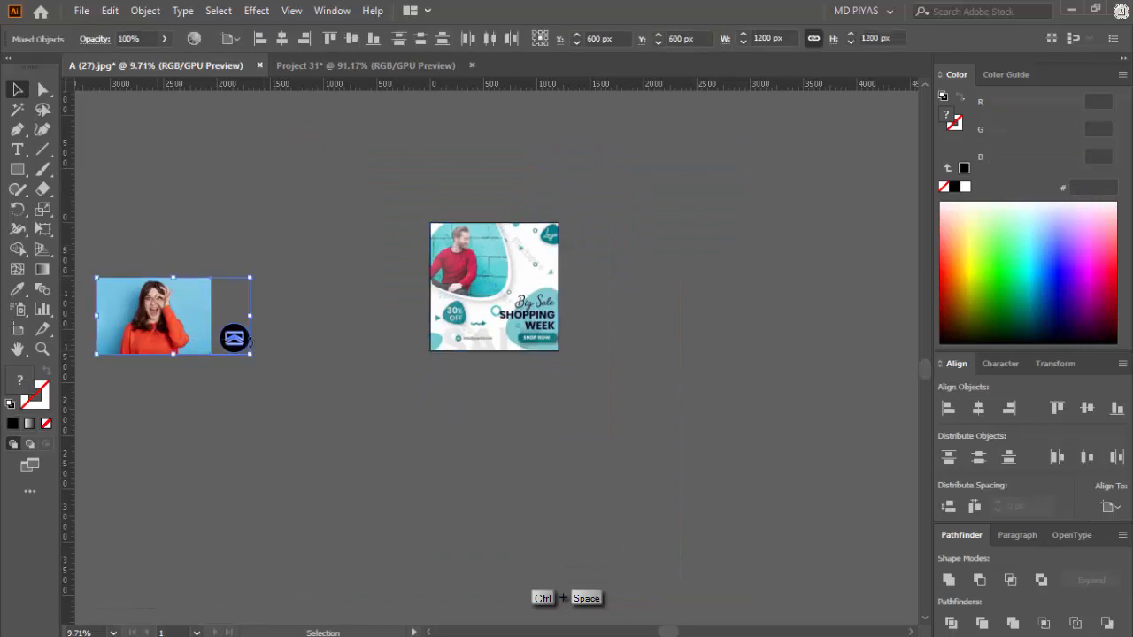
pyautogui.moveTo(395, 130); pyautogui.dragTo(332, 74)
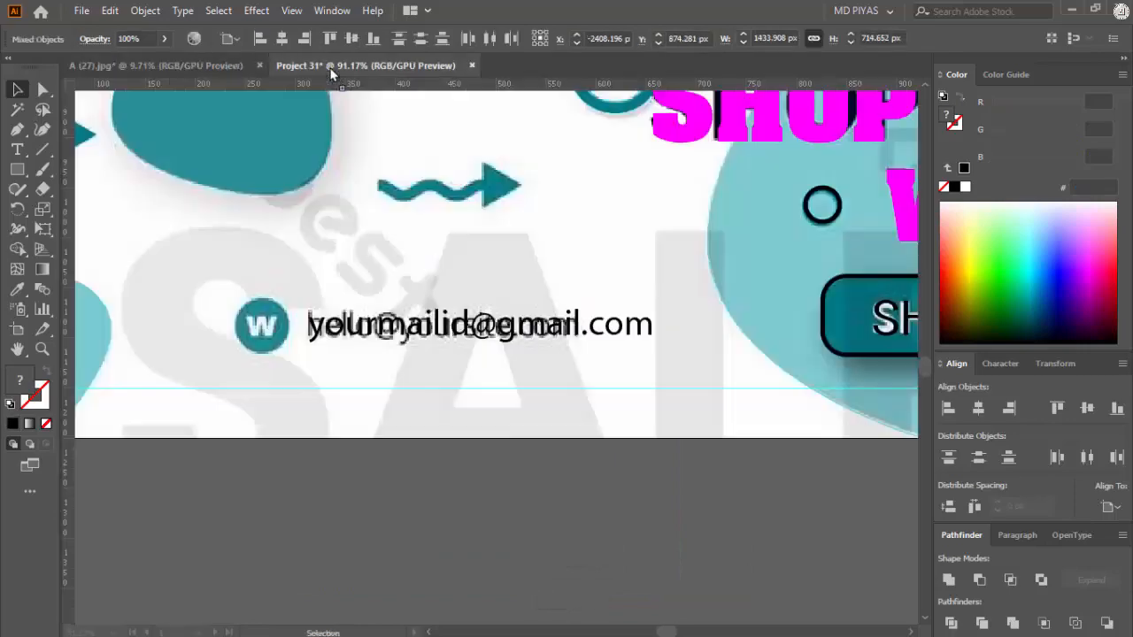
pyautogui.moveTo(396, 510); pyautogui.dragTo(403, 508)
# Step: Separate the envelope icon from the photo, shrink it and place it over the flyer's round W badge
pyautogui.moveTo(564, 453); pyautogui.dragTo(523, 395)
pyautogui.moveTo(546, 416); pyautogui.dragTo(276, 446)
pyautogui.click(533, 413)
pyautogui.moveTo(466, 474); pyautogui.dragTo(554, 397)
pyautogui.moveTo(520, 378); pyautogui.dragTo(645, 356)
pyautogui.moveTo(508, 330); pyautogui.dragTo(516, 309)
# Step: Align the envelope icon and the e-mail text on their vertical centres, then deselect them
pyautogui.keyDown('shift'); pyautogui.click(623, 331); pyautogui.keyUp('shift')
pyautogui.click(608, 324)
pyautogui.click(1088, 408)
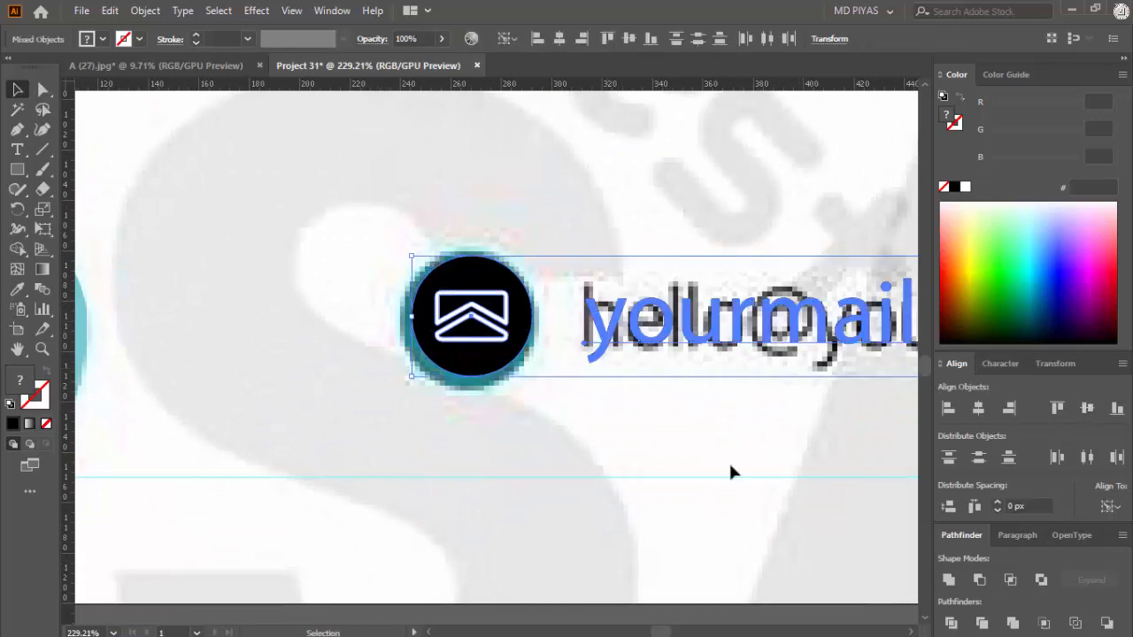
pyautogui.click(731, 463)
# Step: Fill the envelope icon's circle with the teal sampled from the flyer's artwork
pyautogui.click(495, 355)
pyautogui.press('a')
pyautogui.click(549, 398)
pyautogui.click(470, 358)
pyautogui.moveTo(574, 374); pyautogui.dragTo(245, 458)
pyautogui.moveTo(477, 353); pyautogui.dragTo(475, 381)
pyautogui.press('i')
pyautogui.click(531, 253)
# Step: Try a black fill on the envelope shapes inside the teal circle
pyautogui.moveTo(541, 397); pyautogui.dragTo(748, 366)
pyautogui.press('c')
pyautogui.click(561, 356)
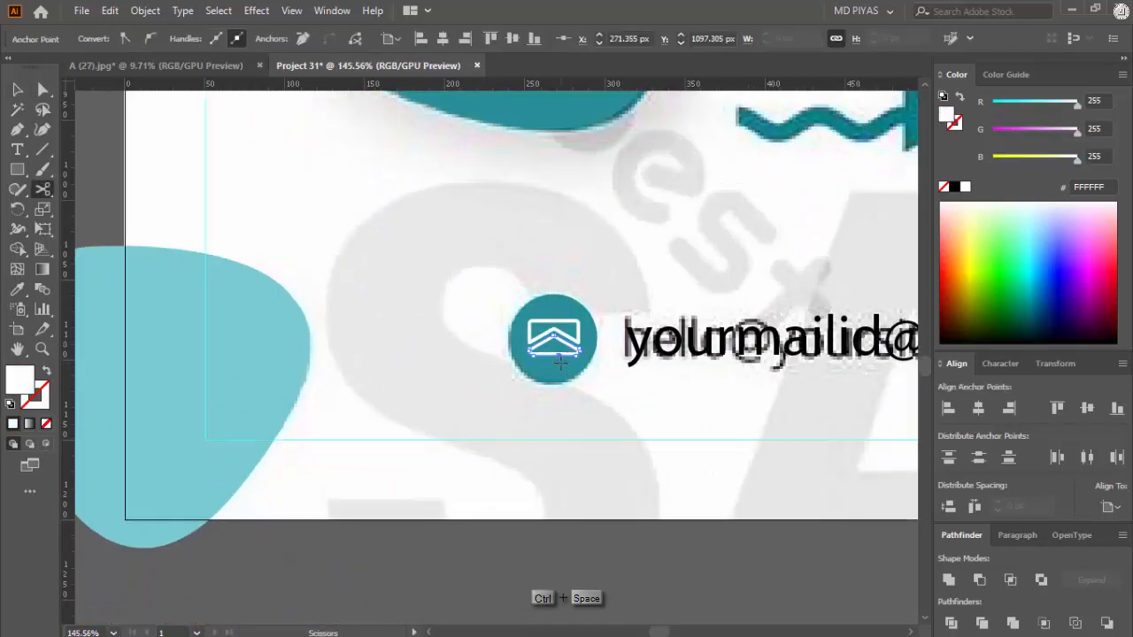
pyautogui.moveTo(583, 342); pyautogui.dragTo(708, 356)
pyautogui.press('v')
pyautogui.press('a')
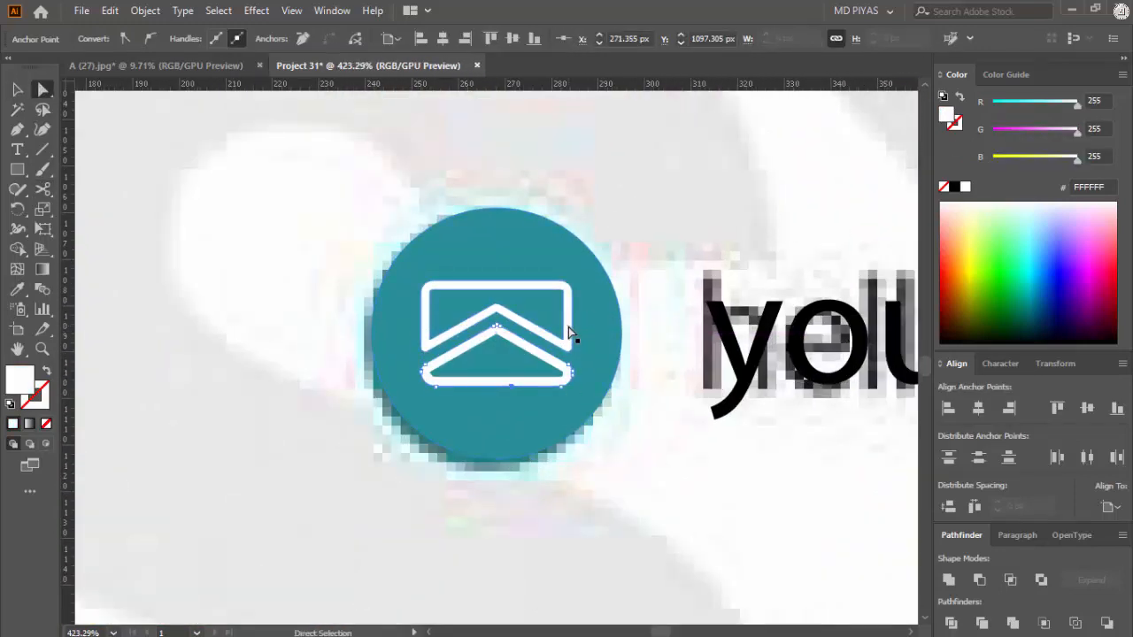
pyautogui.click(569, 327)
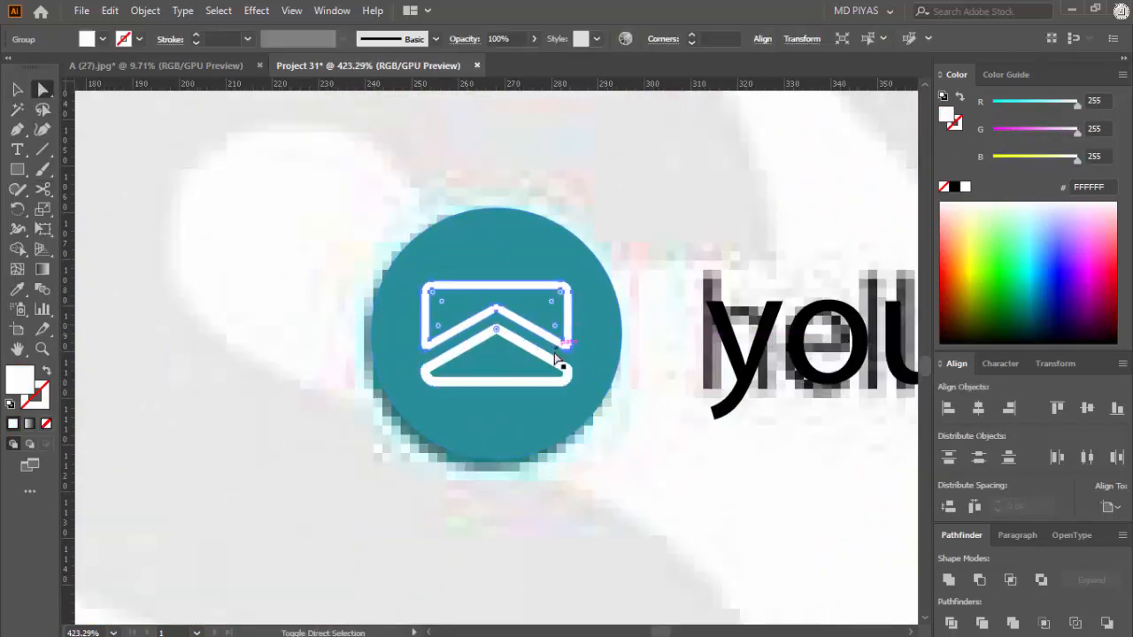
pyautogui.click(954, 187)
pyautogui.press('v')
pyautogui.click(650, 425)
pyautogui.moveTo(659, 366); pyautogui.dragTo(564, 498)
pyautogui.hotkey('ctrl', 'z')
pyautogui.click(566, 498)
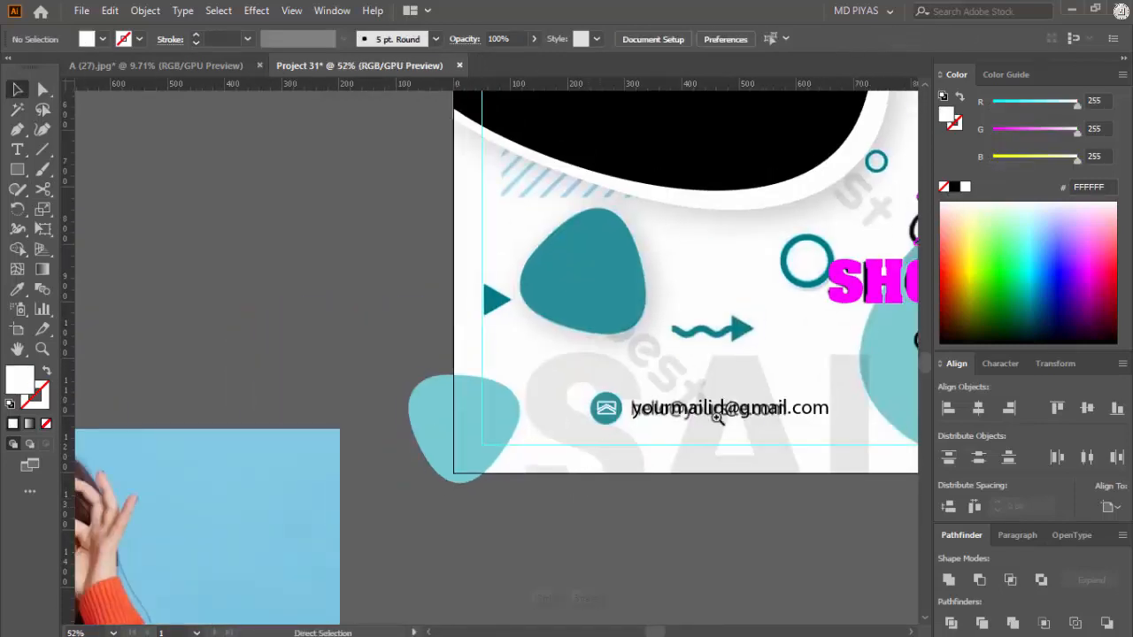
# Step: Duplicate the flyer's black photo shape onto the empty canvas and place the woman's photo behind the copy
pyautogui.moveTo(718, 417); pyautogui.dragTo(682, 474)
pyautogui.moveTo(681, 476); pyautogui.dragTo(485, 496)
pyautogui.moveTo(474, 400); pyautogui.dragTo(514, 381)
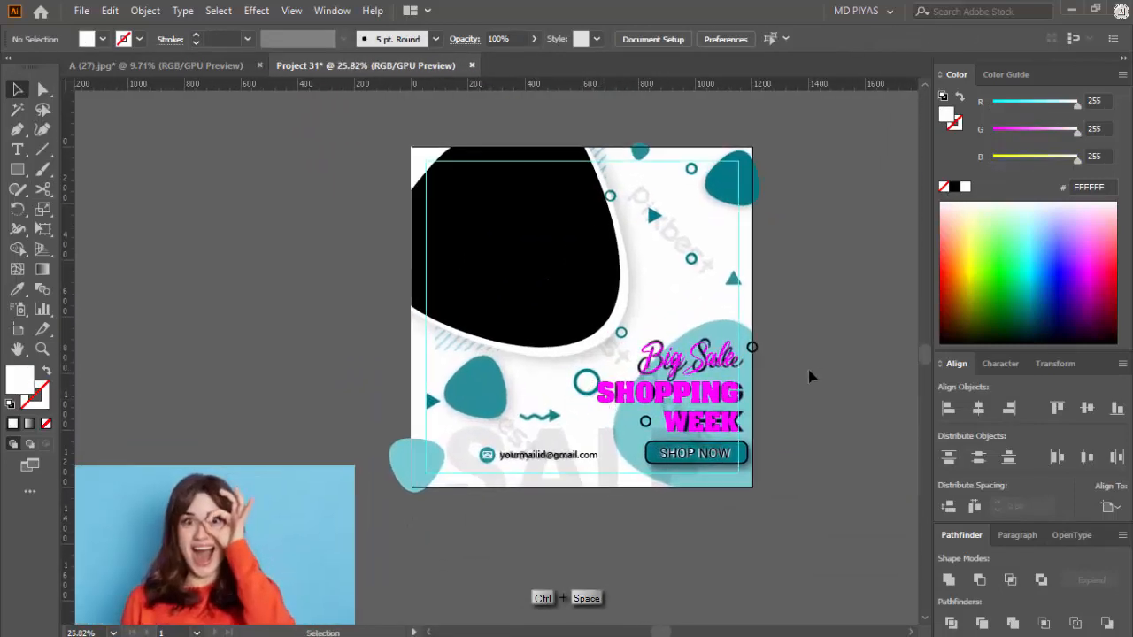
pyautogui.moveTo(540, 290); pyautogui.dragTo(496, 390)
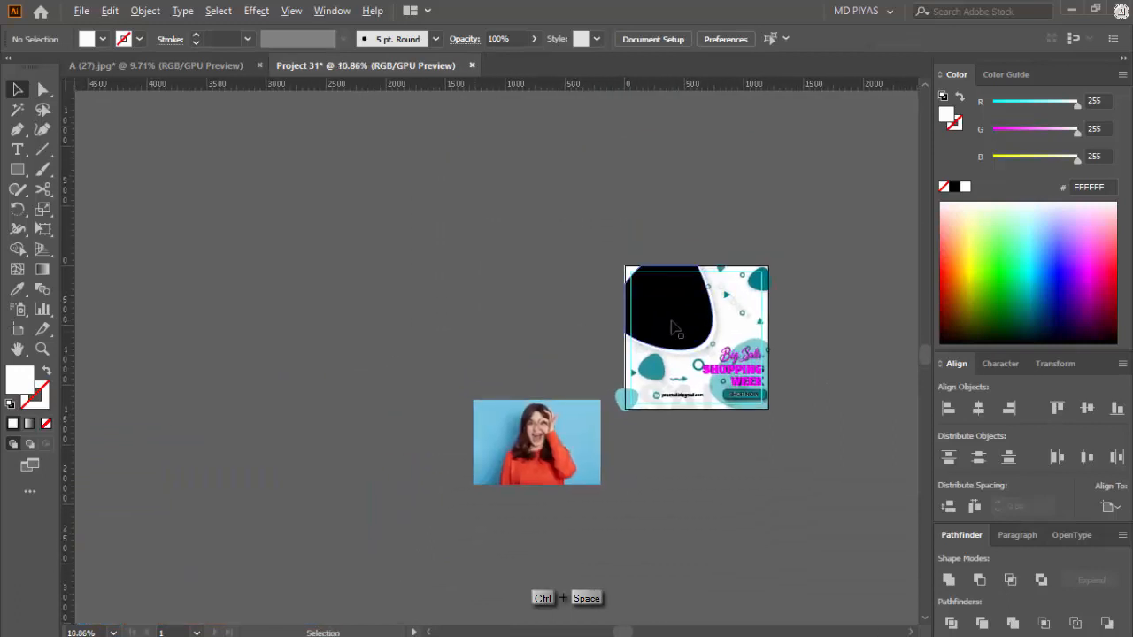
pyautogui.moveTo(671, 321); pyautogui.dragTo(479, 315)
pyautogui.moveTo(521, 438); pyautogui.dragTo(679, 263)
pyautogui.hotkey('ctrl', 'shift', '[')
# Step: Centre the duplicated black shape and the woman's photo on each other horizontally and vertically
pyautogui.keyDown('shift'); pyautogui.click(548, 336); pyautogui.keyUp('shift')
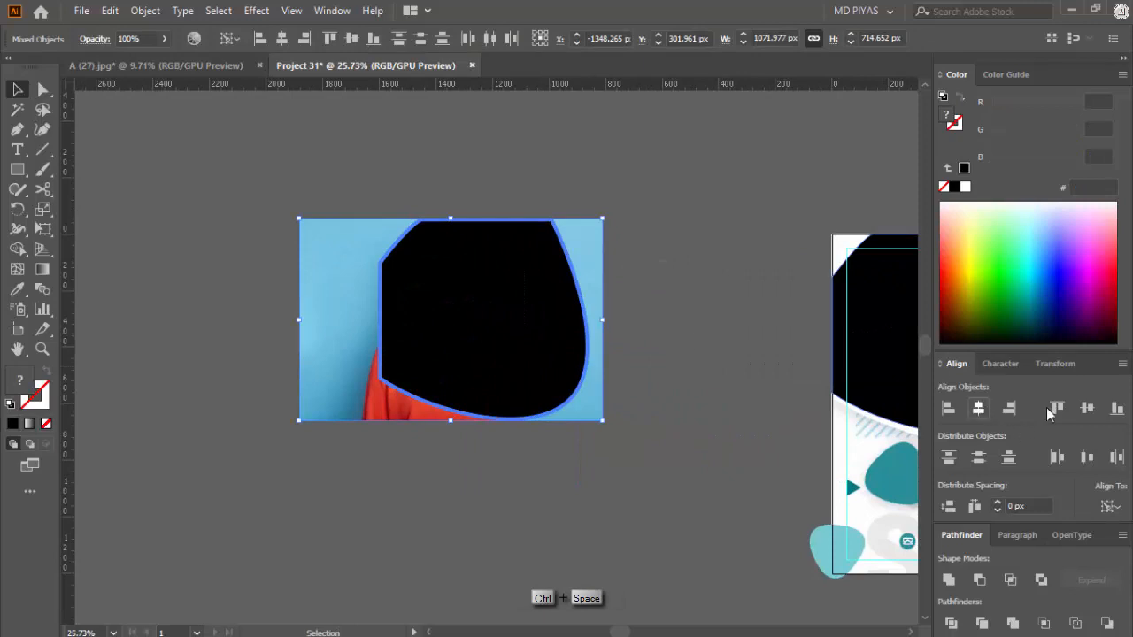
pyautogui.click(978, 408)
pyautogui.click(1087, 408)
pyautogui.click(750, 267)
# Step: Swap the duplicated shape's fill to an outline and enlarge the photo slightly so it covers the outline
pyautogui.click(486, 330)
pyautogui.hotkey('shift', 'x')
pyautogui.click(693, 266)
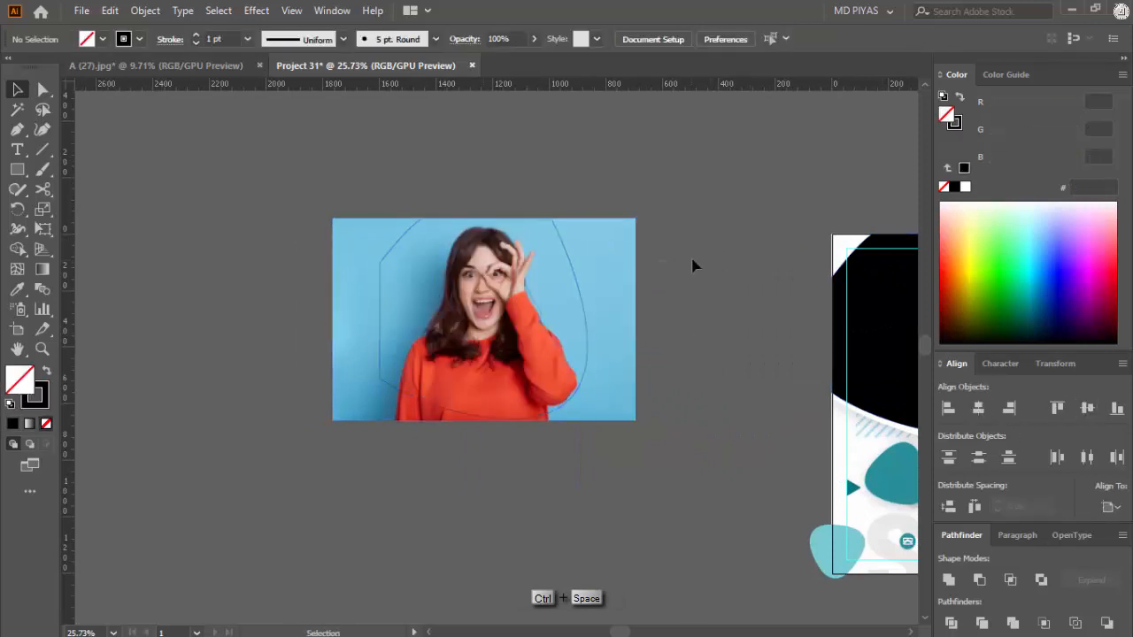
pyautogui.click(531, 335)
pyautogui.moveTo(485, 216)
pyautogui.mouseDown()
pyautogui.moveTo(486, 198)
pyautogui.moveTo(485, 214)
pyautogui.mouseUp()
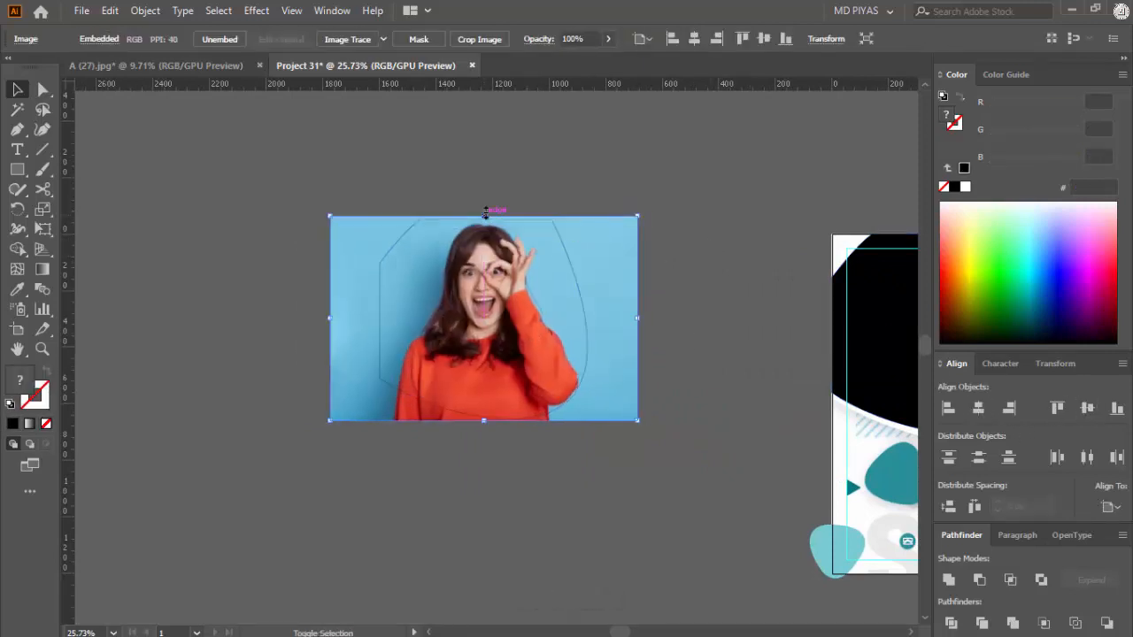
# Step: Clip the woman's photo to the outlined shape with a clipping mask
pyautogui.keyDown('shift'); pyautogui.click(570, 264); pyautogui.keyUp('shift')
pyautogui.rightClick(544, 321)
pyautogui.click(617, 471)
# Step: Align the clipped photo to the centre of the black shape on the flyer
pyautogui.moveTo(615, 458); pyautogui.dragTo(567, 456)
pyautogui.moveTo(903, 387); pyautogui.dragTo(730, 337)
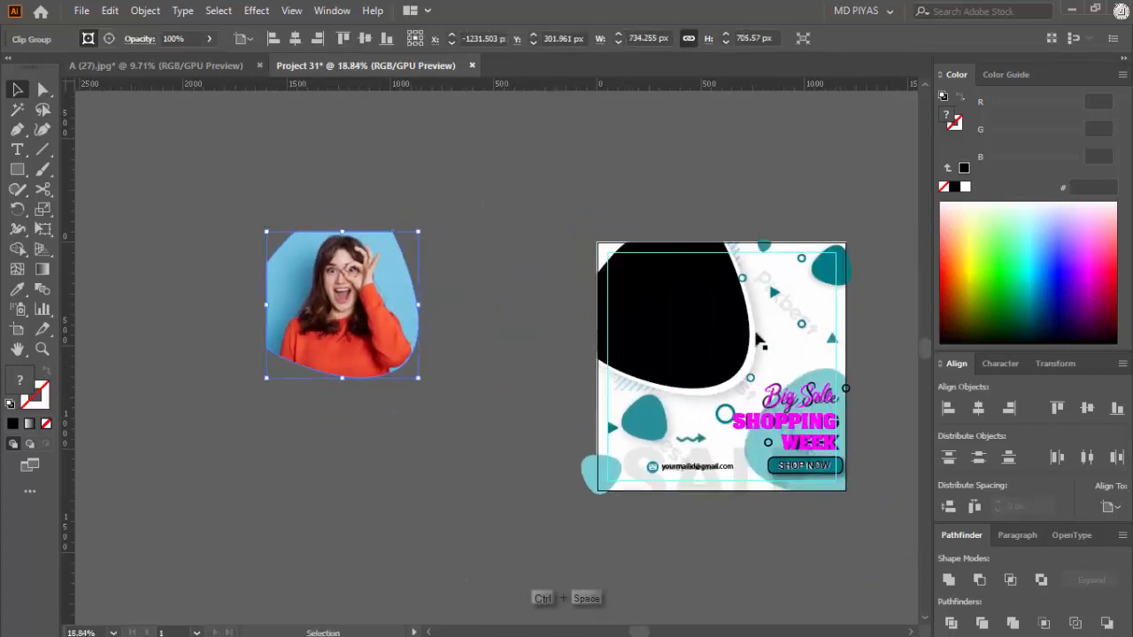
pyautogui.click(706, 330)
pyautogui.keyDown('shift'); pyautogui.click(385, 329); pyautogui.keyUp('shift')
pyautogui.click(683, 306)
pyautogui.click(979, 412)
pyautogui.click(1087, 410)
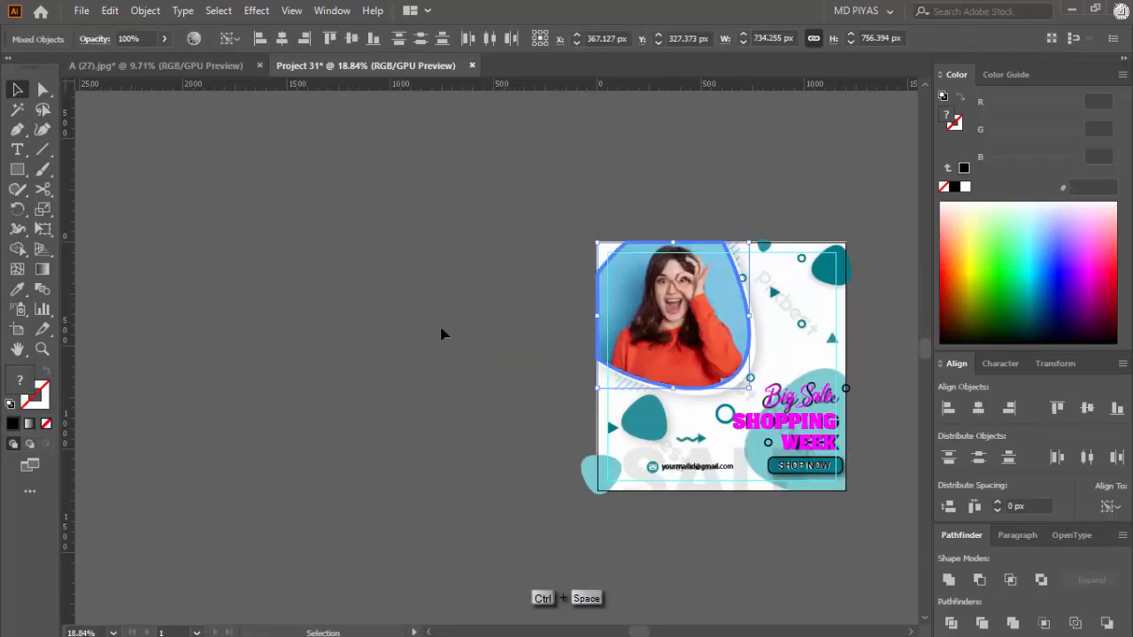
# Step: Hide the clipped photo, delete the black shape beneath it, and show the photo again
pyautogui.click(442, 329)
pyautogui.moveTo(686, 314); pyautogui.dragTo(610, 294)
pyautogui.click(574, 305)
pyautogui.hotkey('ctrl', '3')
pyautogui.click(574, 301)
pyautogui.press('Delete')
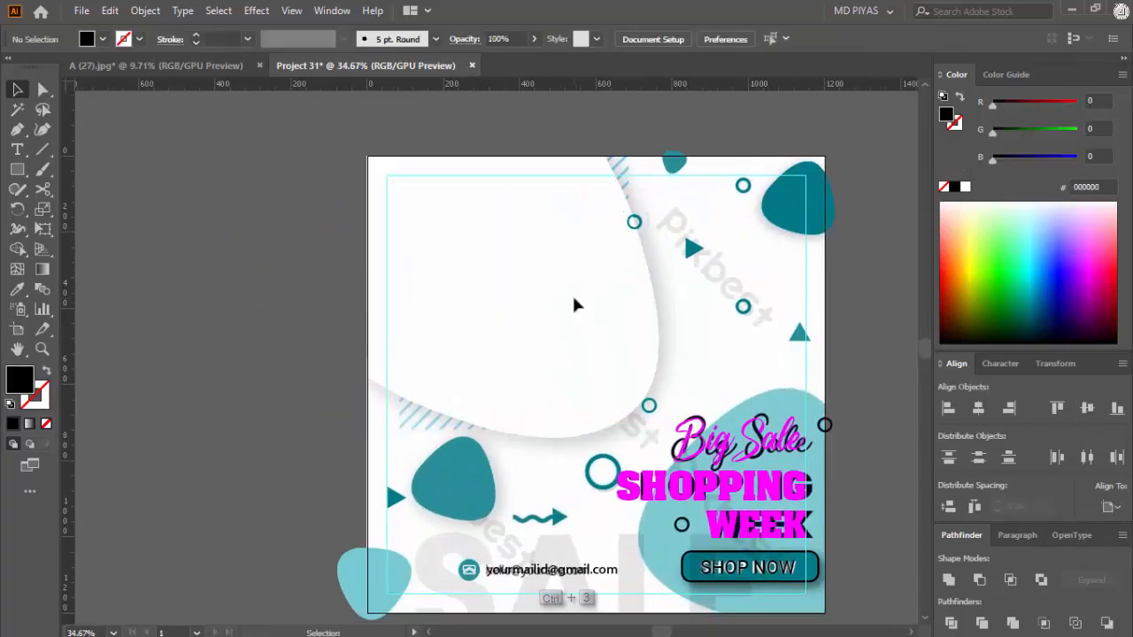
pyautogui.hotkey('ctrl', 'alt', '3')
pyautogui.click(602, 115)
# Step: Add the text SALE on the empty canvas below the flyer
pyautogui.moveTo(693, 315); pyautogui.dragTo(615, 396)
pyautogui.moveTo(634, 333)
pyautogui.mouseDown()
pyautogui.moveTo(842, 313)
pyautogui.moveTo(628, 339)
pyautogui.mouseUp()
pyautogui.moveTo(606, 411); pyautogui.dragTo(573, 495)
pyautogui.moveTo(564, 542); pyautogui.dragTo(563, 455)
pyautogui.press('t')
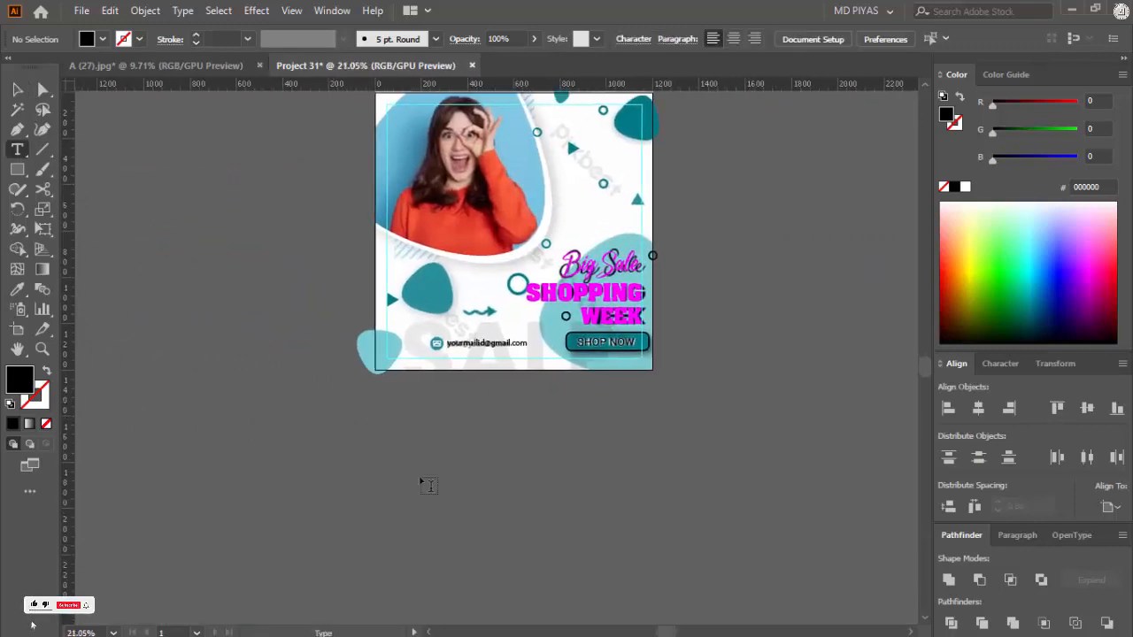
pyautogui.click(421, 473)
pyautogui.write('SALE')
pyautogui.press('Escape')
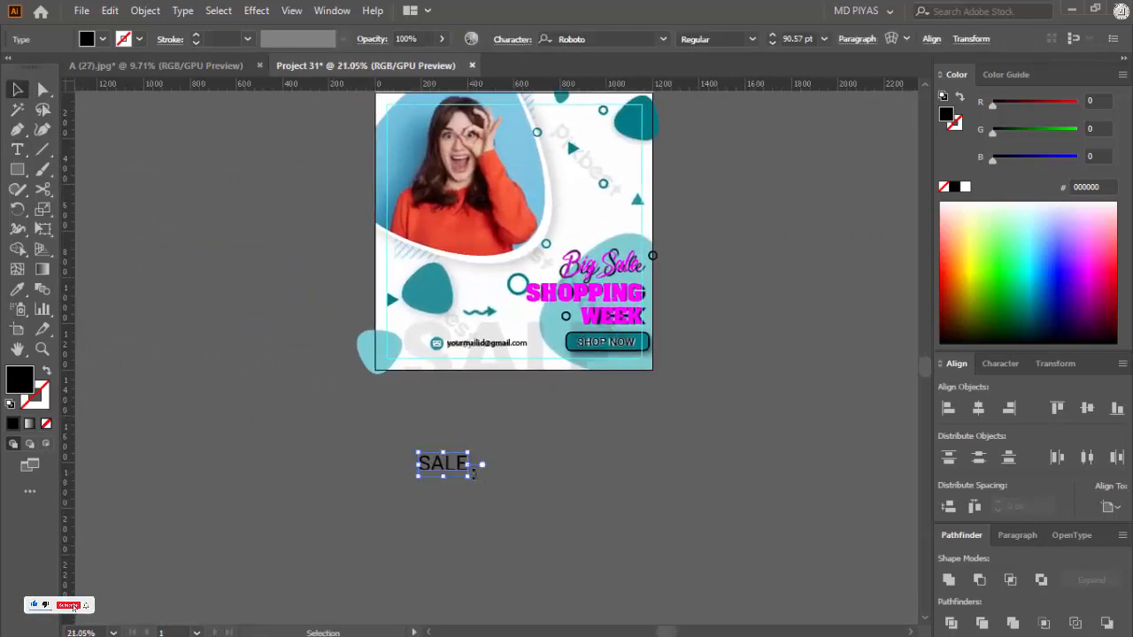
# Step: Scale the SALE text to 331.5 pt
pyautogui.moveTo(469, 466); pyautogui.dragTo(578, 480)
pyautogui.click(720, 372)
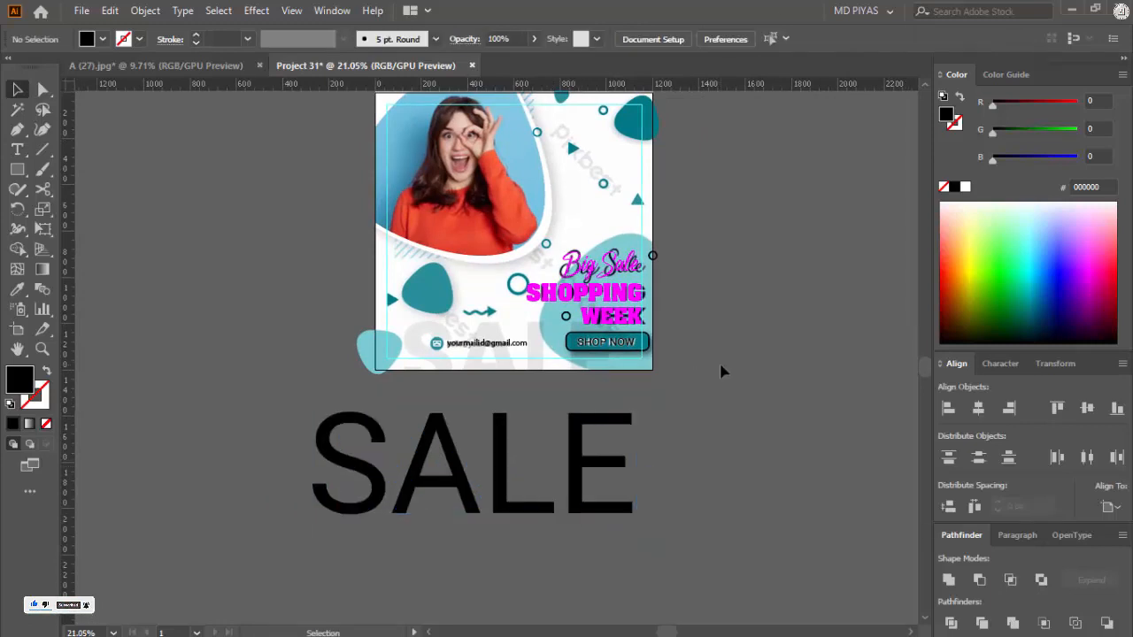
pyautogui.moveTo(605, 440); pyautogui.dragTo(524, 480)
pyautogui.click(516, 490)
pyautogui.moveTo(626, 465); pyautogui.dragTo(576, 468)
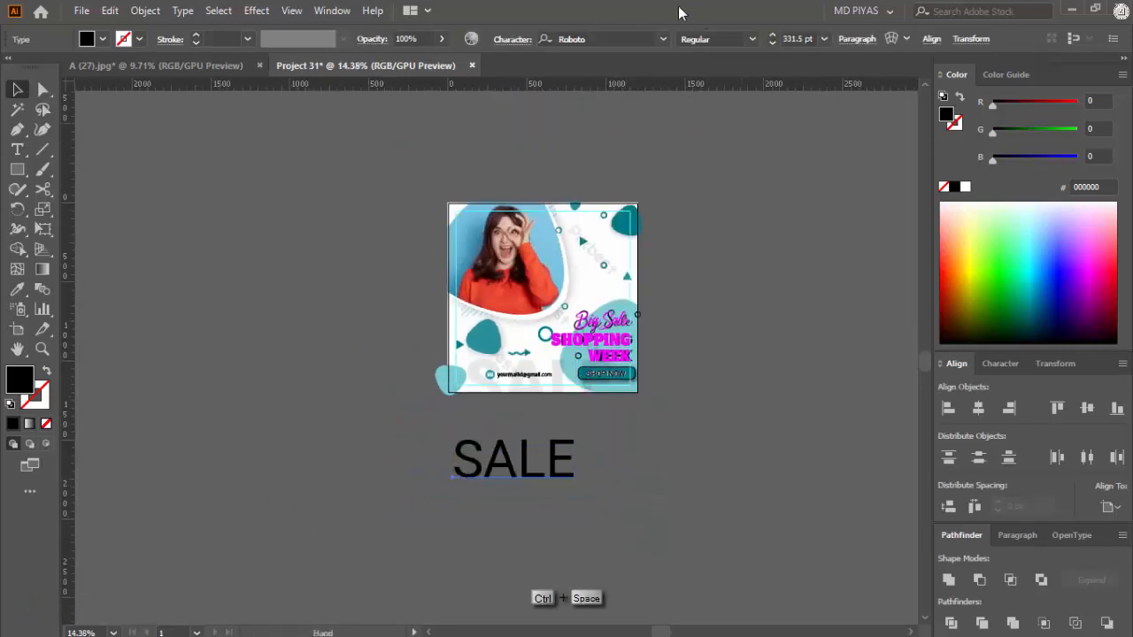
# Step: Give SALE a heavier Roboto style, enlarge it and place it over the flyer's grey background SALE
pyautogui.click(752, 40)
pyautogui.click(725, 241)
pyautogui.click(610, 442)
pyautogui.moveTo(417, 480); pyautogui.dragTo(634, 422)
pyautogui.moveTo(634, 422); pyautogui.dragTo(363, 245)
pyautogui.moveTo(626, 246); pyautogui.dragTo(666, 247)
# Step: Unlock all locked objects, including the flyer reference
pyautogui.click(587, 369)
pyautogui.scroll(-5, 587, 369)
pyautogui.hotkey('ctrl', 'alt', '2')
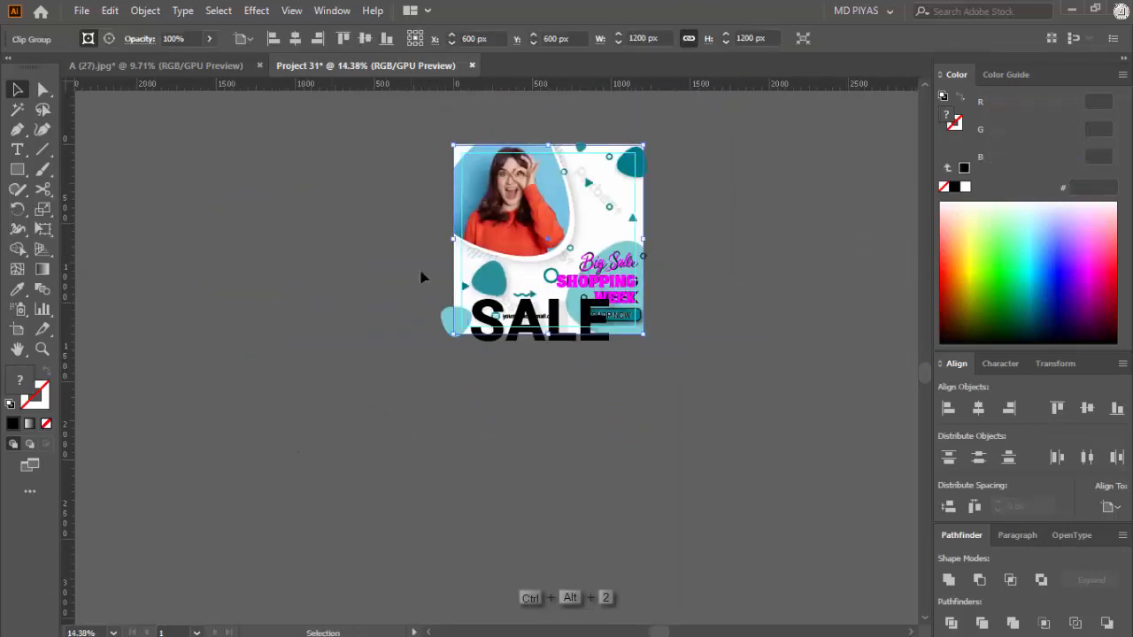
# Step: Cut the enlarged black SALE text from the flyer
pyautogui.click(457, 476)
pyautogui.moveTo(523, 320); pyautogui.dragTo(609, 367)
pyautogui.click(608, 378)
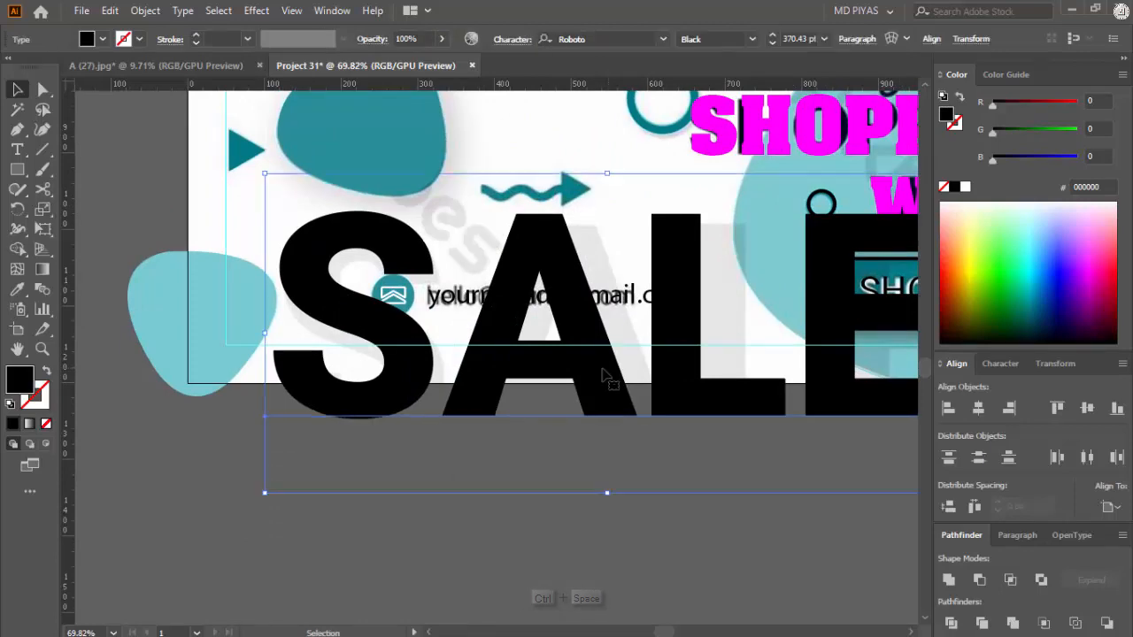
pyautogui.hotkey('ctrl', 'x')
pyautogui.moveTo(545, 182); pyautogui.dragTo(540, 225)
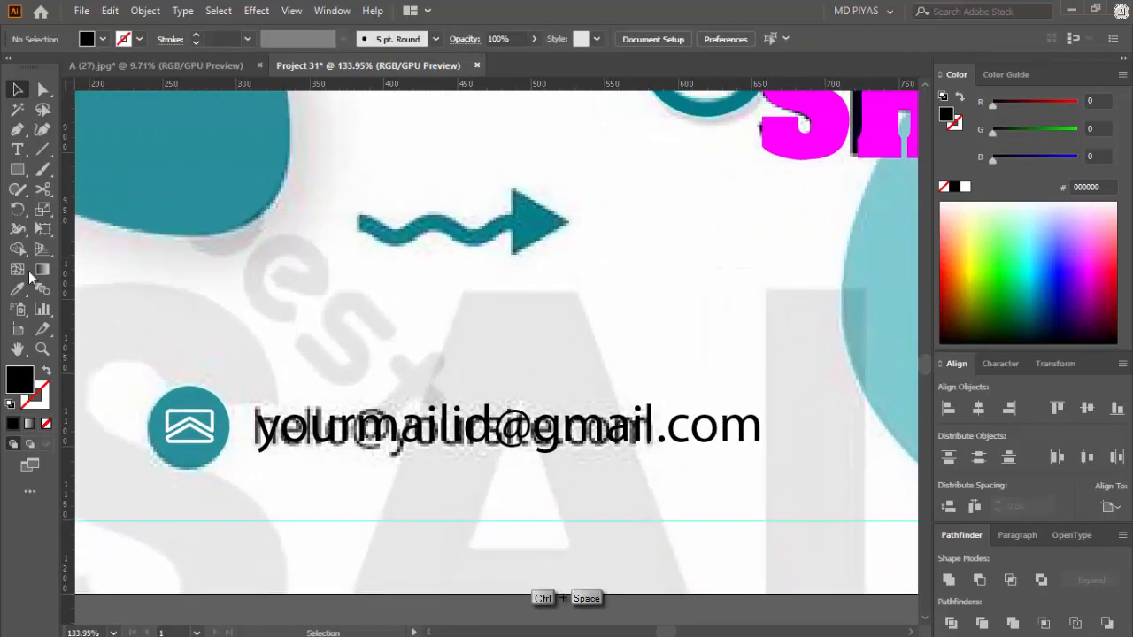
# Step: Draw a horizontal line along the reference's wavy arrow shaft and give it a 0.75 pt black stroke
pyautogui.click(42, 150)
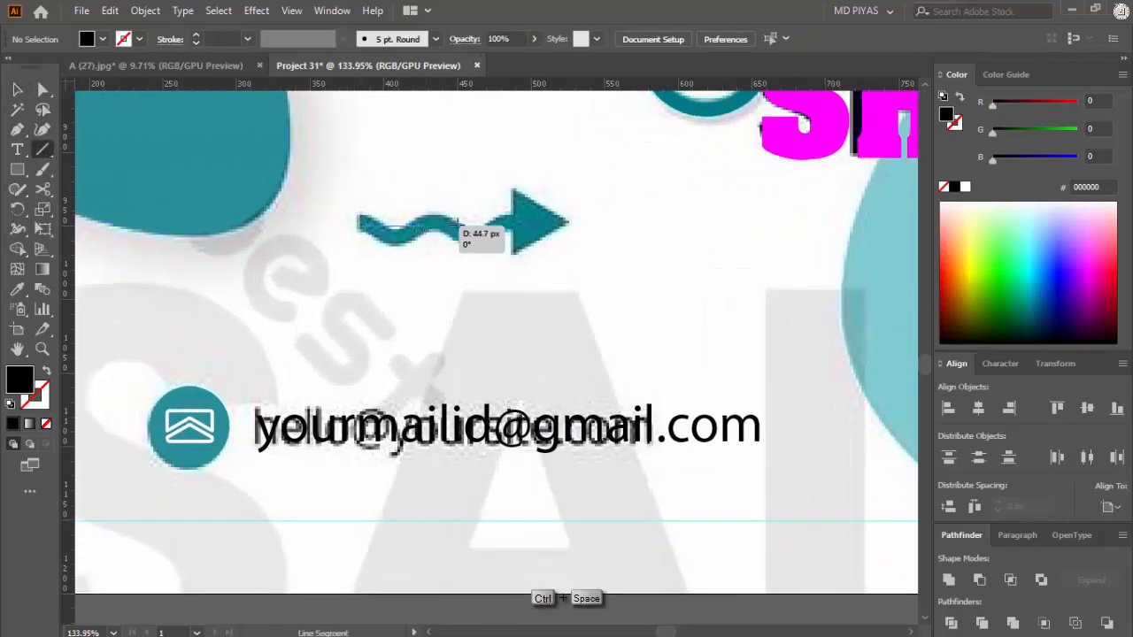
pyautogui.moveTo(512, 227); pyautogui.dragTo(515, 226)
pyautogui.press('v')
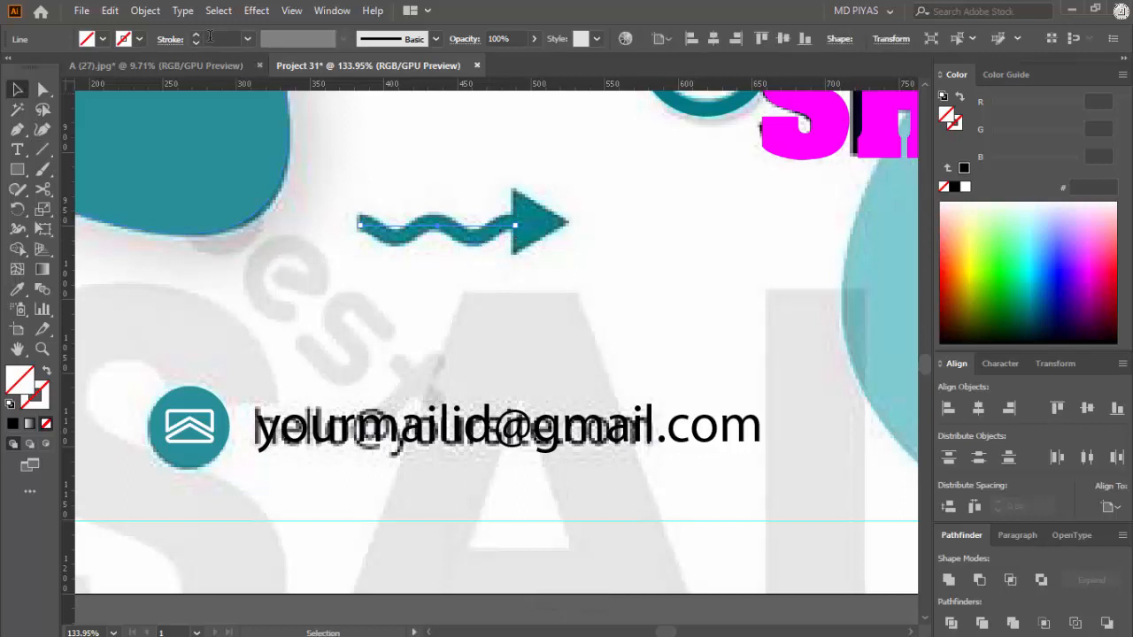
pyautogui.click(210, 40)
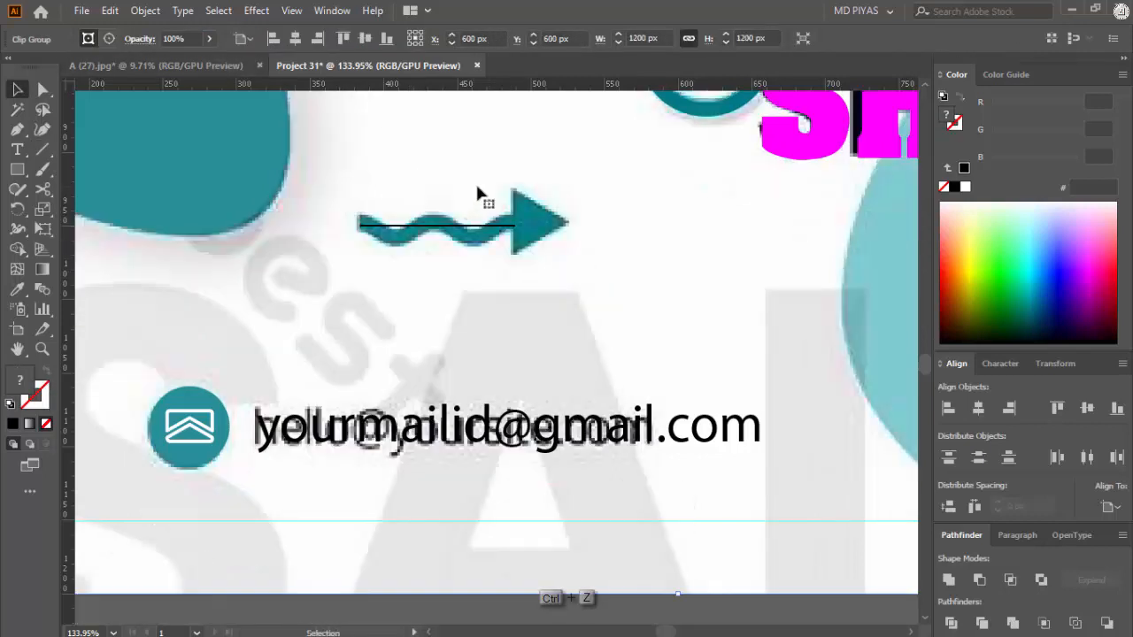
# Step: Lock the flyer reference beneath the new line
pyautogui.hotkey('ctrl', '2')
pyautogui.rightClick(476, 189)
pyautogui.hotkey('ctrl', 'alt', '2')
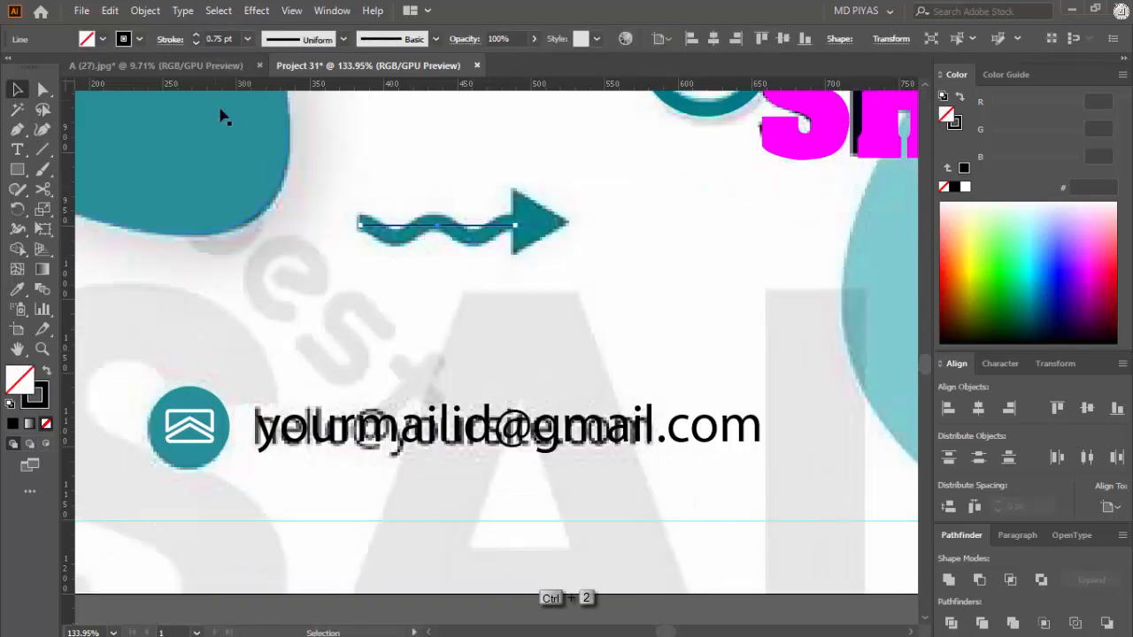
# Step: Apply a smooth Zig Zag effect to the line with an absolute size of 5 px and 4 ridges per segment
pyautogui.click(148, 12)
pyautogui.moveTo(256, 11)
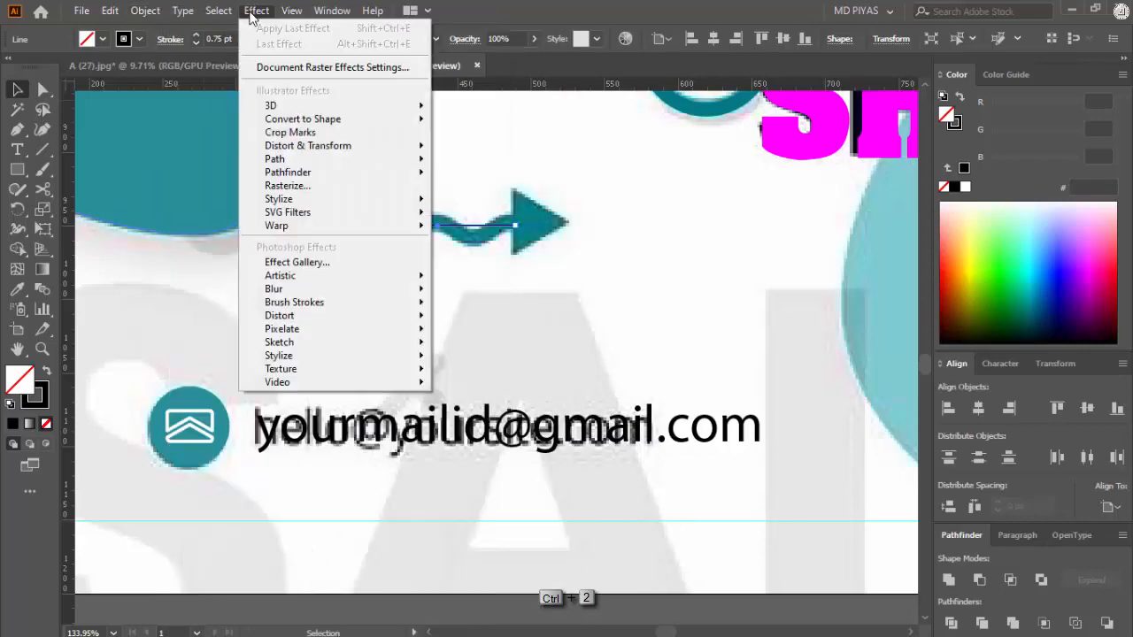
pyautogui.moveTo(309, 145)
pyautogui.click(460, 257)
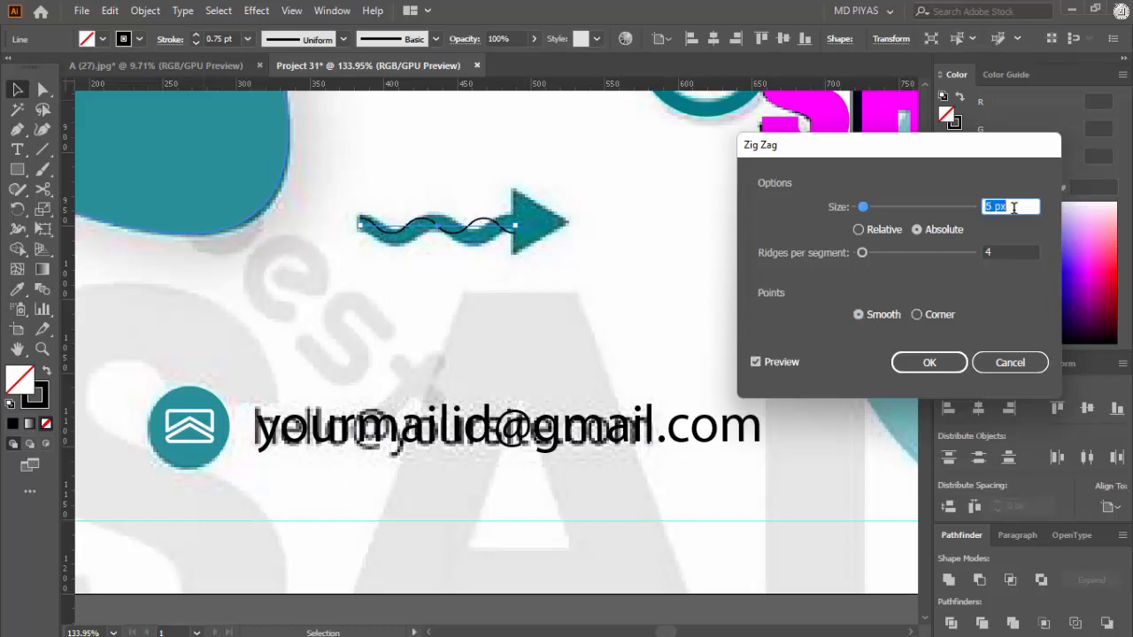
pyautogui.click(930, 365)
# Step: Set the wavy line's stroke to 11 pt and expand its appearance
pyautogui.click(232, 39)
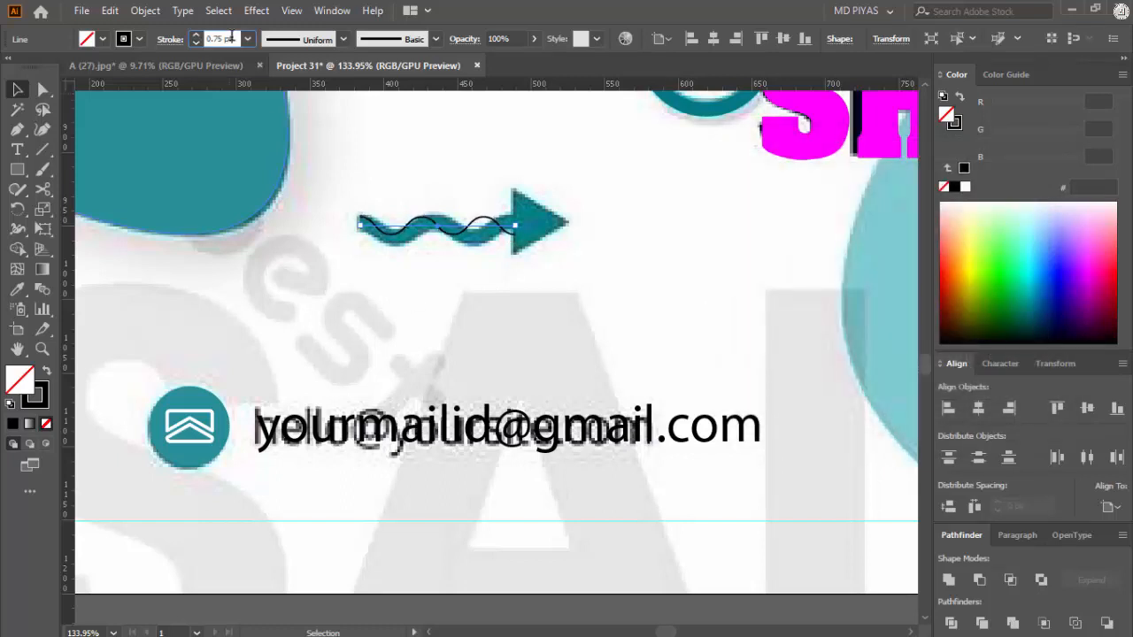
pyautogui.scroll(10, 232, 39)
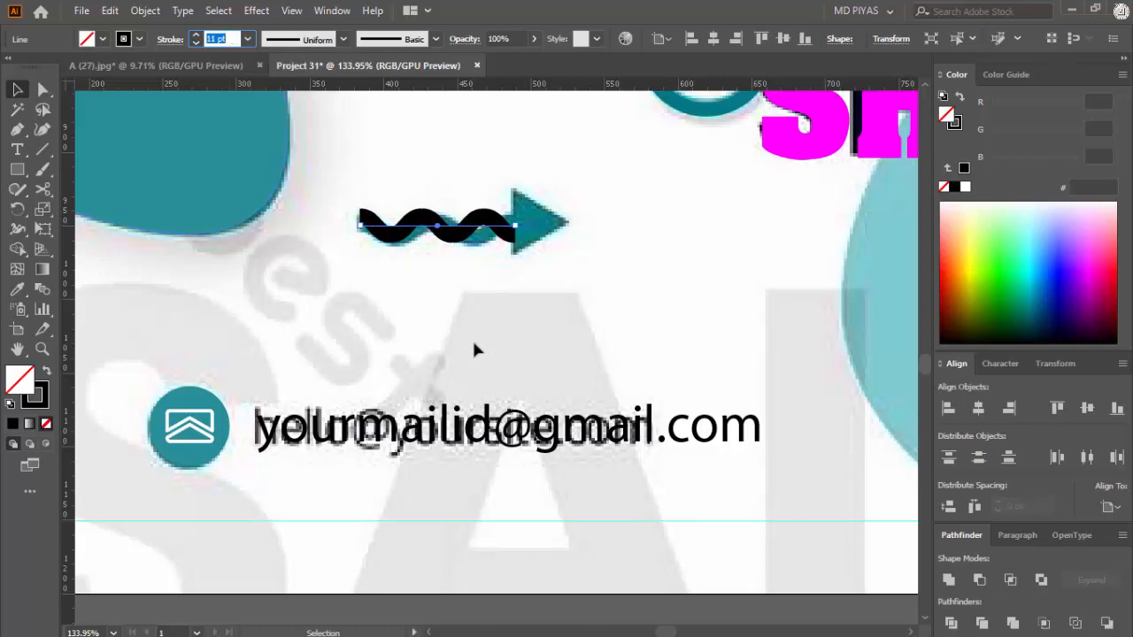
pyautogui.click(145, 10)
pyautogui.click(230, 236)
# Step: Draw a solid black triangle with the Polygon tool below the wavy line
pyautogui.moveTo(524, 226); pyautogui.dragTo(594, 222)
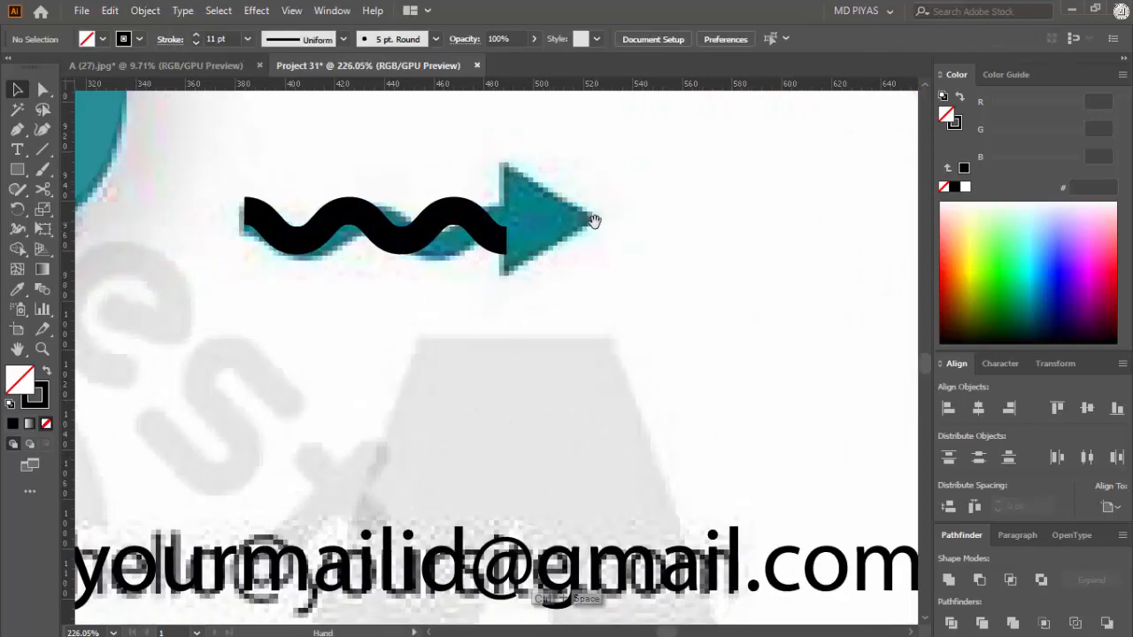
pyautogui.moveTo(17, 172); pyautogui.dragTo(124, 230)
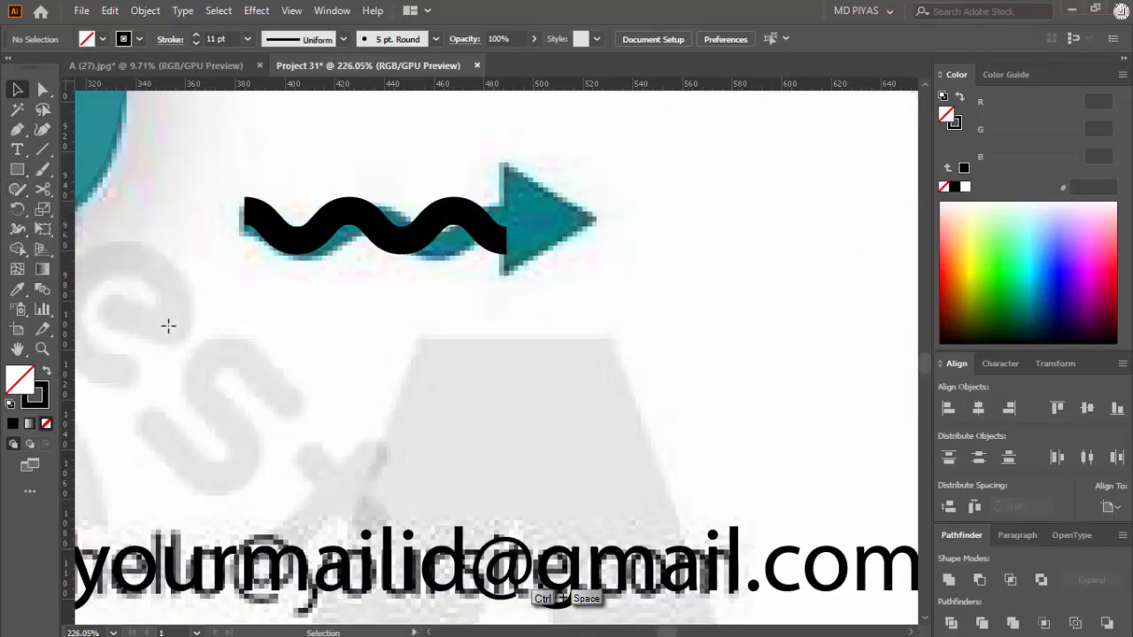
pyautogui.click(445, 396)
pyautogui.click(539, 358)
pyautogui.hotkey('shift', 'x')
pyautogui.press('v')
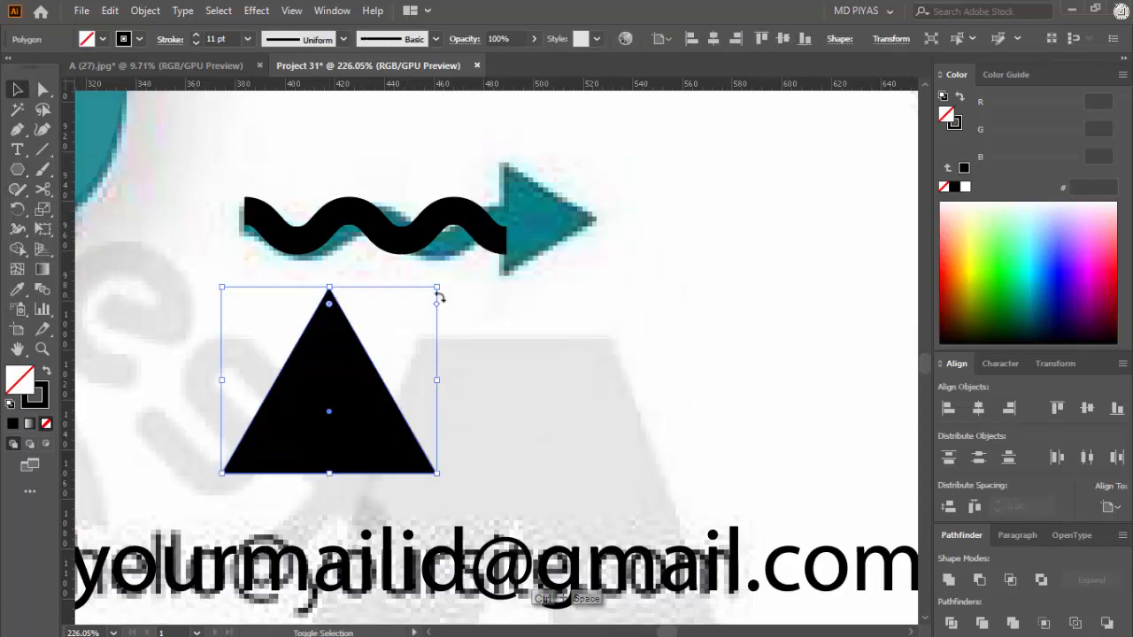
# Step: Rotate the triangle to point right, shrink it and place it at the right end of the wavy line
pyautogui.moveTo(449, 287)
pyautogui.mouseDown()
pyautogui.moveTo(336, 423)
pyautogui.moveTo(580, 254)
pyautogui.mouseUp()
pyautogui.moveTo(690, 239); pyautogui.dragTo(619, 242)
pyautogui.click(686, 249)
pyautogui.click(577, 243)
# Step: Expand the wavy line and triangle into filled shapes that form a solid arrow
pyautogui.moveTo(367, 153); pyautogui.dragTo(411, 226)
pyautogui.click(145, 10)
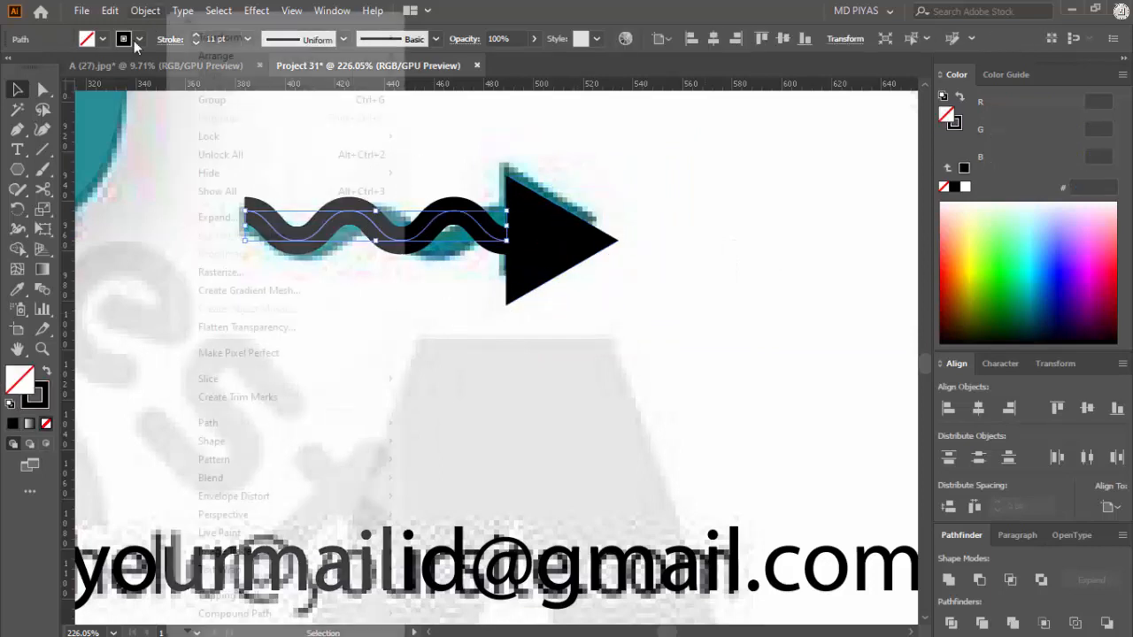
pyautogui.click(190, 215)
pyautogui.click(529, 413)
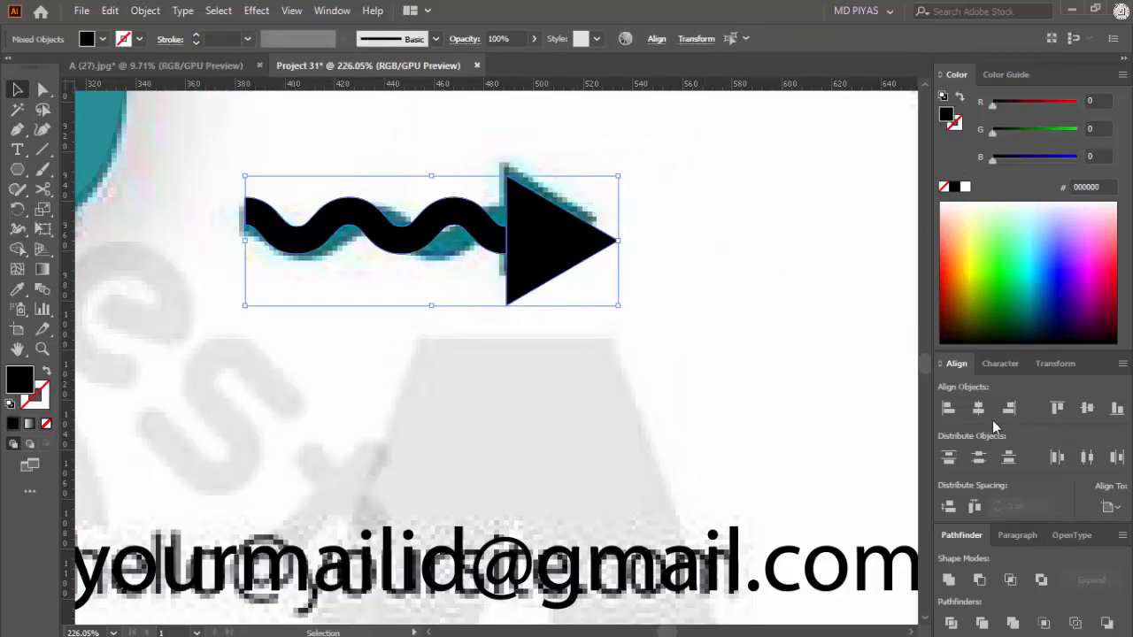
pyautogui.click(1027, 363)
pyautogui.click(950, 278)
pyautogui.click(659, 373)
# Step: Unlock all objects and move the flyer reference to the empty canvas left of the artboard
pyautogui.moveTo(540, 209); pyautogui.dragTo(375, 357)
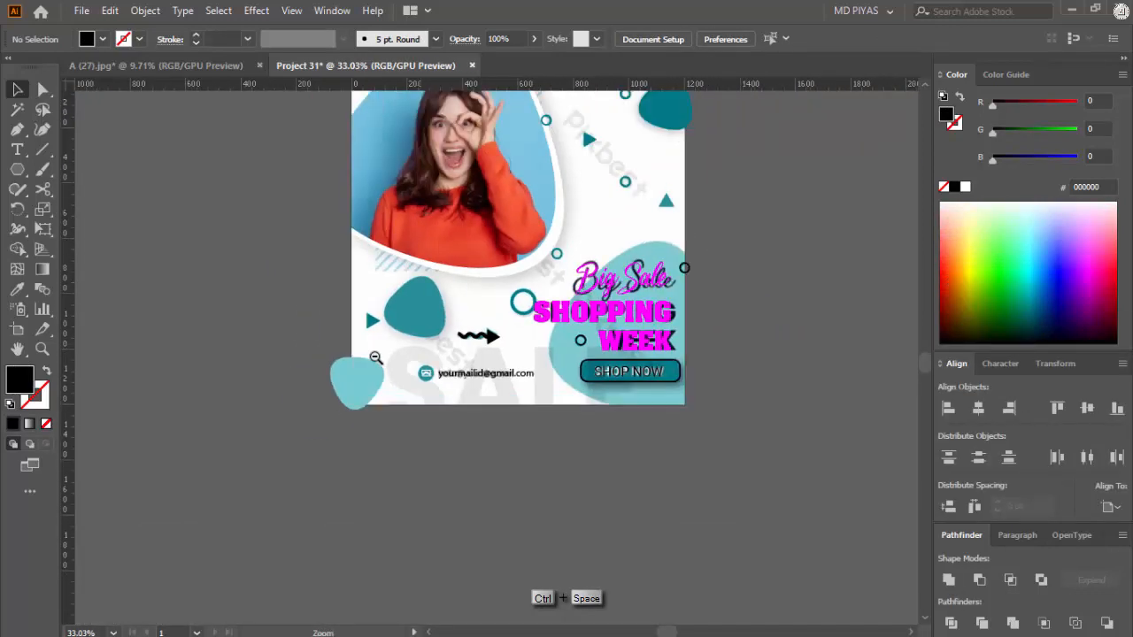
pyautogui.moveTo(350, 319); pyautogui.dragTo(448, 305)
pyautogui.moveTo(476, 338); pyautogui.dragTo(519, 286)
pyautogui.hotkey('ctrl', 'alt', '2')
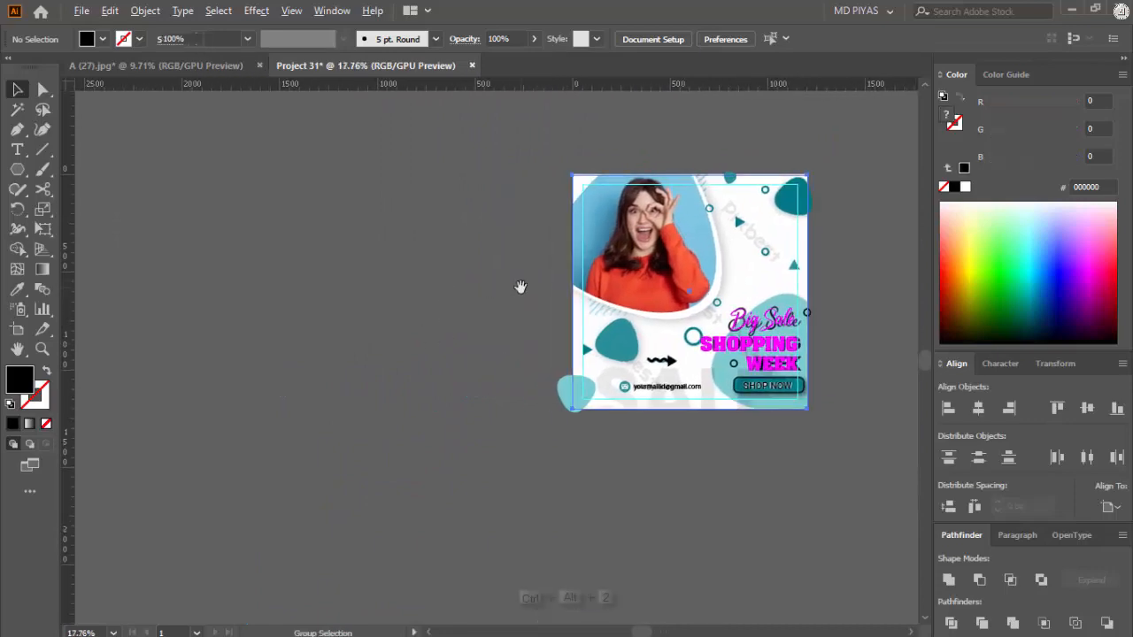
pyautogui.moveTo(670, 361); pyautogui.dragTo(342, 356)
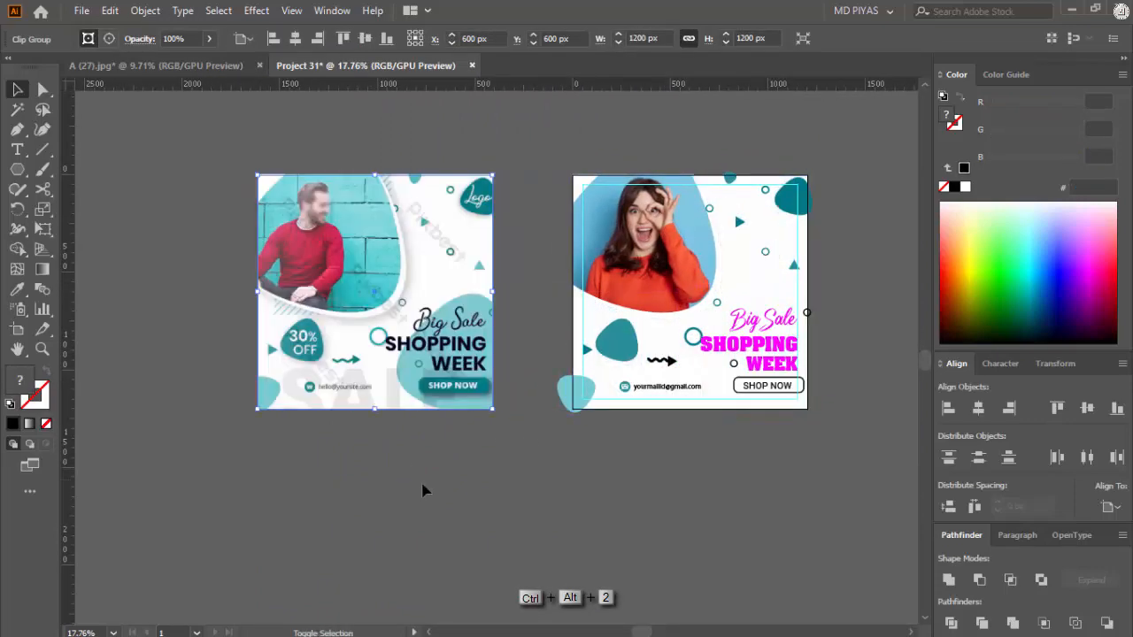
# Step: Select the woman's photo together with the white frame behind it and bring both to the front
pyautogui.moveTo(425, 488); pyautogui.dragTo(370, 459)
pyautogui.moveTo(558, 278); pyautogui.dragTo(648, 274)
pyautogui.click(691, 269)
pyautogui.moveTo(743, 254); pyautogui.dragTo(722, 253)
pyautogui.moveTo(728, 245); pyautogui.dragTo(655, 253)
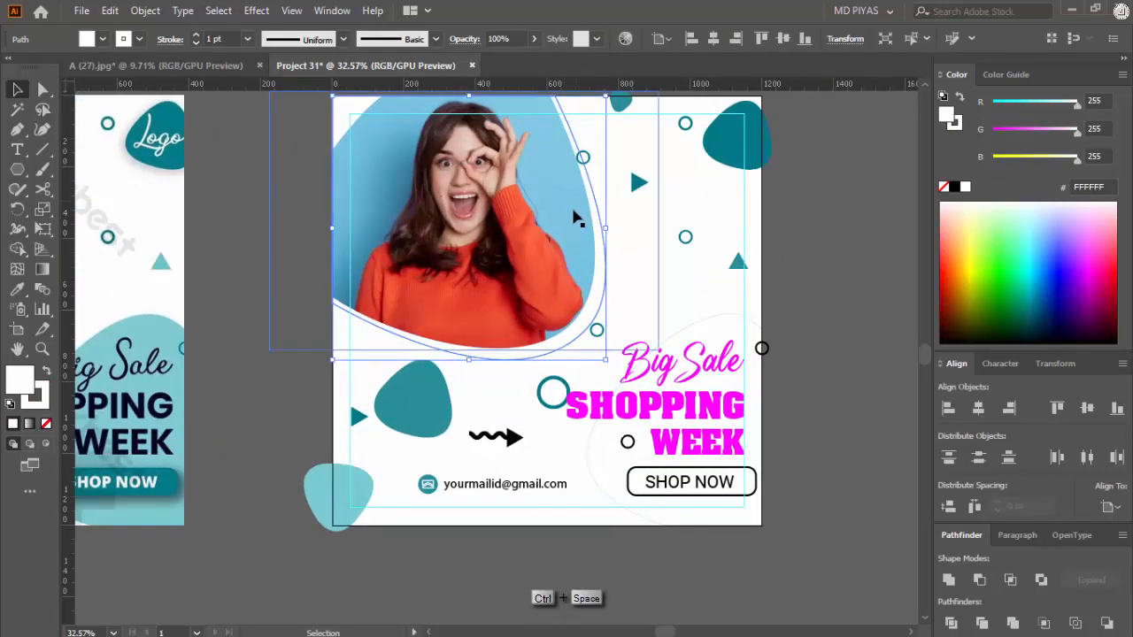
pyautogui.keyDown('shift'); pyautogui.click(496, 237); pyautogui.keyUp('shift')
pyautogui.hotkey('ctrl', 'shift', ']')
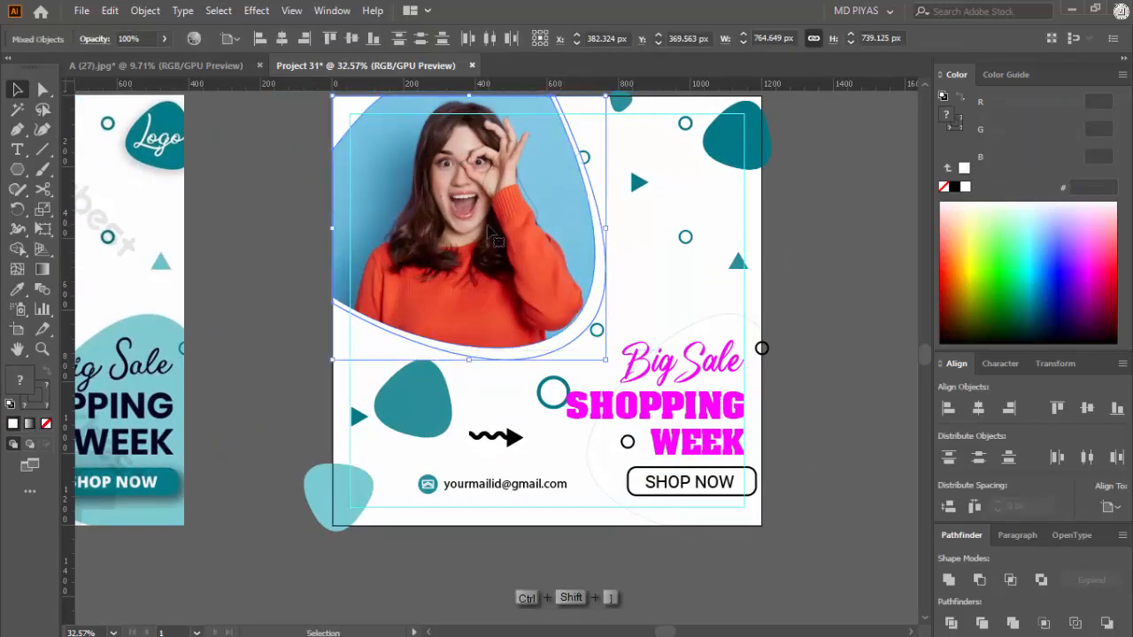
# Step: Start a Drop Shadow effect with preview on the white frame behind the woman's photo
pyautogui.click(656, 279)
pyautogui.moveTo(566, 265); pyautogui.dragTo(598, 271)
pyautogui.moveTo(599, 271); pyautogui.dragTo(606, 270)
pyautogui.click(598, 266)
pyautogui.moveTo(606, 270)
pyautogui.mouseDown()
pyautogui.moveTo(558, 245)
pyautogui.moveTo(626, 262)
pyautogui.mouseUp()
pyautogui.moveTo(625, 263); pyautogui.dragTo(693, 291)
pyautogui.click(253, 12)
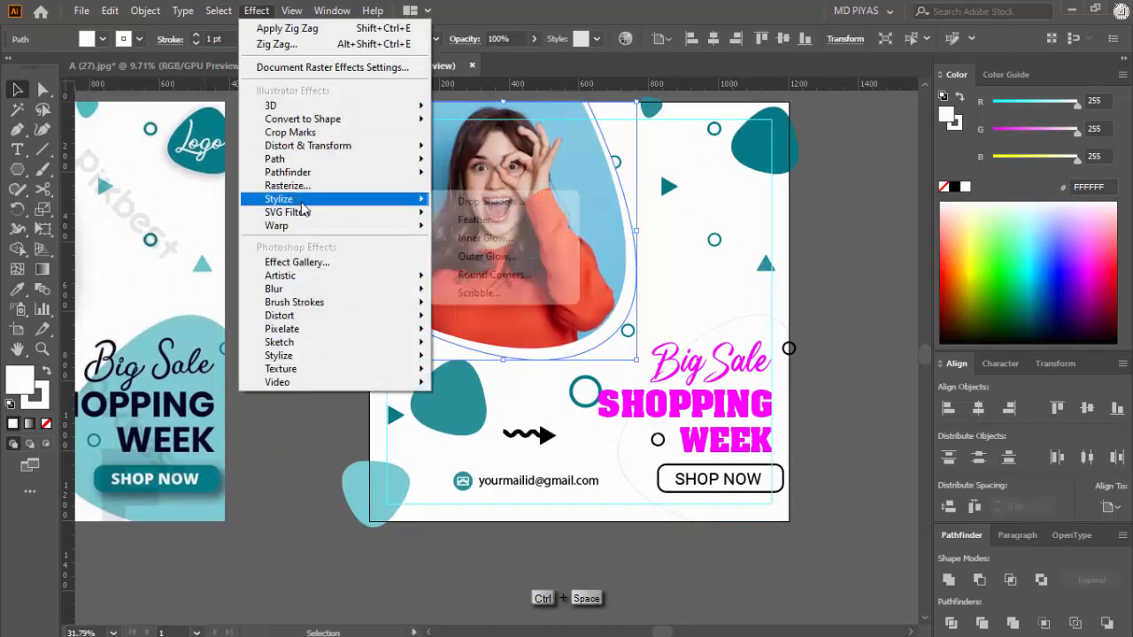
pyautogui.moveTo(328, 196)
pyautogui.click(496, 198)
pyautogui.click(871, 311)
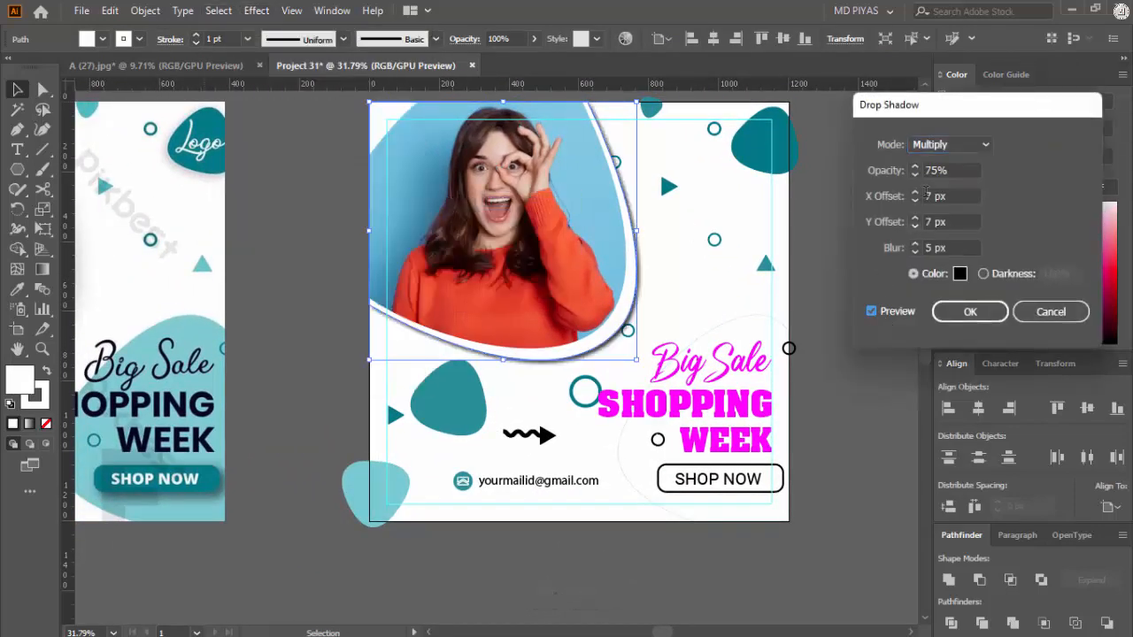
# Step: Set the frame's drop shadow to Normal mode with 30% opacity and begin editing its blur
pyautogui.click(949, 144)
pyautogui.click(938, 165)
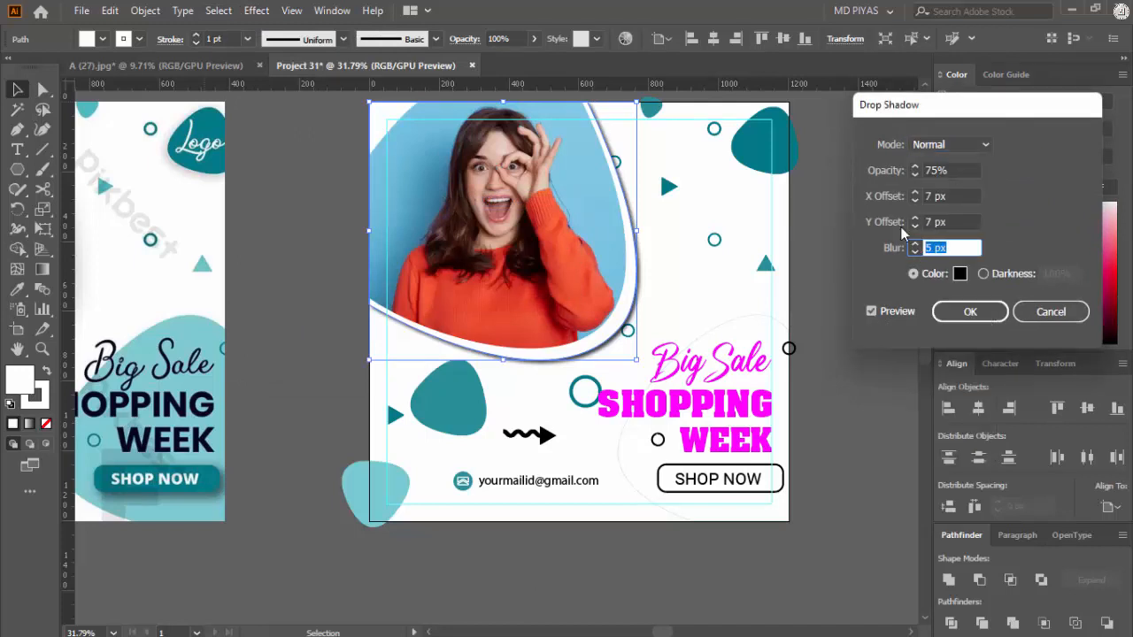
pyautogui.write('30')
pyautogui.click(948, 248)
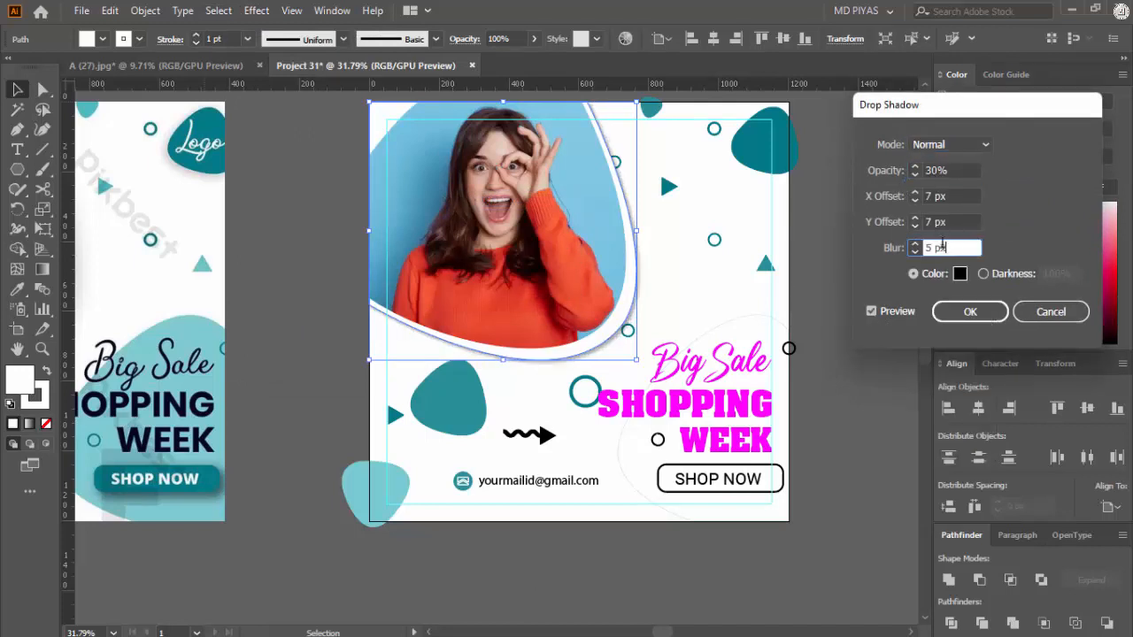
pyautogui.moveTo(920, 111); pyautogui.dragTo(911, 148)
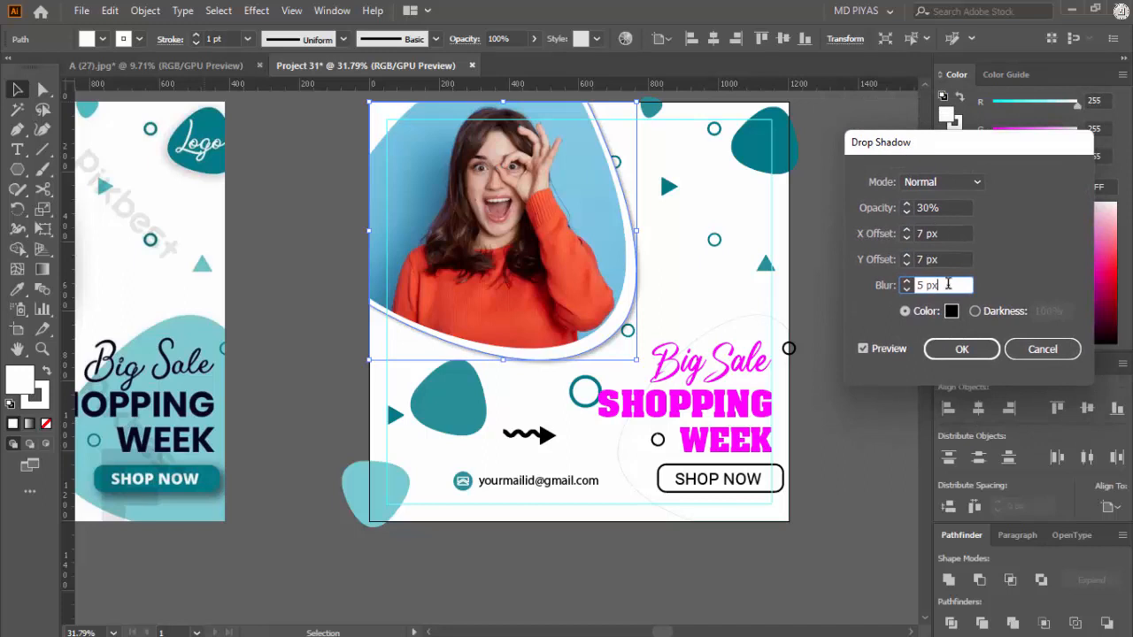
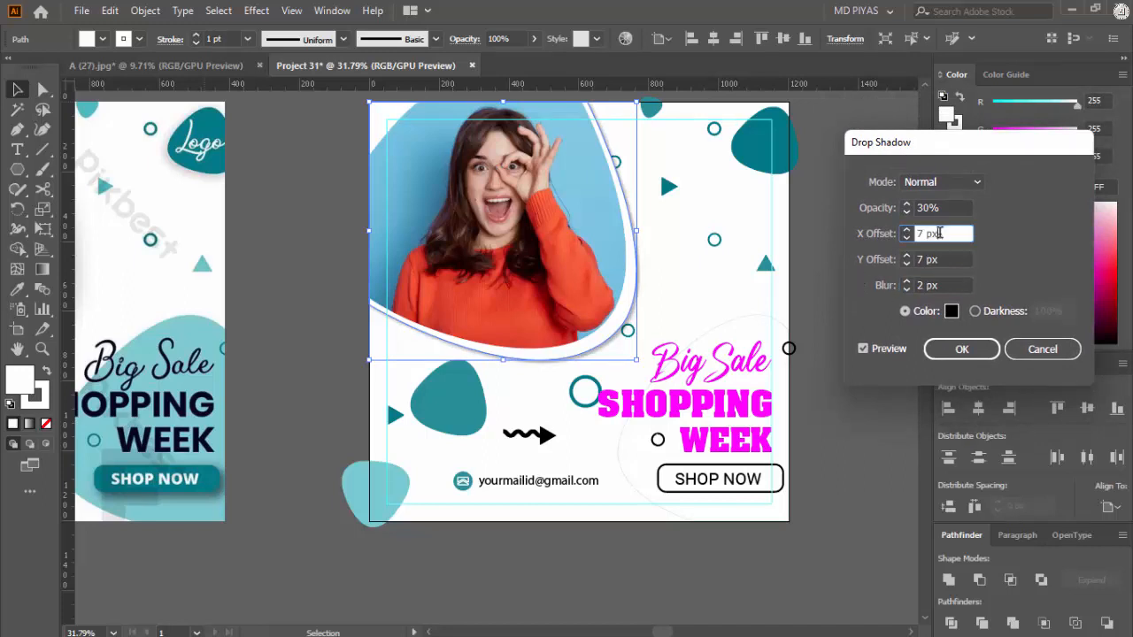
# Step: Set the photo frame's drop shadow blur to 5 px and apply the effect
pyautogui.write('10')
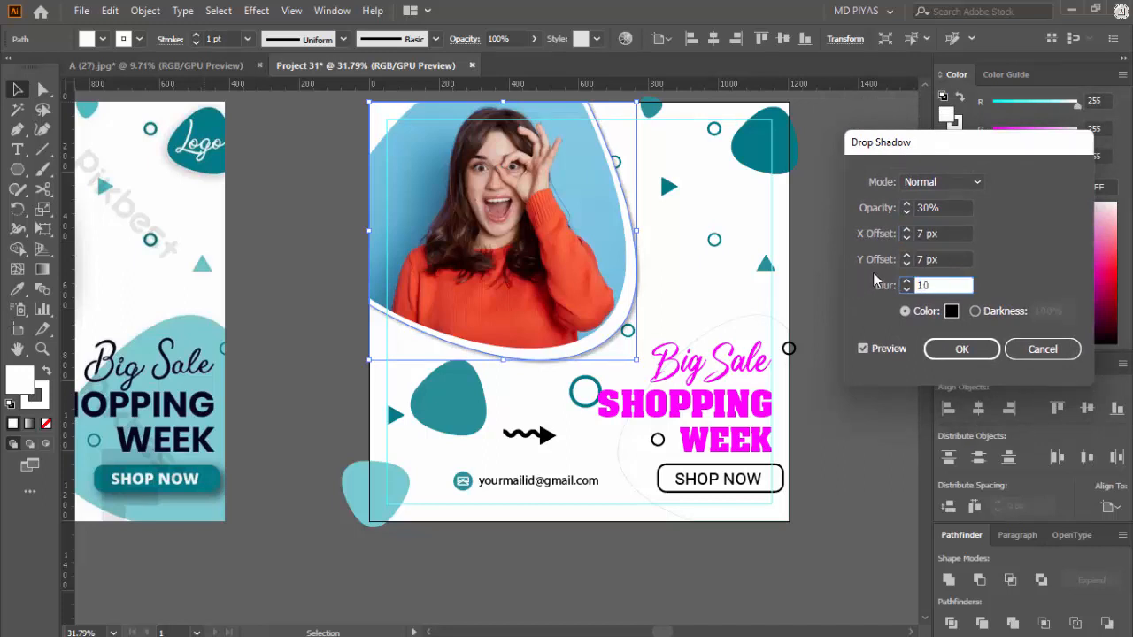
pyautogui.click(945, 258)
pyautogui.press('Tab')
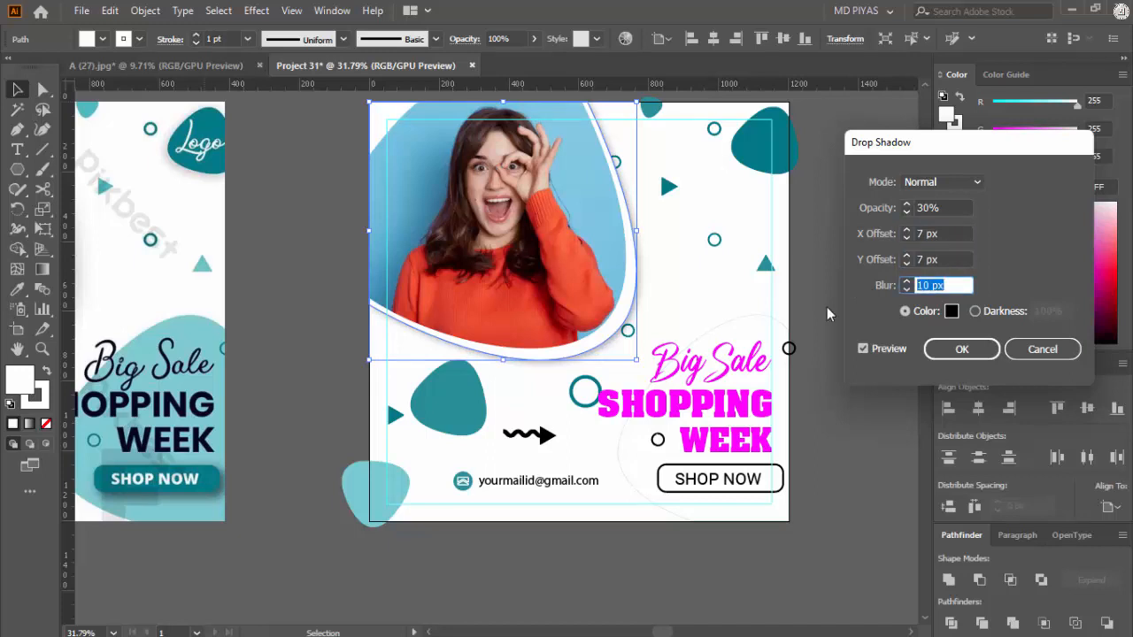
pyautogui.write('3')
pyautogui.click(953, 258)
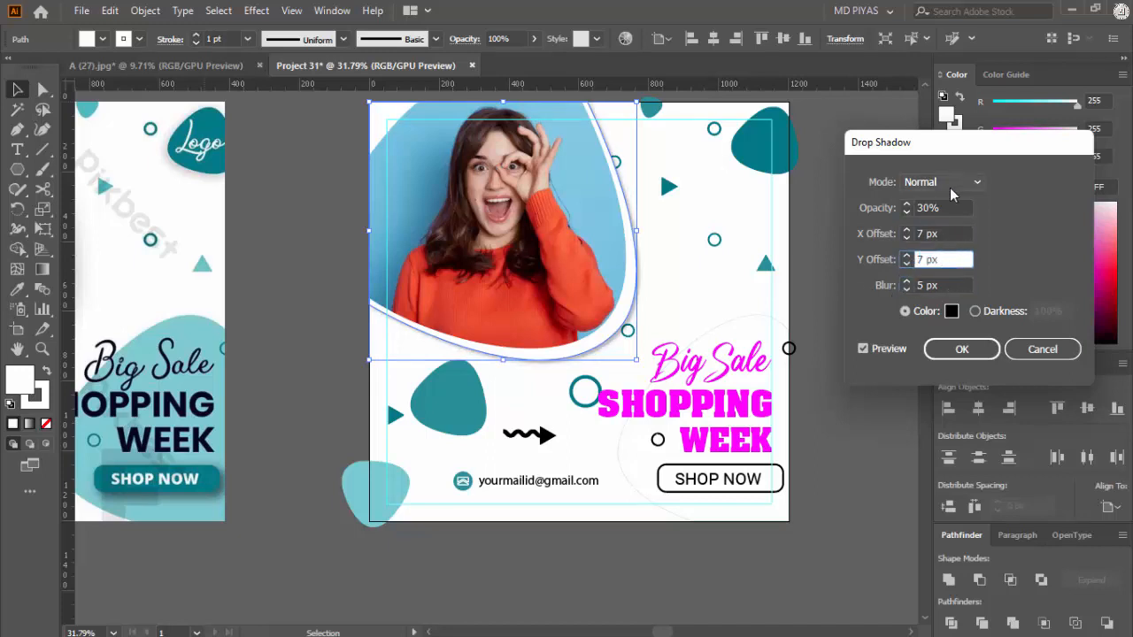
pyautogui.click(962, 348)
pyautogui.click(805, 367)
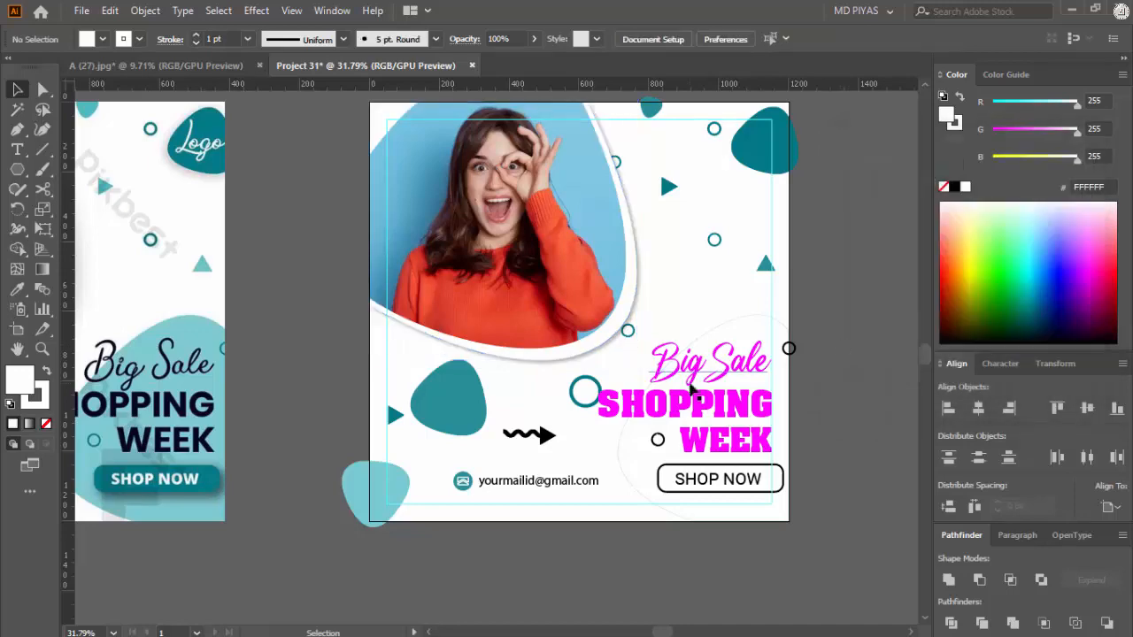
# Step: Recolour the magenta headline lines Big Sale, SHOPPING and WEEK to black
pyautogui.moveTo(615, 235); pyautogui.dragTo(619, 360)
pyautogui.click(620, 361)
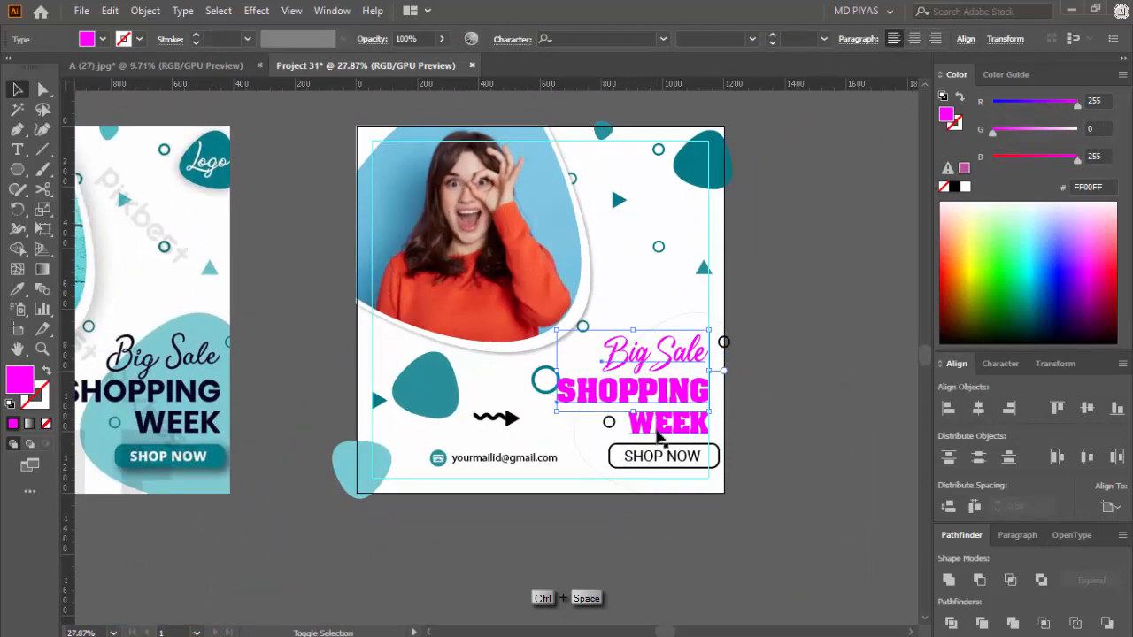
pyautogui.click(955, 186)
pyautogui.click(657, 500)
pyautogui.moveTo(658, 485); pyautogui.dragTo(718, 458)
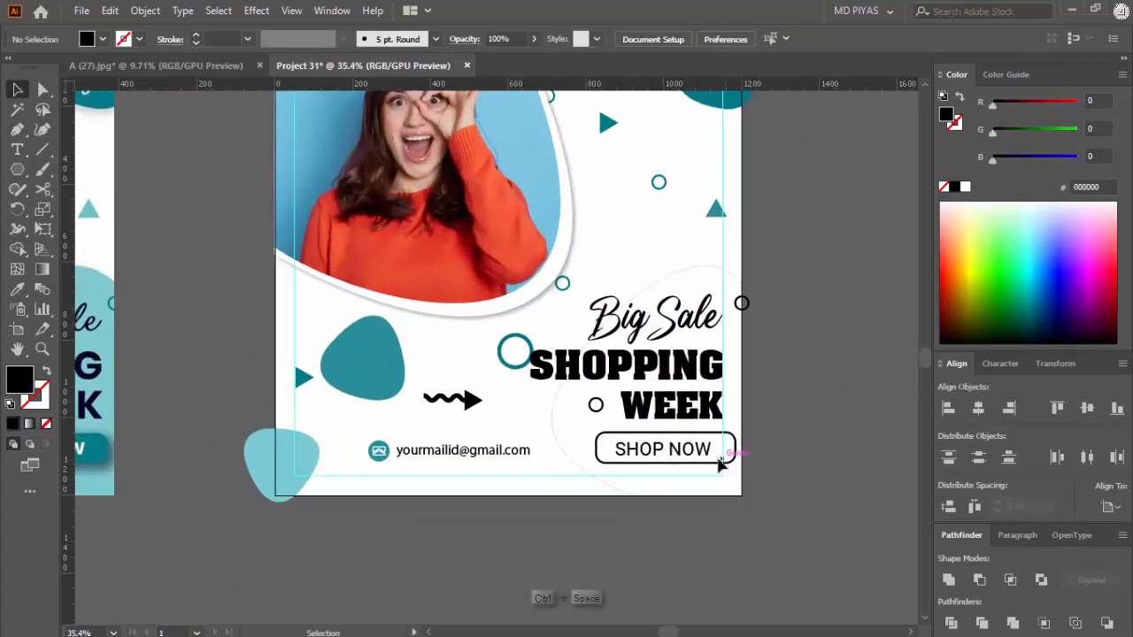
# Step: Turn the SHOP NOW text white and fill its rounded button with the logo blob's dark teal, 037986
pyautogui.click(708, 459)
pyautogui.click(907, 276)
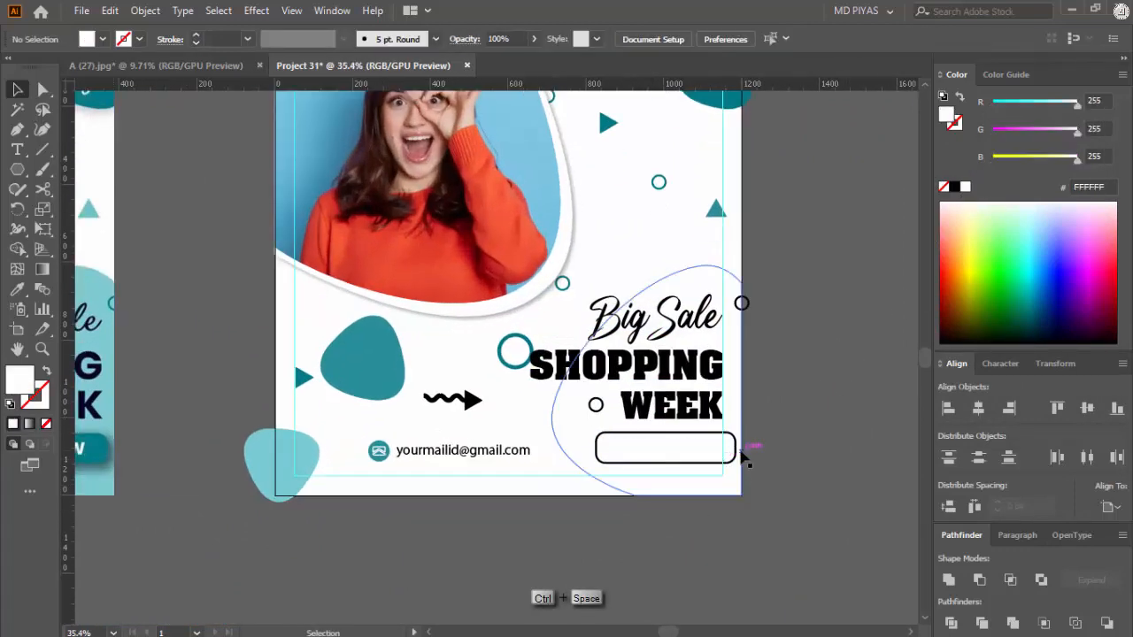
pyautogui.click(736, 453)
pyautogui.hotkey('shift', 'x')
pyautogui.moveTo(805, 407); pyautogui.dragTo(396, 481)
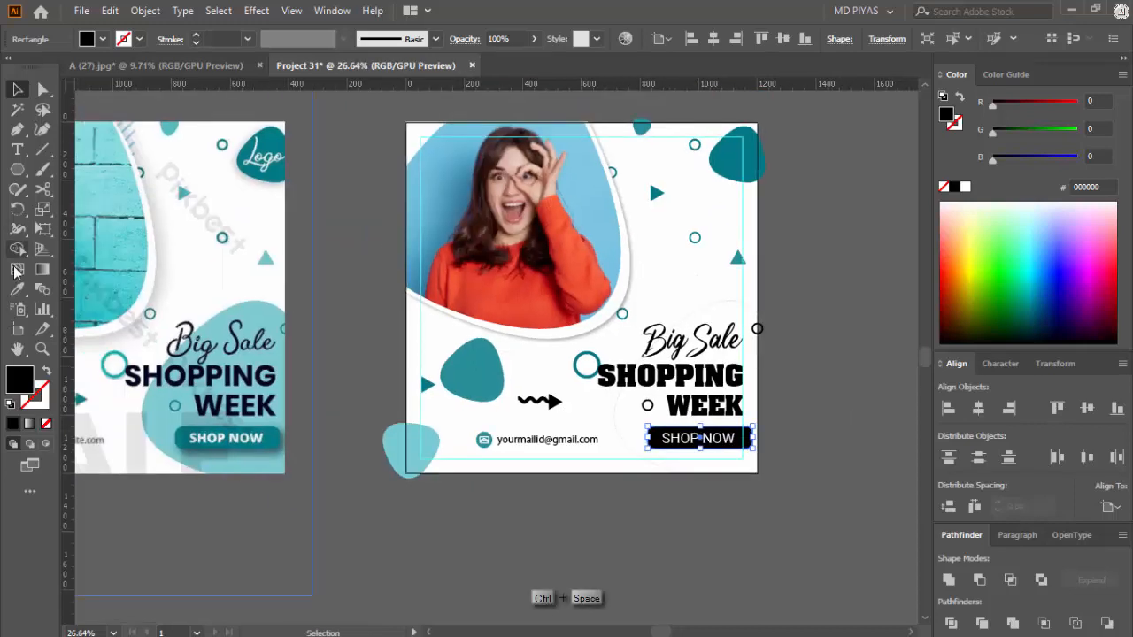
pyautogui.click(737, 155)
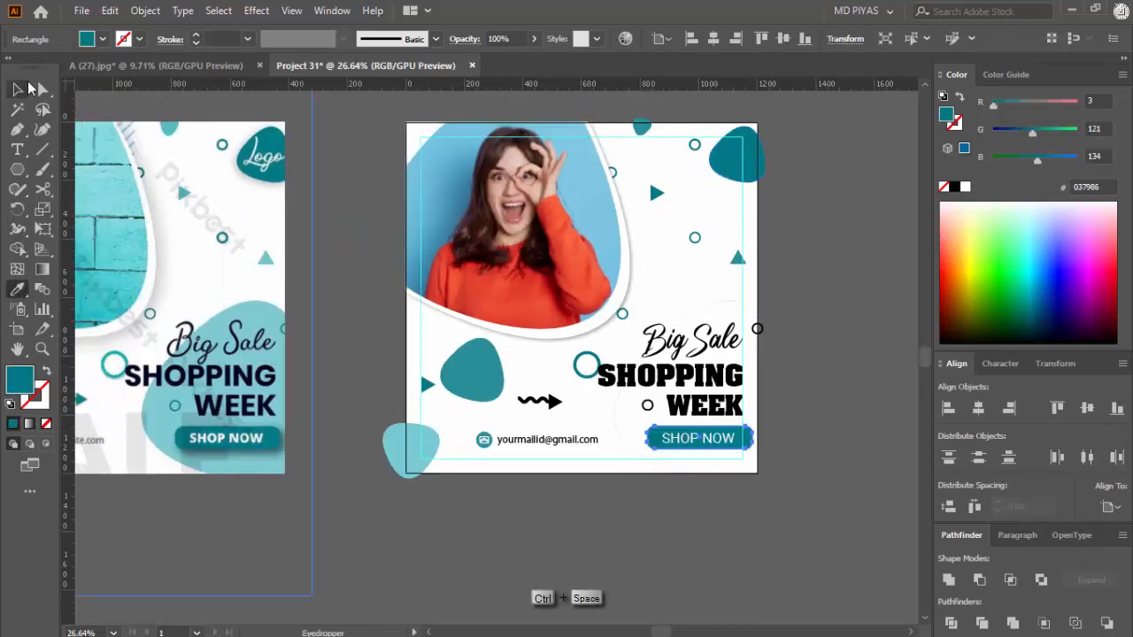
# Step: Swap the fill and stroke of the large blob behind the headline, giving it a light teal 79CBD1 fill
pyautogui.click(20, 92)
pyautogui.click(615, 404)
pyautogui.hotkey('shift', 'x')
pyautogui.click(829, 384)
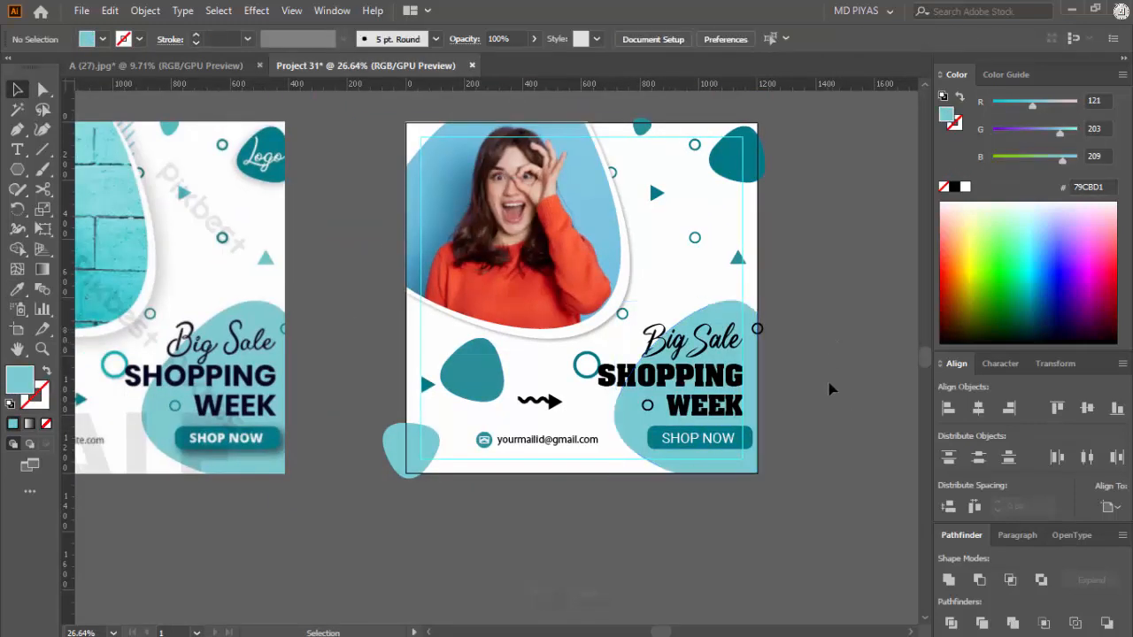
# Step: Fill the wavy arrow above the email line with the logo blob's dark teal, 037986
pyautogui.moveTo(647, 492)
pyautogui.mouseDown()
pyautogui.moveTo(636, 469)
pyautogui.moveTo(611, 474)
pyautogui.moveTo(753, 405)
pyautogui.moveTo(657, 478)
pyautogui.moveTo(533, 497)
pyautogui.mouseUp()
pyautogui.click(582, 450)
pyautogui.click(678, 483)
pyautogui.click(611, 381)
pyautogui.moveTo(143, 326); pyautogui.dragTo(197, 326)
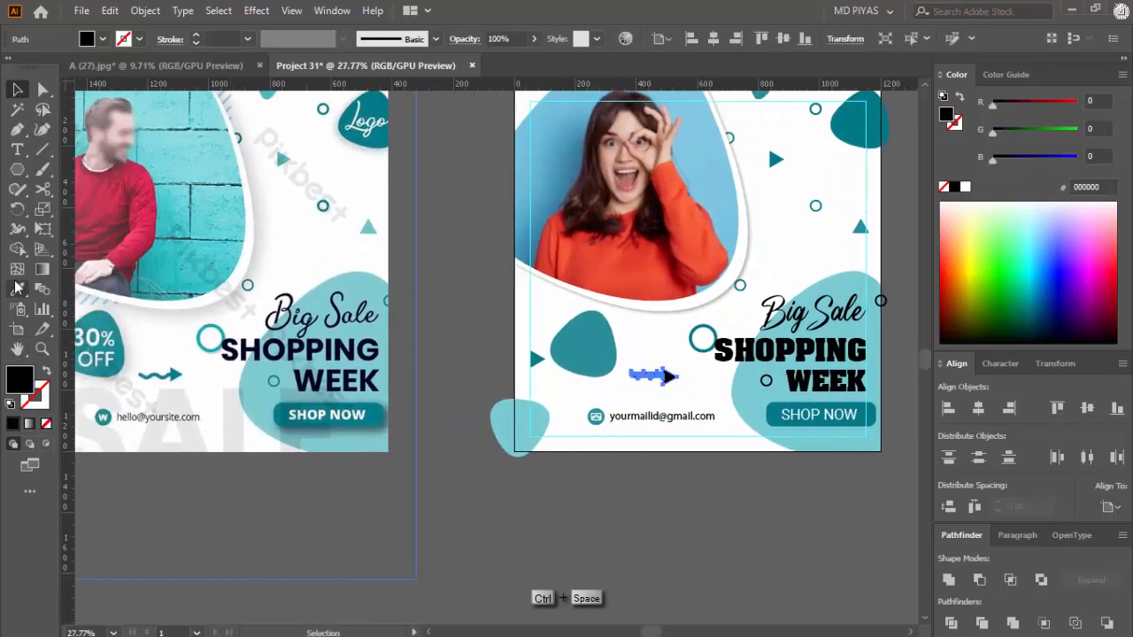
pyautogui.click(845, 131)
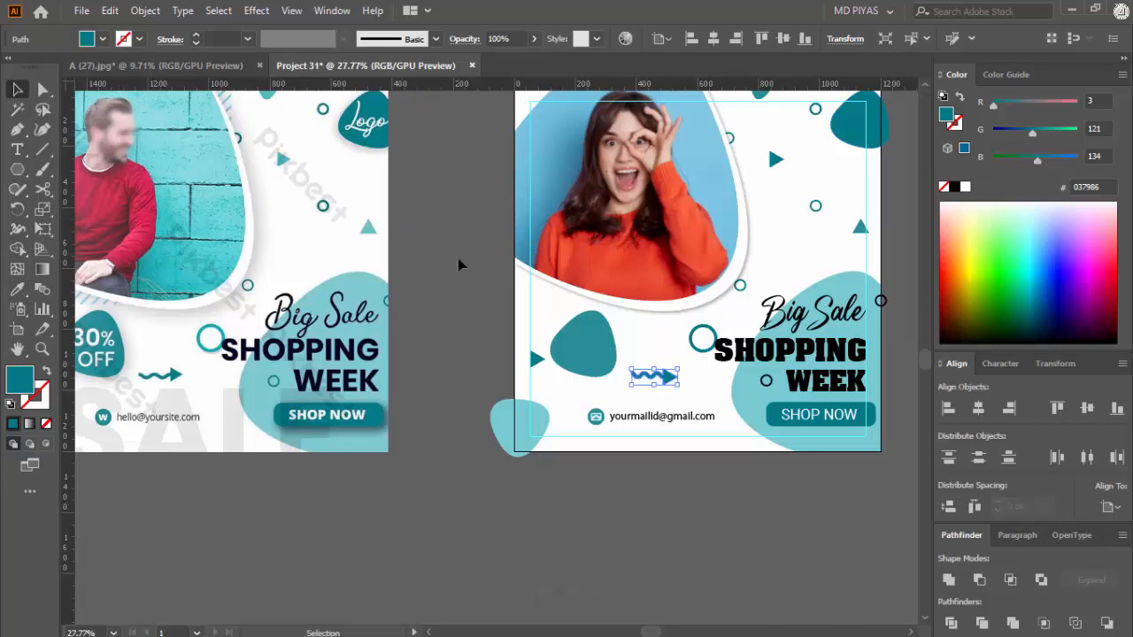
pyautogui.click(458, 265)
# Step: Paste the large SALE text in place over the flyer's lower edge and bring it to the front
pyautogui.moveTo(469, 280); pyautogui.dragTo(416, 316)
pyautogui.moveTo(634, 285)
pyautogui.mouseDown()
pyautogui.moveTo(581, 306)
pyautogui.moveTo(609, 316)
pyautogui.moveTo(479, 351)
pyautogui.mouseUp()
pyautogui.moveTo(541, 328); pyautogui.dragTo(604, 332)
pyautogui.hotkey('ctrl', 'shift', 'v')
pyautogui.hotkey('ctrl', 'shift', '[')
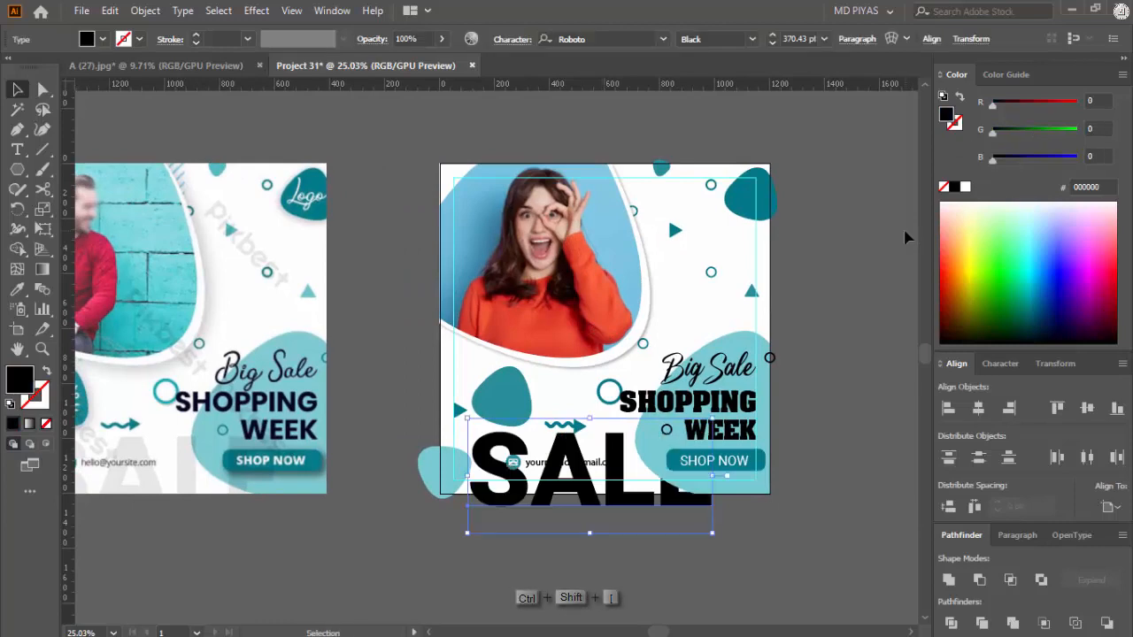
pyautogui.hotkey('ctrl', 'shift', ']')
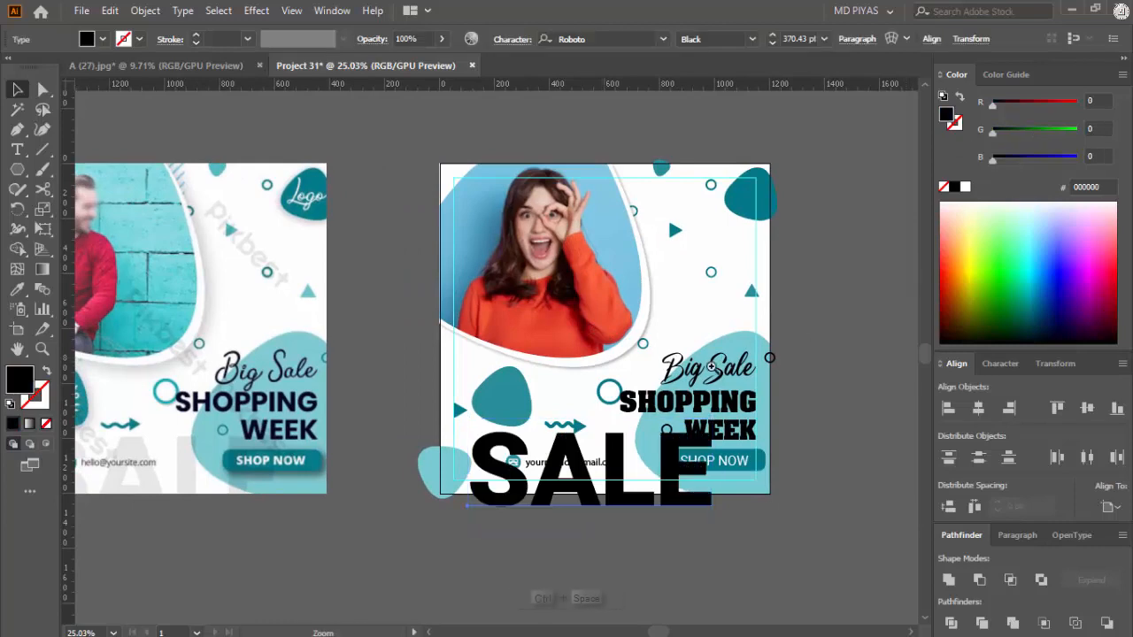
# Step: Bring the SHOP NOW button and its text in front of the large SALE text
pyautogui.moveTo(657, 443); pyautogui.dragTo(517, 501)
pyautogui.click(739, 433)
pyautogui.keyDown('shift'); pyautogui.click(824, 416); pyautogui.keyUp('shift')
pyautogui.hotkey('ctrl', 'shift', ']')
# Step: Set the large SALE text's opacity to 10%
pyautogui.hotkey('ctrl', 'space')
pyautogui.moveTo(565, 411); pyautogui.dragTo(575, 430)
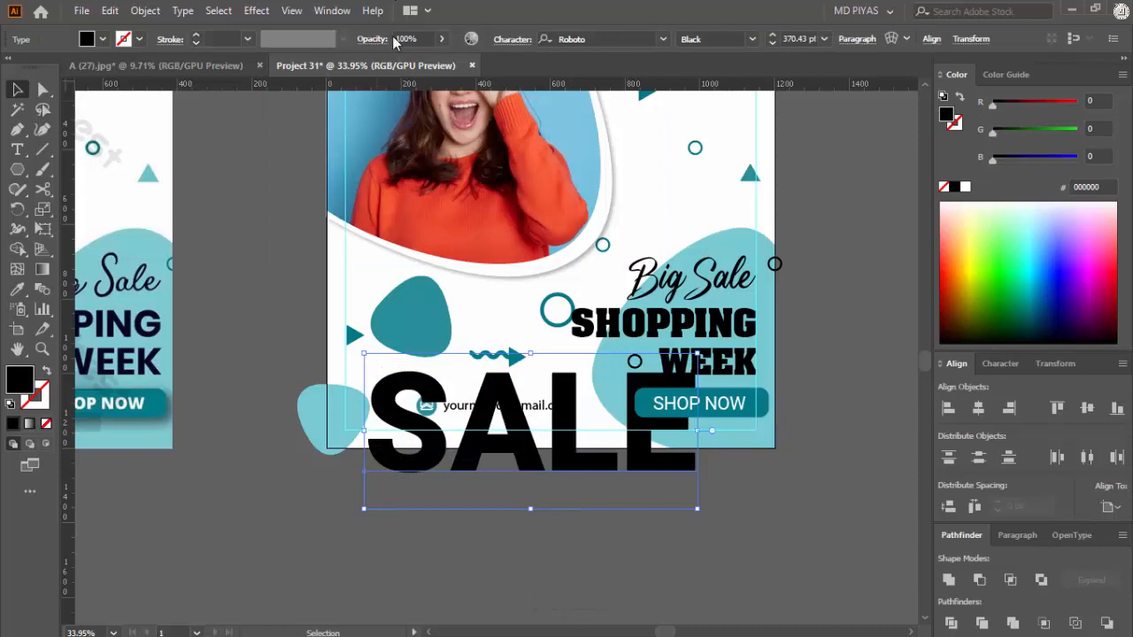
pyautogui.write('10')
pyautogui.click(885, 316)
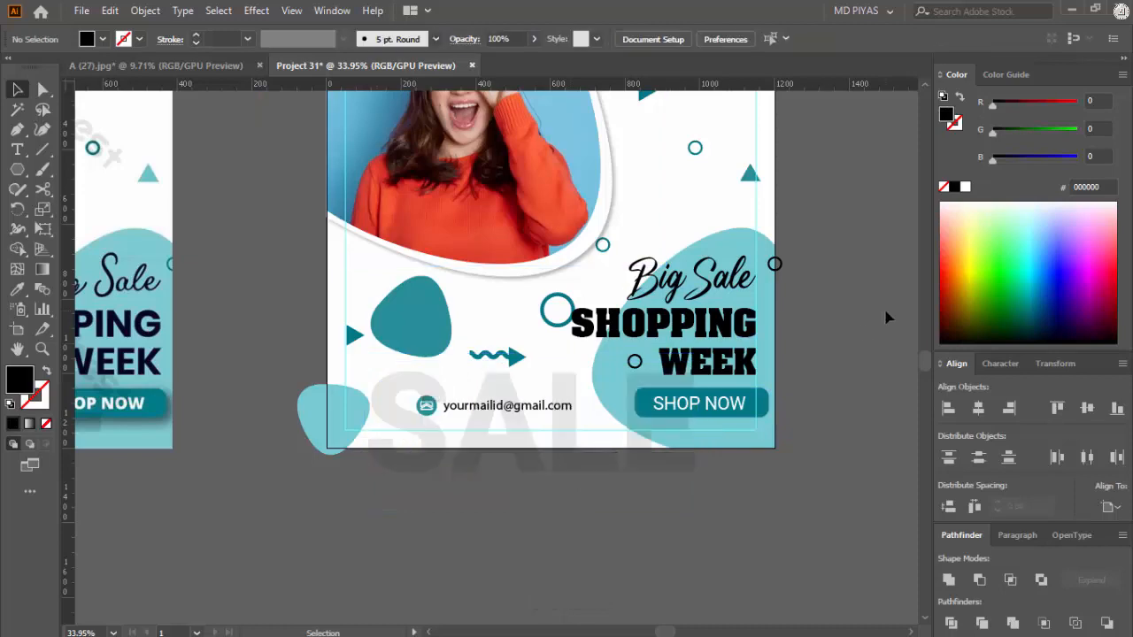
# Step: Add the text LOGO in Roboto Black on the empty canvas beside the dark teal logo blob
pyautogui.hotkey('ctrl', 'space')
pyautogui.moveTo(797, 345); pyautogui.dragTo(736, 215)
pyautogui.click(743, 170)
pyautogui.hotkey('ctrl', 'space')
pyautogui.press('t')
pyautogui.click(704, 262)
pyautogui.write('LO')
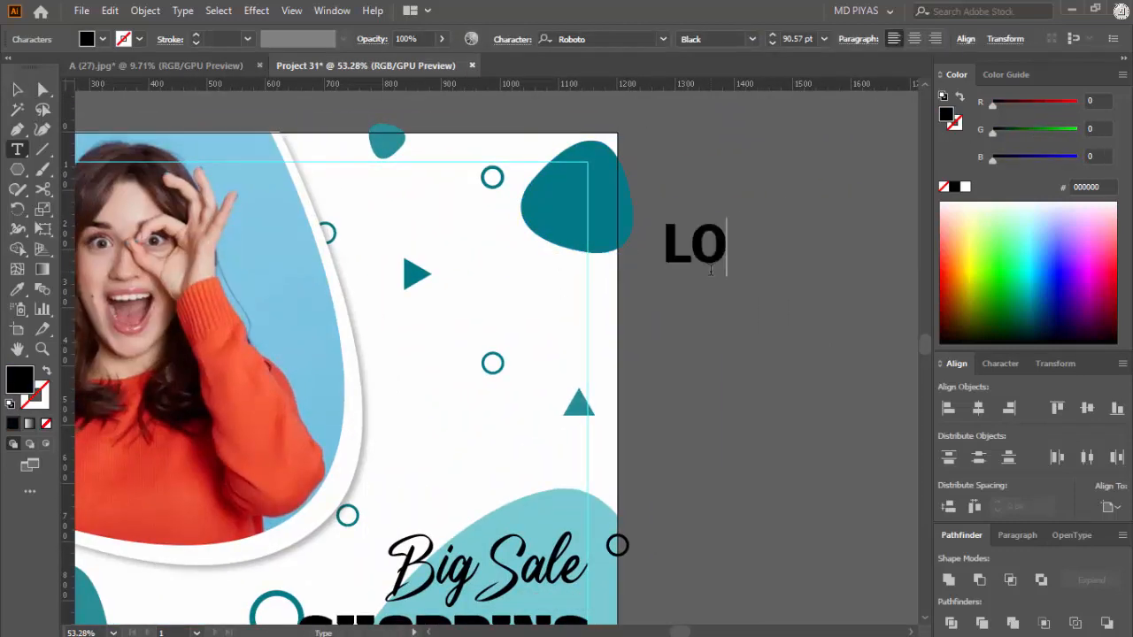
pyautogui.write('GO')
pyautogui.press('Escape')
# Step: Move the LOGO text over the logo blob at the margin guides' corner and scale it to 65.77 pt
pyautogui.moveTo(719, 274); pyautogui.dragTo(530, 210)
pyautogui.click(691, 236)
pyautogui.moveTo(690, 236); pyautogui.dragTo(505, 266)
pyautogui.moveTo(633, 232); pyautogui.dragTo(872, 234)
pyautogui.moveTo(610, 212); pyautogui.dragTo(801, 173)
pyautogui.click(596, 172)
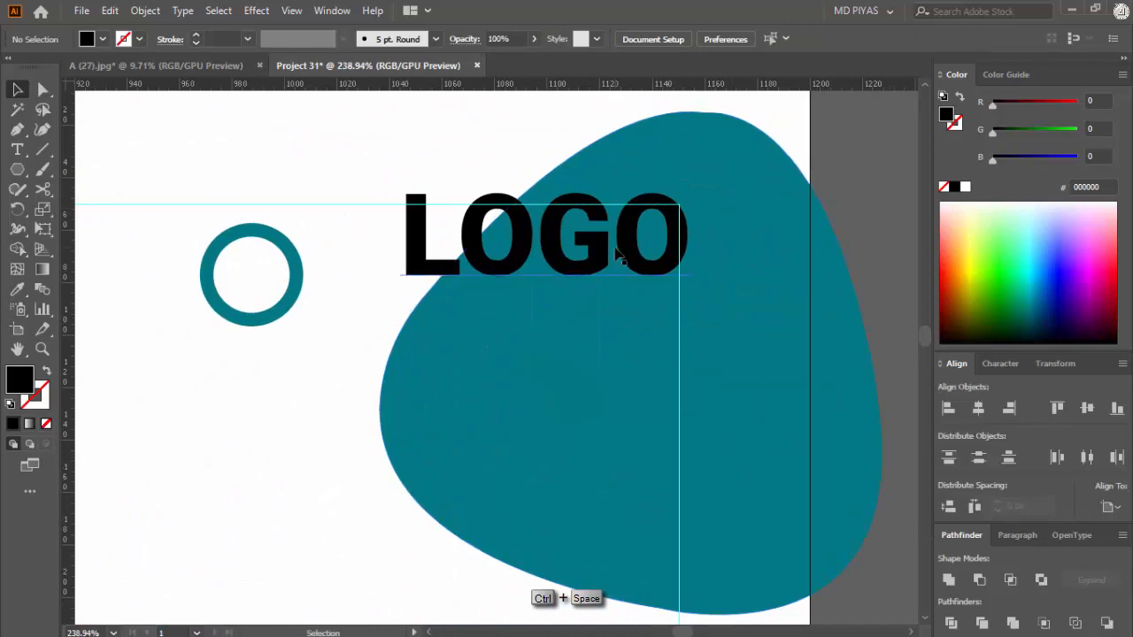
pyautogui.moveTo(617, 254)
pyautogui.mouseDown()
pyautogui.moveTo(596, 263)
pyautogui.moveTo(646, 259)
pyautogui.moveTo(634, 252)
pyautogui.moveTo(633, 265)
pyautogui.mouseUp()
pyautogui.moveTo(390, 315); pyautogui.dragTo(236, 438)
pyautogui.moveTo(496, 278); pyautogui.dragTo(266, 292)
# Step: Colour the LOGO text bright green, 00FF00
pyautogui.click(454, 321)
pyautogui.click(440, 280)
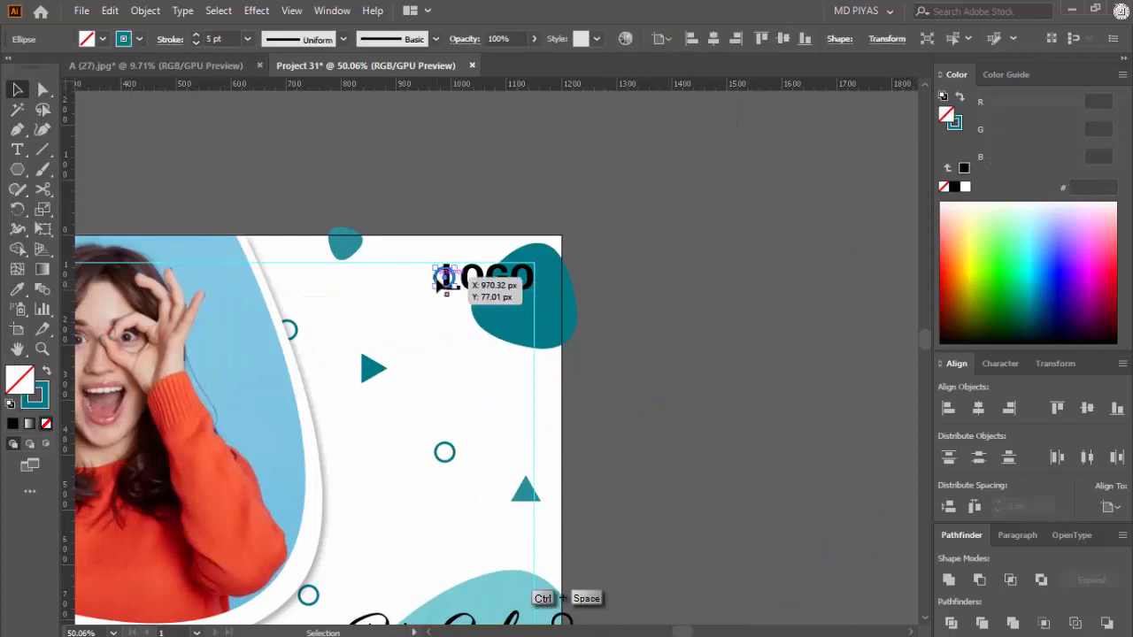
pyautogui.moveTo(994, 132); pyautogui.dragTo(1081, 133)
pyautogui.click(693, 295)
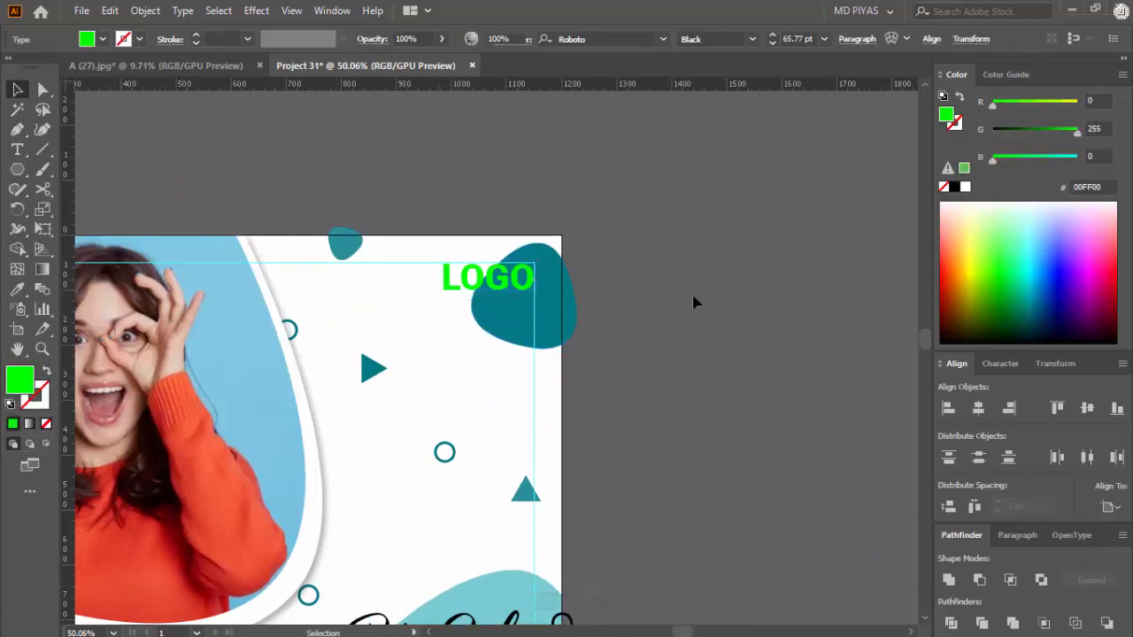
# Step: Centre the LOGO text vertically on its blob and shrink it to 52.47 pt
pyautogui.moveTo(694, 287); pyautogui.dragTo(842, 268)
pyautogui.moveTo(745, 291); pyautogui.dragTo(820, 214)
pyautogui.moveTo(820, 214); pyautogui.dragTo(637, 323)
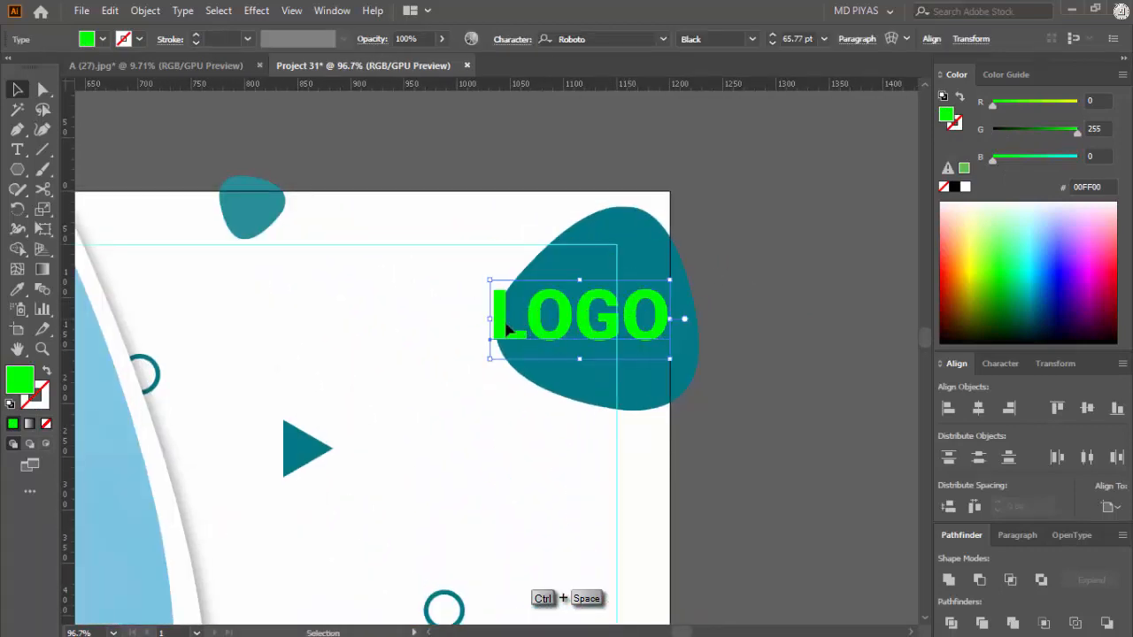
pyautogui.moveTo(491, 319); pyautogui.dragTo(529, 323)
# Step: Try black on the LOGO text and settle on a white fill
pyautogui.click(954, 187)
pyautogui.click(752, 305)
pyautogui.click(653, 320)
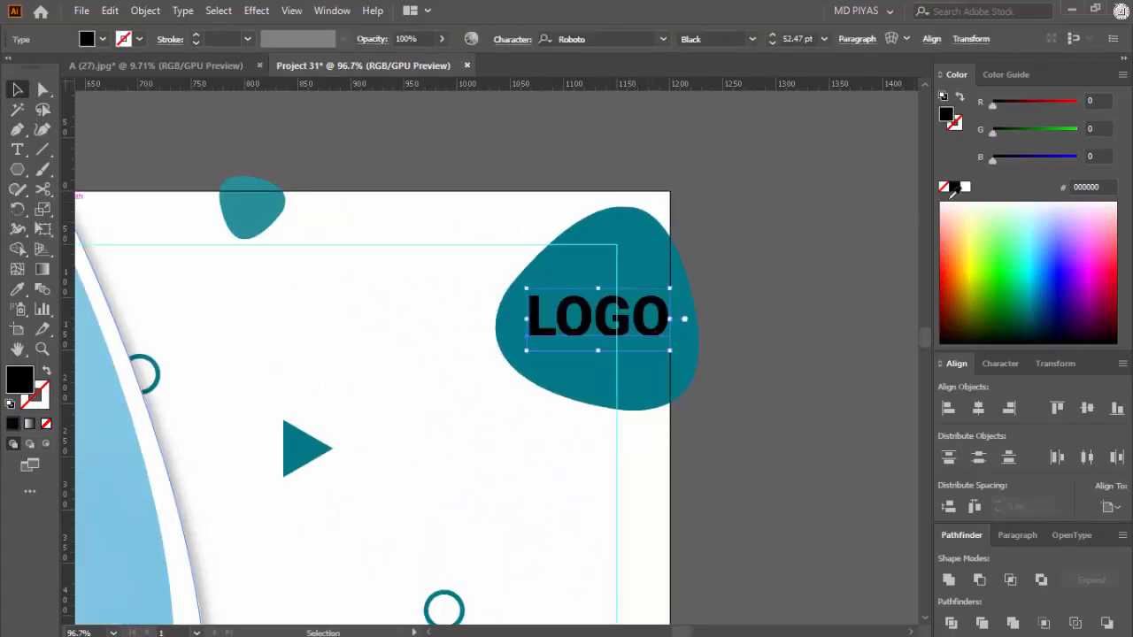
pyautogui.click(965, 187)
pyautogui.click(787, 281)
# Step: Shrink the white LOGO text a little more so that it fits inside the blob and the margin guide
pyautogui.moveTo(670, 317); pyautogui.dragTo(640, 317)
pyautogui.click(638, 327)
pyautogui.click(758, 299)
pyautogui.click(572, 331)
pyautogui.click(722, 285)
# Step: Create a white rectangle measuring 1200 x 1200 px
pyautogui.moveTo(709, 295); pyautogui.dragTo(517, 371)
pyautogui.moveTo(517, 371); pyautogui.dragTo(557, 384)
pyautogui.moveTo(657, 338); pyautogui.dragTo(527, 337)
pyautogui.press('m')
pyautogui.click(668, 293)
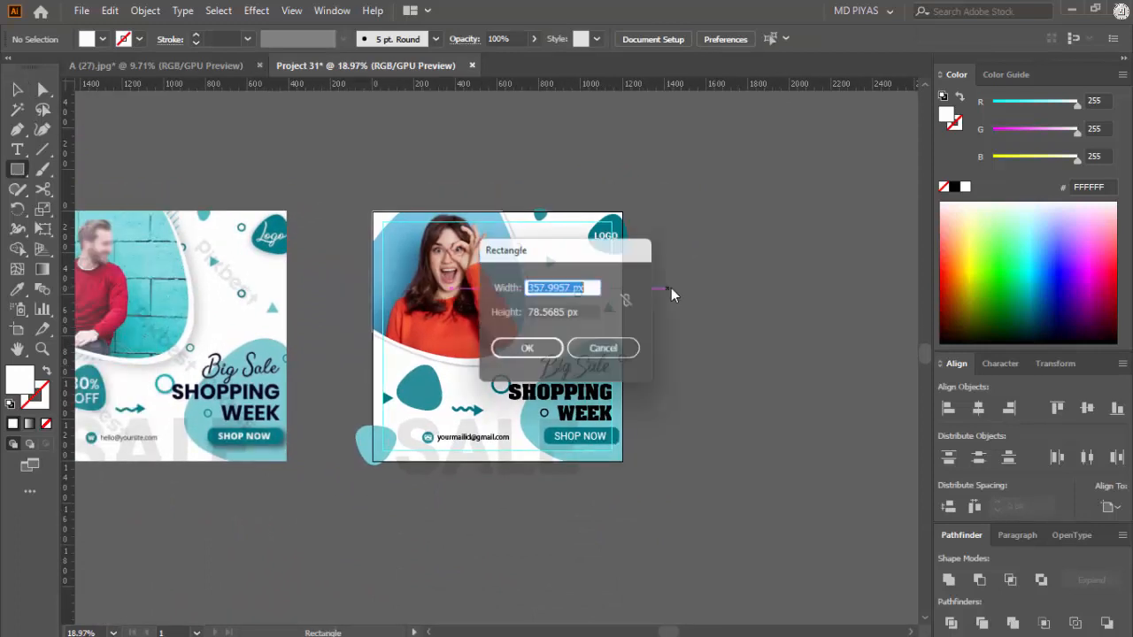
pyautogui.click(563, 315)
pyautogui.write('120')
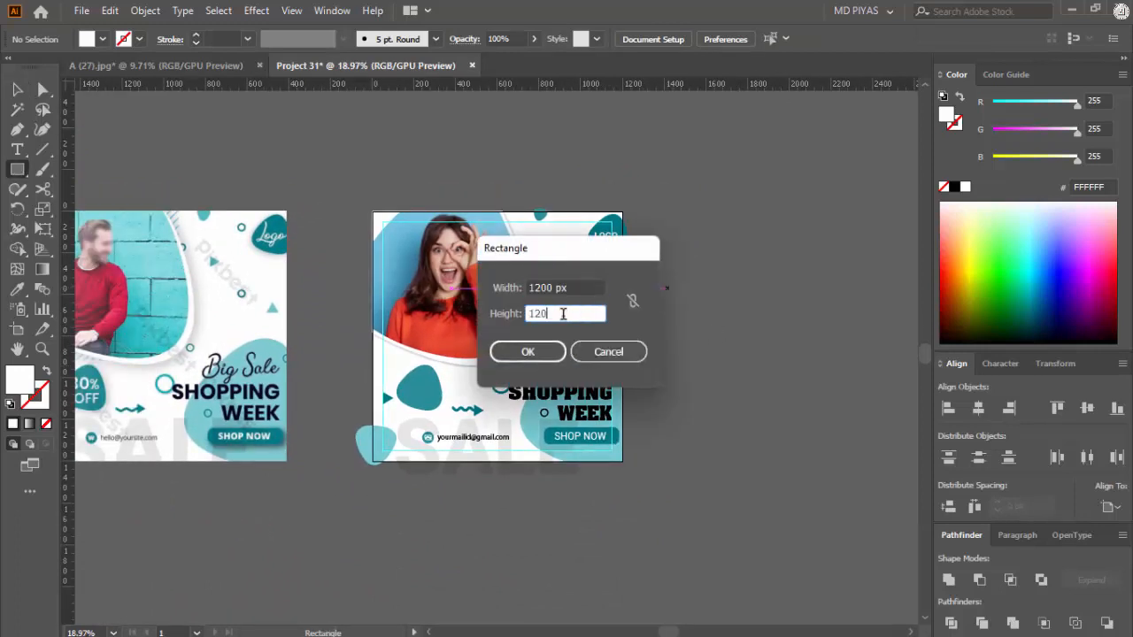
pyautogui.write('0')
pyautogui.press('Return')
# Step: Centre the white square on the artboard and send it to the back as the flyer's background
pyautogui.press('v')
pyautogui.click(978, 408)
pyautogui.click(1088, 408)
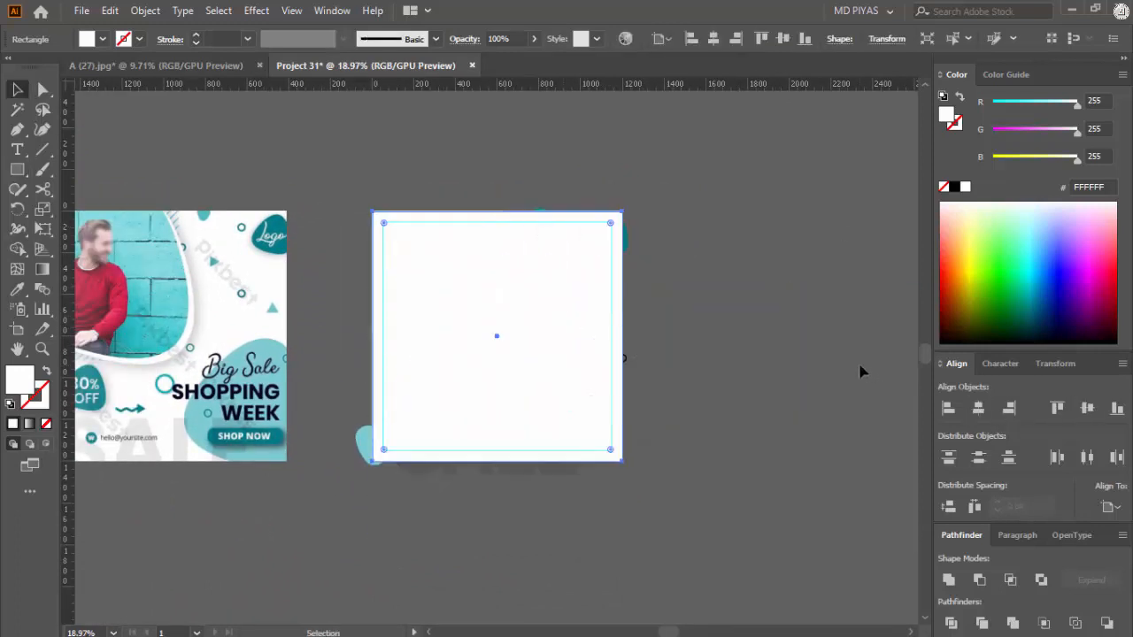
pyautogui.hotkey('ctrl', 'shift', '[')
pyautogui.click(742, 372)
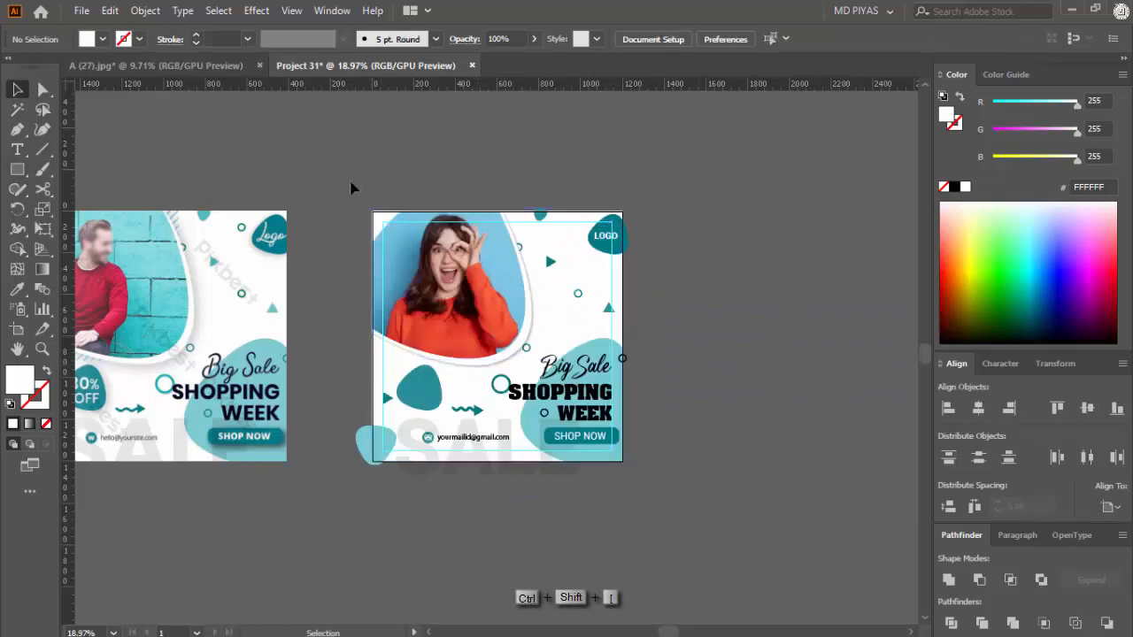
# Step: Select all of the flyer's artwork and group it
pyautogui.moveTo(351, 188); pyautogui.dragTo(736, 602)
pyautogui.hotkey('ctrl', 'g')
pyautogui.click(685, 377)
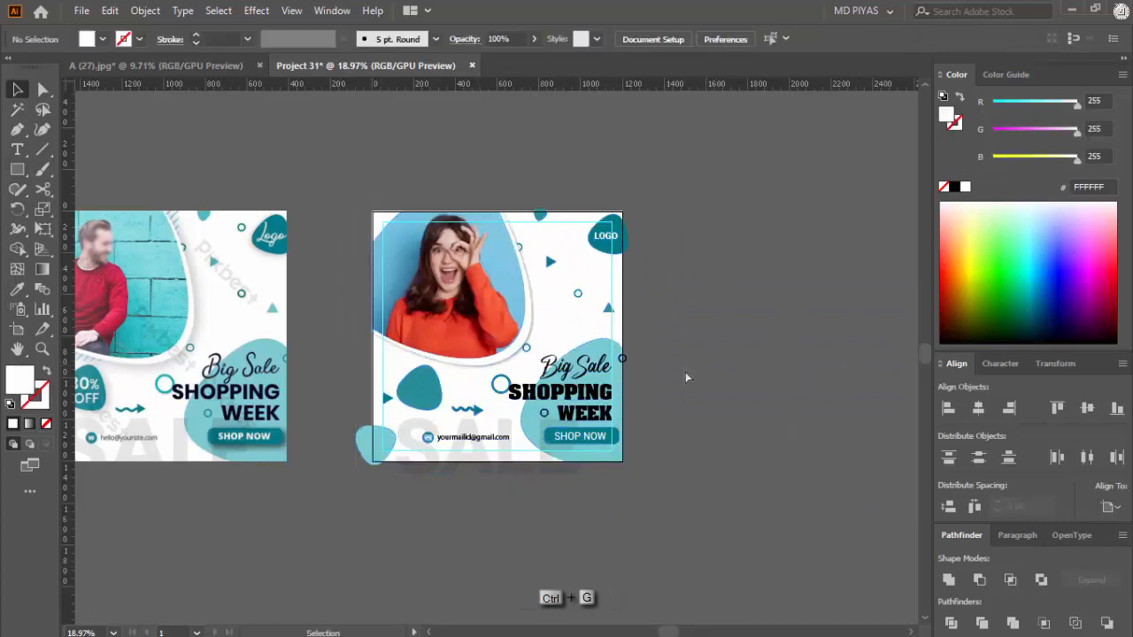
# Step: Create another white 1200 x 1200 px square and centre it on the artboard above the artwork
pyautogui.click(689, 334)
pyautogui.press('Return')
pyautogui.press('v')
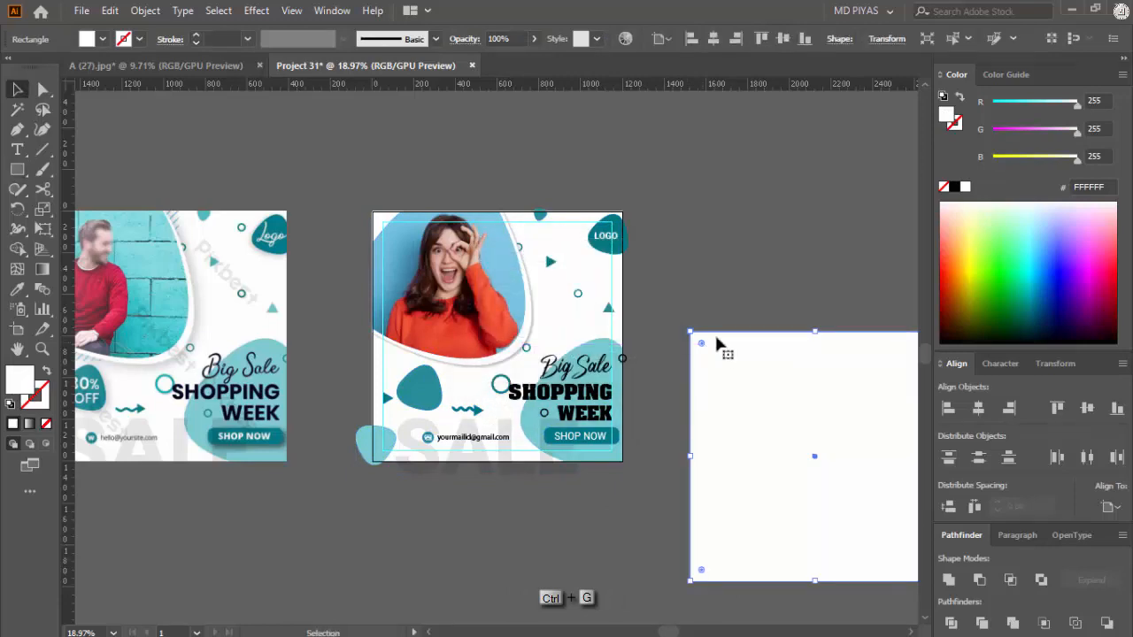
pyautogui.click(985, 407)
pyautogui.click(1087, 408)
# Step: Clip all of the flyer's artwork to the topmost square with a clipping mask
pyautogui.moveTo(739, 355); pyautogui.dragTo(481, 336)
pyautogui.rightClick(439, 254)
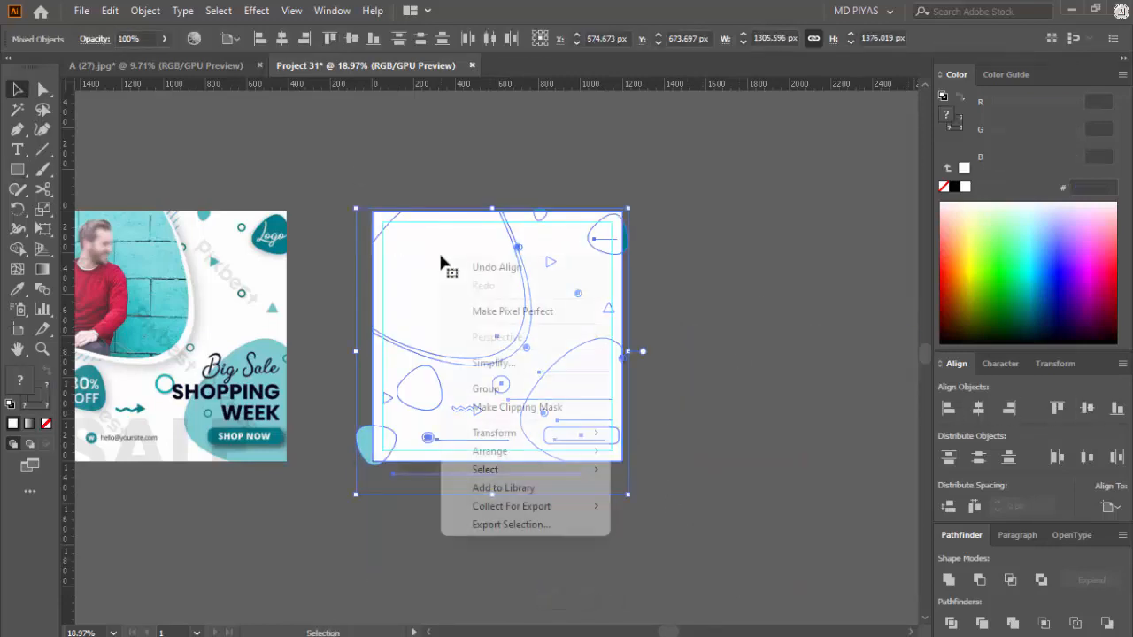
pyautogui.click(512, 407)
pyautogui.click(696, 362)
pyautogui.hotkey('ctrl', 'space')
pyautogui.moveTo(408, 295); pyautogui.dragTo(571, 305)
pyautogui.moveTo(538, 318); pyautogui.dragTo(437, 328)
pyautogui.click(329, 348)
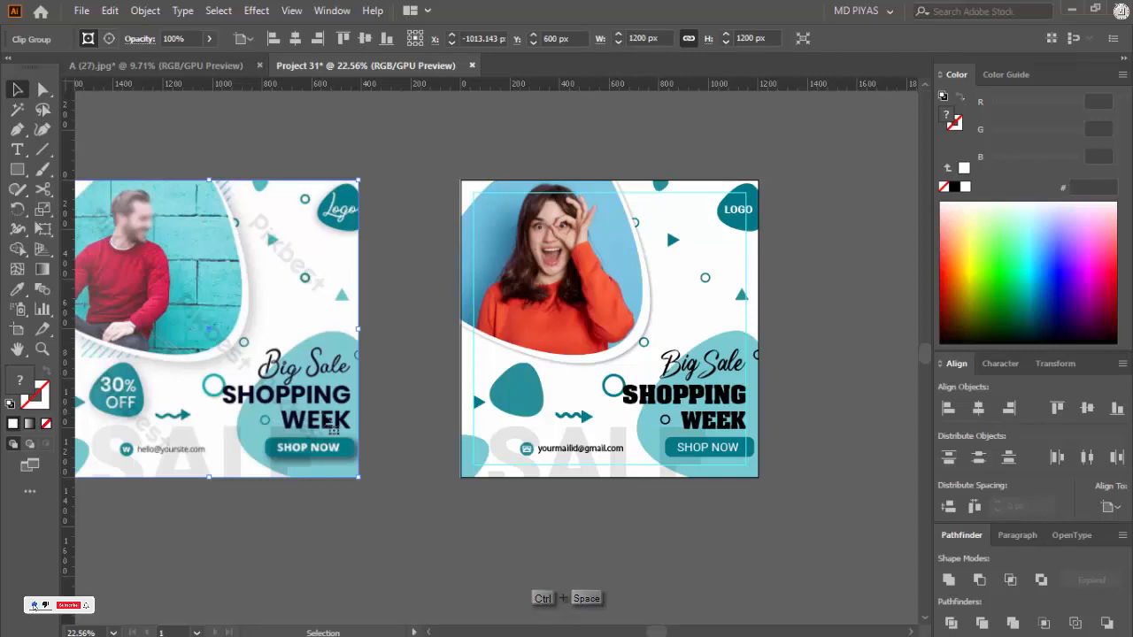
# Step: Undo the clipping mask and the square made for it
pyautogui.moveTo(297, 393); pyautogui.dragTo(369, 378)
pyautogui.hotkey('ctrl', 'z')
pyautogui.hotkey('ctrl', 'z')
# Step: Add the two-line text 30% OFF in Roboto Black on the empty canvas below the reference flyer
pyautogui.moveTo(446, 529); pyautogui.dragTo(311, 497)
pyautogui.moveTo(546, 505); pyautogui.dragTo(801, 410)
pyautogui.click(678, 513)
pyautogui.hotkey('ctrl', 'space')
pyautogui.moveTo(209, 429); pyautogui.dragTo(336, 458)
pyautogui.press('t')
pyautogui.click(307, 482)
pyautogui.write('30')
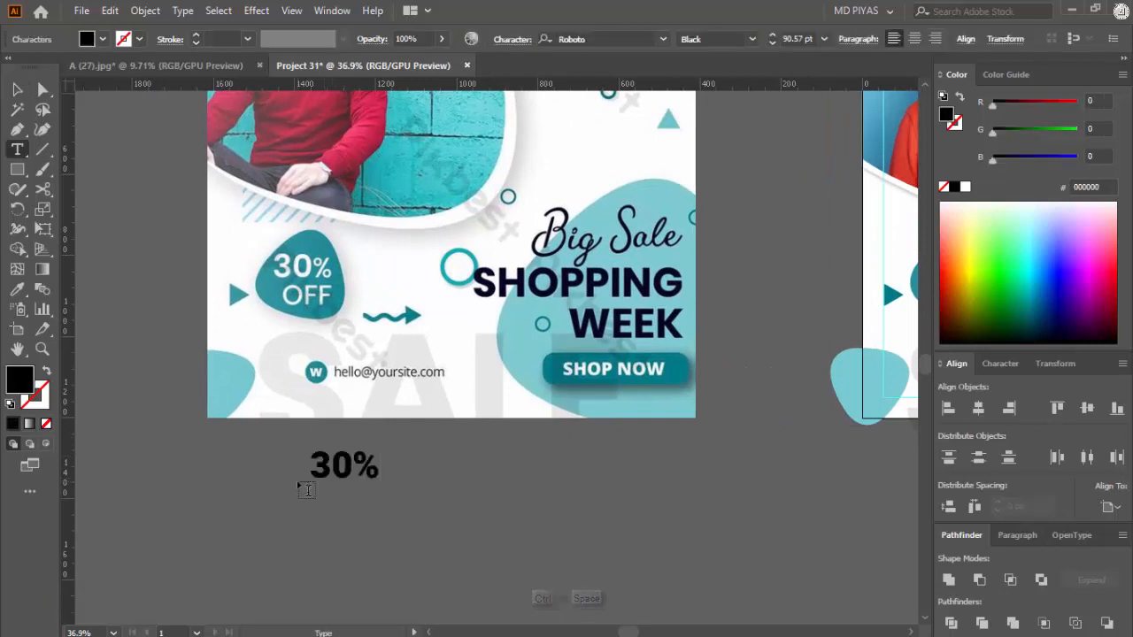
pyautogui.write('F')
pyautogui.press('Escape')
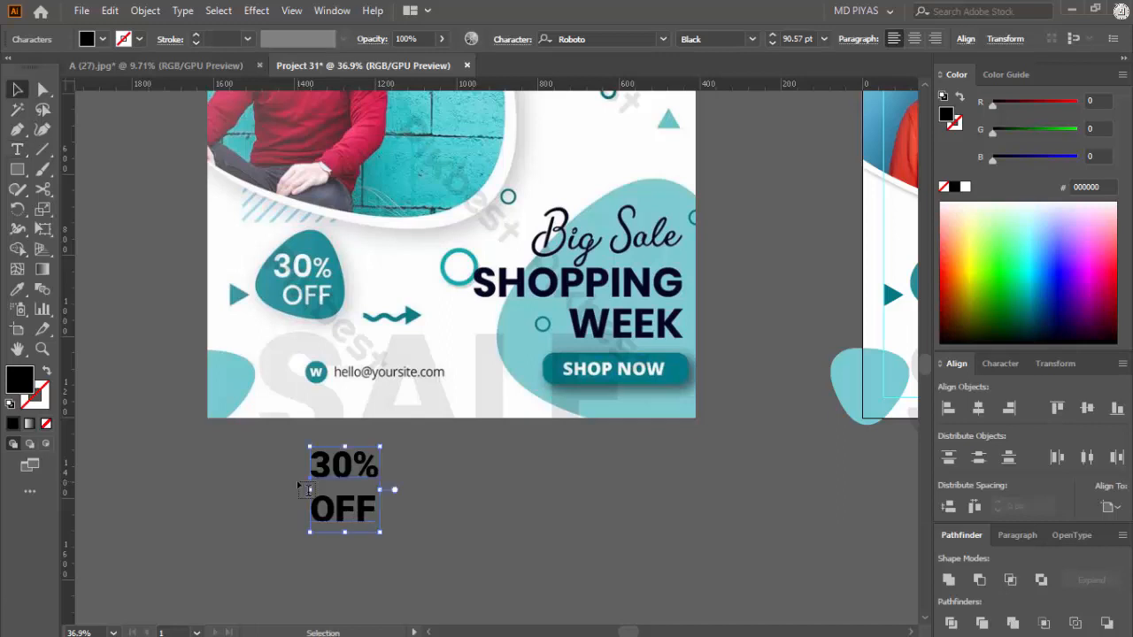
# Step: Cut 30% out of the two-line text and paste it as a separate text object
pyautogui.doubleClick(343, 464)
pyautogui.hotkey('ctrl', 'x')
pyautogui.click(412, 513)
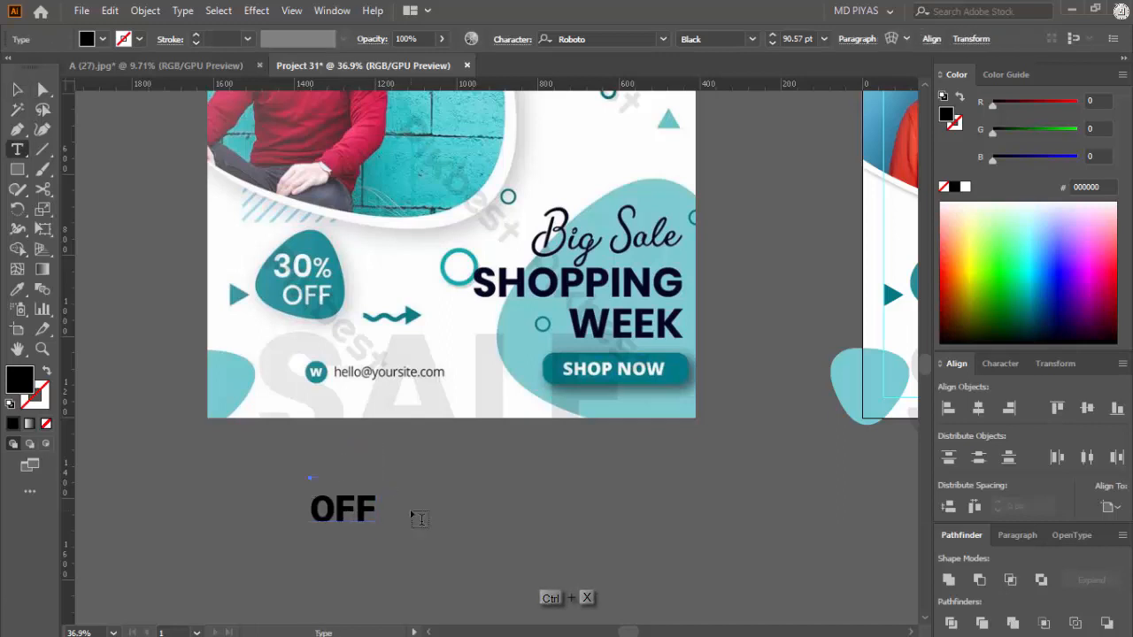
pyautogui.hotkey('ctrl', 'v')
# Step: Cut OFF out of the original text, reposition the 30% text and paste OFF as its own text beside it
pyautogui.doubleClick(348, 507)
pyautogui.hotkey('ctrl', 'x')
pyautogui.press('Escape')
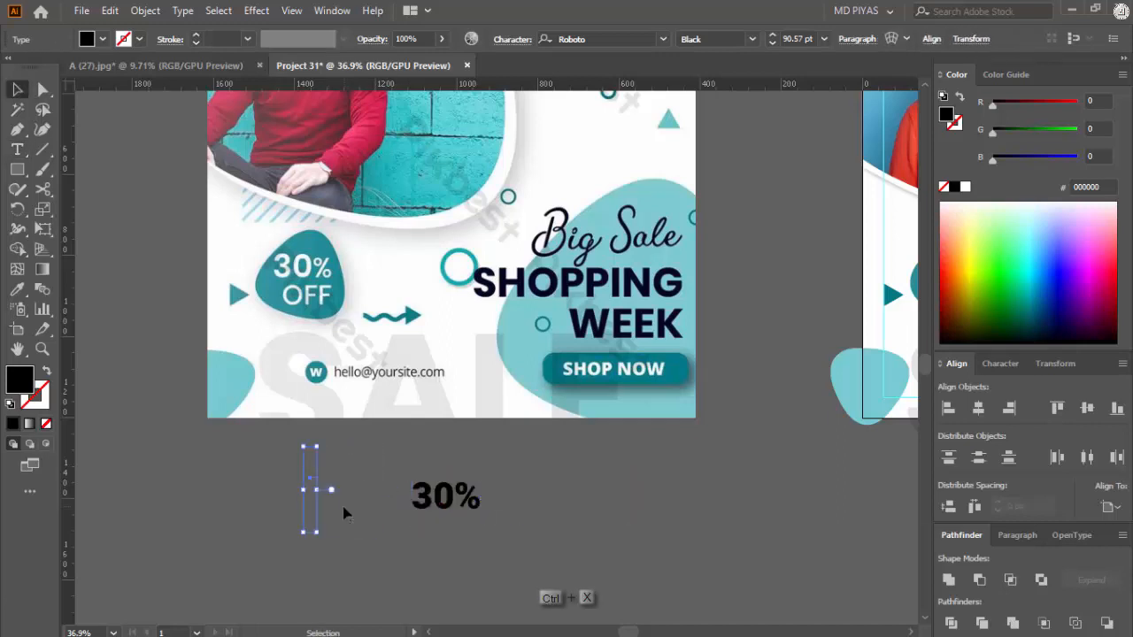
pyautogui.moveTo(445, 497); pyautogui.dragTo(392, 480)
pyautogui.press('y')
pyautogui.press('t')
pyautogui.click(473, 507)
pyautogui.hotkey('ctrl', 'v')
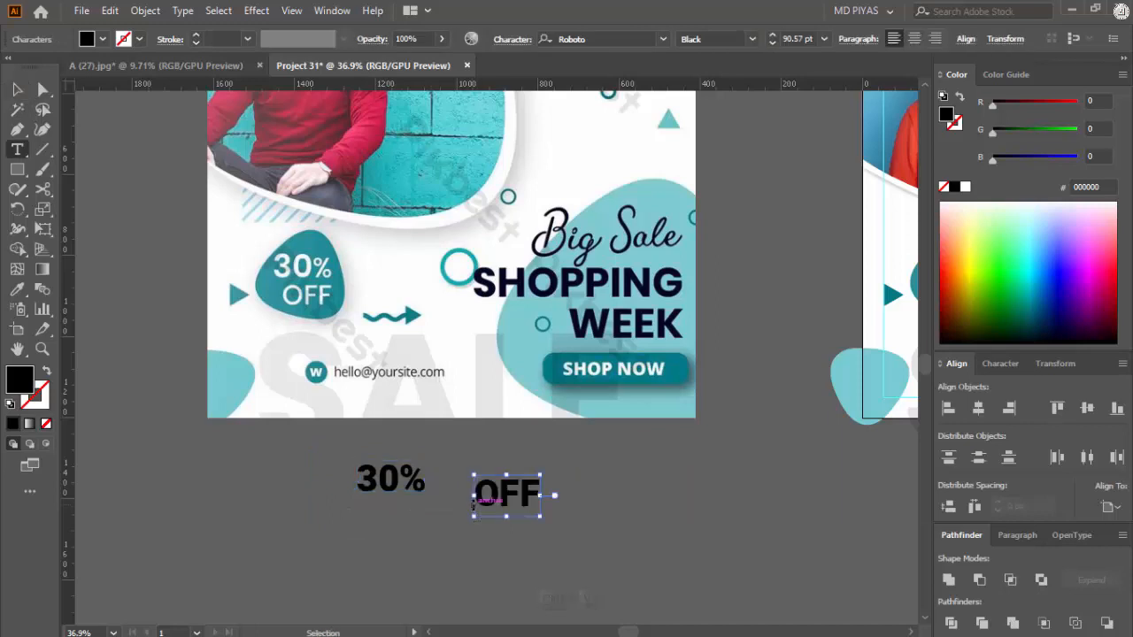
# Step: Finish editing the OFF text and place it directly beneath the 30% text
pyautogui.press('Escape')
pyautogui.moveTo(498, 503); pyautogui.dragTo(385, 520)
pyautogui.hotkey('ctrl', 'space')
pyautogui.moveTo(374, 500); pyautogui.dragTo(451, 505)
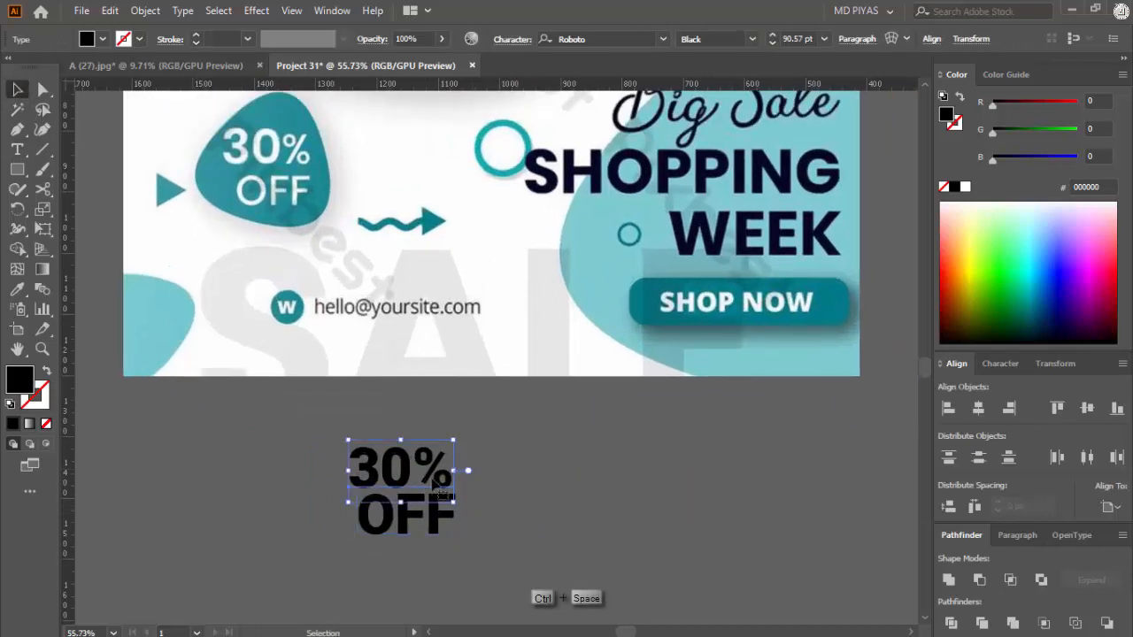
# Step: Set the font of the 30% text to Adibafih Regular
pyautogui.click(665, 39)
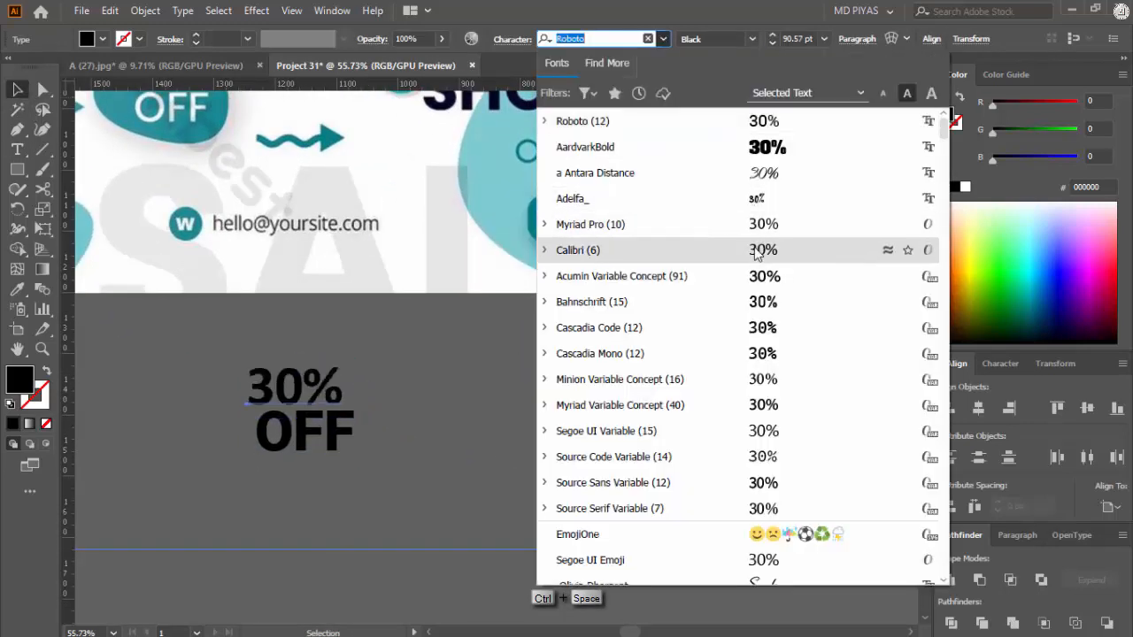
pyautogui.scroll(-4, 757, 257)
pyautogui.scroll(-4, 776, 306)
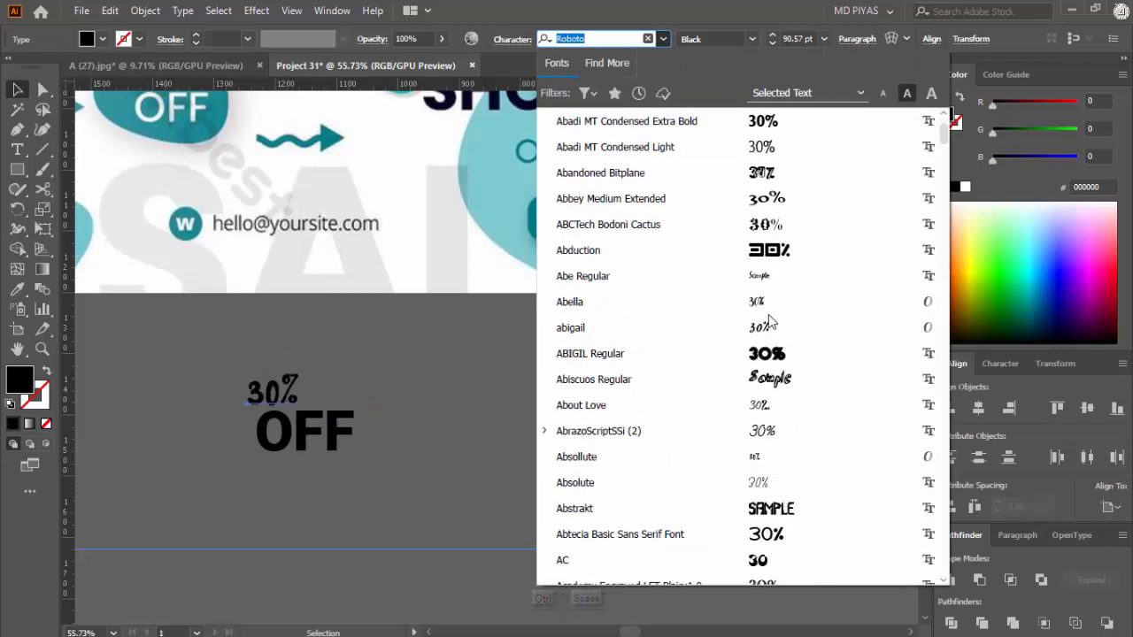
pyautogui.scroll(-6, 783, 212)
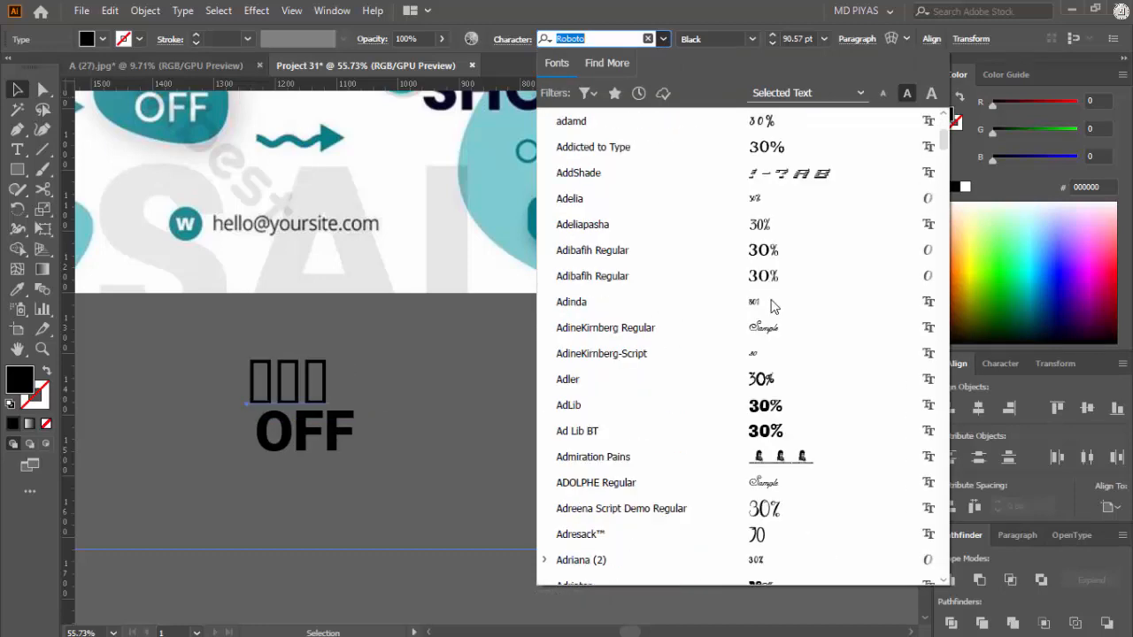
pyautogui.click(767, 254)
pyautogui.click(389, 445)
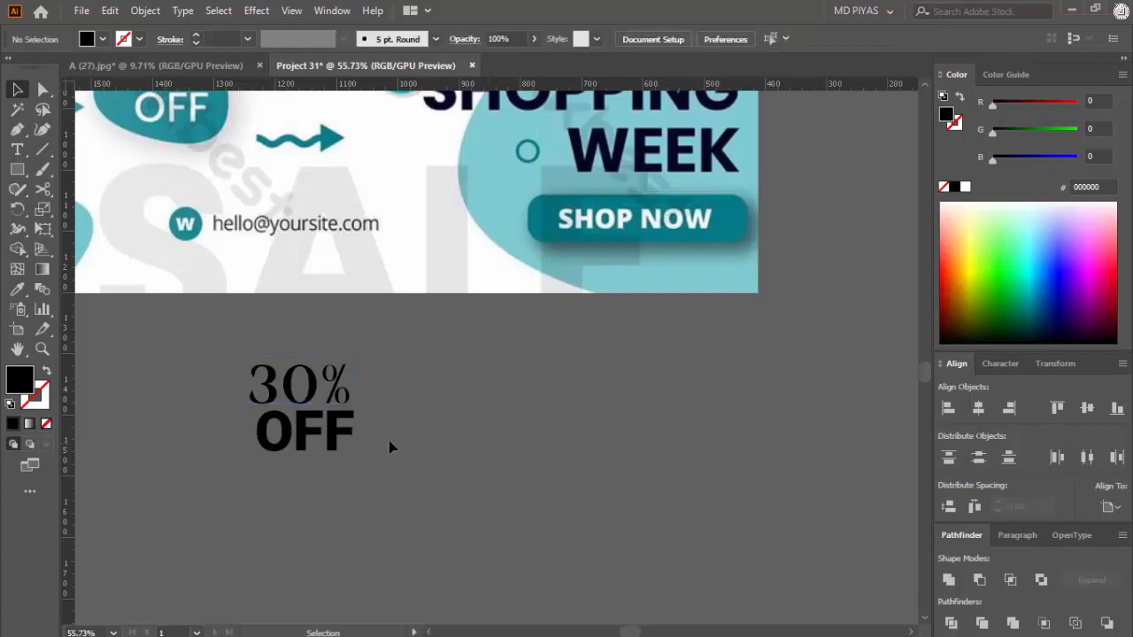
# Step: Set the font of the OFF text to Adibafih Regular
pyautogui.click(345, 442)
pyautogui.hotkey('ctrl', 'space')
pyautogui.moveTo(507, 394); pyautogui.dragTo(359, 451)
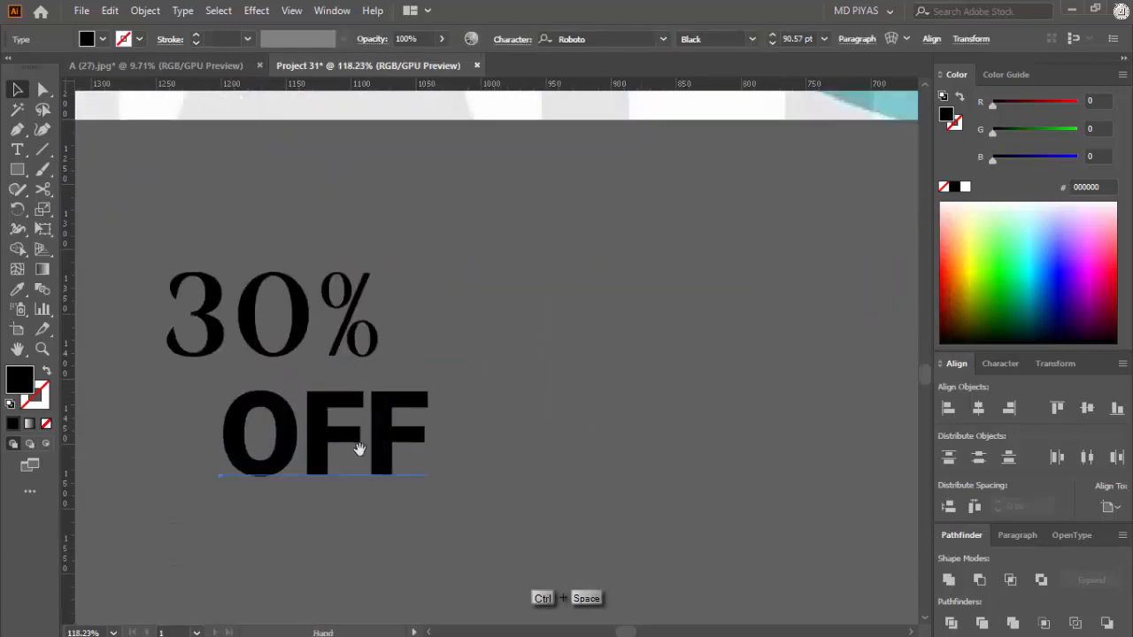
pyautogui.moveTo(538, 408); pyautogui.dragTo(509, 414)
pyautogui.click(663, 38)
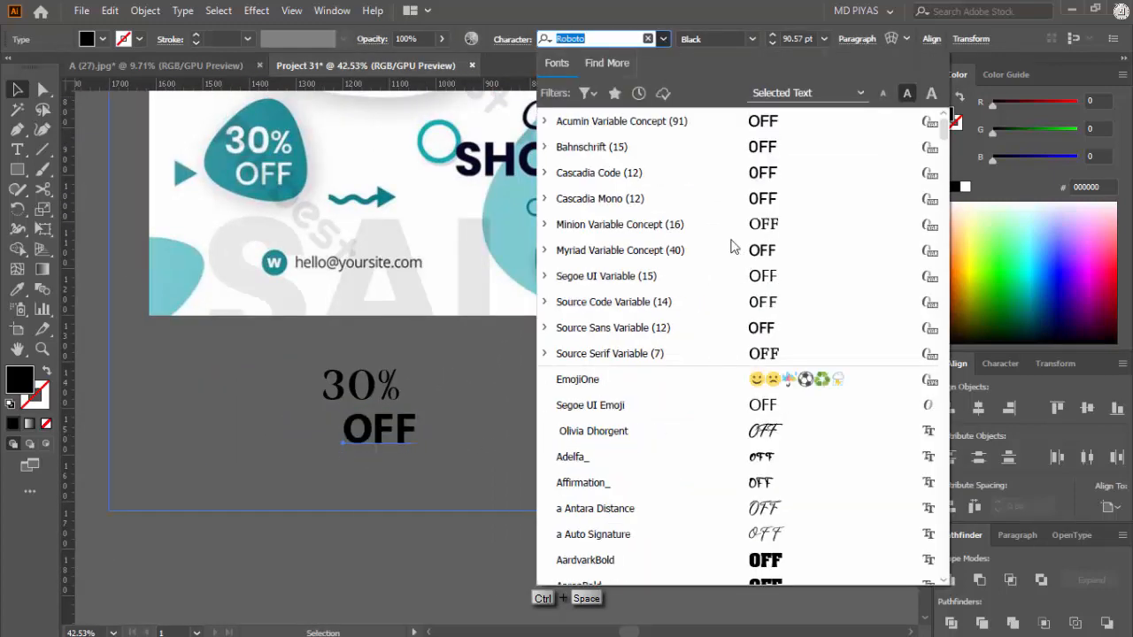
pyautogui.scroll(-10, 752, 265)
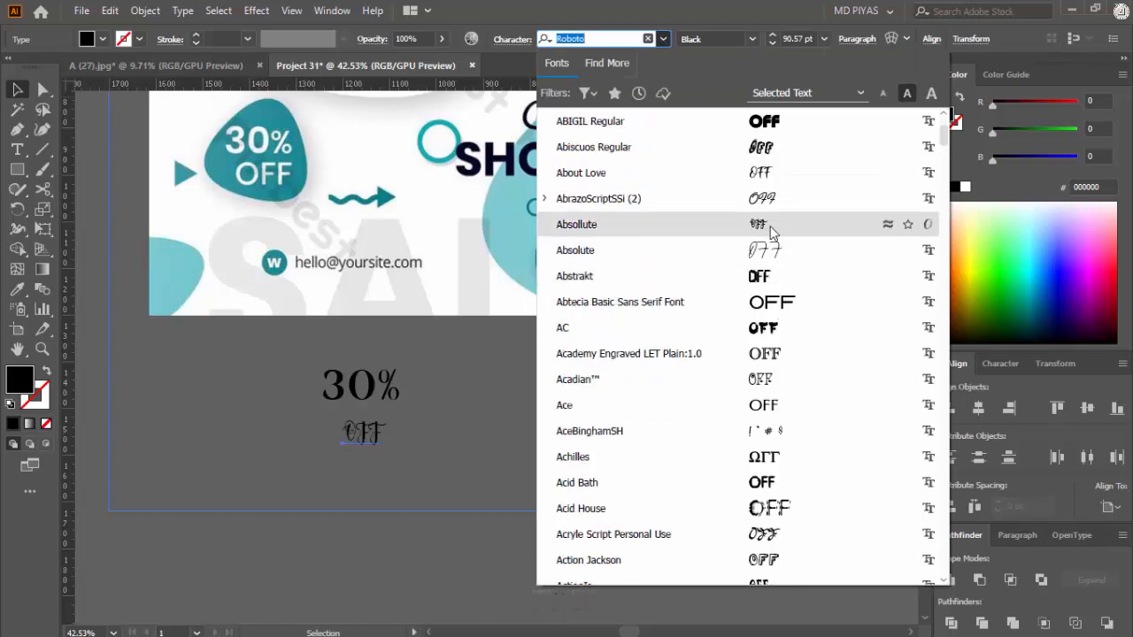
pyautogui.scroll(-8, 770, 237)
pyautogui.click(770, 271)
pyautogui.click(503, 496)
# Step: Scale the OFF text down to about 75 pt beneath the 30% text
pyautogui.hotkey('ctrl', 'space')
pyautogui.moveTo(322, 454); pyautogui.dragTo(389, 454)
pyautogui.moveTo(492, 417); pyautogui.dragTo(491, 401)
pyautogui.moveTo(588, 392); pyautogui.dragTo(550, 392)
pyautogui.click(378, 218)
pyautogui.moveTo(378, 219); pyautogui.dragTo(494, 418)
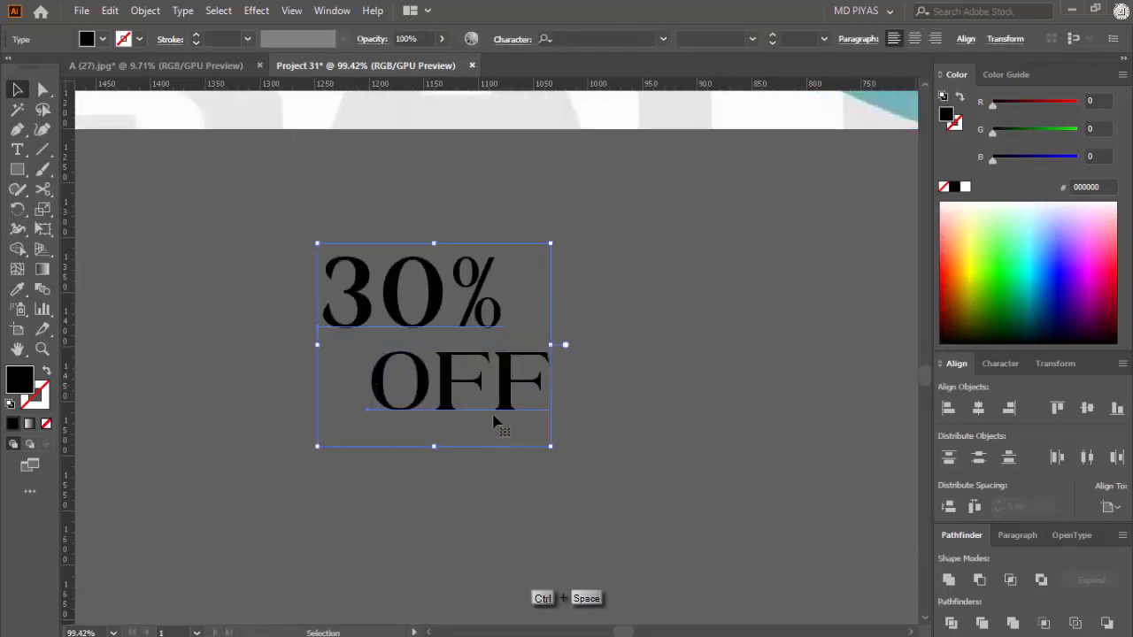
# Step: Set the font of the OFF text to Roboto Black
pyautogui.click(496, 406)
pyautogui.click(637, 378)
pyautogui.click(478, 403)
pyautogui.click(603, 308)
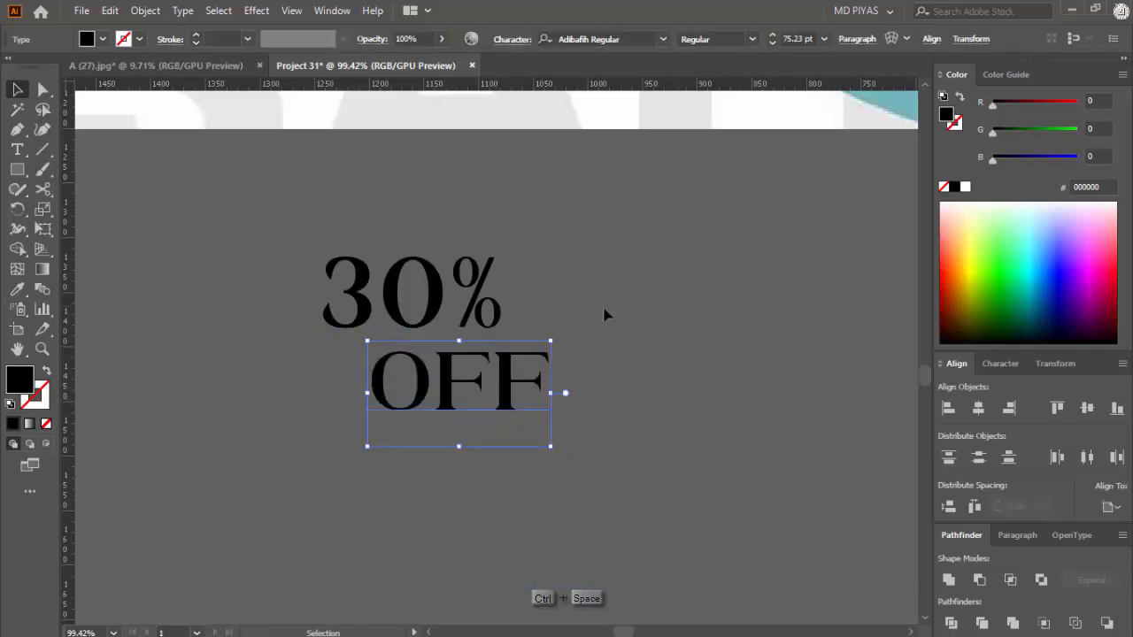
pyautogui.click(651, 38)
pyautogui.write('rob')
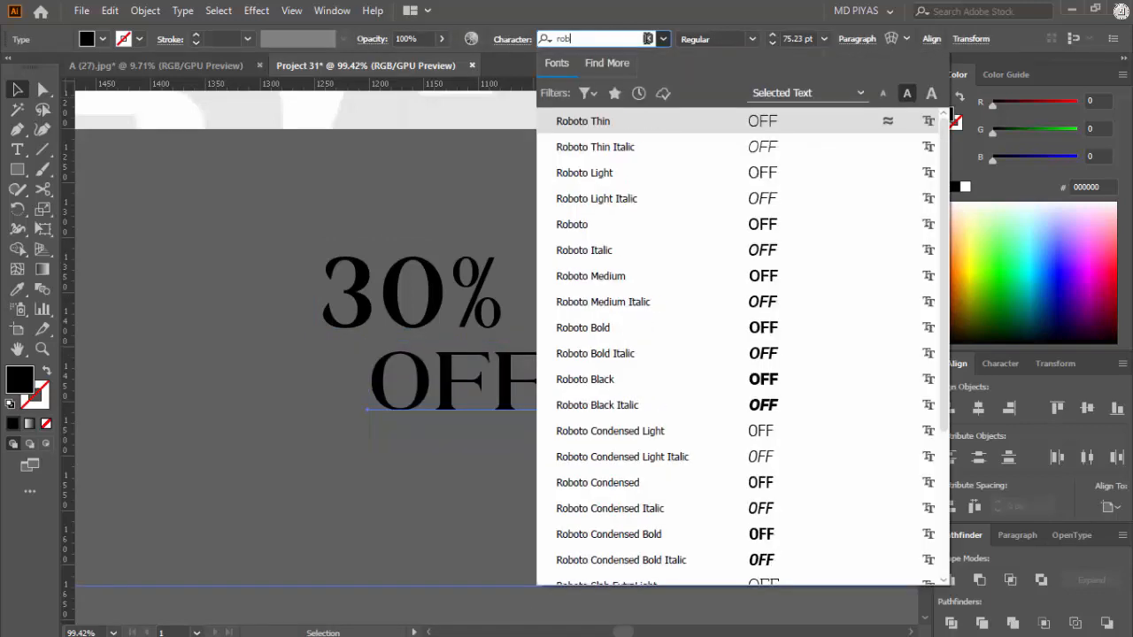
pyautogui.write('ot')
pyautogui.click(632, 387)
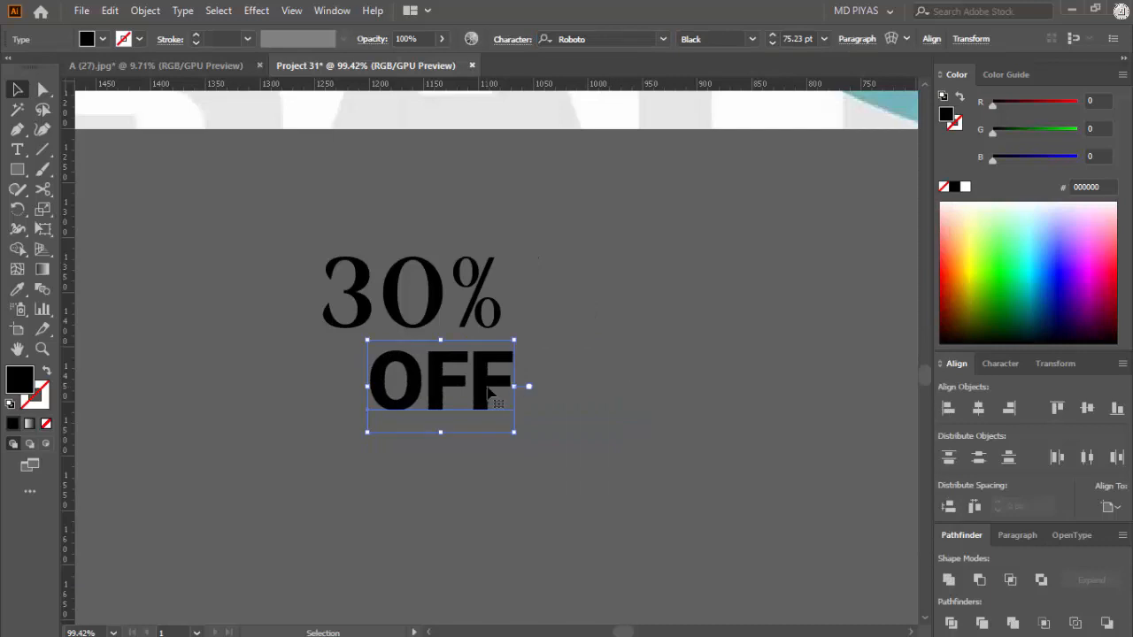
# Step: Convert the 30% and OFF texts to outlines and align OFF to the right edge of 30%
pyautogui.hotkey('ctrl', 'a')
pyautogui.hotkey('ctrl', 'shift', 'o')
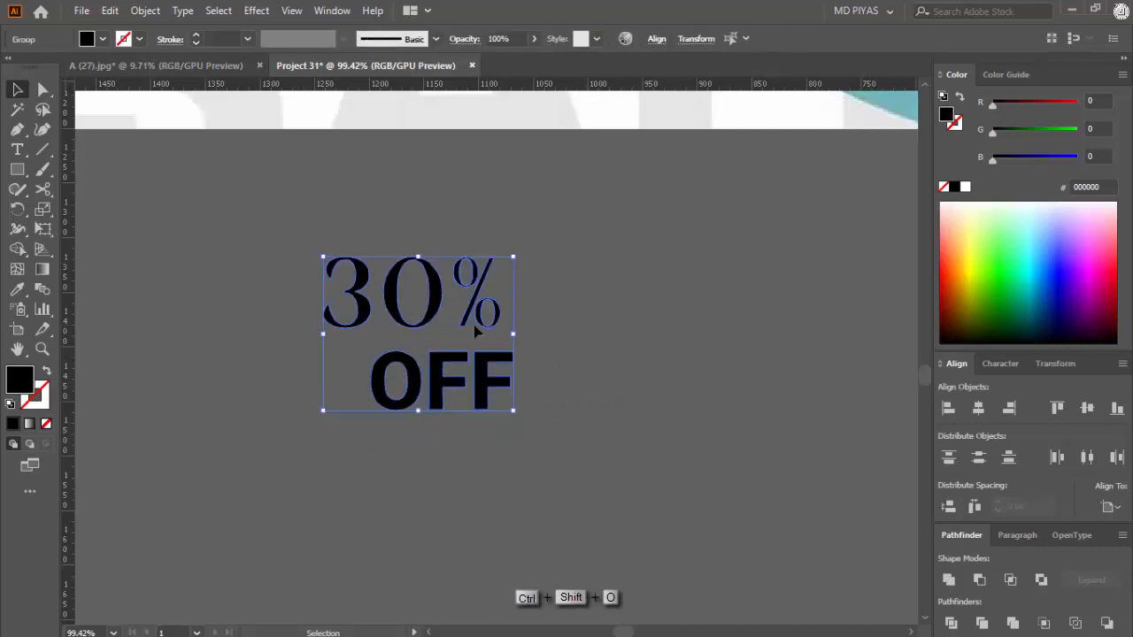
pyautogui.click(475, 330)
pyautogui.click(1009, 408)
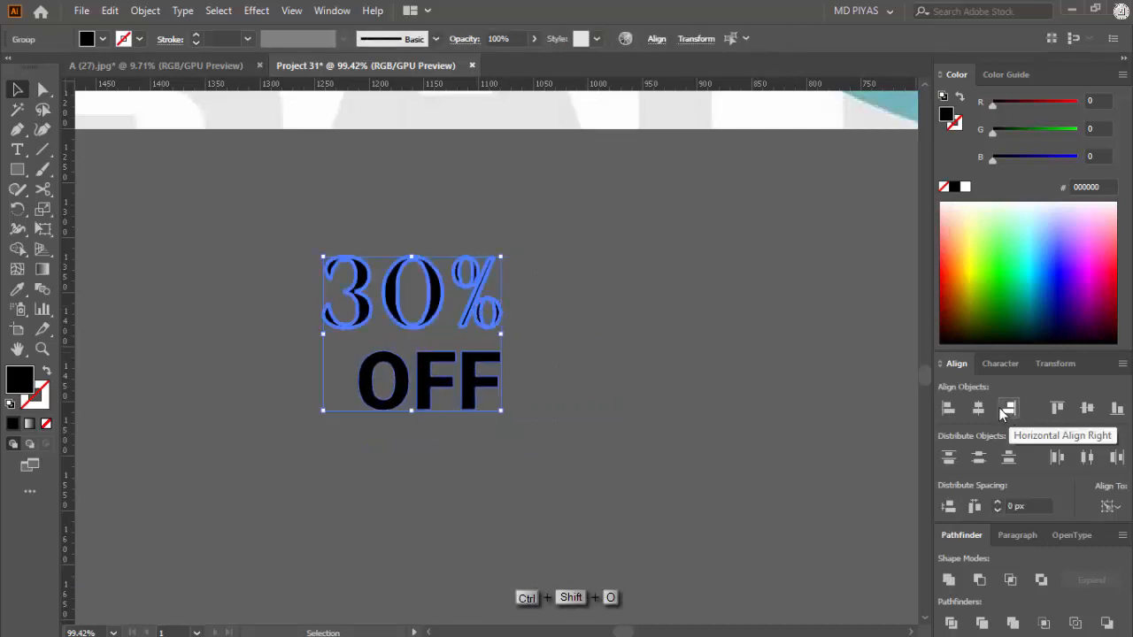
pyautogui.click(608, 418)
# Step: Shrink the outlined OFF proportionally while keeping its right edge flush with 30%
pyautogui.keyDown('ctrl'); pyautogui.click(459, 390); pyautogui.keyUp('ctrl')
pyautogui.click(392, 416)
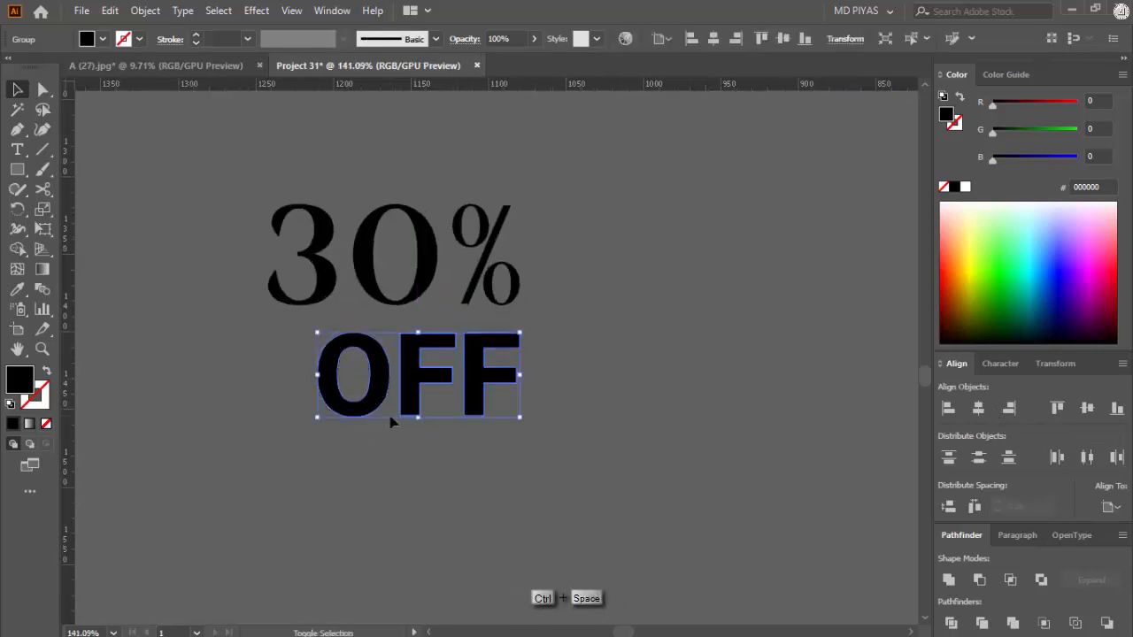
pyautogui.moveTo(318, 419); pyautogui.dragTo(363, 396)
# Step: Group the outlined 30% and OFF into a single discount text object
pyautogui.moveTo(576, 256); pyautogui.dragTo(357, 496)
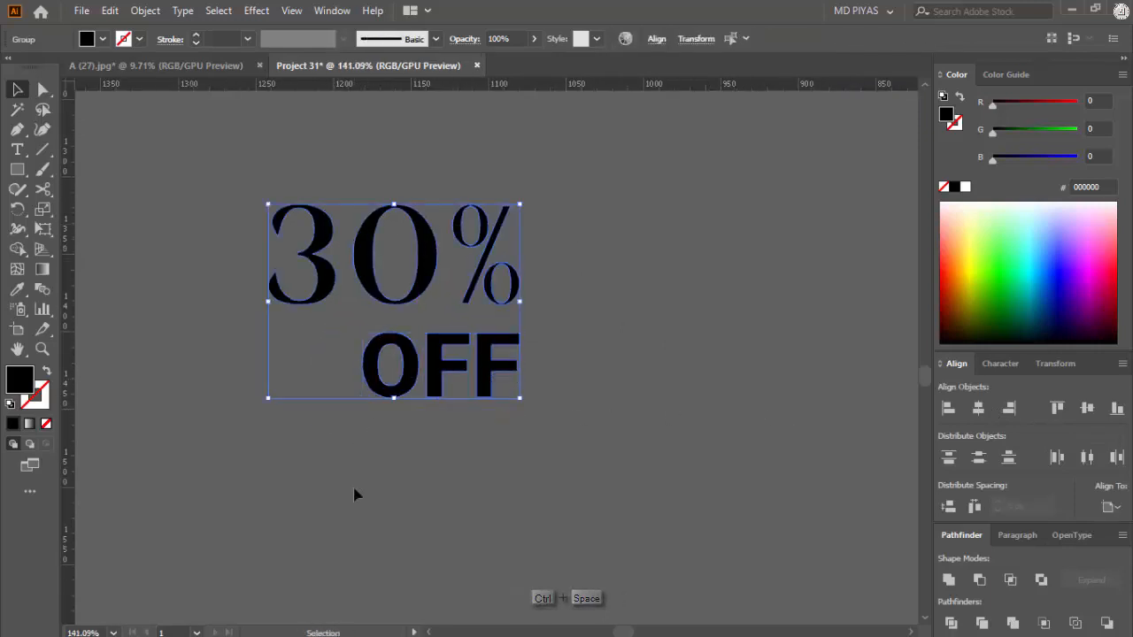
pyautogui.press('a')
pyautogui.hotkey('ctrl', 'g')
pyautogui.click(422, 453)
pyautogui.click(429, 379)
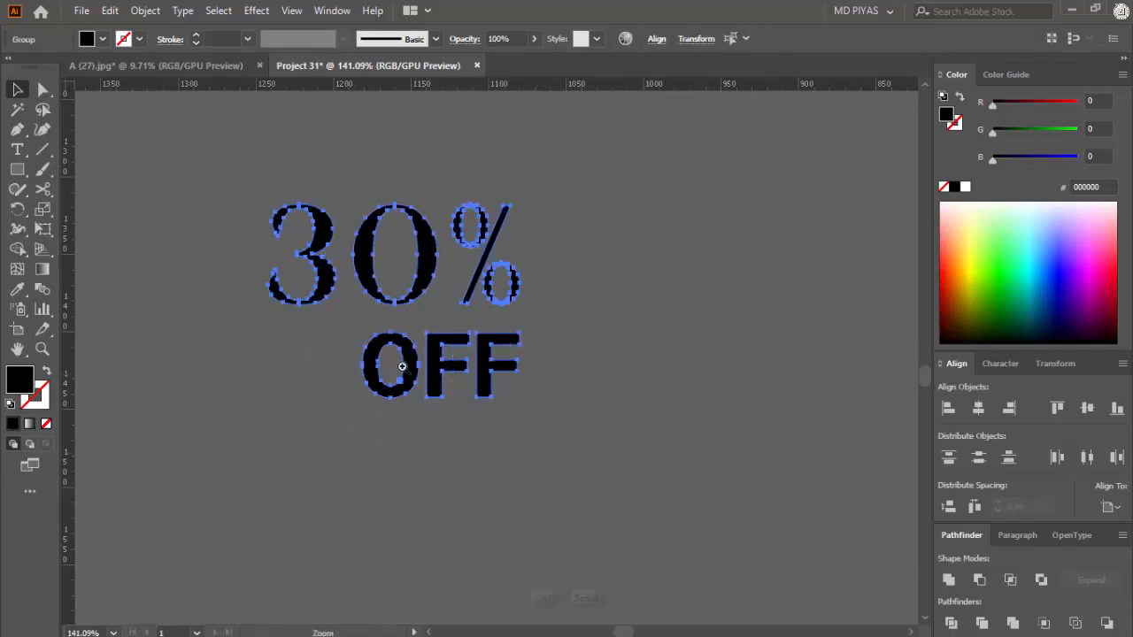
pyautogui.moveTo(444, 357); pyautogui.dragTo(507, 348)
pyautogui.click(660, 383)
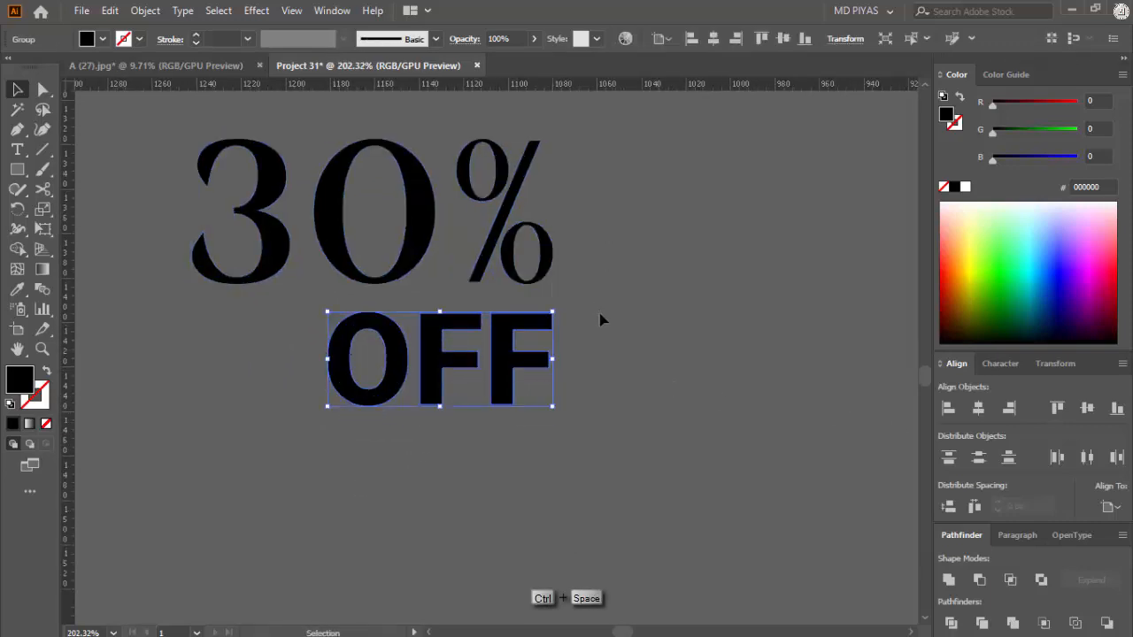
pyautogui.moveTo(627, 199); pyautogui.dragTo(420, 446)
pyautogui.hotkey('ctrl', 'g')
pyautogui.click(425, 444)
# Step: Ungroup the flyer artwork so its teal discount shape can be selected separately
pyautogui.moveTo(587, 311); pyautogui.dragTo(222, 487)
pyautogui.moveTo(593, 365); pyautogui.dragTo(528, 409)
pyautogui.moveTo(574, 396); pyautogui.dragTo(665, 388)
pyautogui.keyDown('shift'); pyautogui.click(655, 385); pyautogui.keyUp('shift')
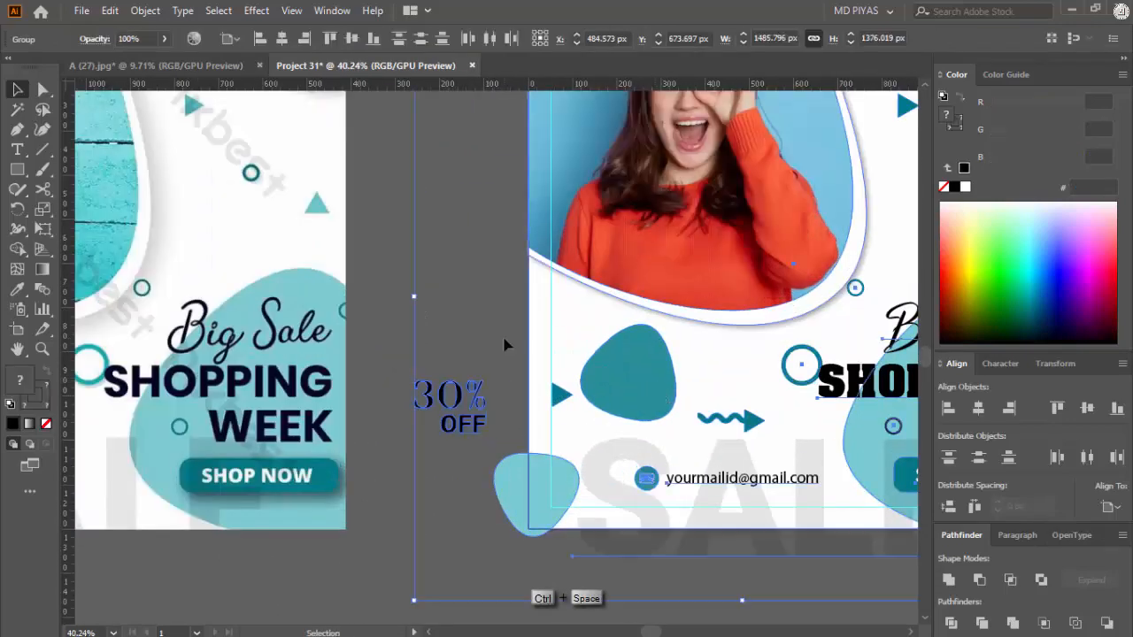
pyautogui.click(504, 338)
pyautogui.rightClick(635, 388)
pyautogui.click(693, 236)
pyautogui.click(483, 262)
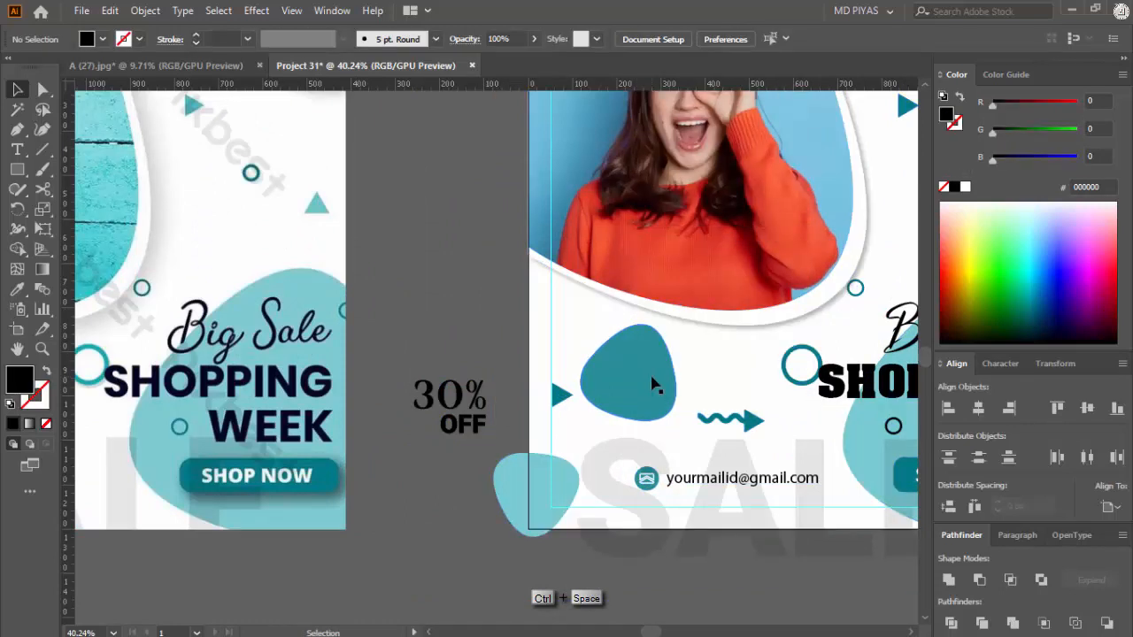
# Step: Centre the 30% OFF group horizontally and vertically on the teal rounded shape beneath the photo
pyautogui.click(653, 384)
pyautogui.keyDown('shift'); pyautogui.click(469, 423); pyautogui.keyUp('shift')
pyautogui.click(983, 413)
pyautogui.click(1086, 409)
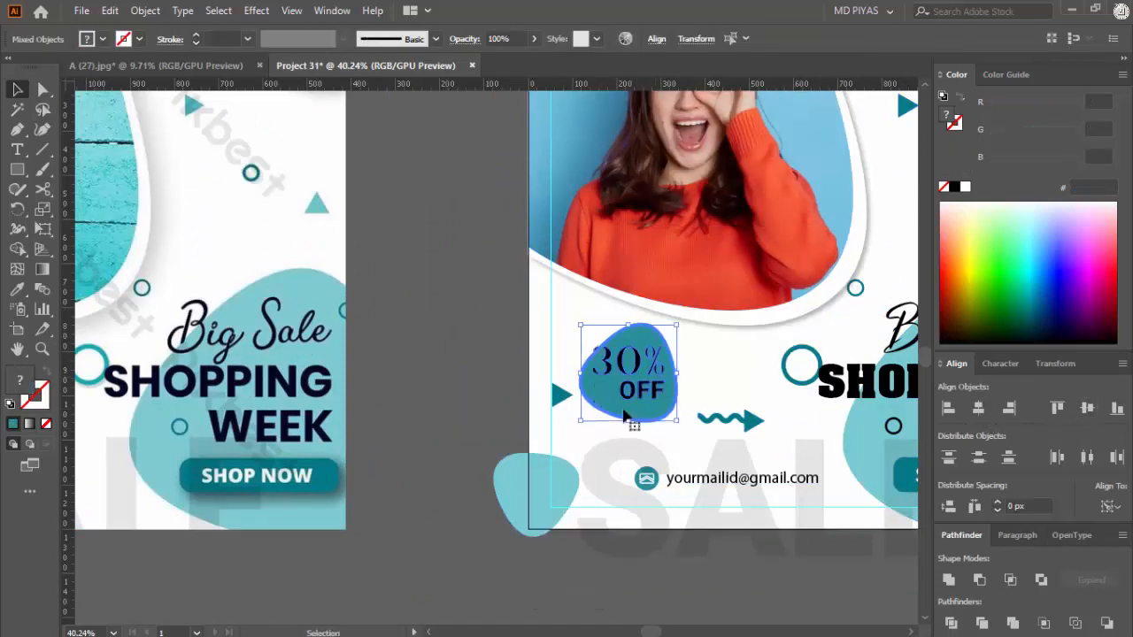
pyautogui.click(446, 389)
# Step: Scale and fine-tune the 30% OFF group so it fits inside the teal shape with a margin around it
pyautogui.hotkey('ctrl', 'space')
pyautogui.click(662, 388)
pyautogui.click(627, 399)
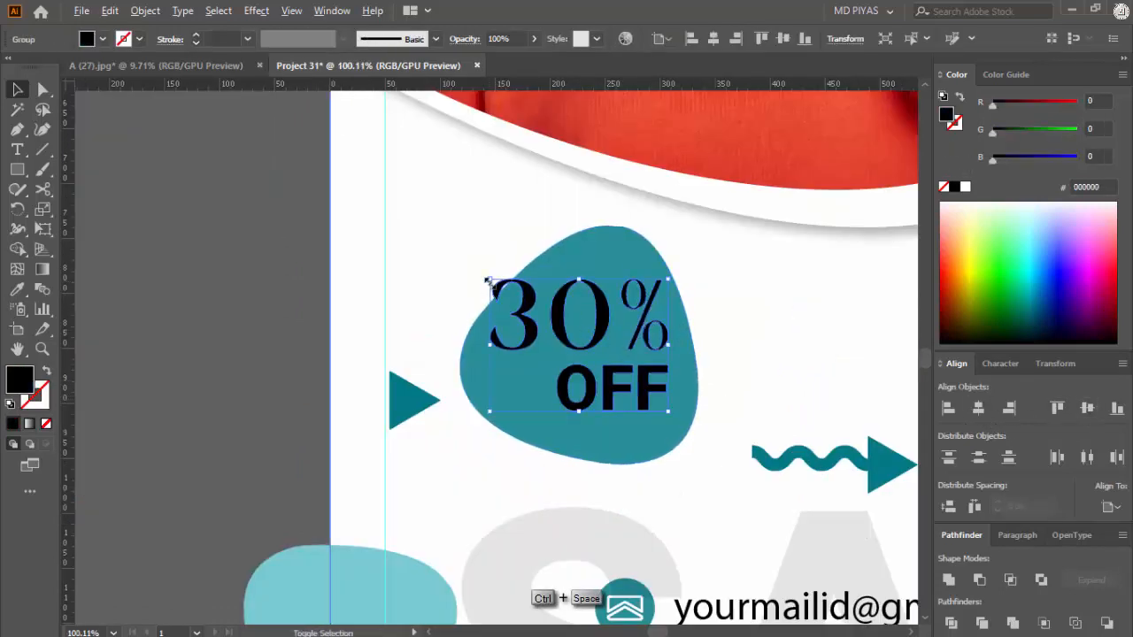
pyautogui.moveTo(487, 282); pyautogui.dragTo(516, 299)
pyautogui.click(645, 399)
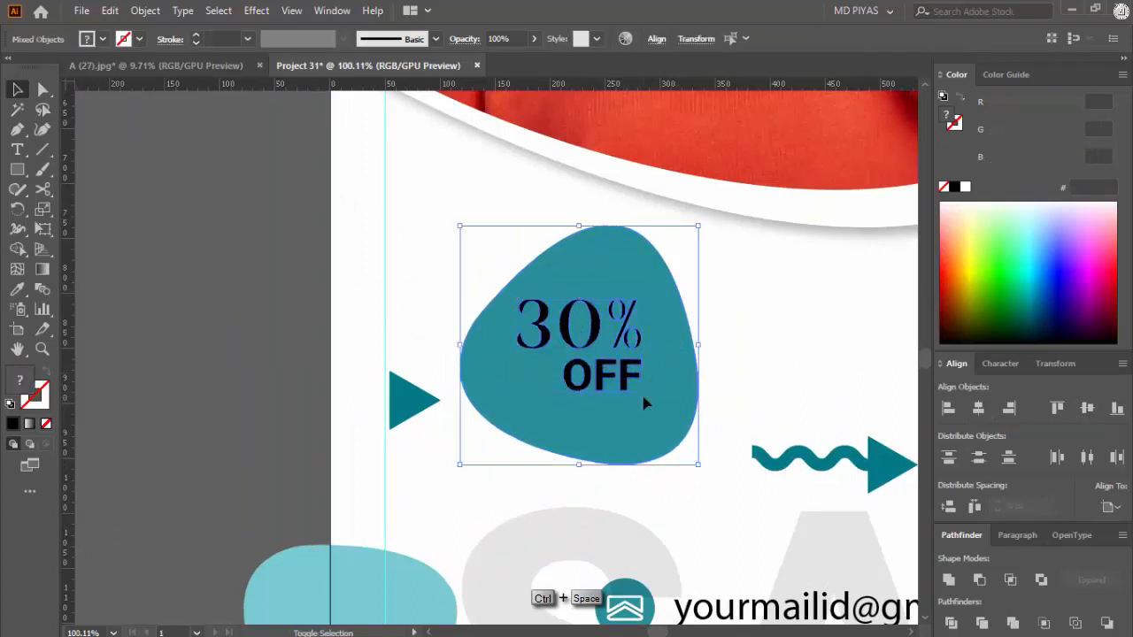
pyautogui.click(387, 310)
pyautogui.click(587, 367)
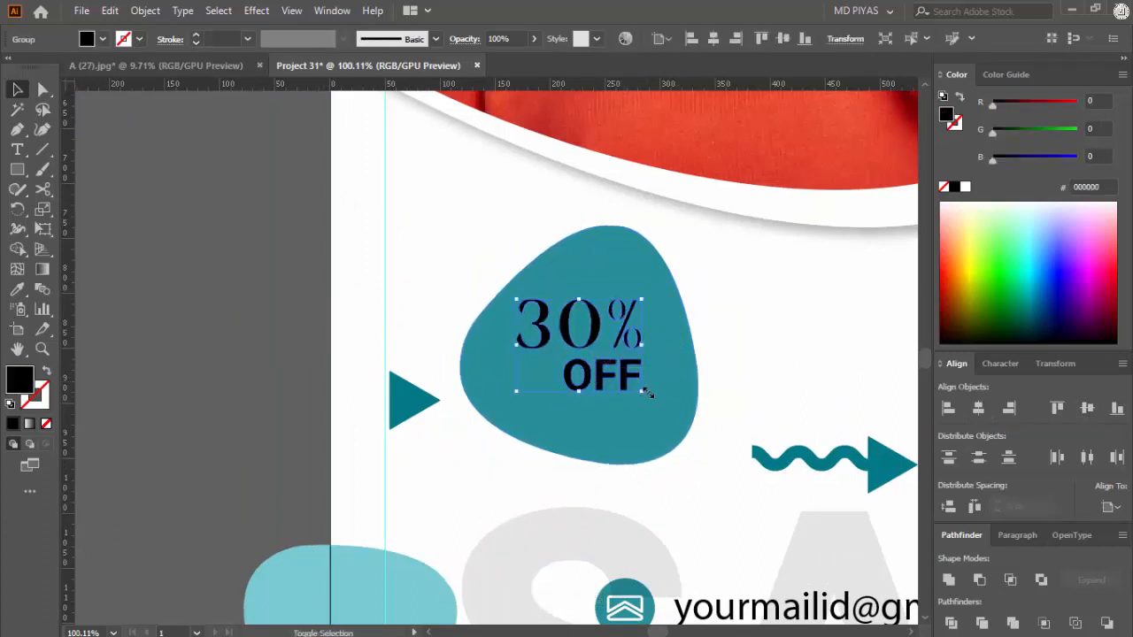
pyautogui.moveTo(643, 391); pyautogui.dragTo(690, 416)
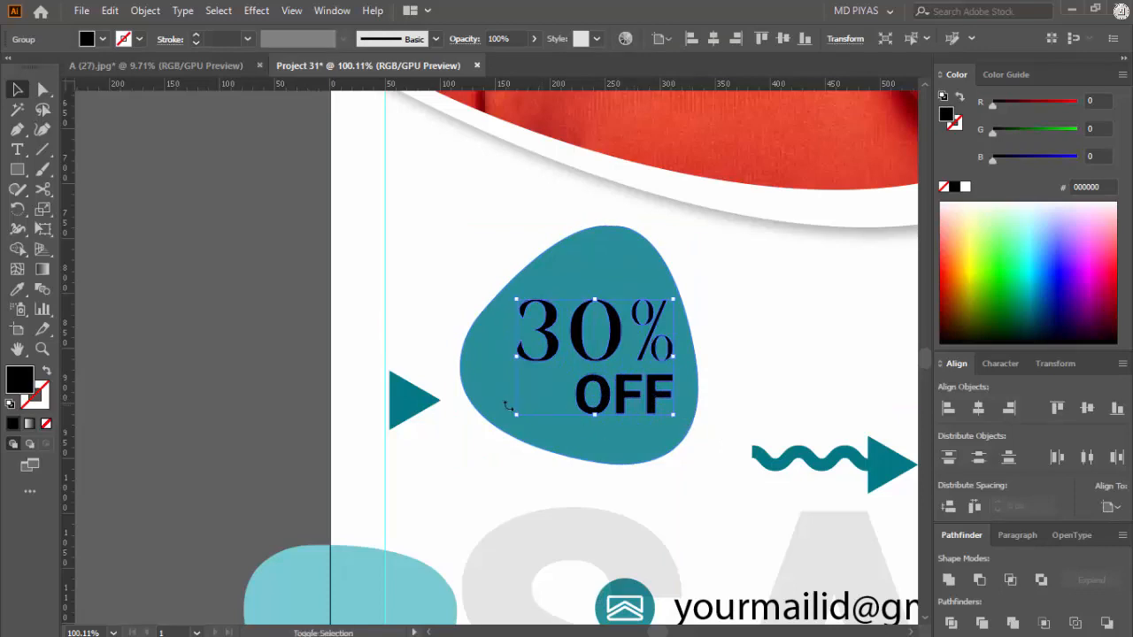
pyautogui.moveTo(516, 356)
pyautogui.mouseDown()
pyautogui.moveTo(501, 356)
pyautogui.moveTo(513, 358)
pyautogui.mouseUp()
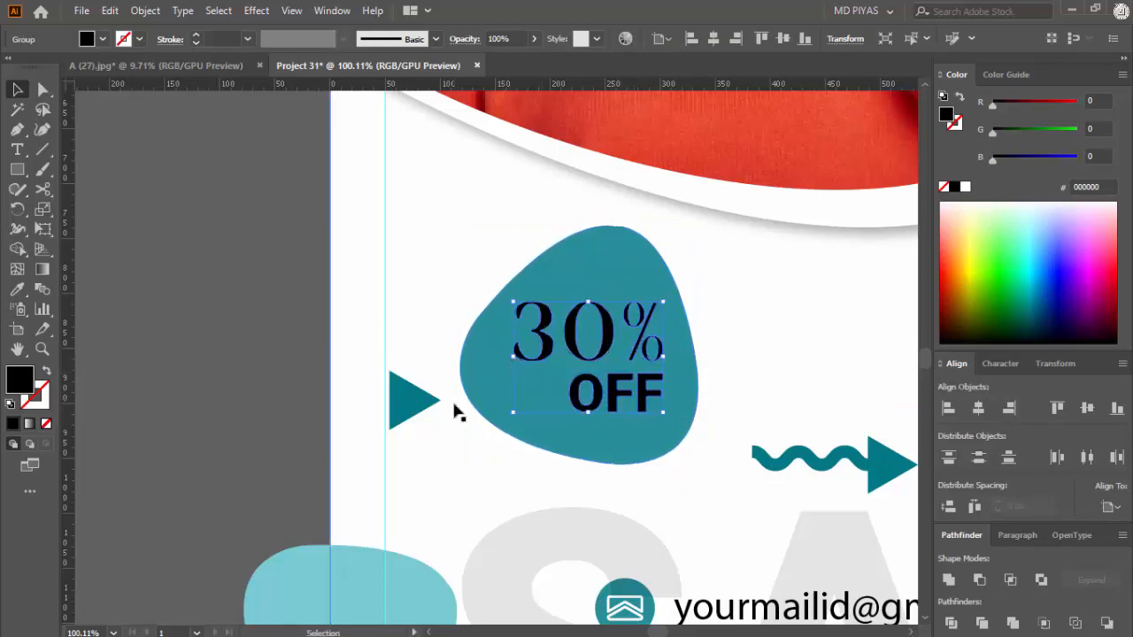
# Step: Fill the 30% OFF group with white (FFFFFF)
pyautogui.moveTo(651, 397); pyautogui.dragTo(407, 385)
pyautogui.click(474, 370)
pyautogui.moveTo(477, 370); pyautogui.dragTo(417, 380)
pyautogui.moveTo(583, 381); pyautogui.dragTo(721, 385)
pyautogui.click(621, 396)
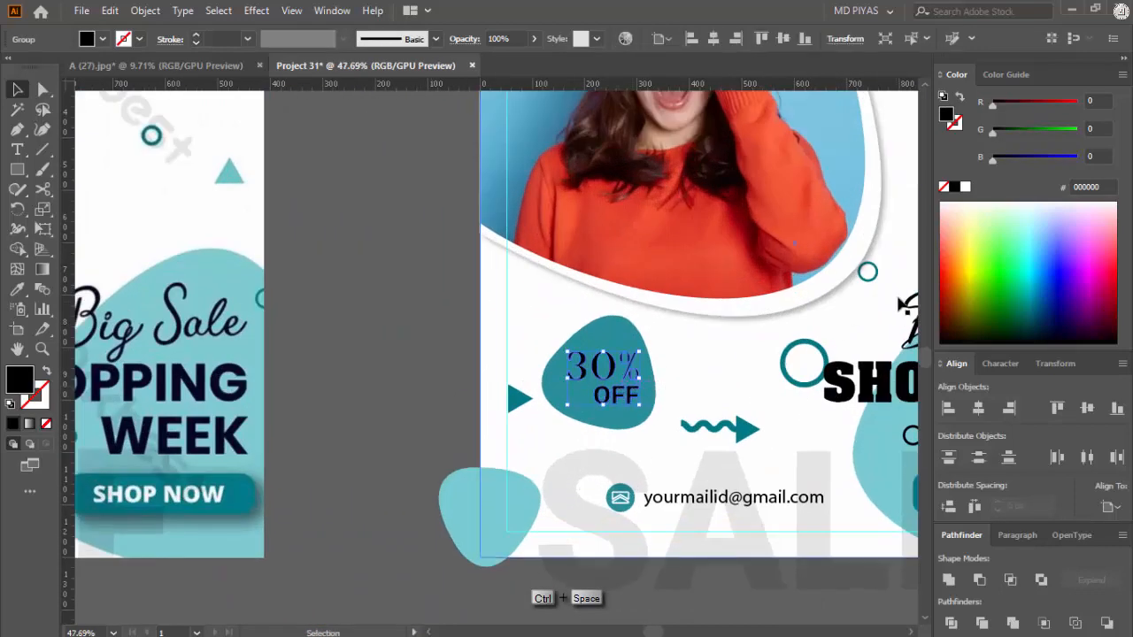
pyautogui.click(965, 188)
pyautogui.click(358, 350)
pyautogui.moveTo(623, 391)
pyautogui.mouseDown()
pyautogui.moveTo(350, 463)
pyautogui.moveTo(768, 405)
pyautogui.moveTo(697, 405)
pyautogui.moveTo(770, 407)
pyautogui.moveTo(624, 400)
pyautogui.mouseUp()
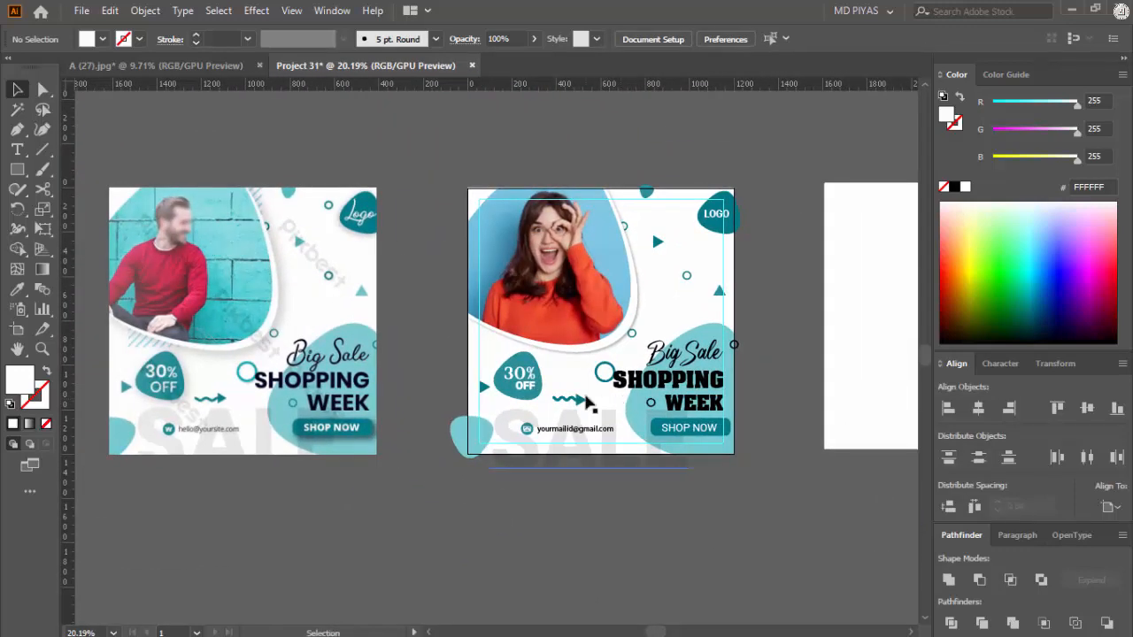
# Step: Try to make a clipping mask from the flyer artwork and centre the white square horizontally on the artboard
pyautogui.moveTo(799, 495); pyautogui.dragTo(630, 312)
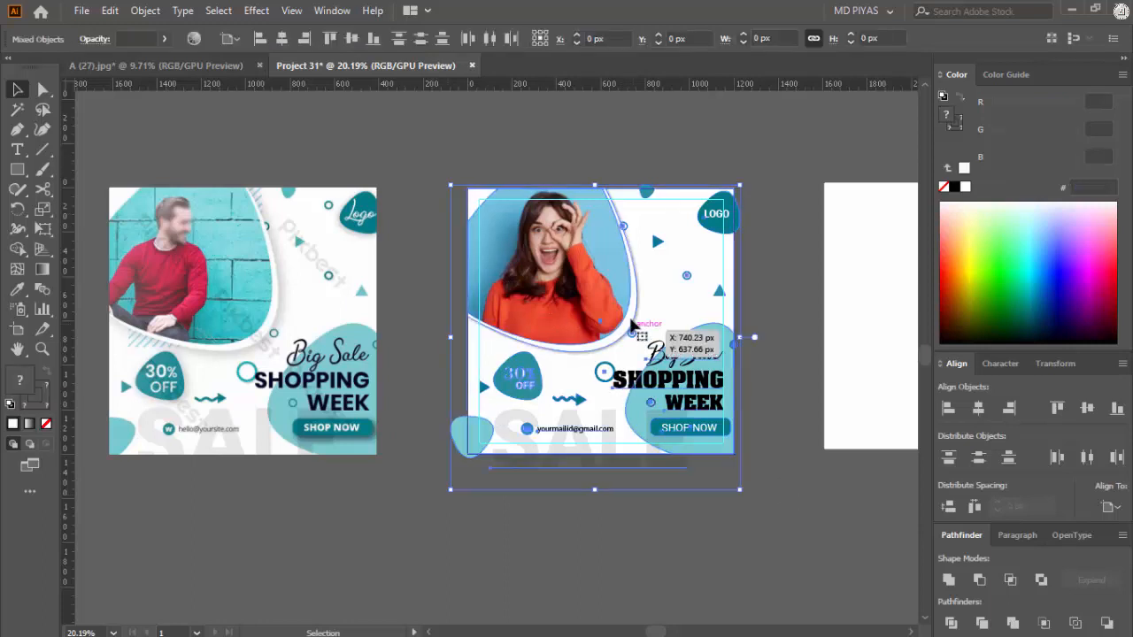
pyautogui.rightClick(626, 313)
pyautogui.click(708, 466)
pyautogui.click(811, 429)
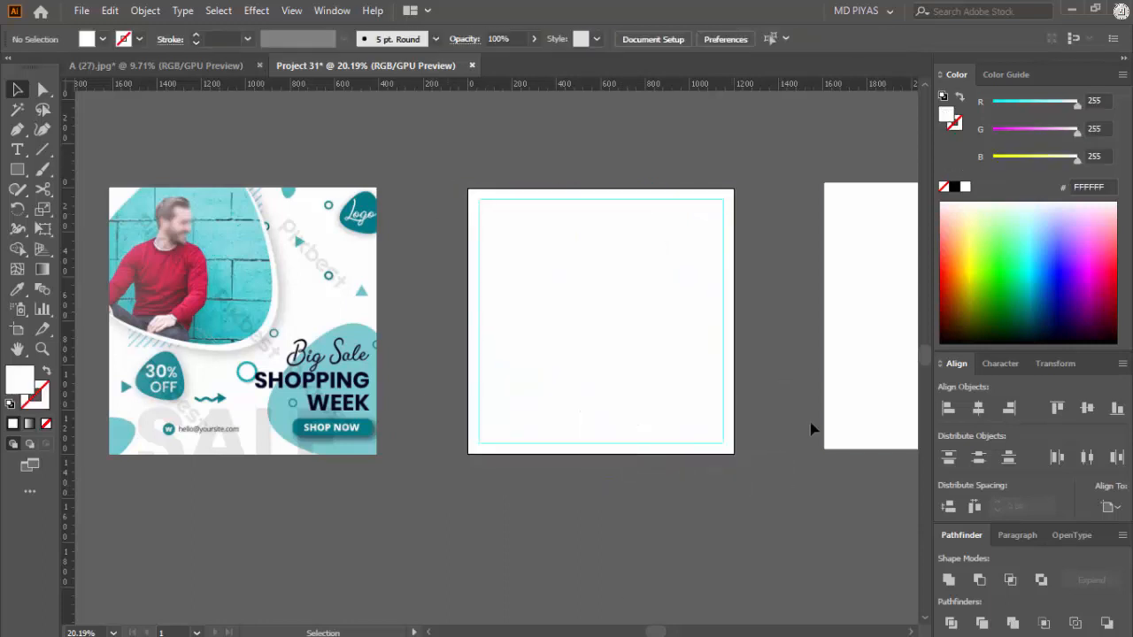
pyautogui.click(855, 344)
pyautogui.click(978, 408)
# Step: Undo the clipping mask on the flyer artwork and the alignment of the white square
pyautogui.hotkey('ctrl', 'z')
pyautogui.hotkey('ctrl', 'z')
pyautogui.hotkey('ctrl', 'z')
pyautogui.hotkey('ctrl', 'z')
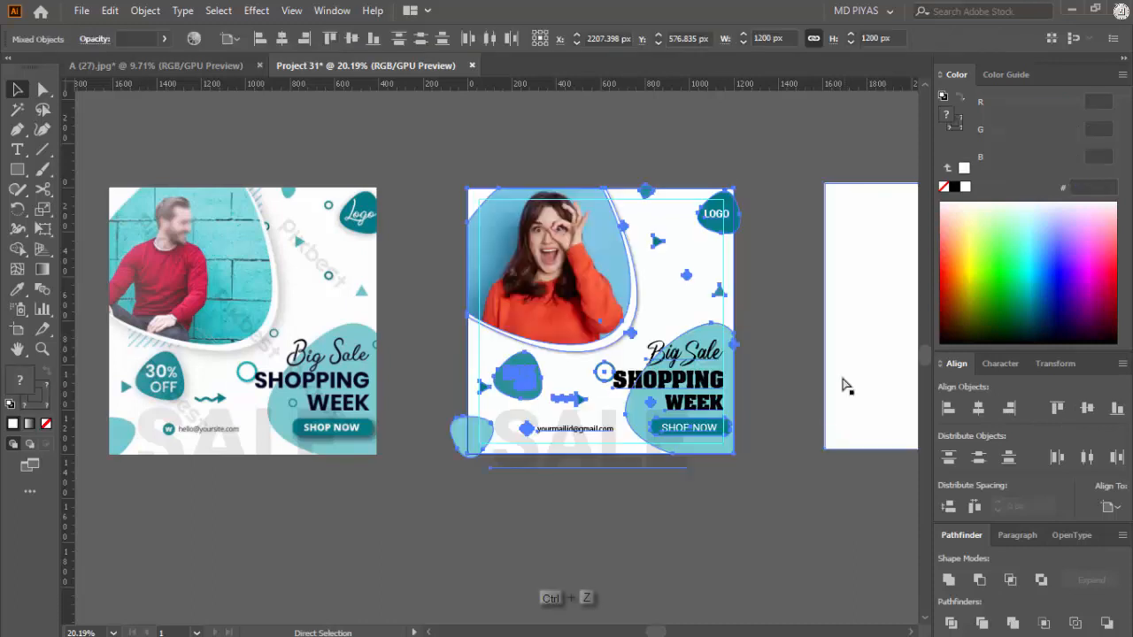
# Step: Group all of the flyer artwork on the artboard, excluding the reference image
pyautogui.moveTo(477, 239); pyautogui.dragTo(771, 508)
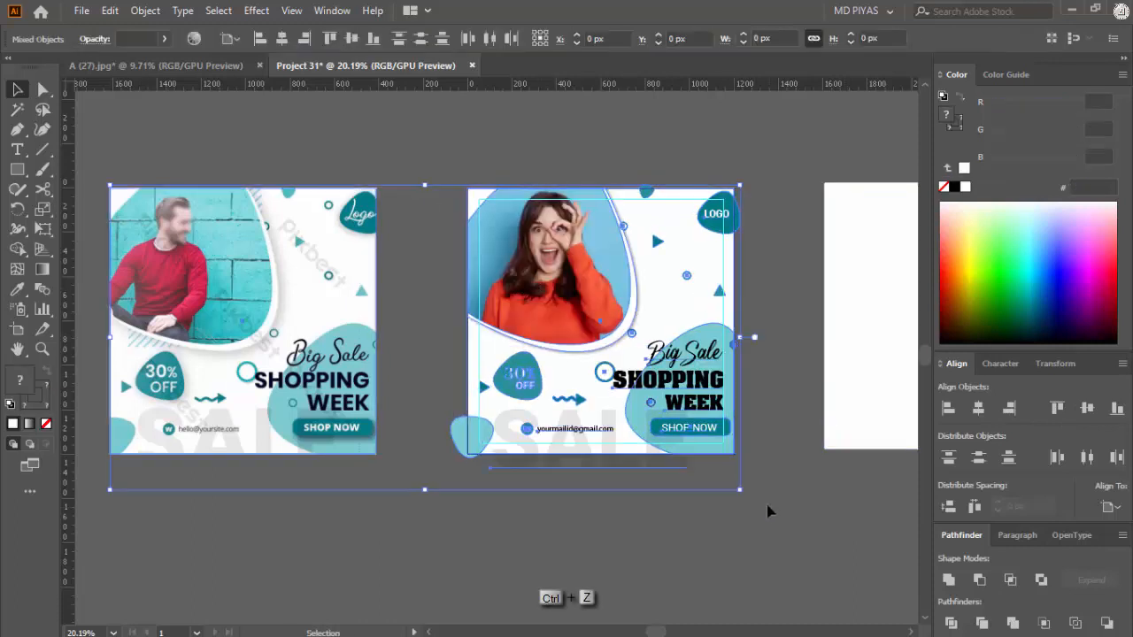
pyautogui.click(676, 531)
pyautogui.moveTo(717, 453); pyautogui.dragTo(580, 304)
pyautogui.rightClick(580, 305)
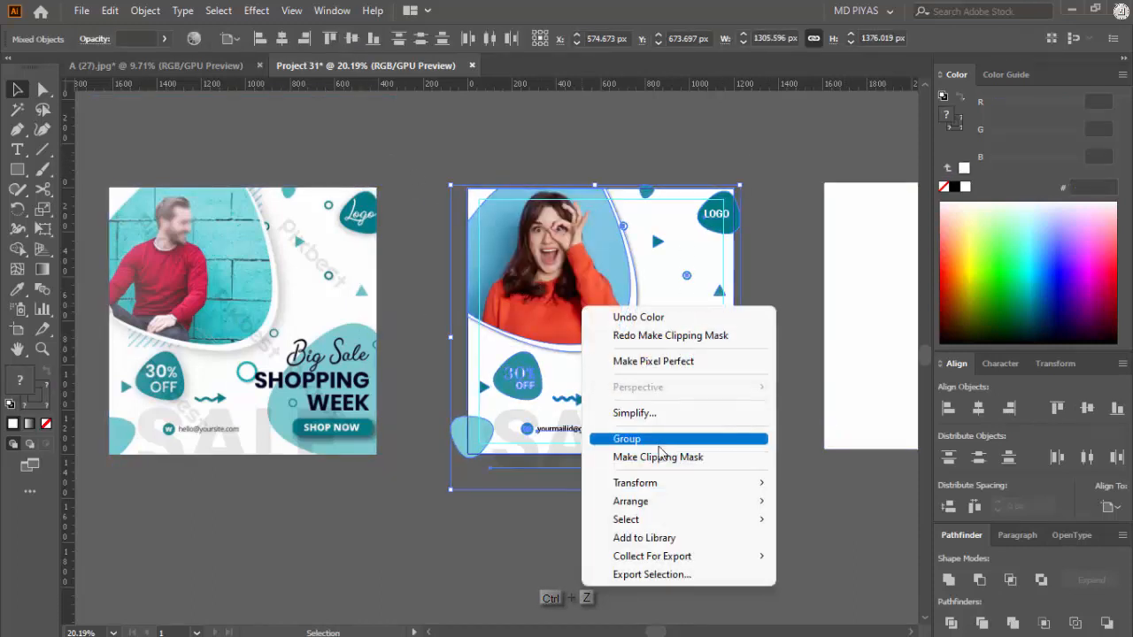
pyautogui.click(742, 438)
# Step: Align the 1200 x 1200 px white square to the artboard's right edge and vertical centre
pyautogui.click(895, 379)
pyautogui.click(1007, 408)
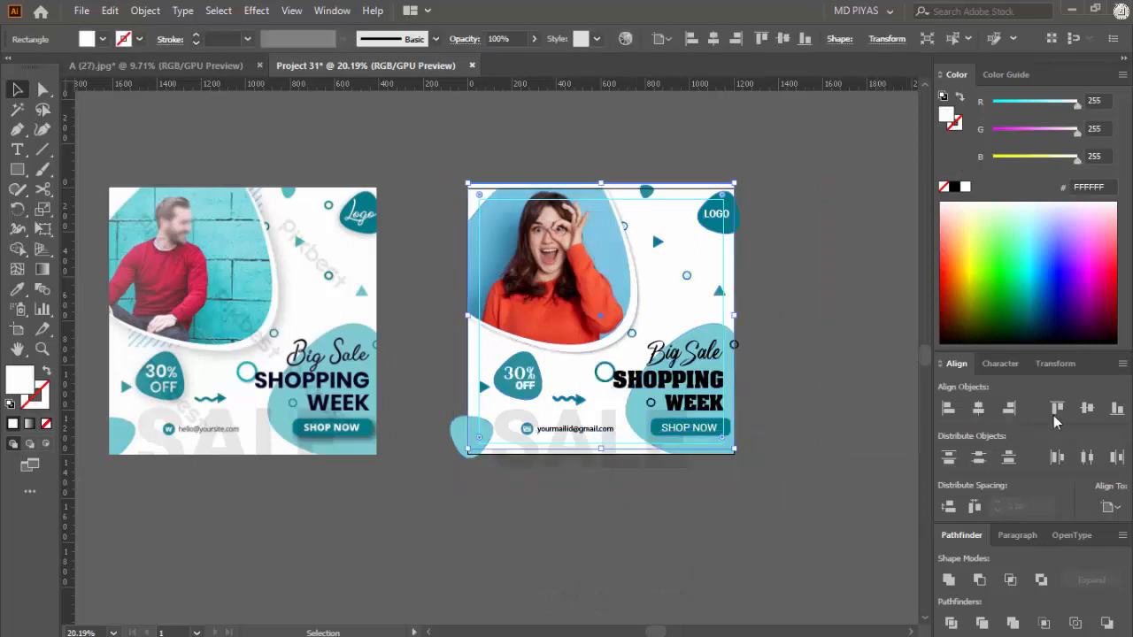
pyautogui.click(1088, 408)
pyautogui.click(882, 444)
# Step: Try to make a clipping mask from the flyer artwork and the white square aligned over the artboard
pyautogui.moveTo(450, 182); pyautogui.dragTo(761, 491)
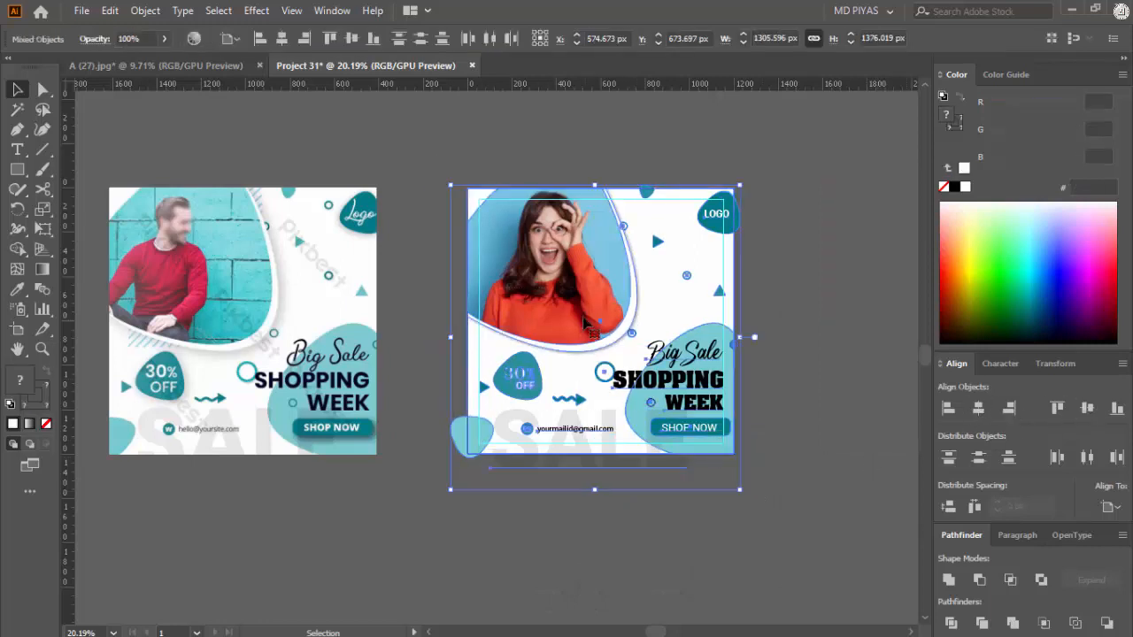
pyautogui.rightClick(582, 286)
pyautogui.click(662, 436)
pyautogui.click(725, 350)
pyautogui.click(794, 376)
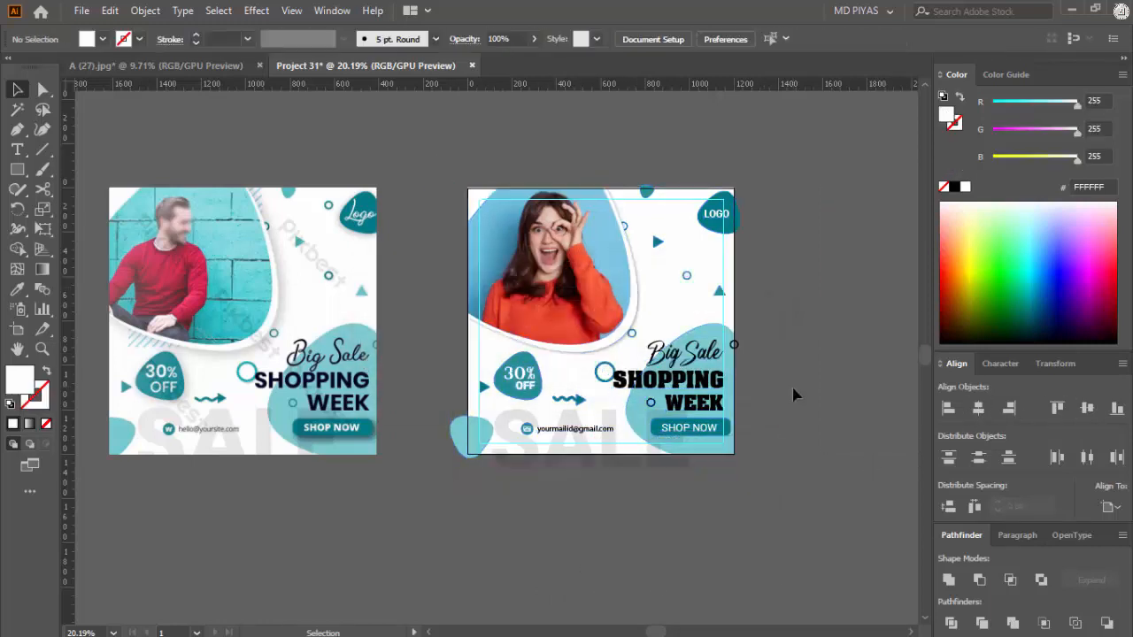
pyautogui.click(676, 305)
pyautogui.click(799, 293)
# Step: Undo the last changes back to where the white square sits beside the artboard
pyautogui.hotkey('ctrl', 'z')
pyautogui.hotkey('ctrl', 'z')
pyautogui.hotkey('ctrl', 'z')
pyautogui.hotkey('ctrl', 'z')
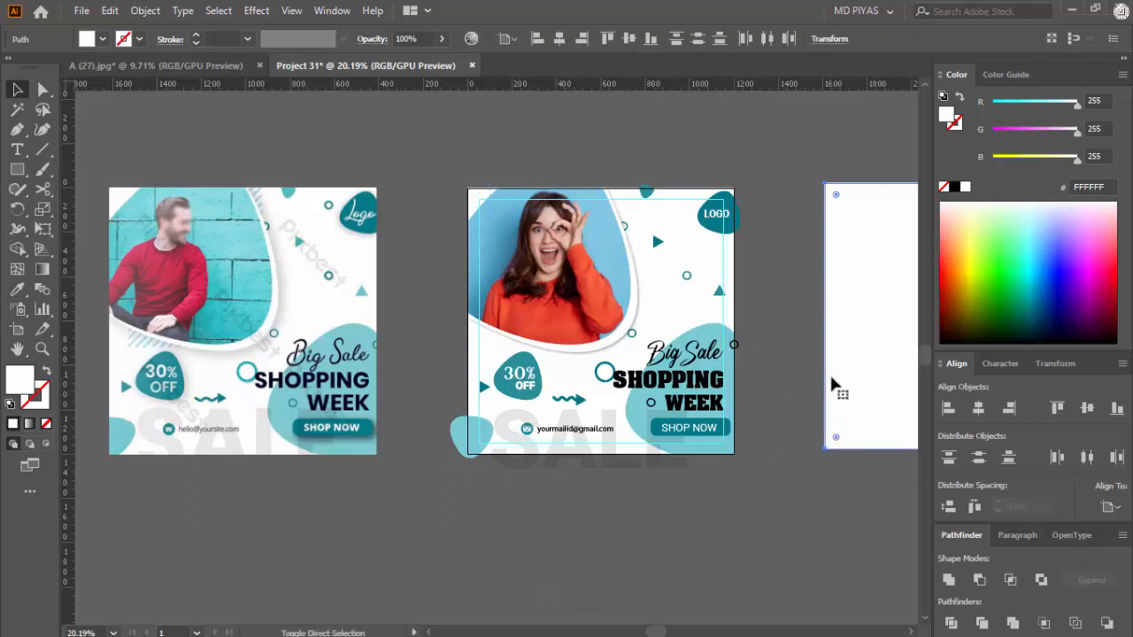
# Step: Bring the white square beside the artboard to the front of the stacking order
pyautogui.hotkey('ctrl', 'shift', ']')
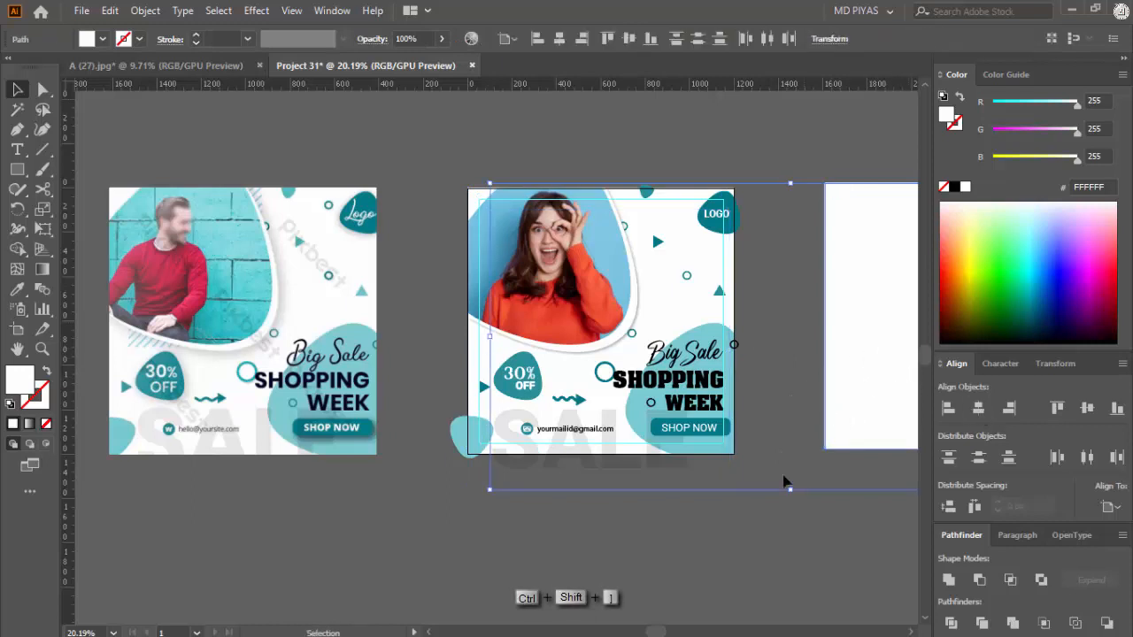
pyautogui.click(746, 537)
pyautogui.rightClick(770, 153)
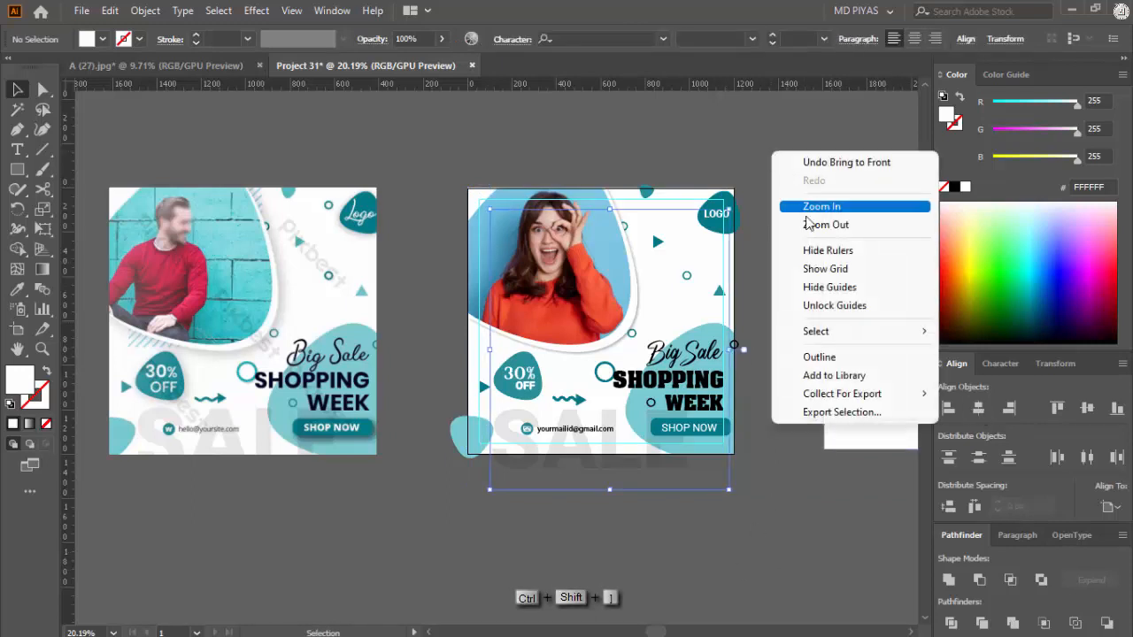
# Step: Align the white square together with the selected text objects to the artboard's horizontal and vertical centre
pyautogui.click(862, 302)
pyautogui.click(979, 410)
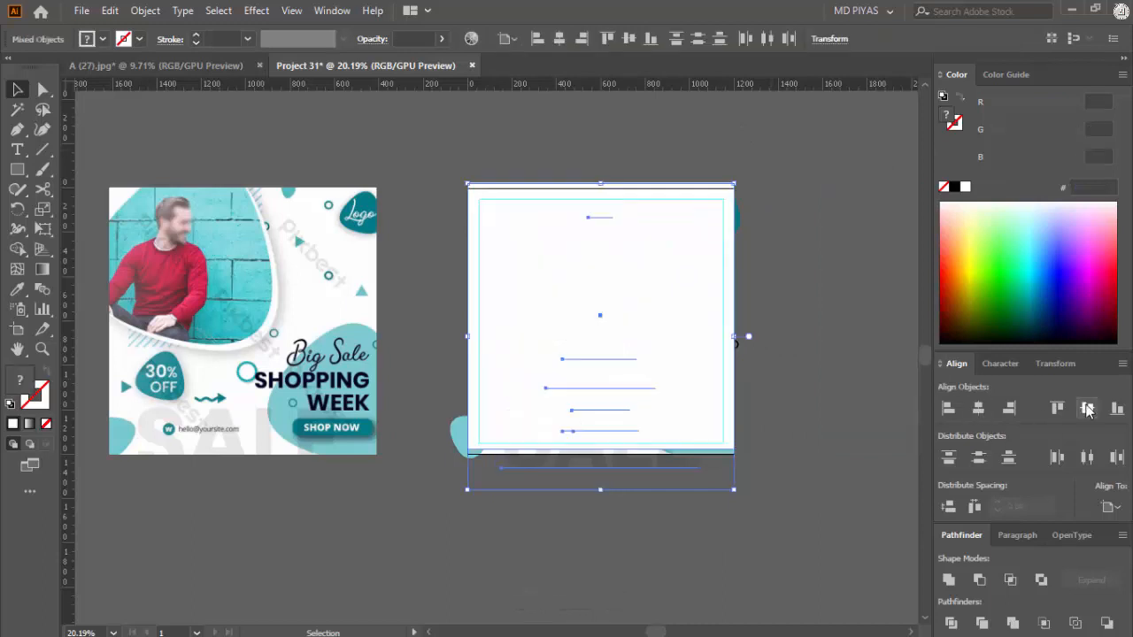
pyautogui.click(1087, 408)
# Step: Select the centred square with all the flyer artwork and make a clipping mask from them
pyautogui.click(505, 127)
pyautogui.moveTo(505, 126); pyautogui.dragTo(646, 338)
pyautogui.rightClick(646, 338)
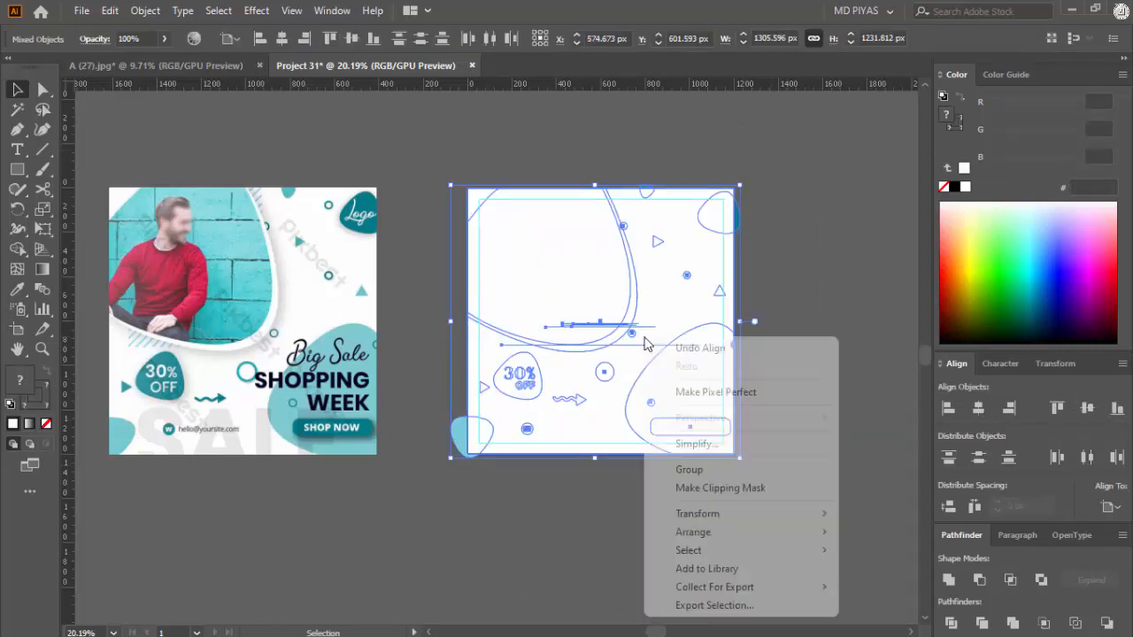
pyautogui.click(716, 488)
pyautogui.click(607, 554)
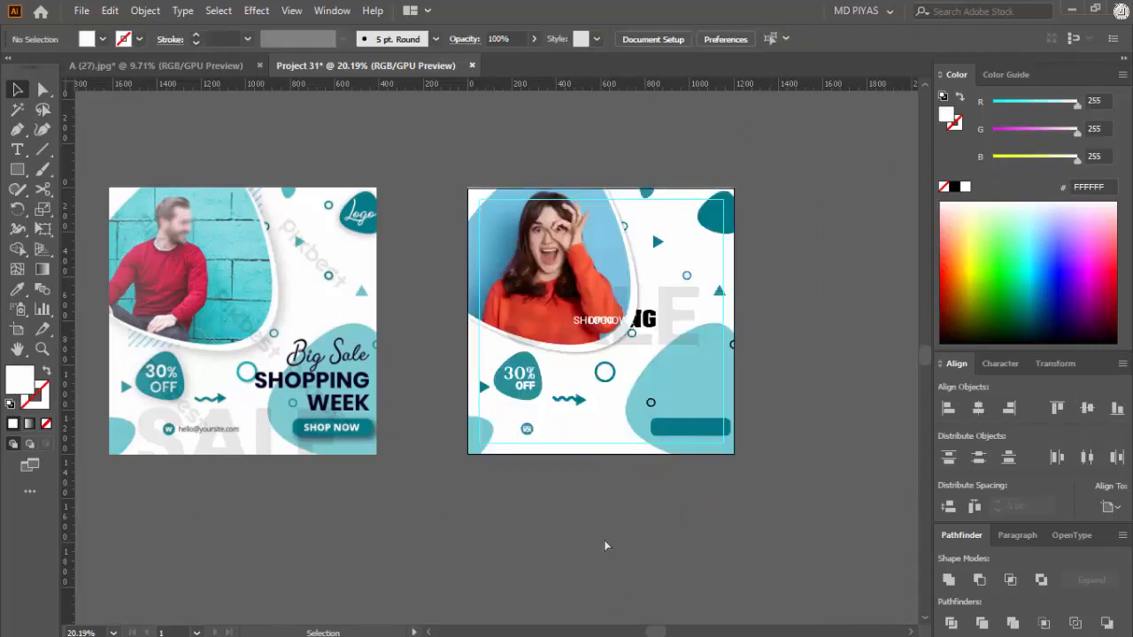
# Step: Undo the clipping mask and the centre alignment of the white square and text objects
pyautogui.hotkey('ctrl', 'z')
pyautogui.hotkey('ctrl', 'z')
pyautogui.hotkey('ctrl', 'z')
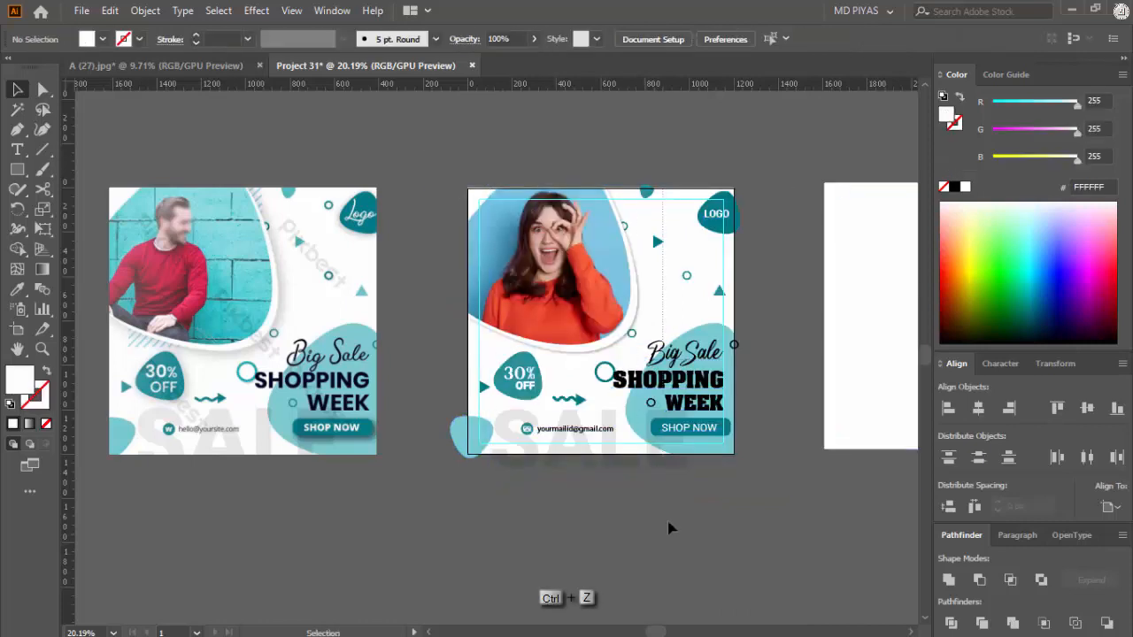
# Step: Group the flyer artwork on the artboard, leaving out the white square and the reference image
pyautogui.moveTo(668, 523); pyautogui.dragTo(746, 575)
pyautogui.hotkey('ctrl', 'g')
pyautogui.click(746, 576)
# Step: Align only the white square to the artboard's horizontal and vertical centre
pyautogui.click(854, 392)
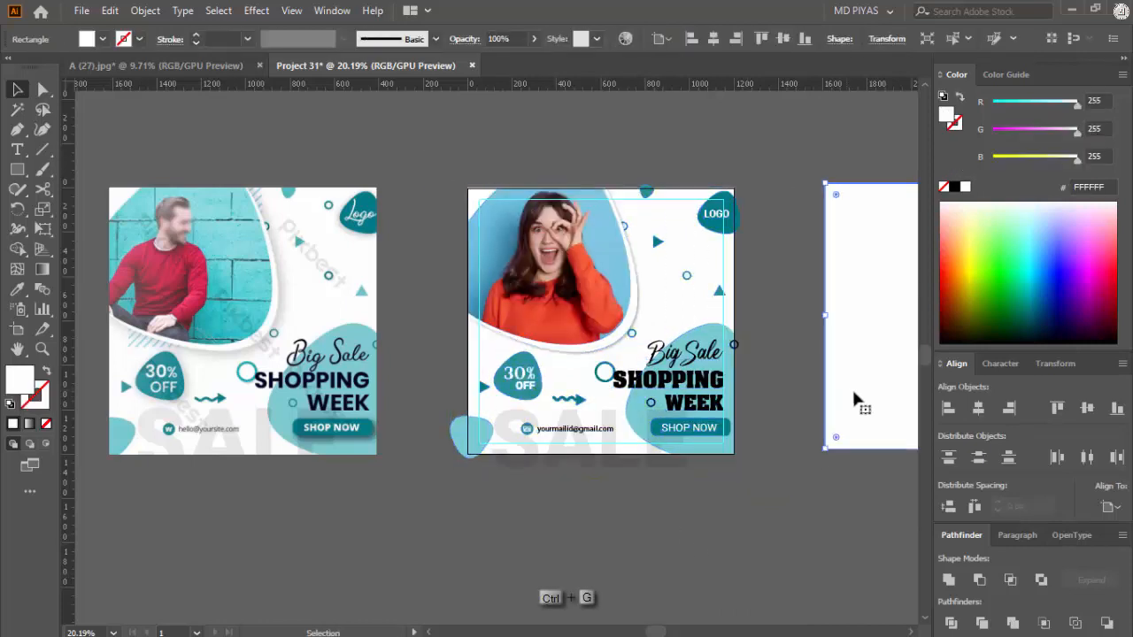
pyautogui.click(980, 408)
pyautogui.click(1086, 408)
# Step: Clip the flyer artwork to the centred white square with a clipping mask
pyautogui.moveTo(753, 140); pyautogui.dragTo(516, 487)
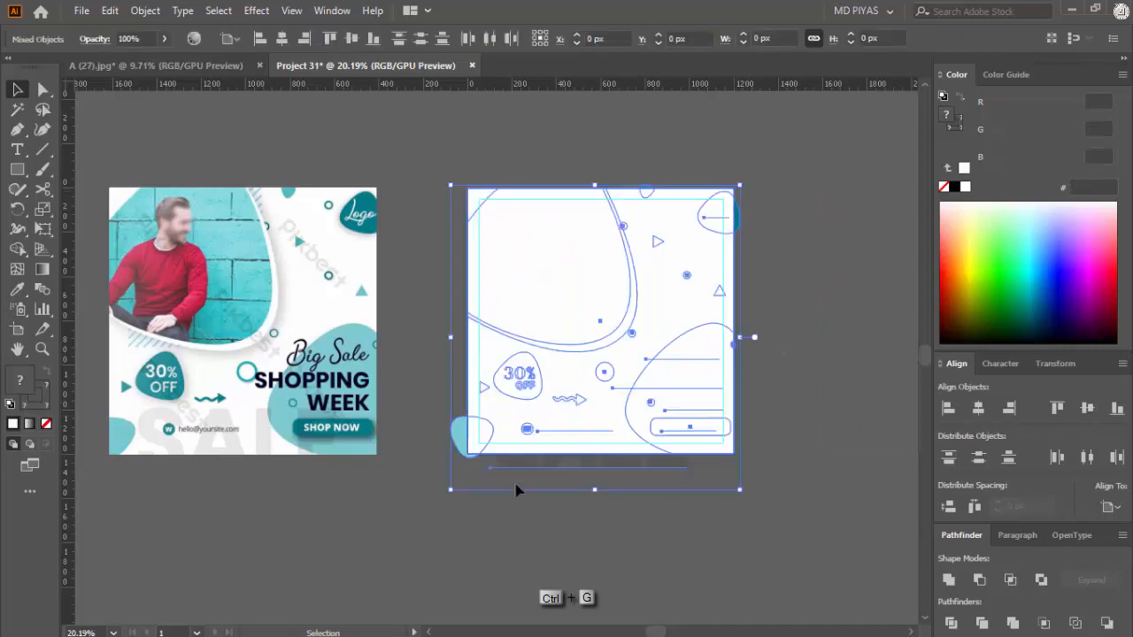
pyautogui.rightClick(572, 303)
pyautogui.click(641, 452)
pyautogui.click(412, 437)
# Step: Delete the reference flyer image beside the artboard
pyautogui.click(356, 350)
pyautogui.press('Delete')
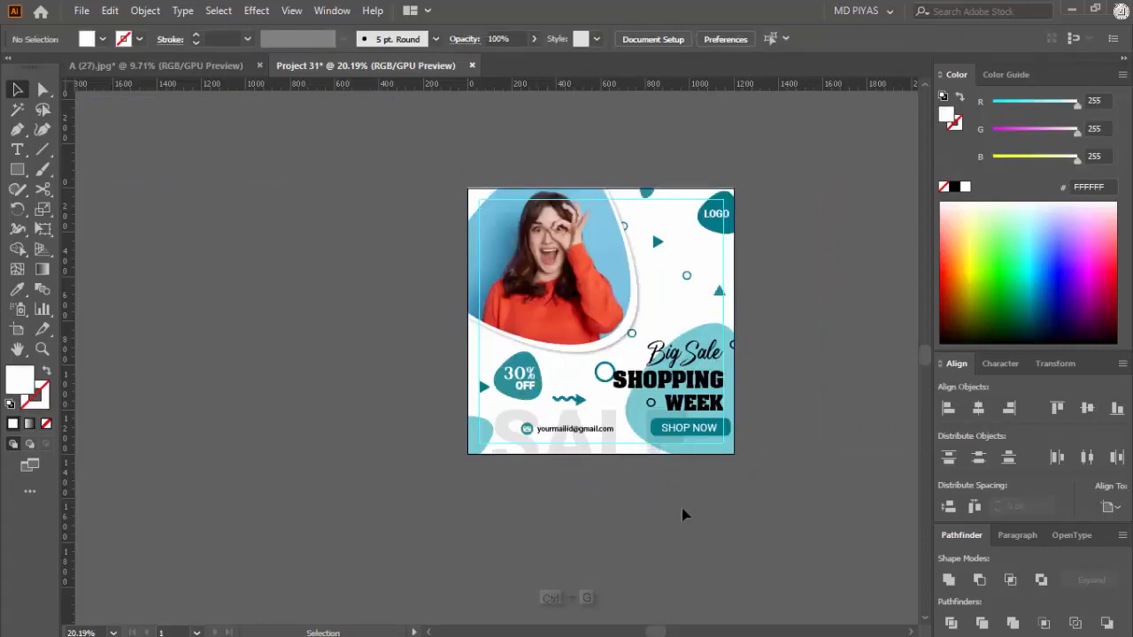
pyautogui.press('super')
pyautogui.click(833, 429)
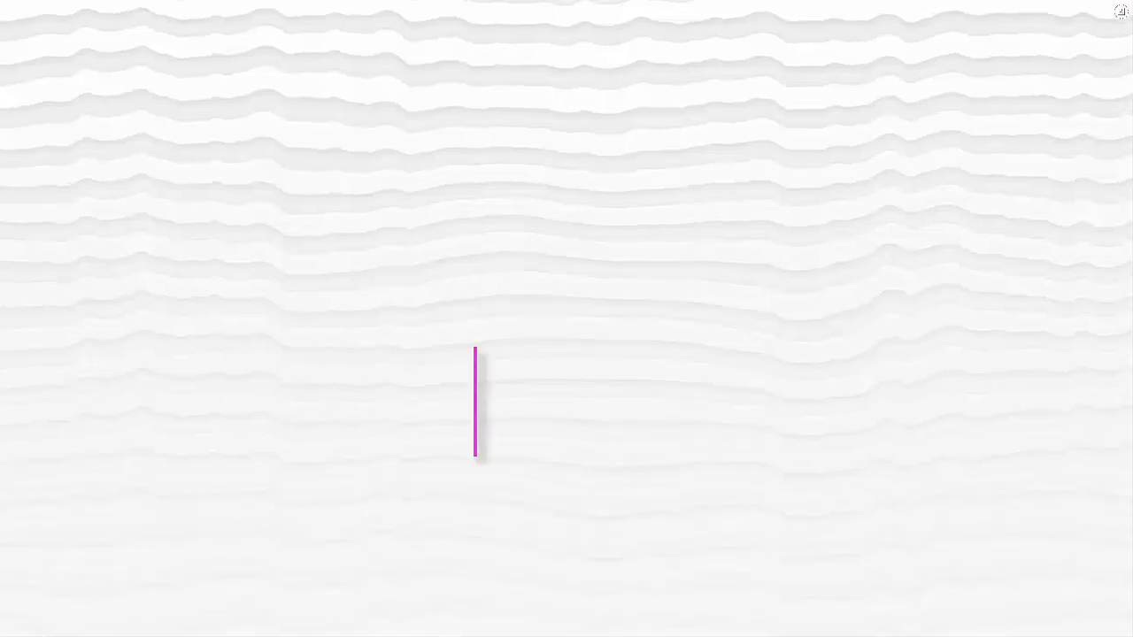